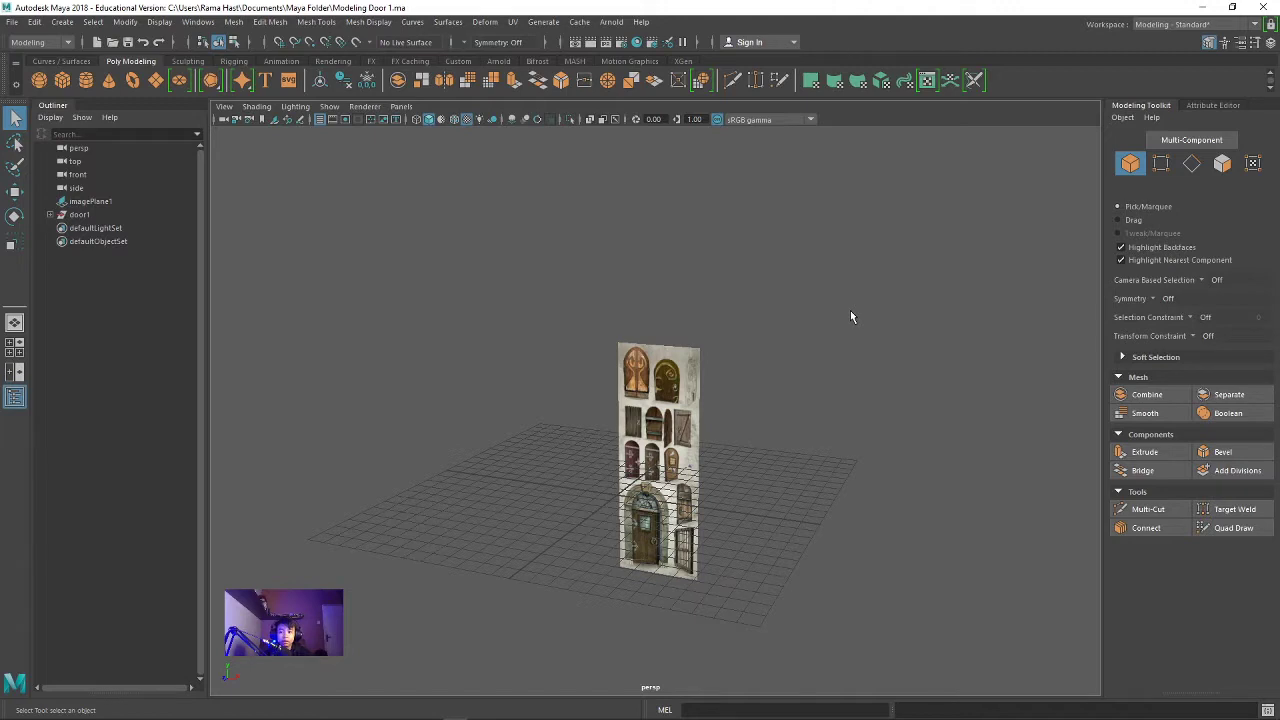
Step: Create a polygon plane with Subdivisions Width and Height both set to 1
mouse_move(850, 317)
alt+mouse_down()
mouse_move(708, 431)
mouse_move(691, 399)
alt+mouse_up()
scroll(705, 434, up, 4)
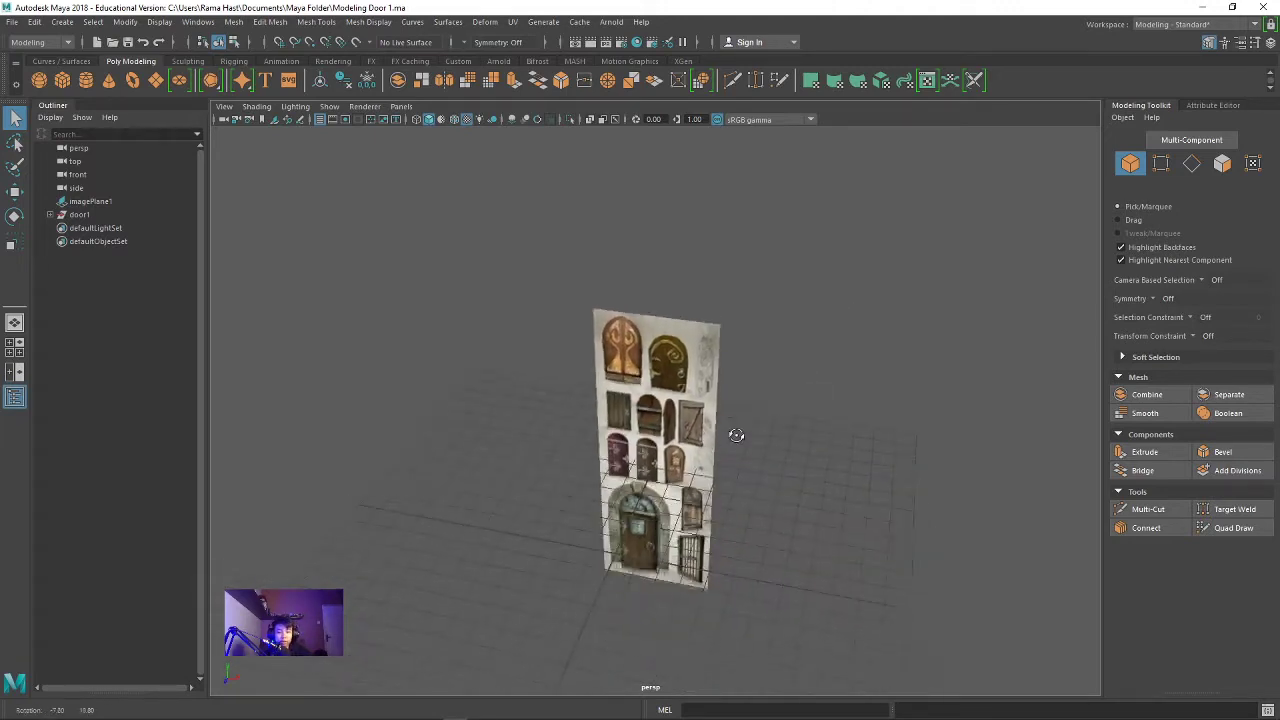
alt+drag(691, 399, 705, 420)
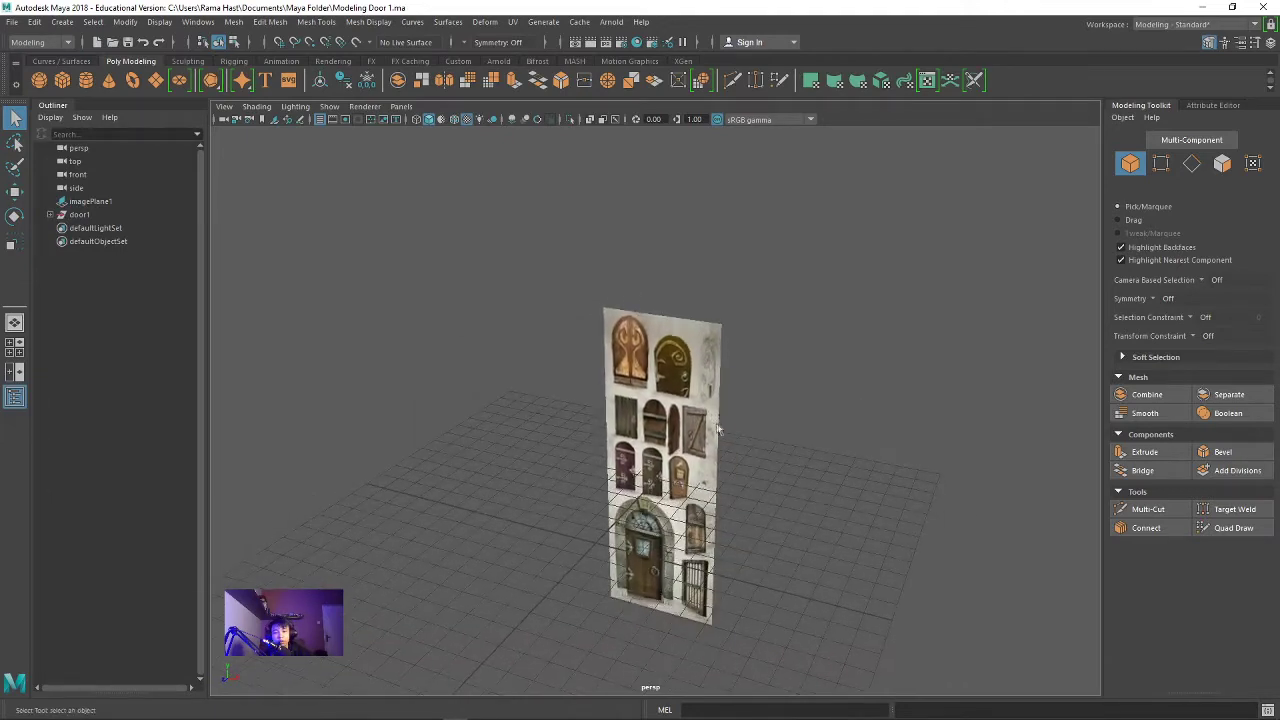
scroll(662, 408, up, 5)
alt+drag(740, 347, 751, 318)
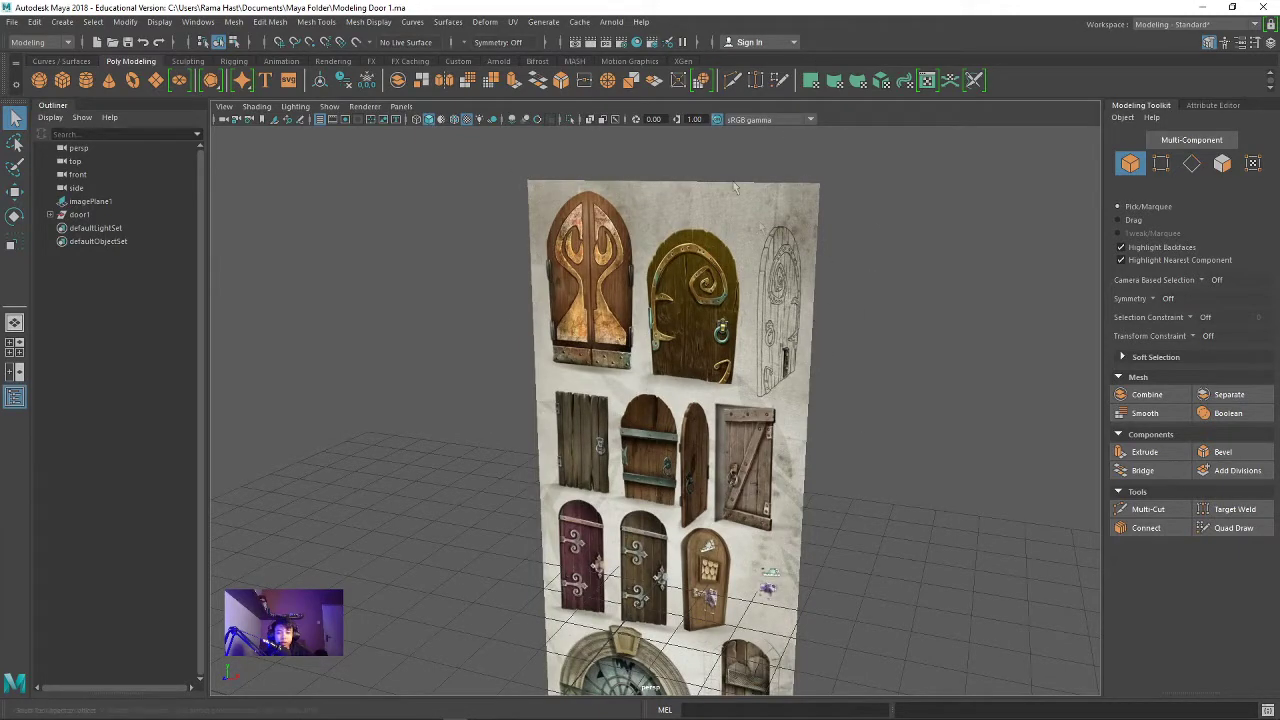
scroll(748, 273, down, 5)
scroll(717, 450, up, 3)
mouse_move(717, 451)
alt+mouse_down()
mouse_move(752, 446)
mouse_move(656, 318)
alt+mouse_up()
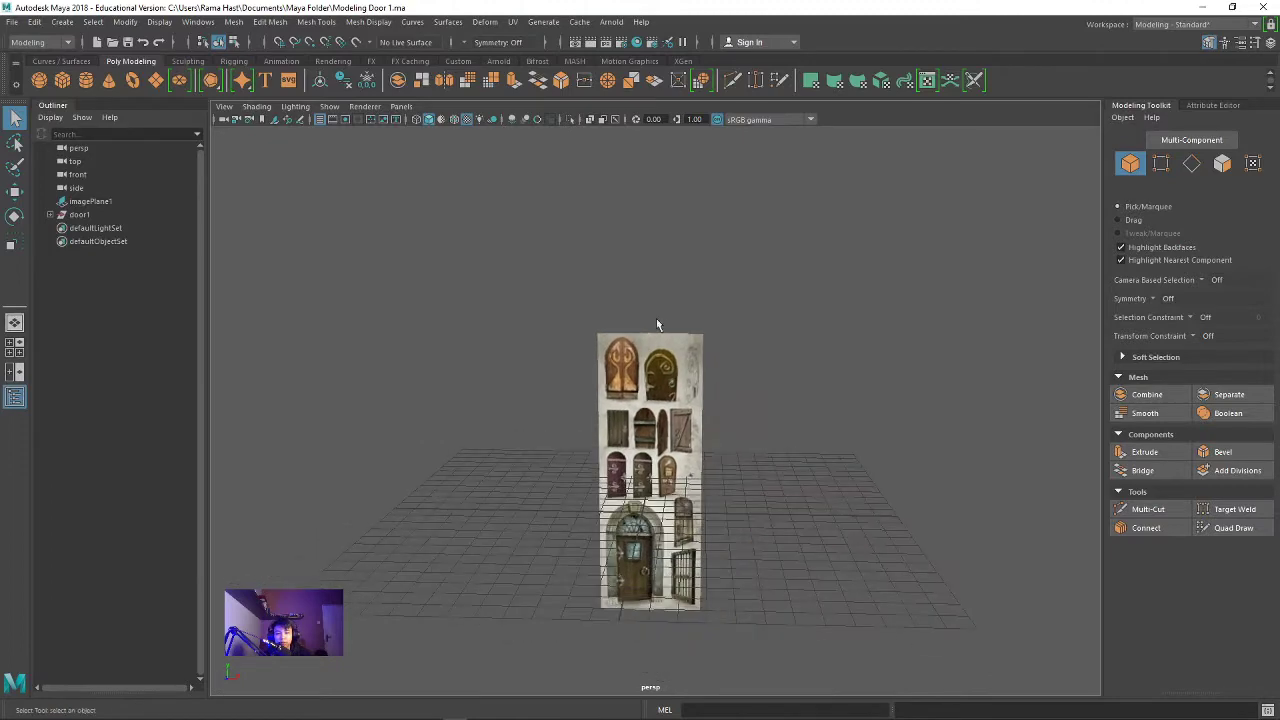
scroll(656, 318, up, 3)
scroll(656, 318, up, 2)
alt+drag(680, 237, 737, 304)
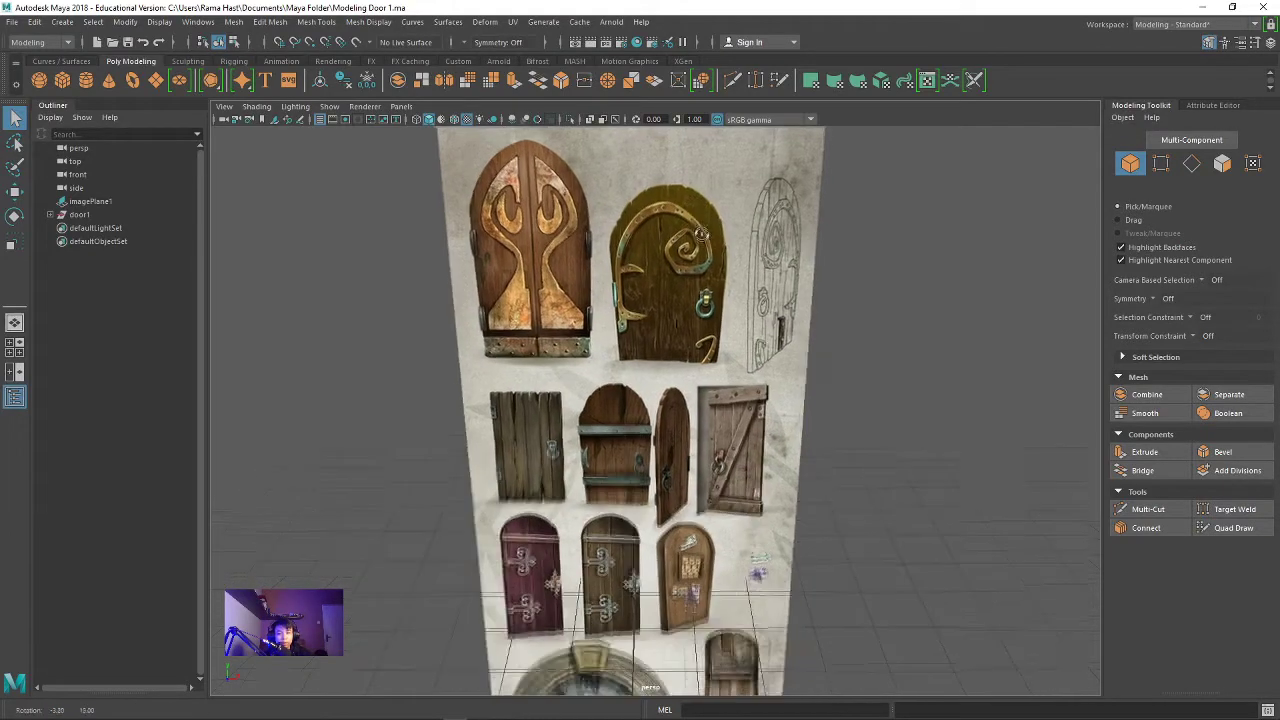
scroll(737, 298, down, 1)
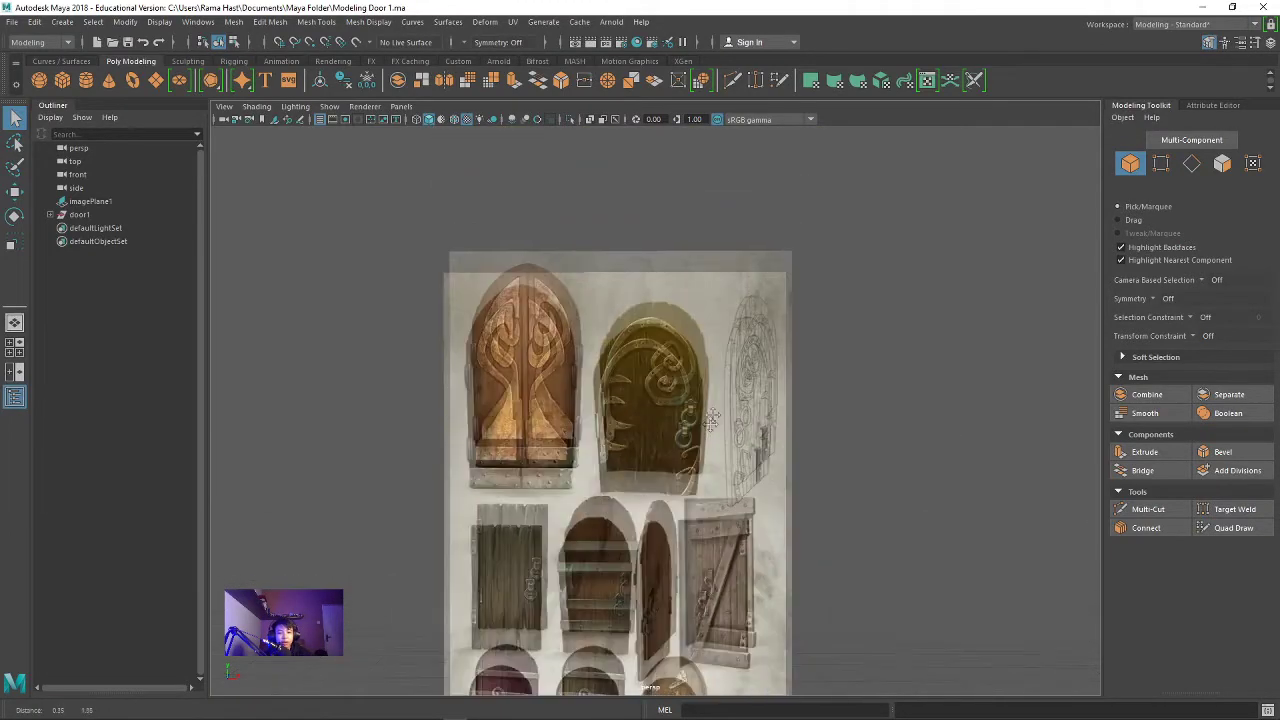
scroll(737, 298, down, 1)
scroll(737, 298, down, 1)
scroll(737, 298, down, 1)
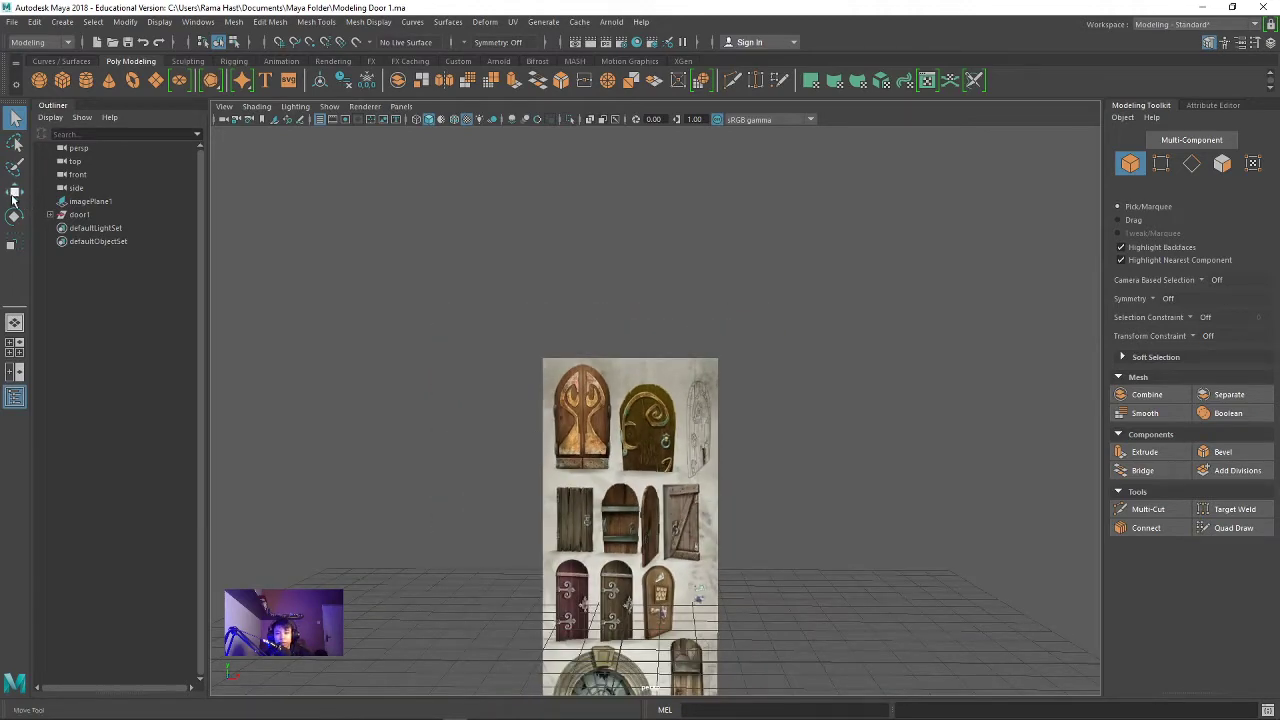
click(157, 80)
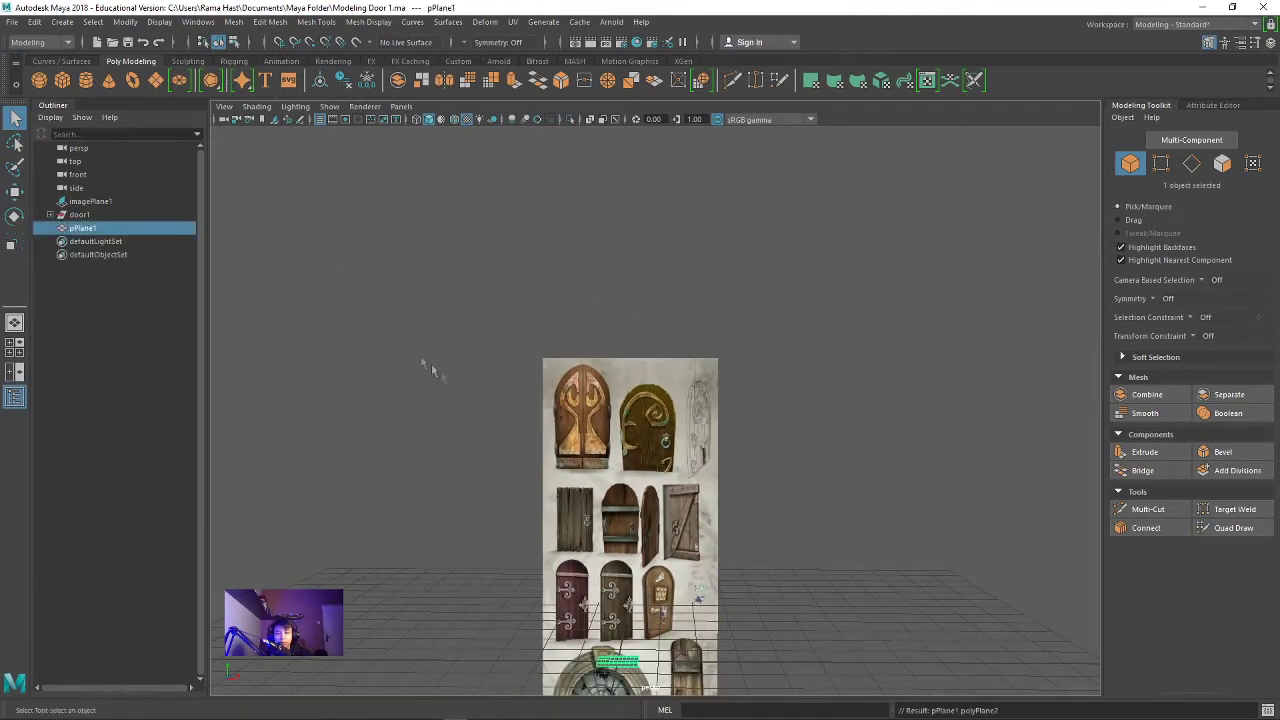
click(1080, 105)
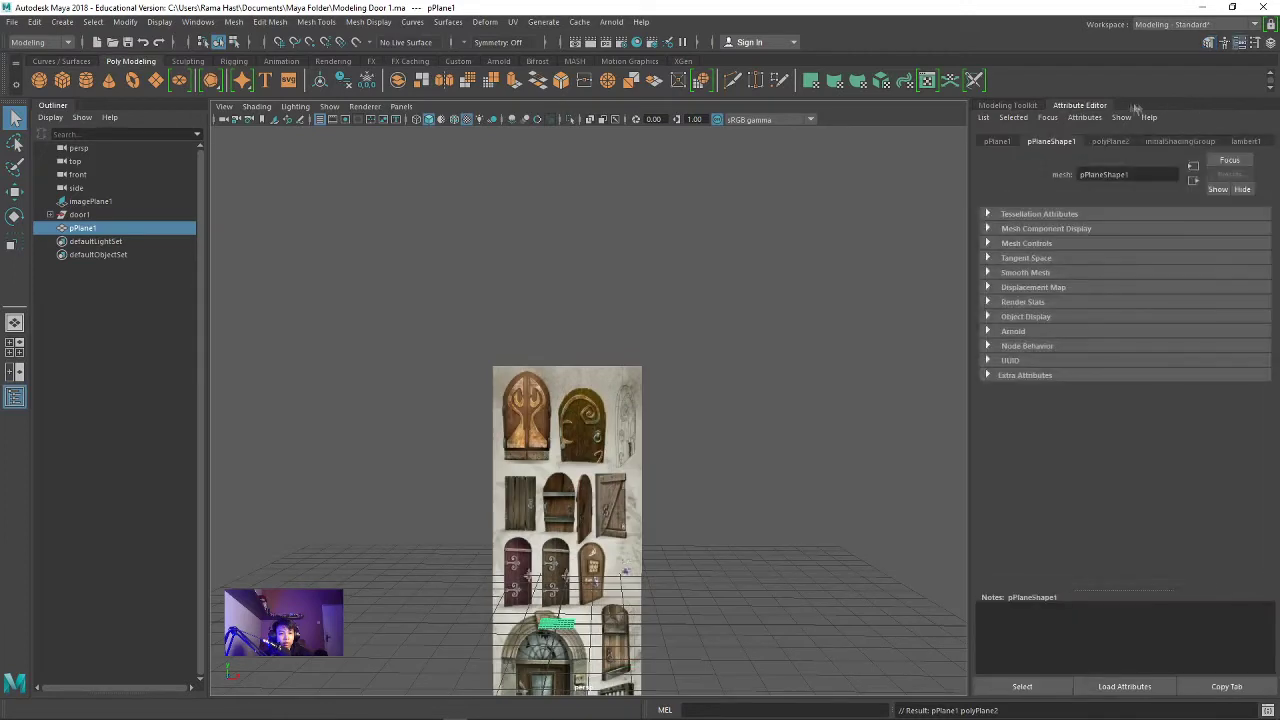
click(1111, 141)
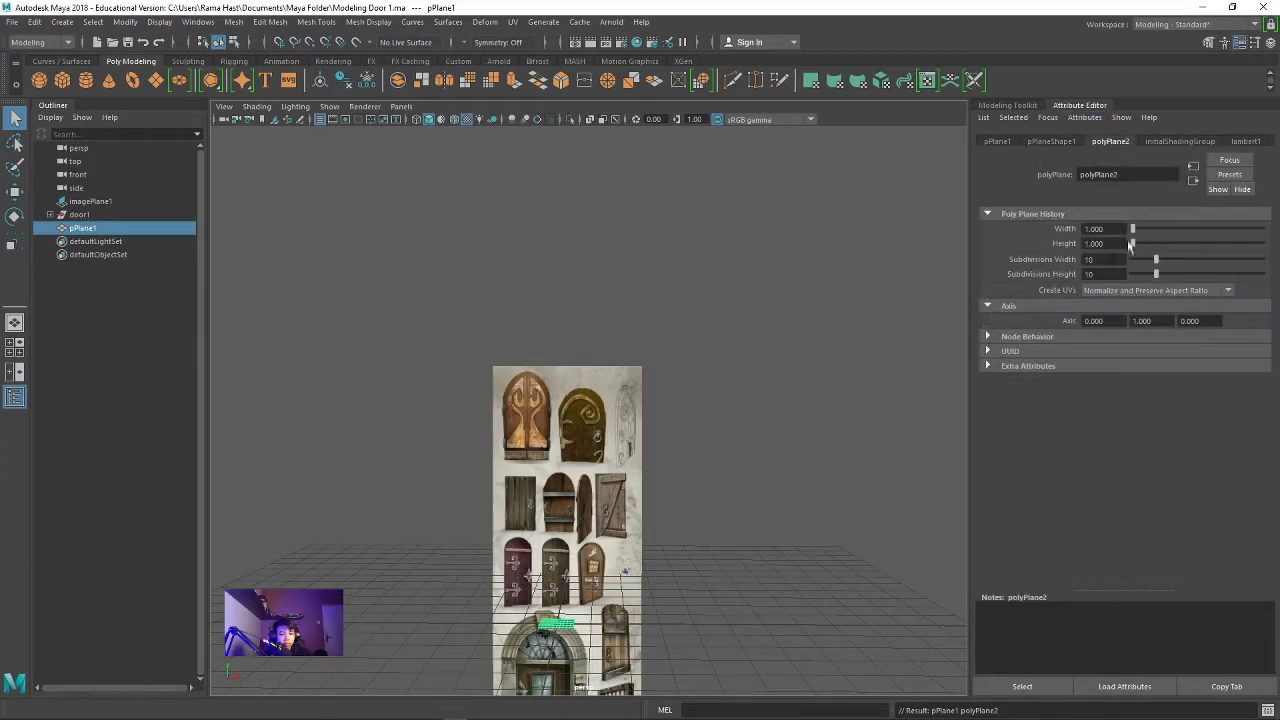
click(1100, 259)
key(Tab)
text(1)
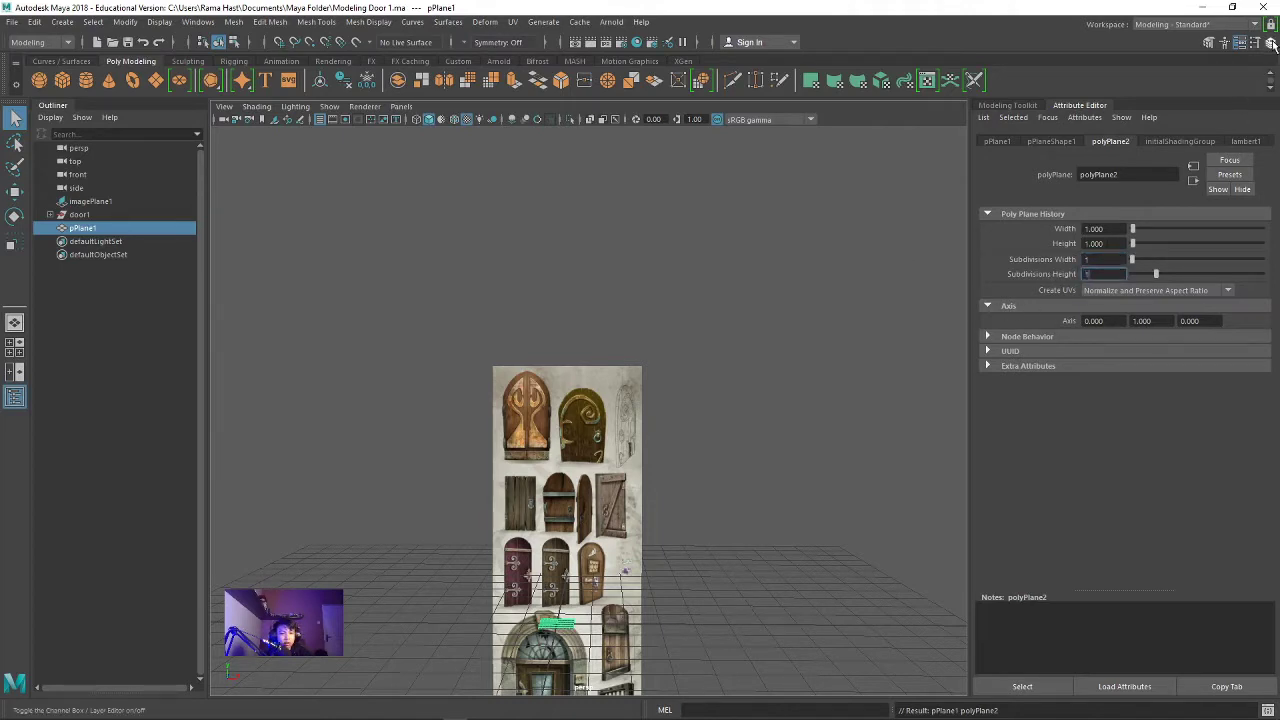
Step: Dock the Channel Box beside the Attribute Editor and check the plane's Rotate X
click(1271, 42)
mouse_move(265, 122)
mouse_down()
mouse_move(1097, 122)
mouse_move(1111, 107)
mouse_up()
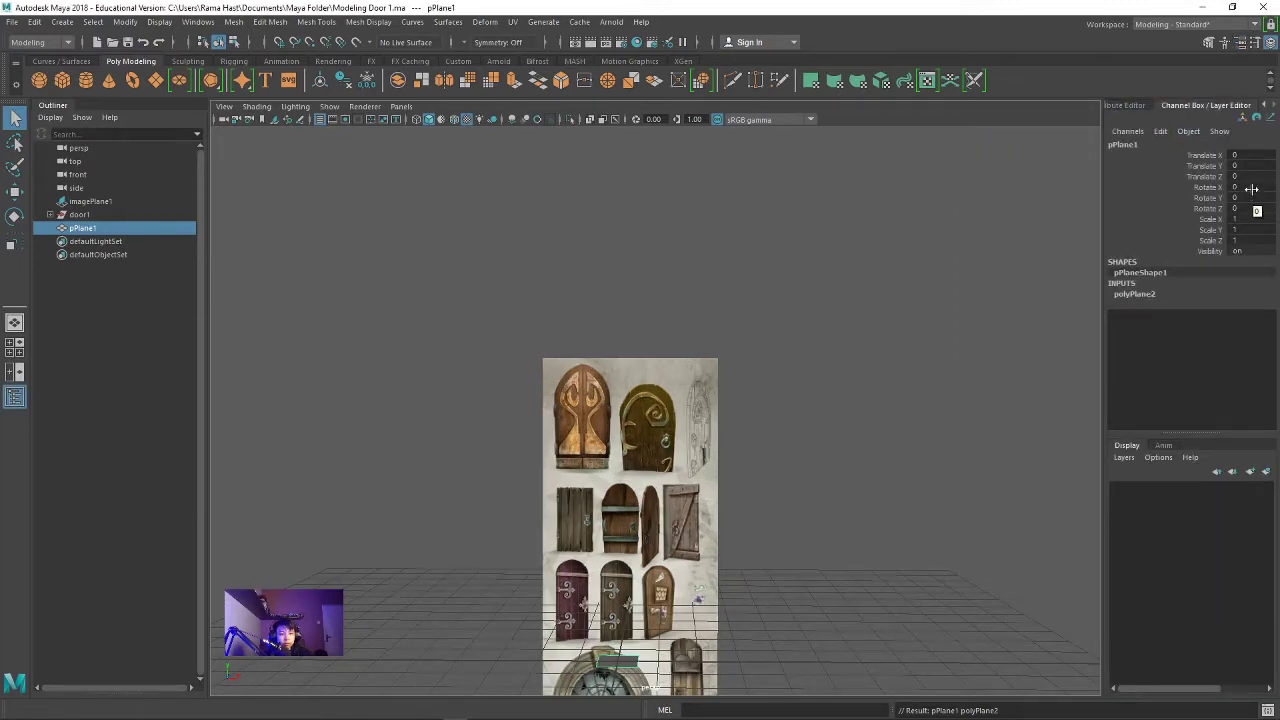
click(1251, 186)
text(90)
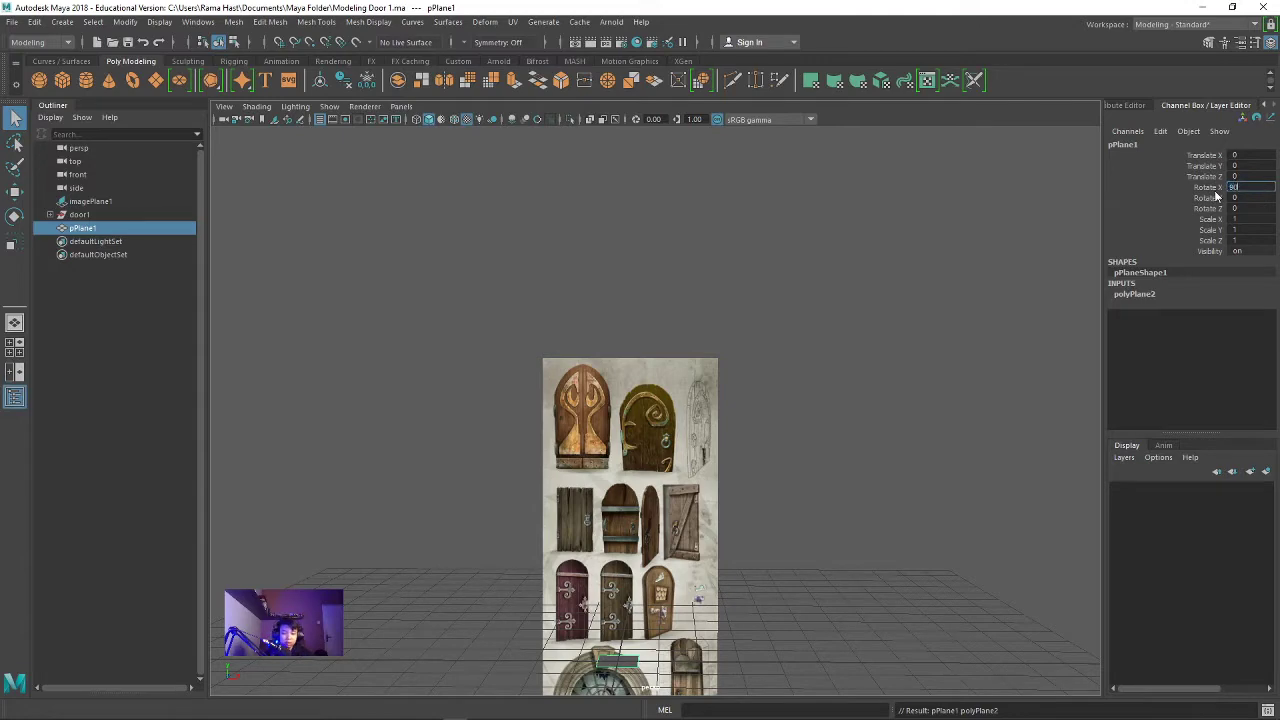
click(1133, 105)
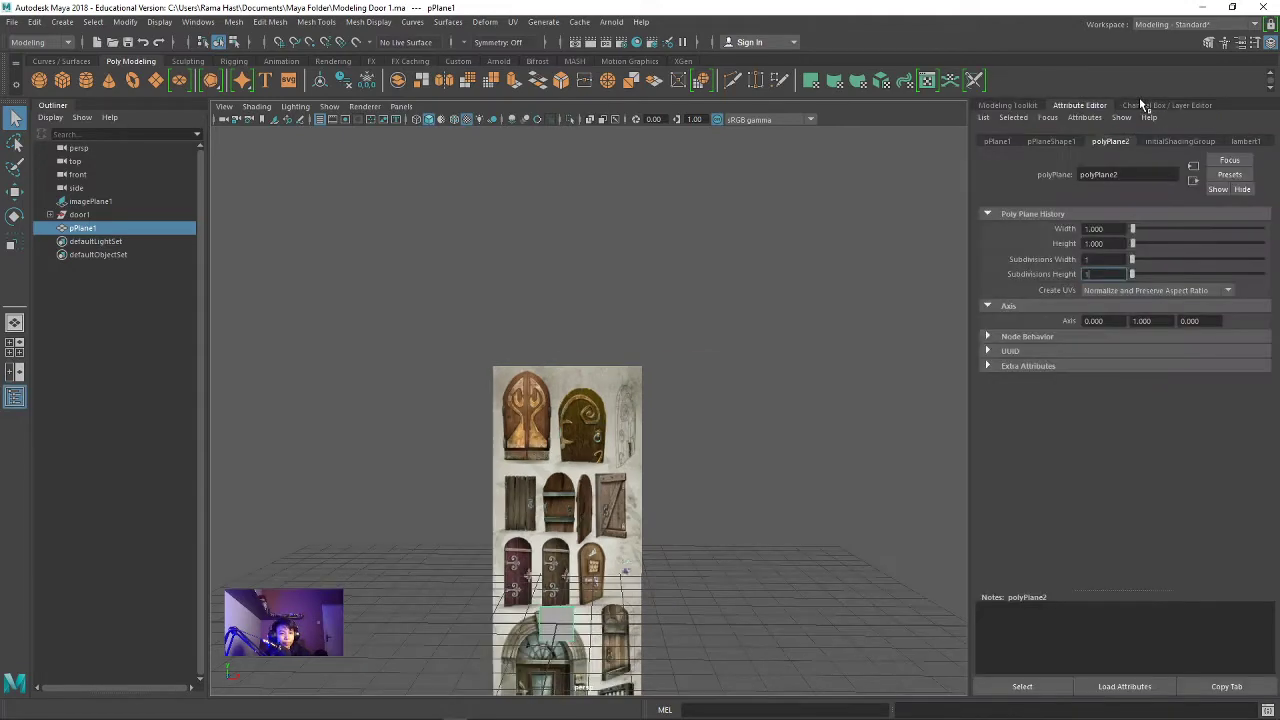
click(998, 106)
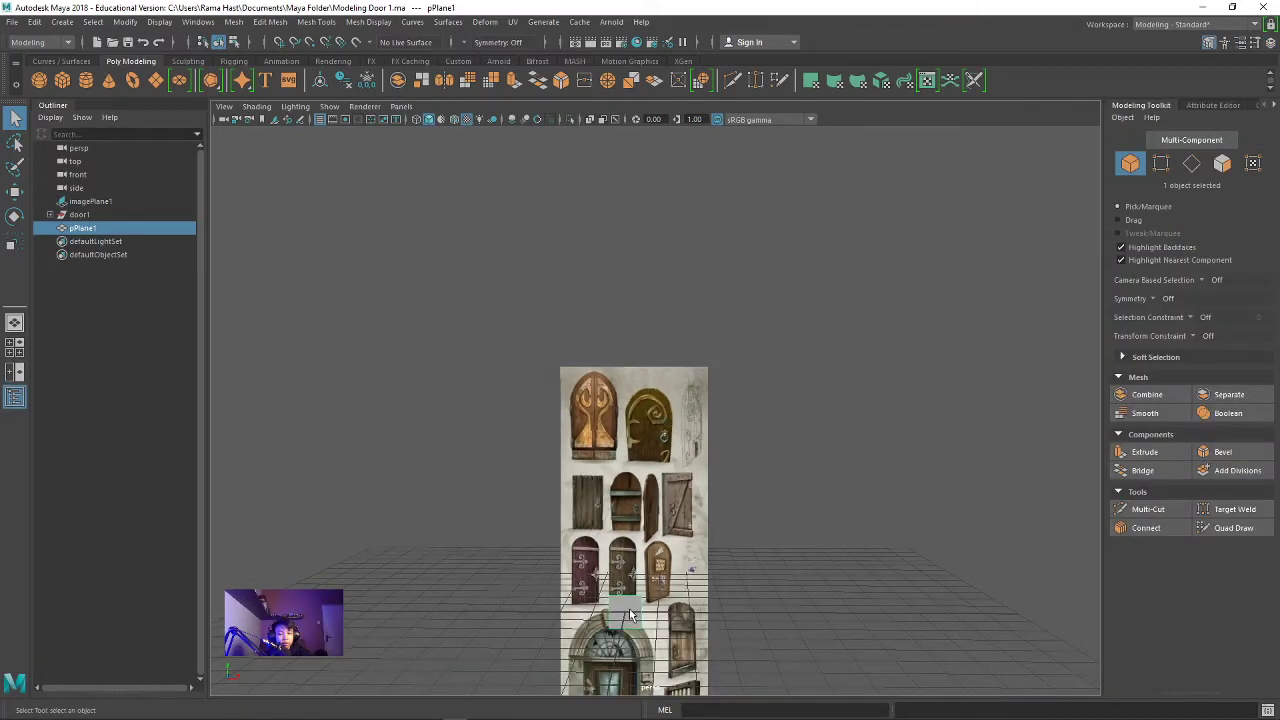
Step: Move the plane up toward the door ornaments and centre the front view
key(w)
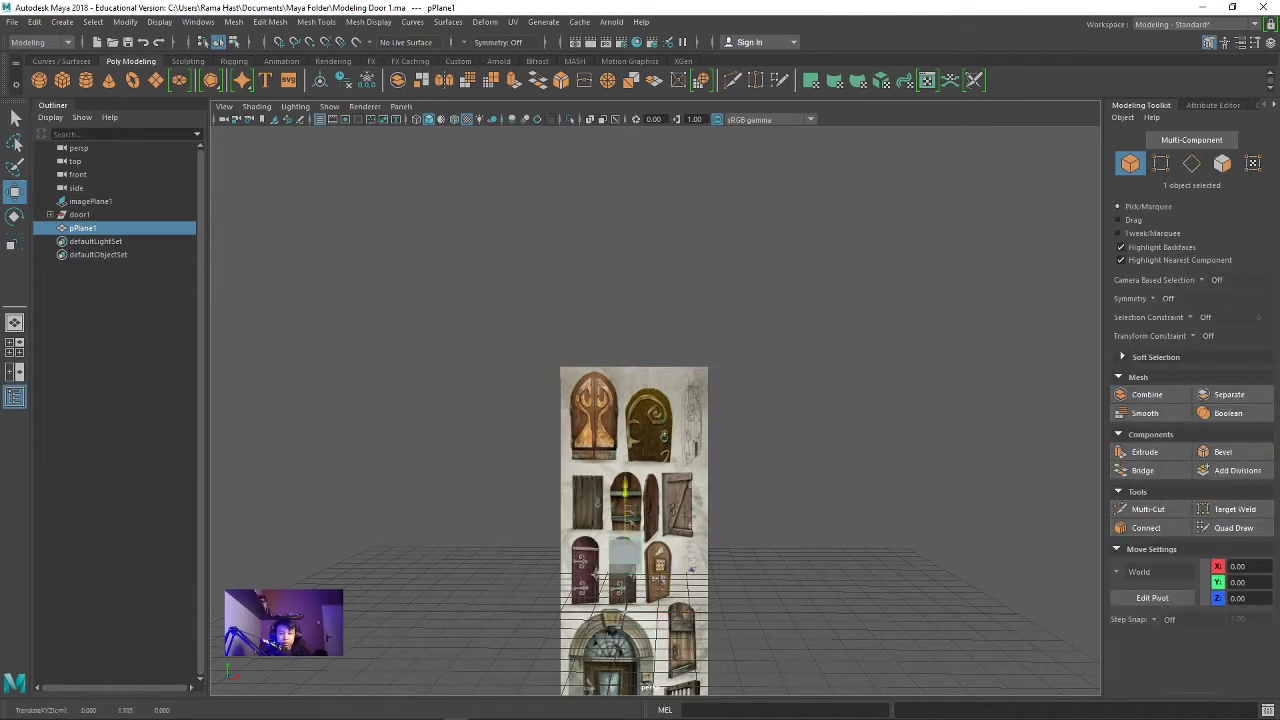
drag(625, 443, 662, 432)
scroll(662, 440, up, 5)
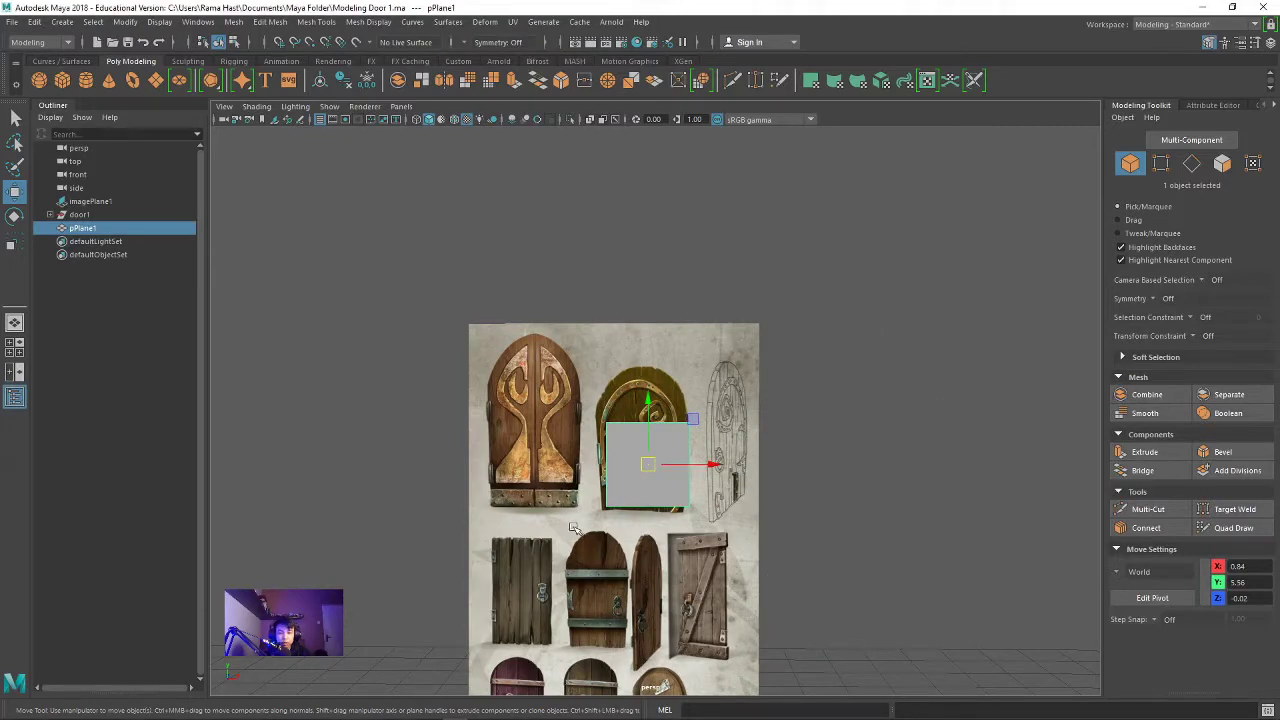
key(space)
key(space)
key(space)
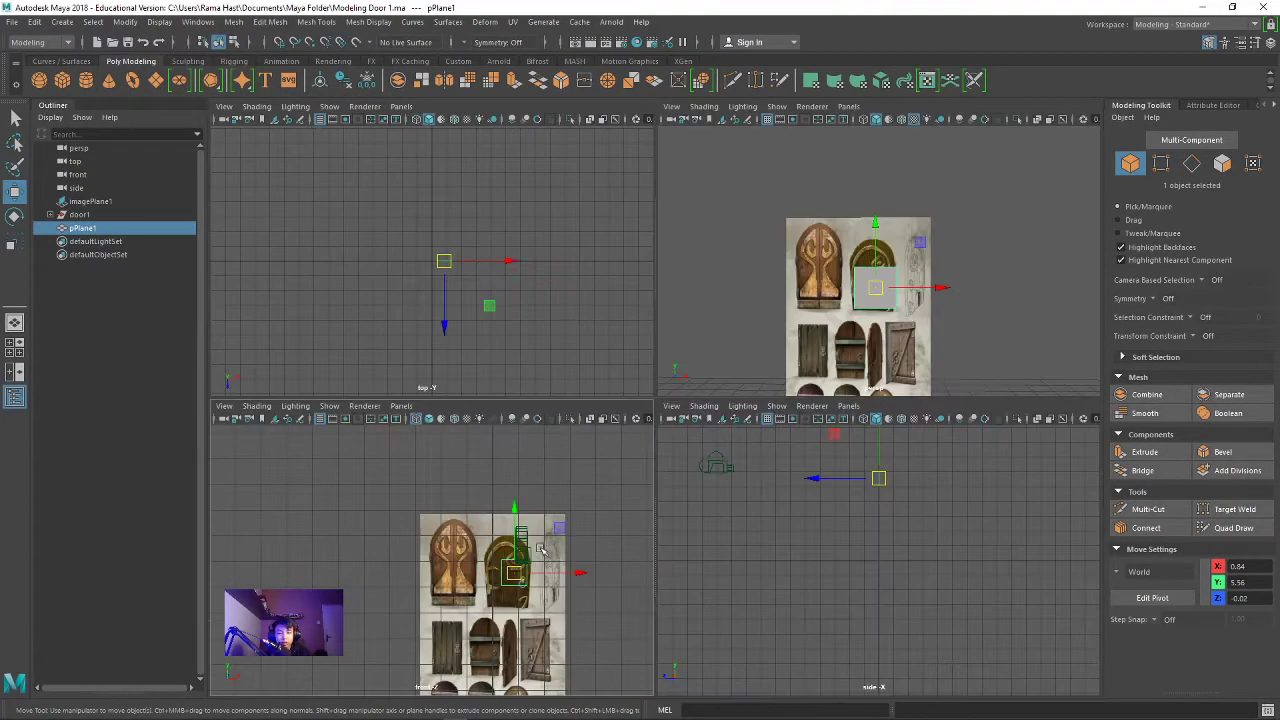
key(space)
scroll(735, 686, up, 4)
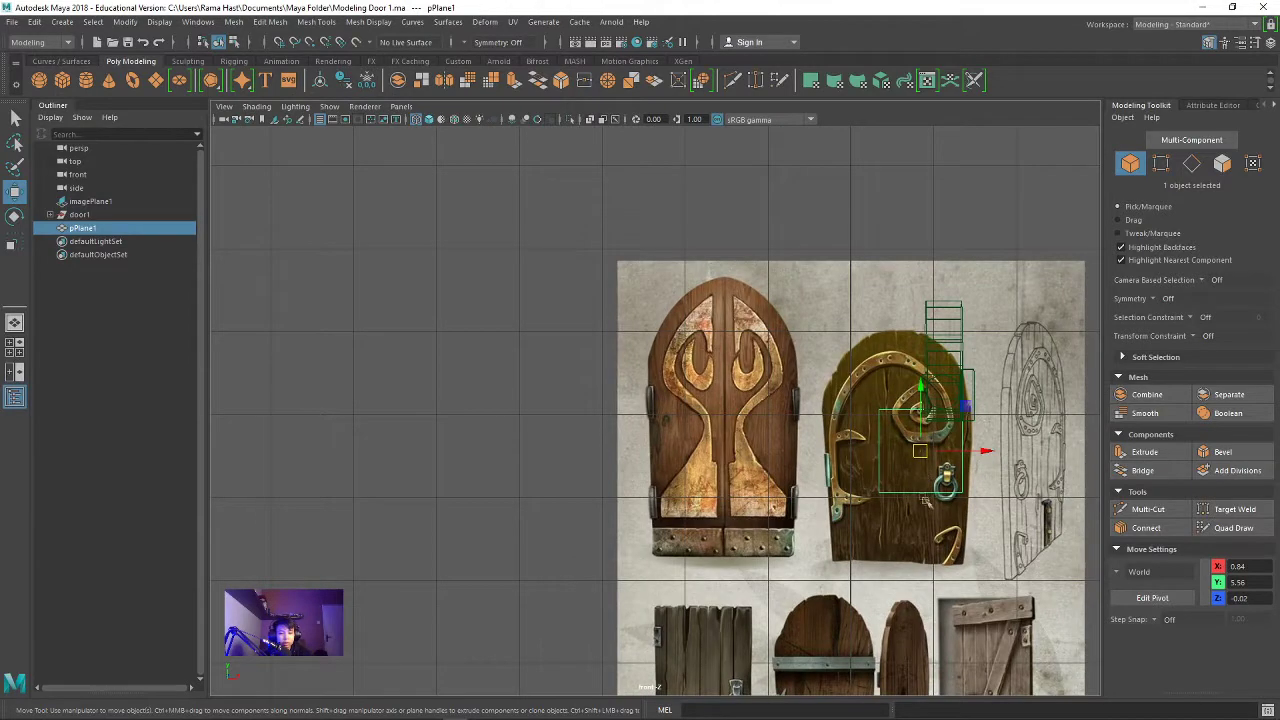
alt+middle_drag(970, 507, 707, 522)
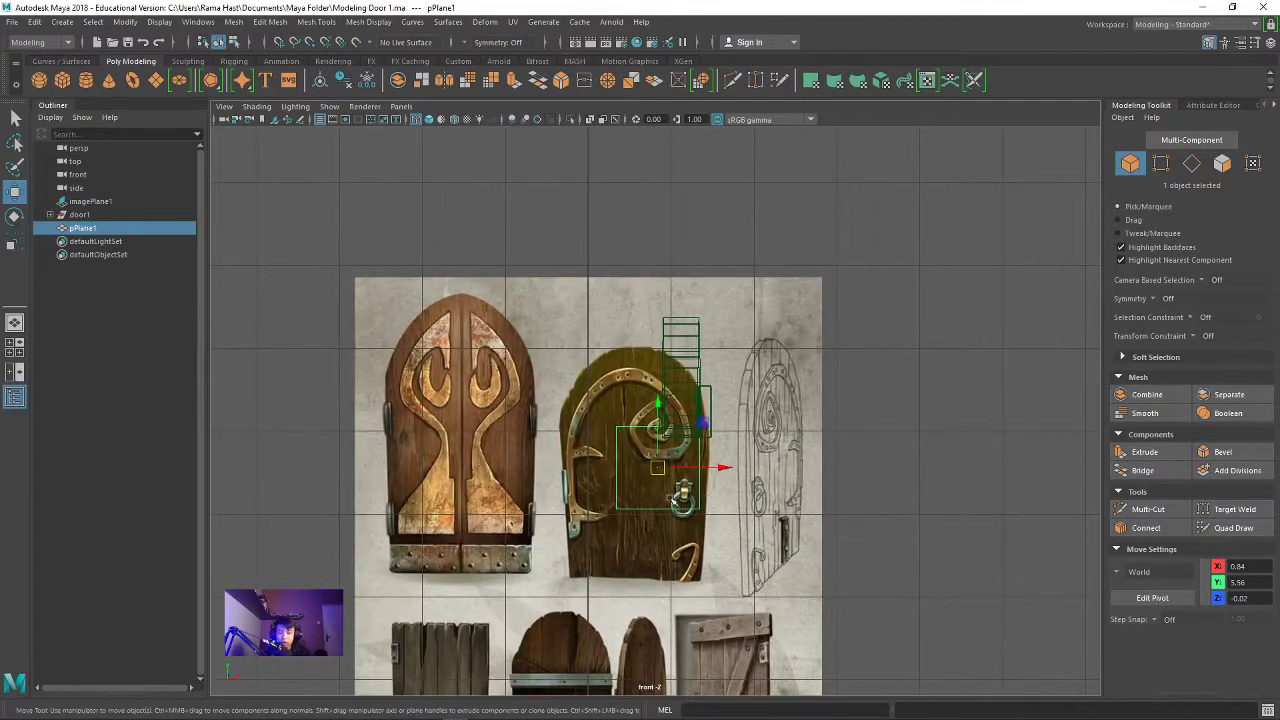
Step: Scale the plane up to about 2.77 over the door reference, then return to perspective
key(r)
drag(667, 478, 728, 501)
mouse_move(657, 470)
mouse_down()
mouse_move(667, 474)
mouse_move(637, 466)
mouse_up()
key(w)
scroll(763, 420, up, 3)
scroll(763, 420, up, 3)
scroll(763, 420, down, 10)
click(845, 412)
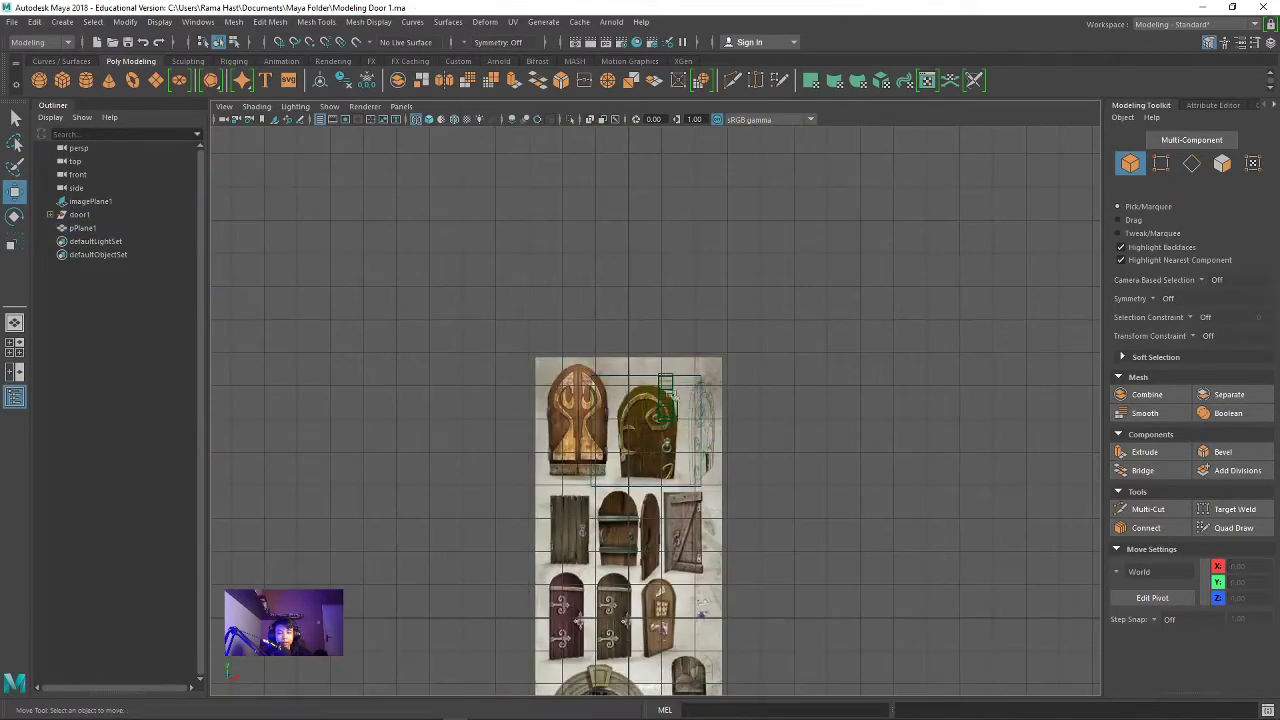
key(space)
key(space)
alt+drag(923, 326, 863, 346)
scroll(868, 344, down, 5)
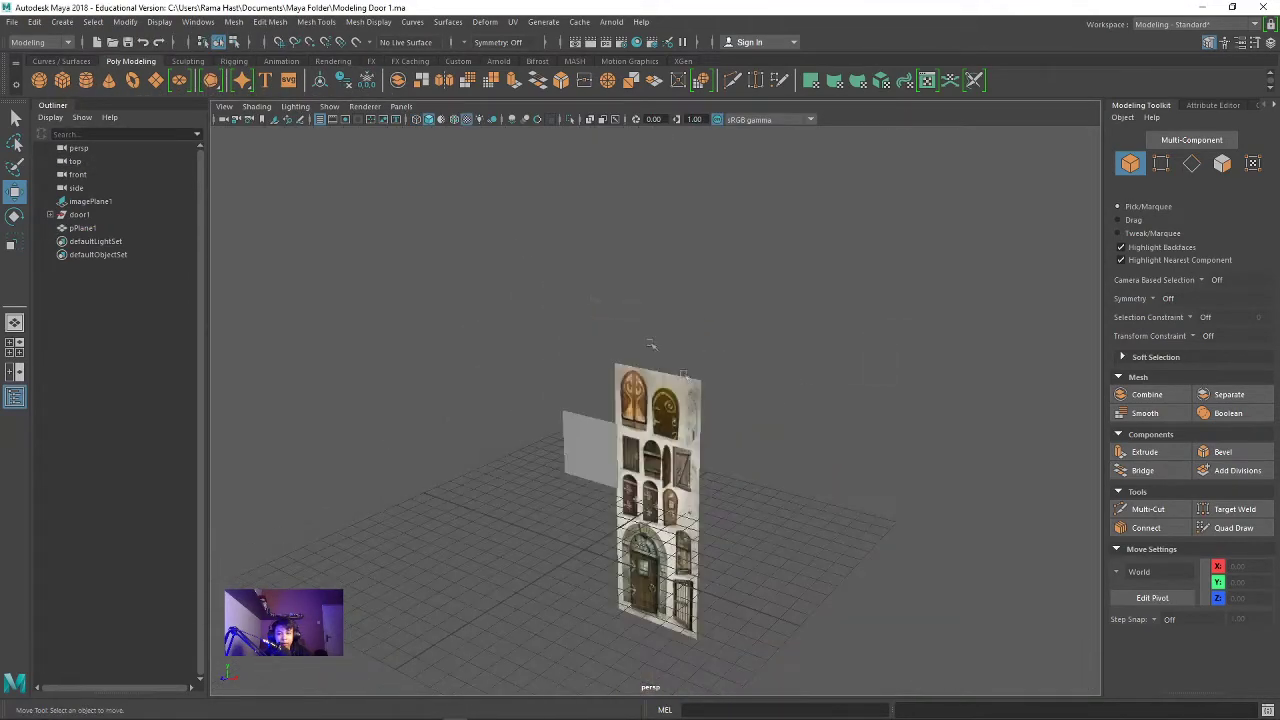
Step: Select the door1 group, toggling its visibility off and back on
click(80, 214)
click(1122, 117)
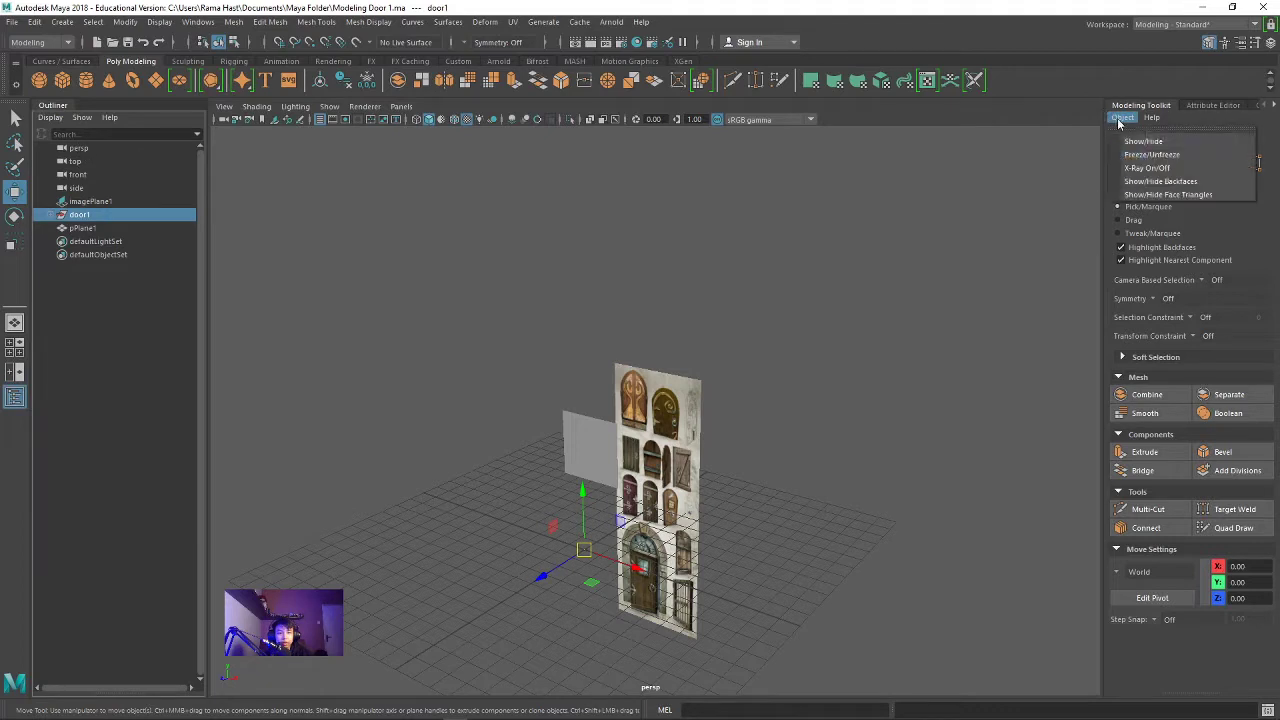
click(1140, 141)
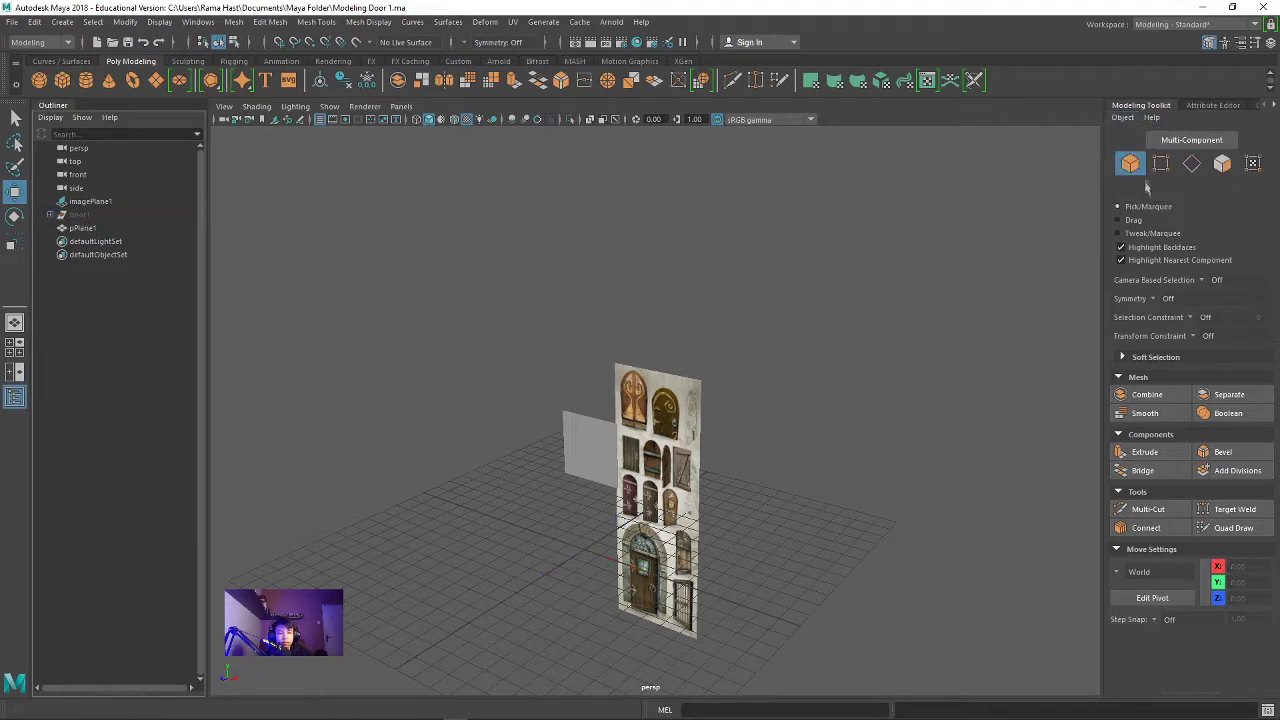
click(1122, 117)
click(1127, 140)
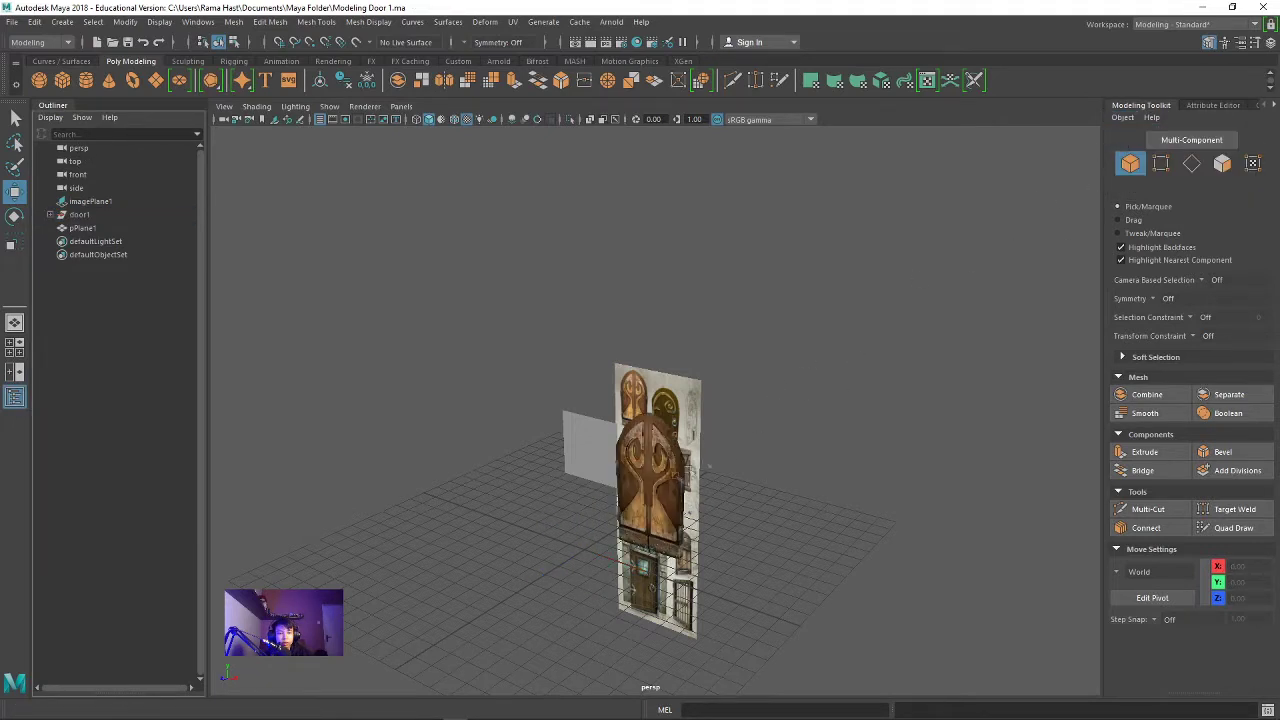
click(636, 470)
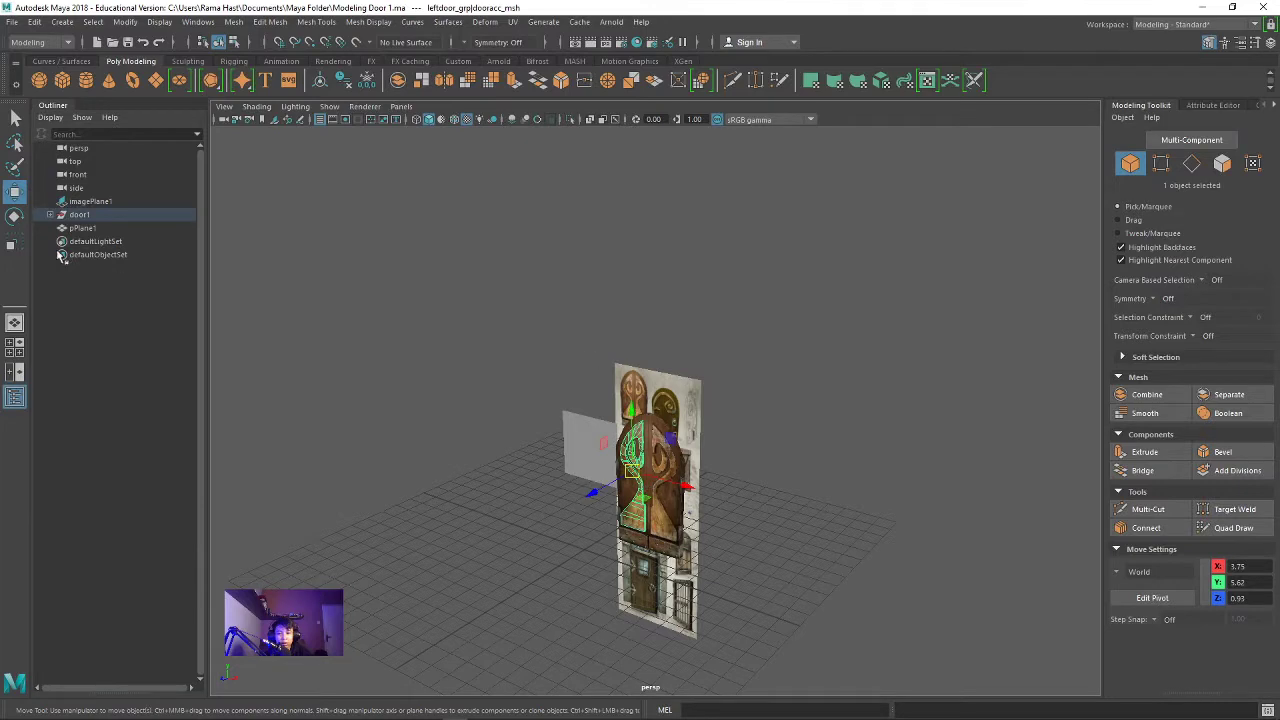
click(79, 215)
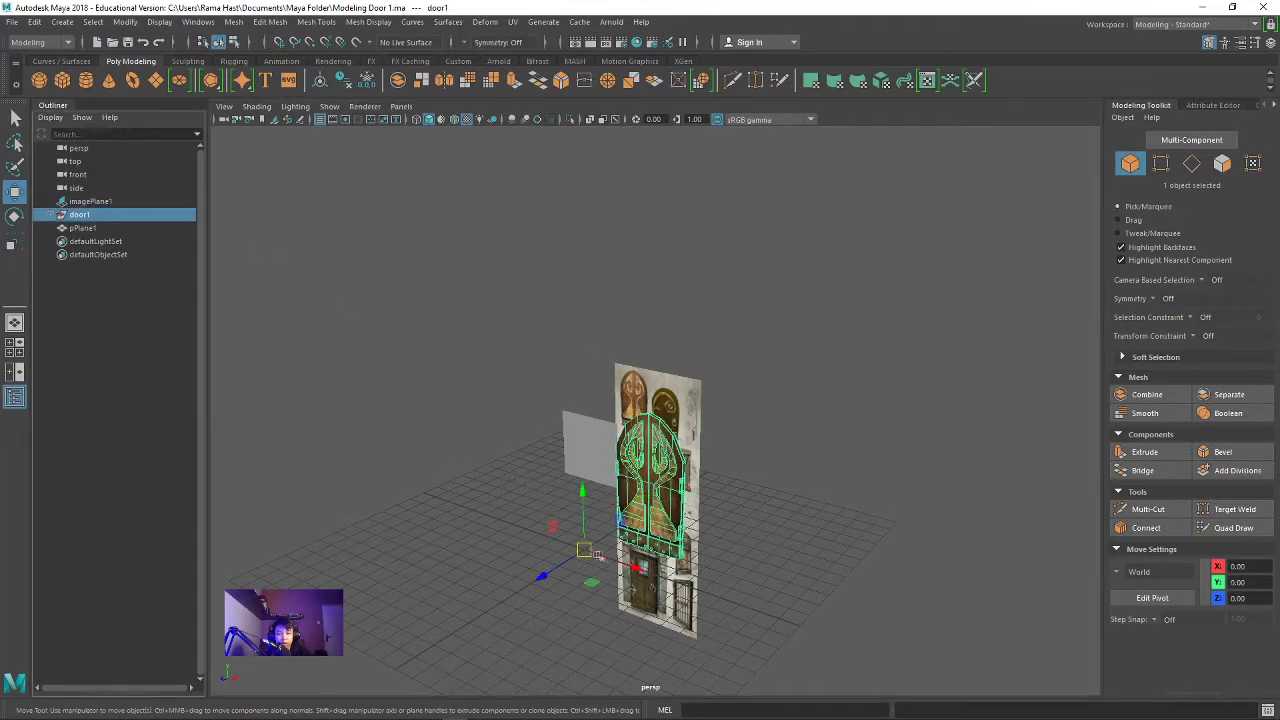
Step: Move door1 right to X 14.37 and hide it
drag(597, 555, 808, 500)
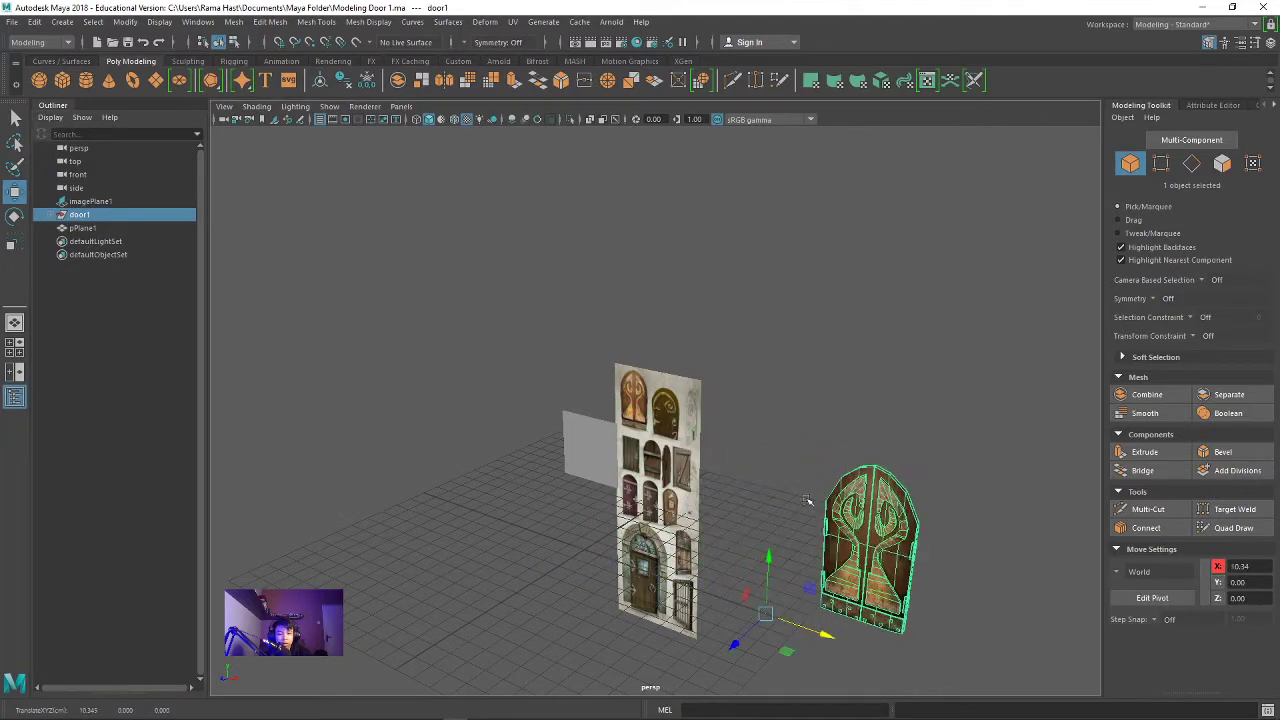
mouse_move(828, 625)
mouse_down()
mouse_move(900, 640)
mouse_move(930, 364)
mouse_up()
key(ctrl+h)
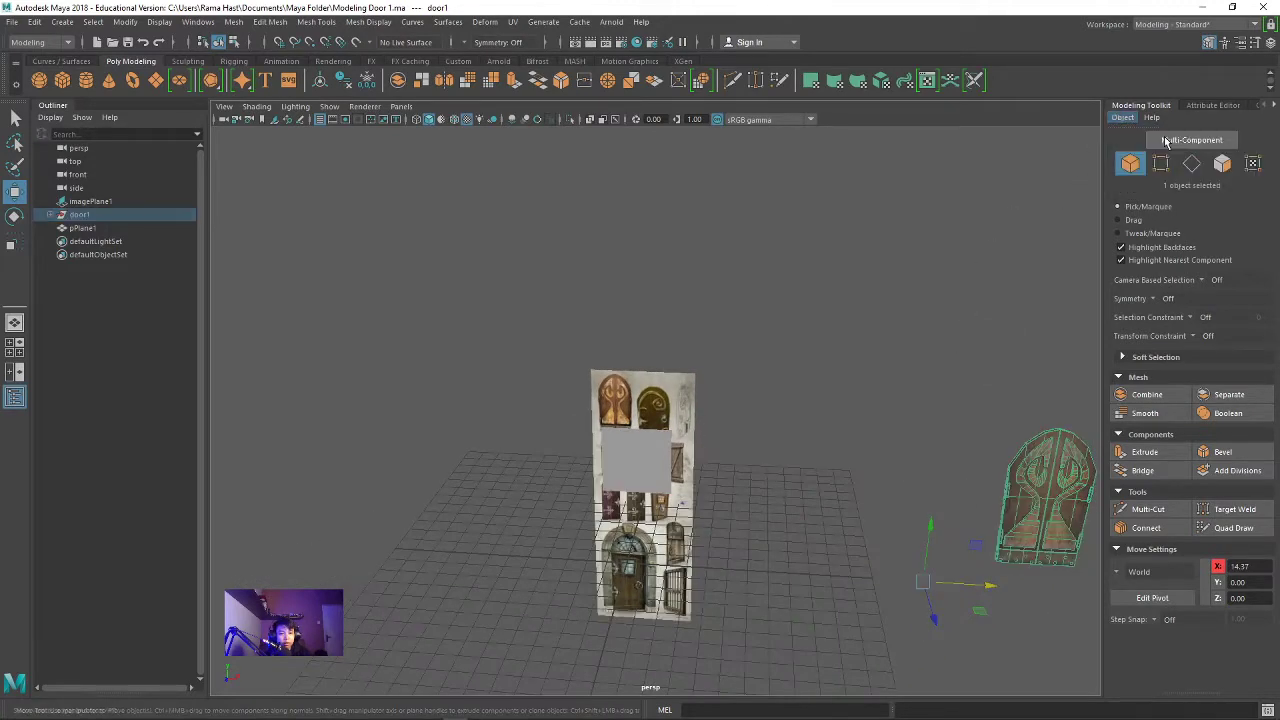
key(space)
key(space)
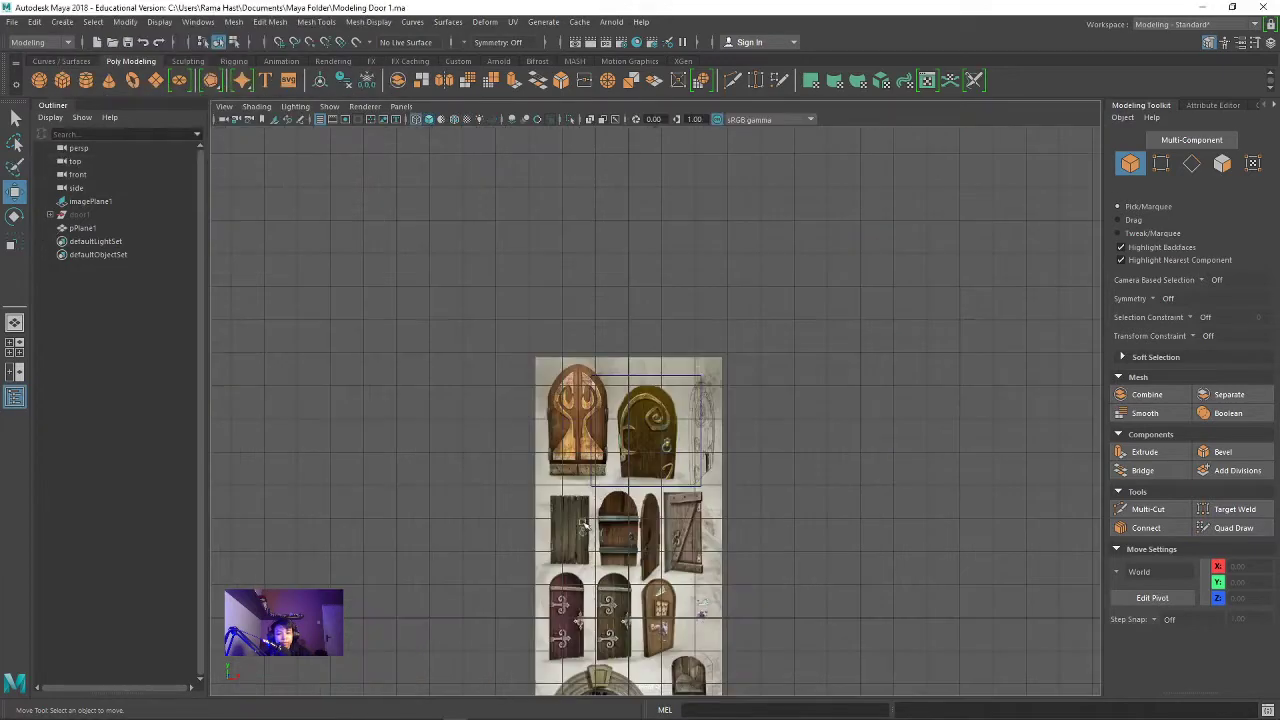
Step: Select pPlane1, make it live, and activate the Quad Draw tool
scroll(600, 513, up, 1)
scroll(618, 487, up, 3)
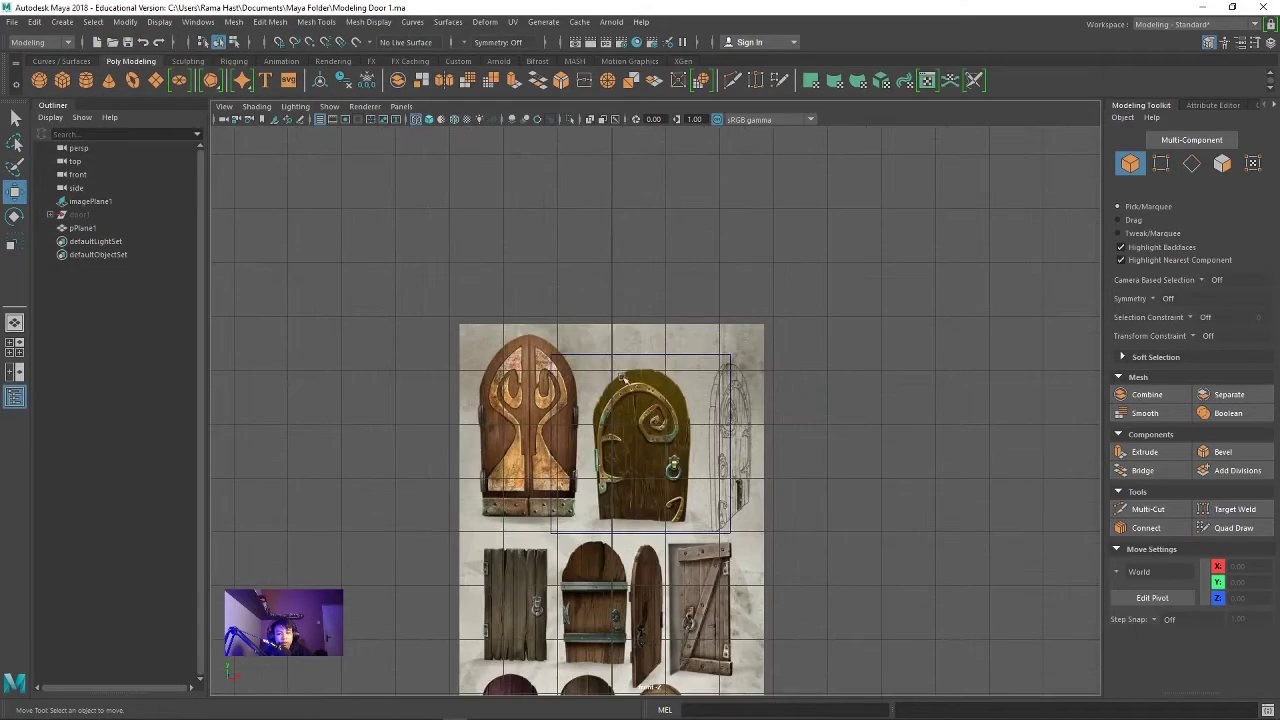
click(630, 360)
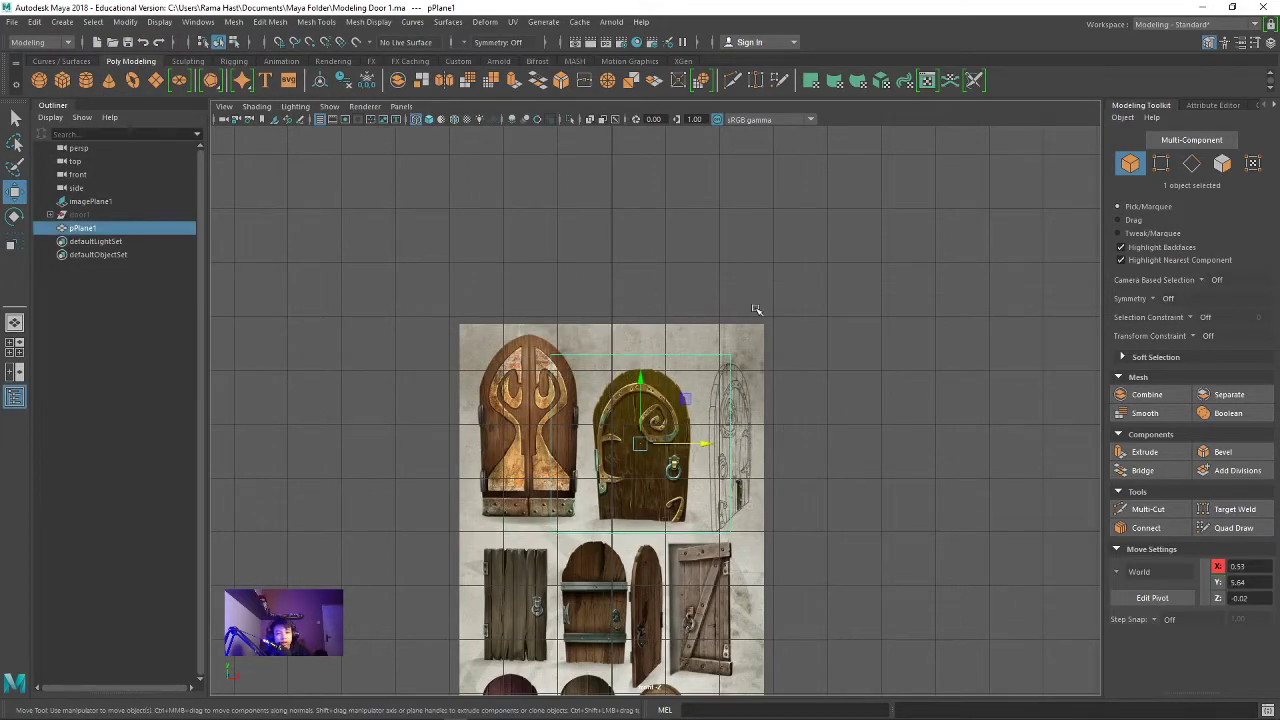
click(355, 42)
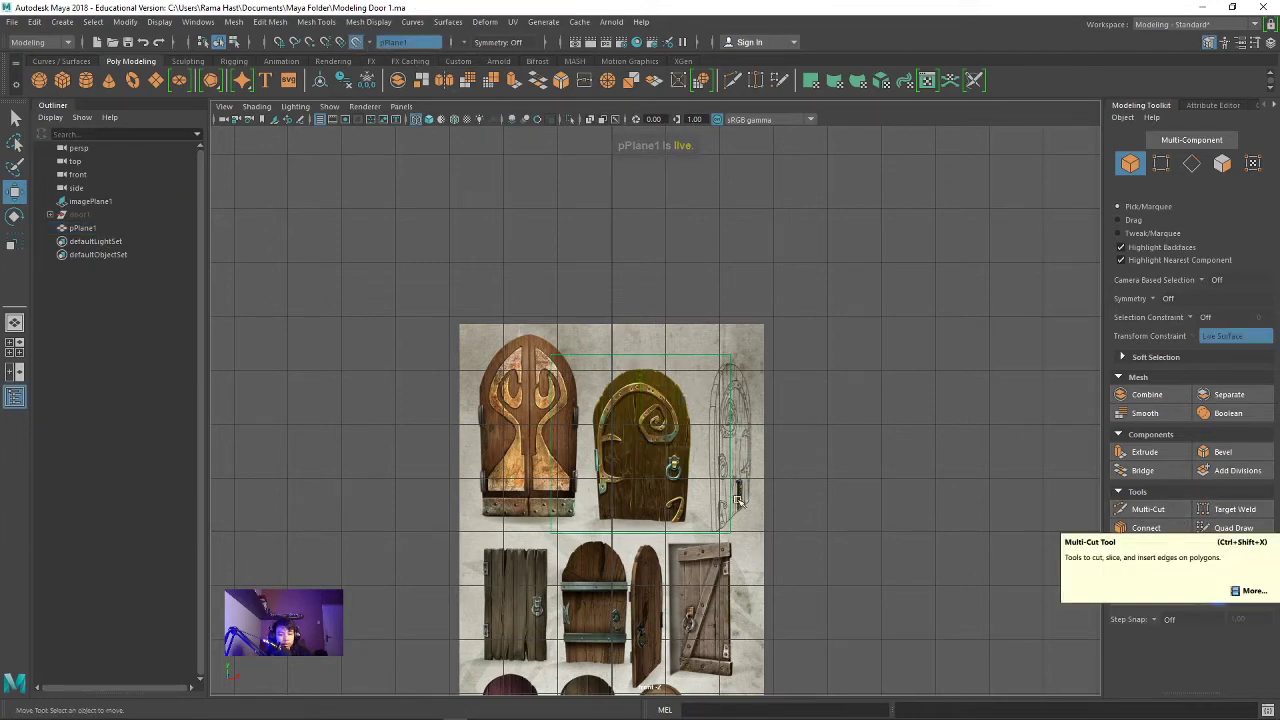
scroll(740, 500, up, 2)
scroll(986, 501, down, 1)
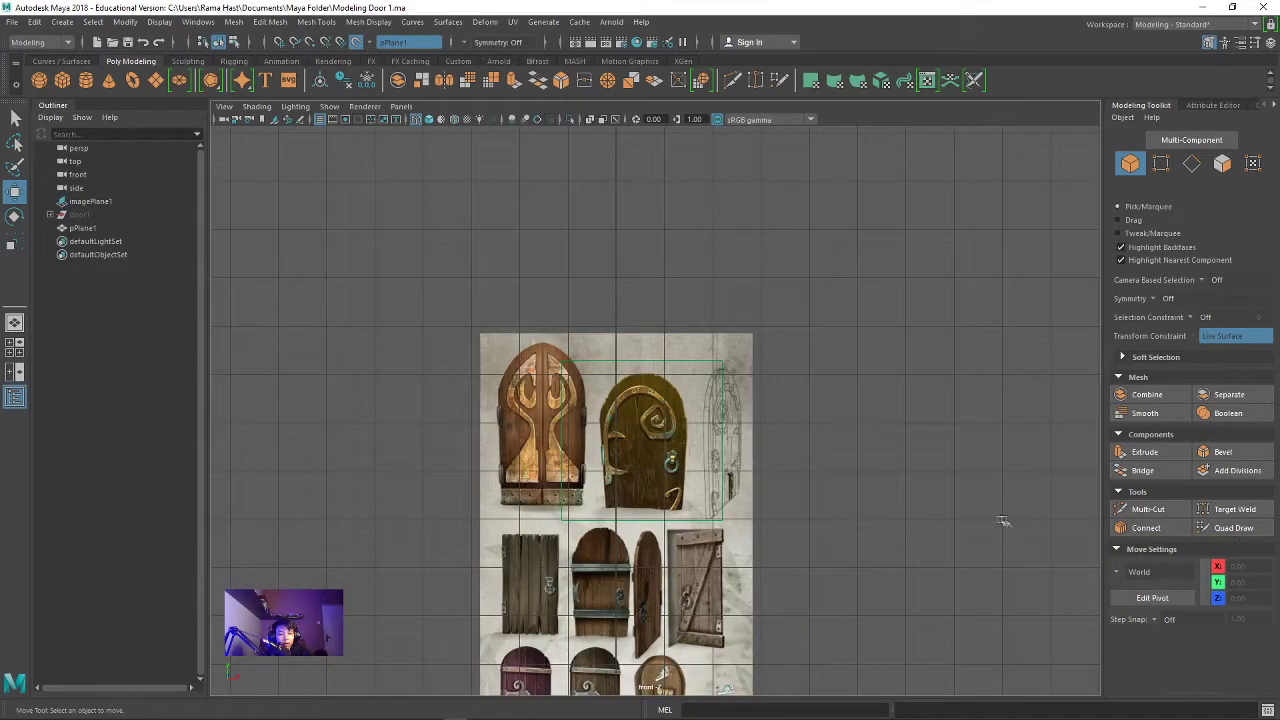
scroll(994, 518, down, 1)
click(1224, 530)
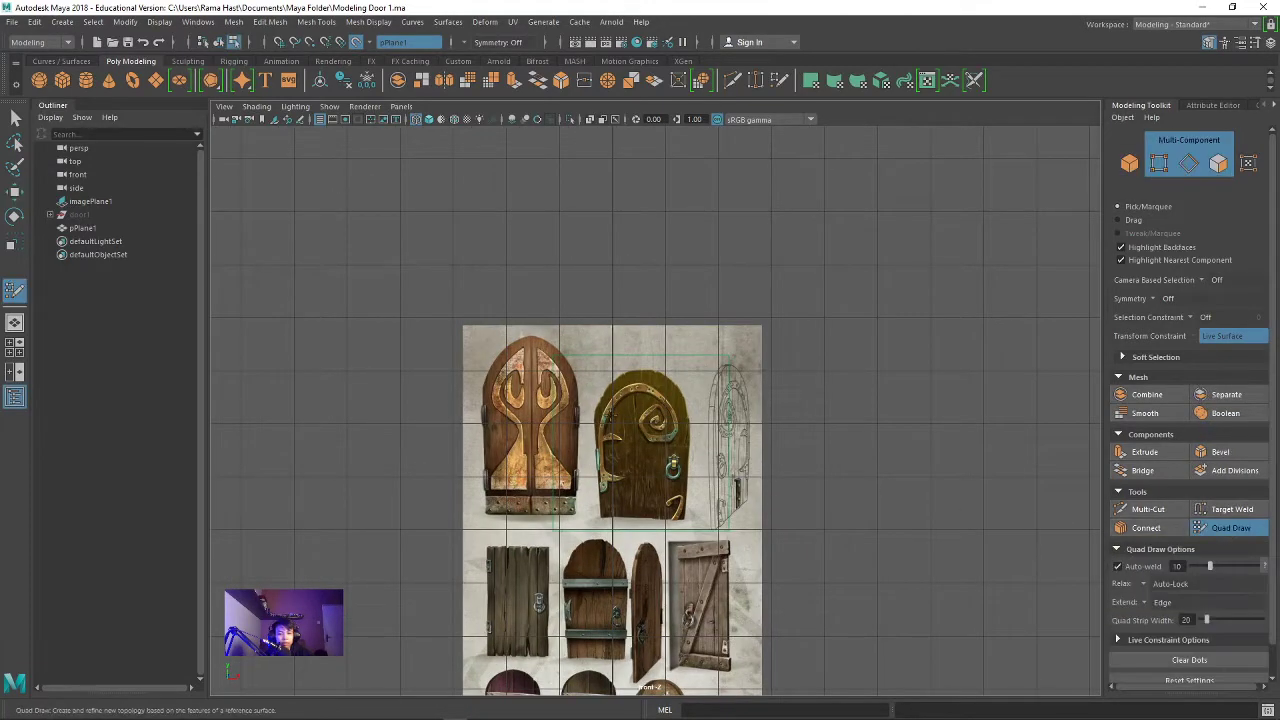
Step: Place Quad Draw dots and the first quads at the spiral's inner tip
scroll(590, 410, up, 2)
scroll(600, 415, up, 2)
scroll(610, 420, up, 2)
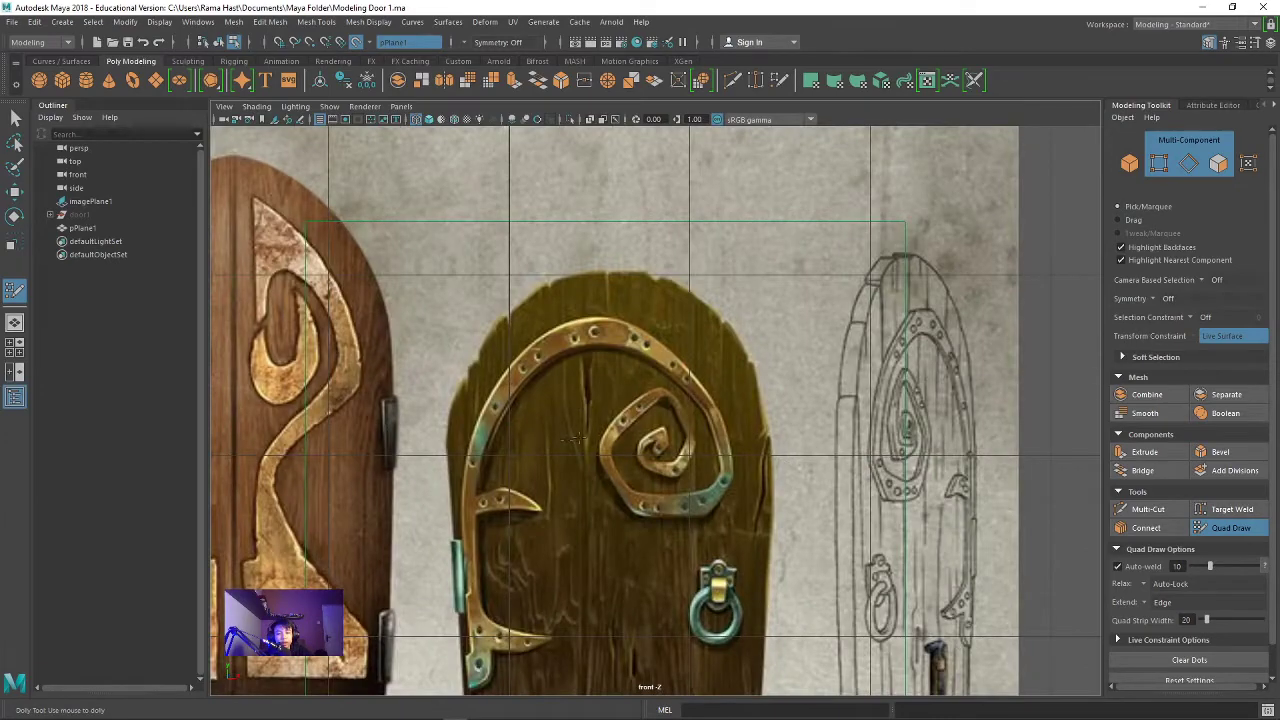
scroll(625, 430, up, 2)
scroll(630, 432, down, 5)
scroll(640, 440, up, 2)
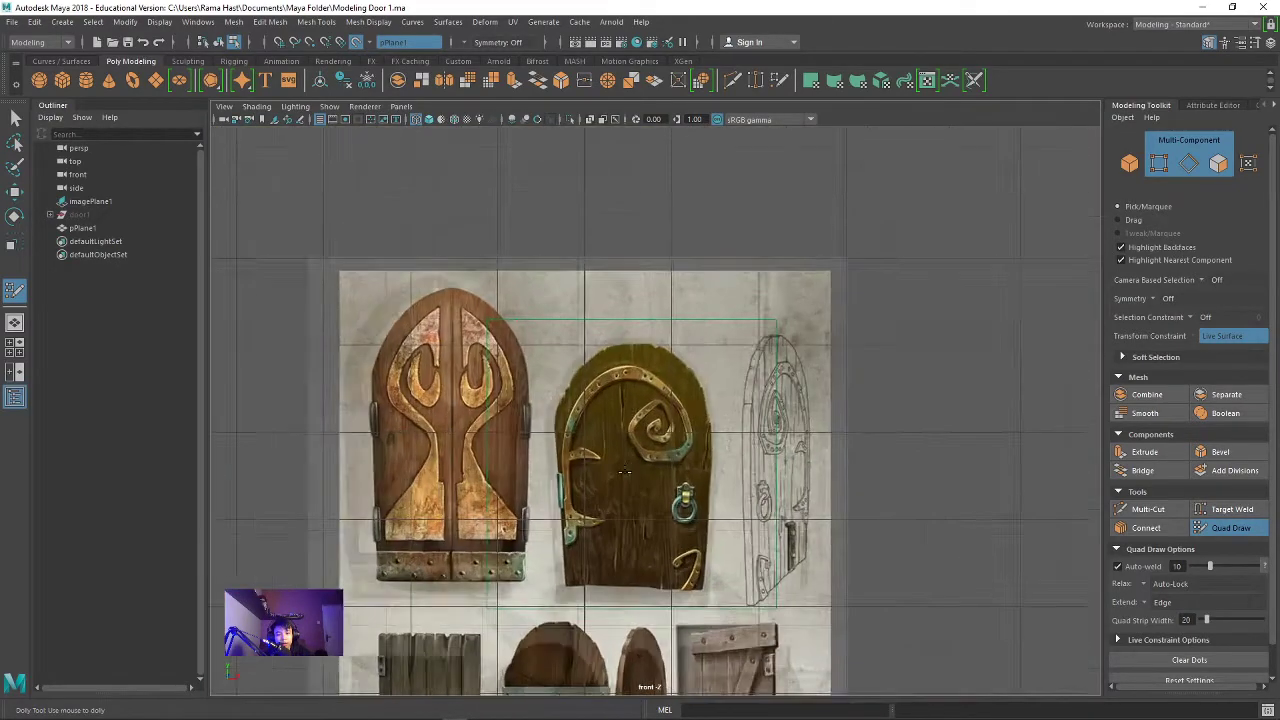
scroll(650, 445, up, 2)
scroll(668, 455, up, 2)
scroll(668, 455, up, 3)
scroll(640, 400, up, 1)
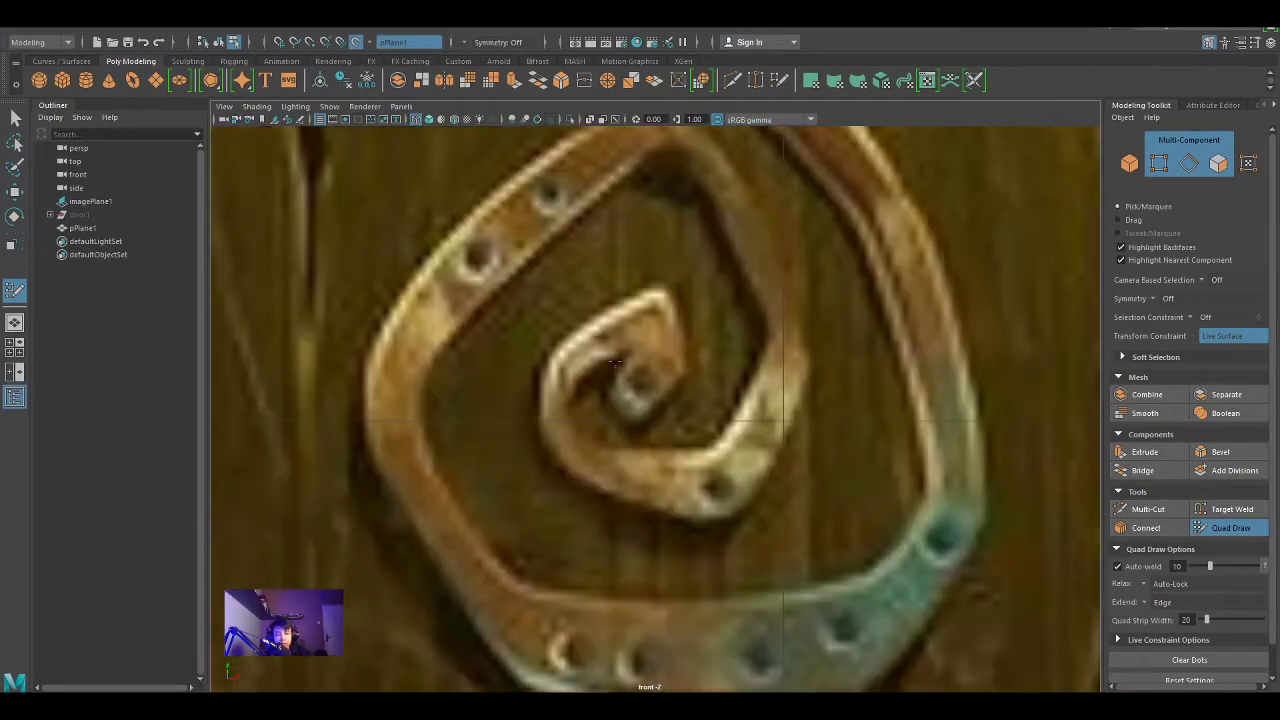
click(606, 391)
click(634, 427)
click(684, 374)
shift+click(634, 381)
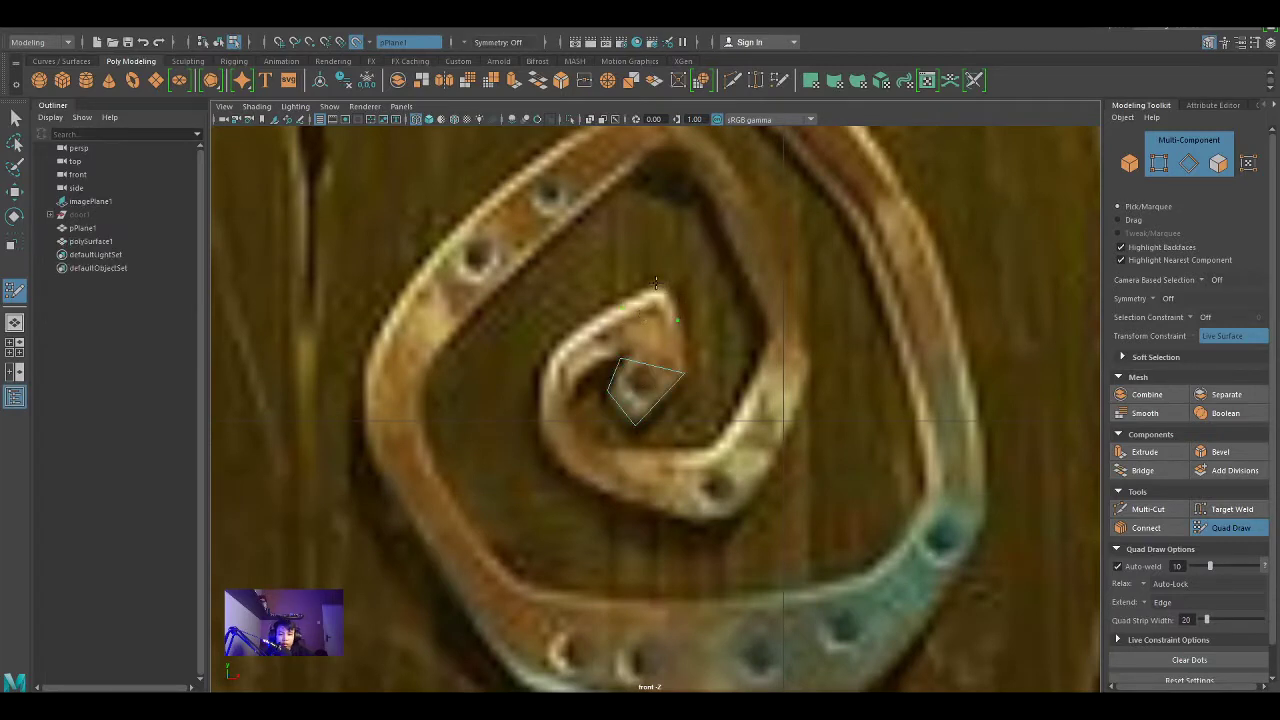
shift+click(660, 328)
scroll(618, 352, up, 5)
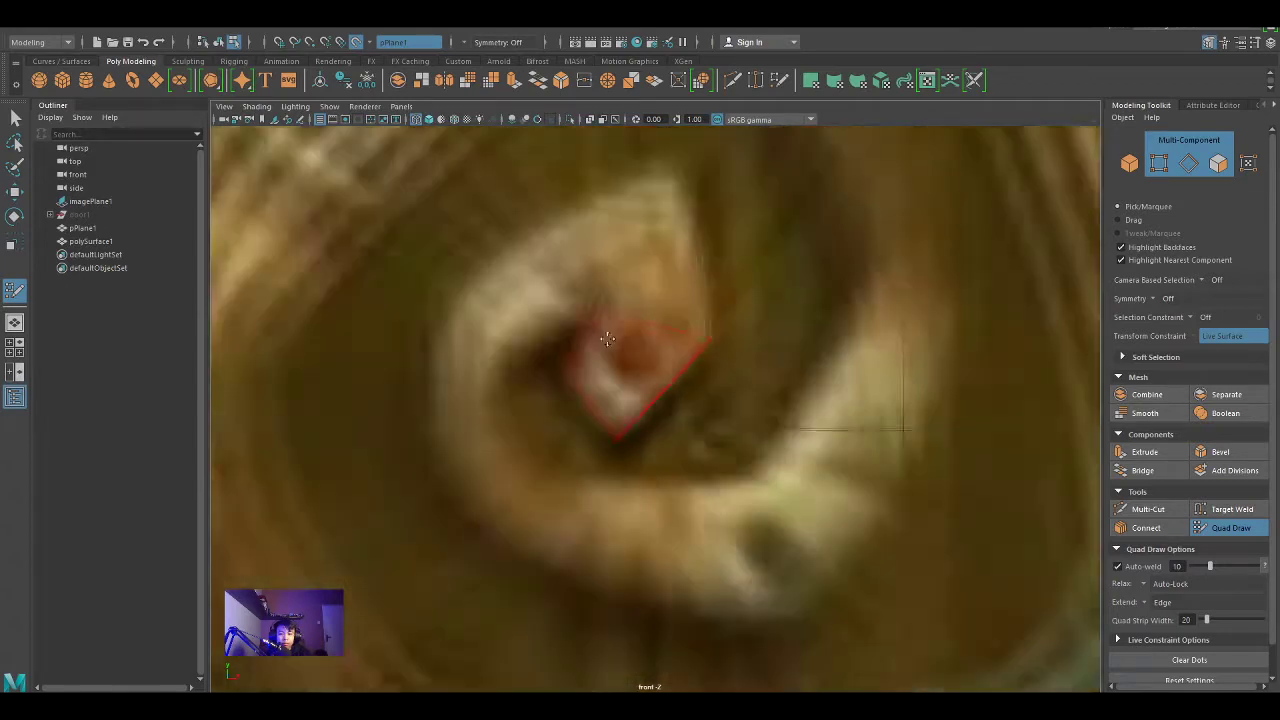
Step: Extend the quad strip around the inner curl's left side and along its bottom
click(474, 244)
click(498, 341)
shift+click(507, 265)
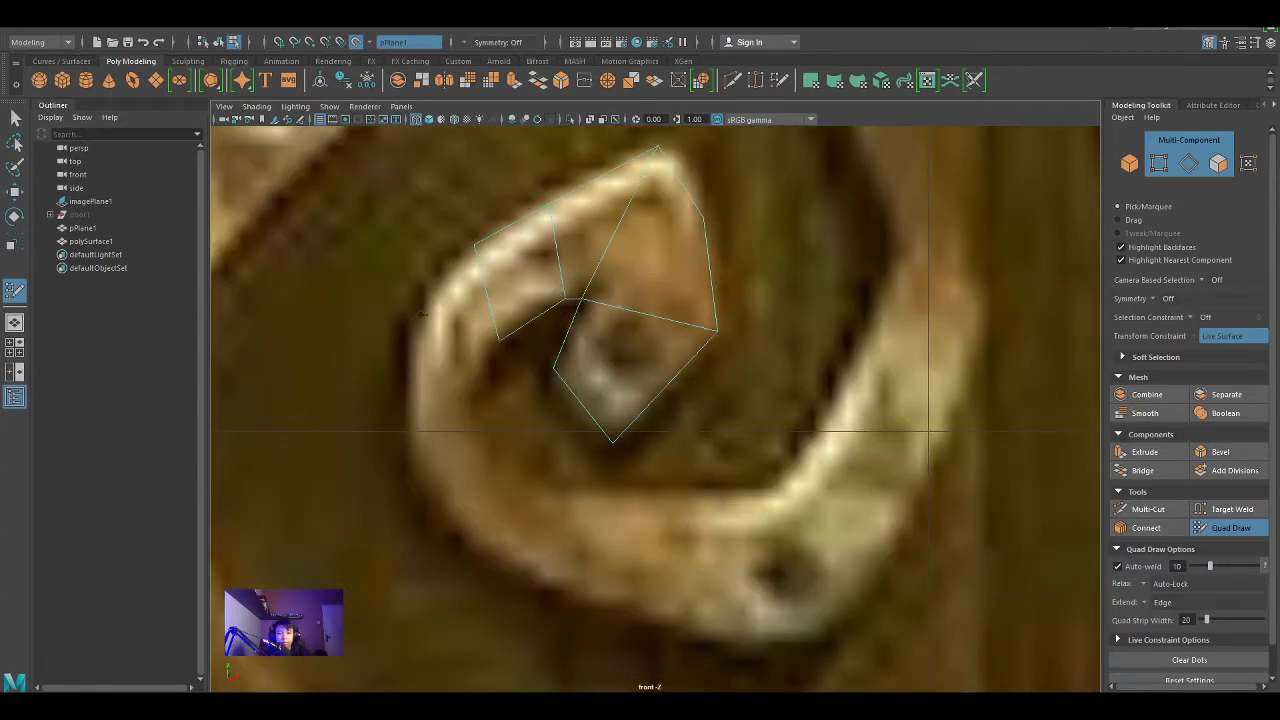
shift+click(465, 334)
click(483, 433)
shift+click(450, 395)
shift+click(508, 477)
shift+click(588, 490)
shift+click(672, 492)
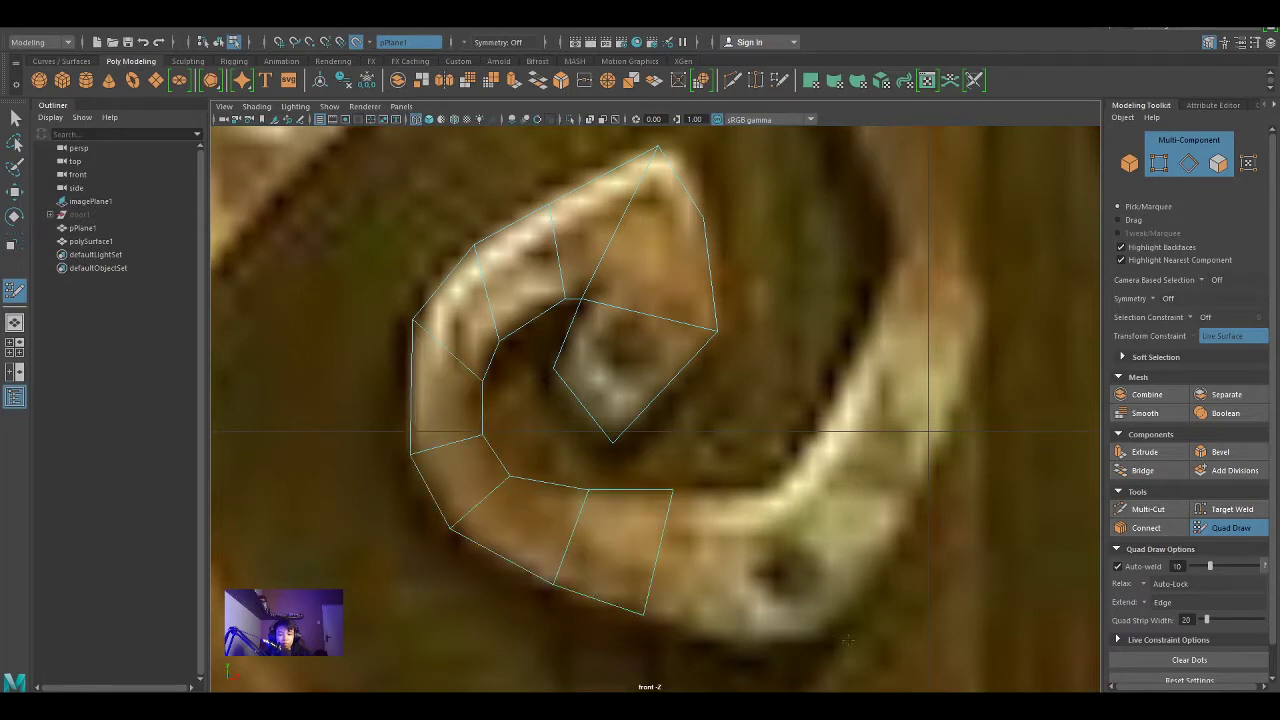
shift+click(757, 491)
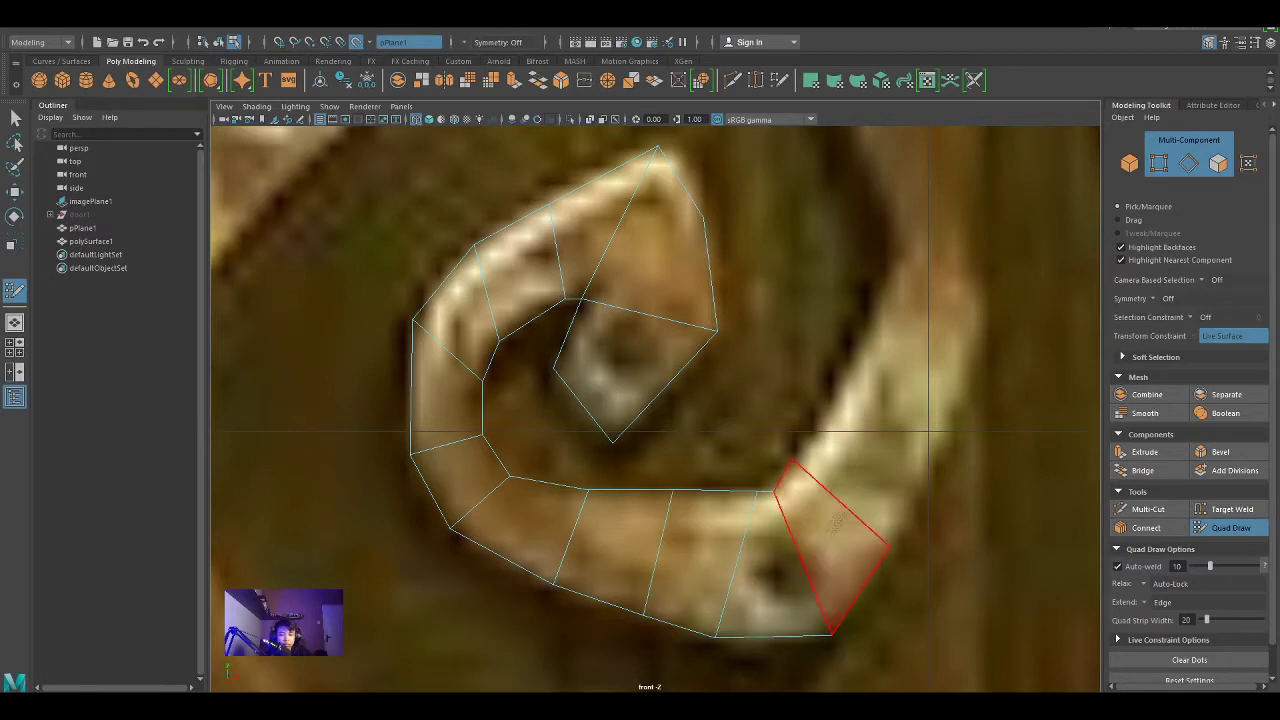
scroll(749, 413, down, 6)
scroll(749, 413, up, 6)
Step: Fill the spiral's right end and run the strip upward along it
shift+click(735, 382)
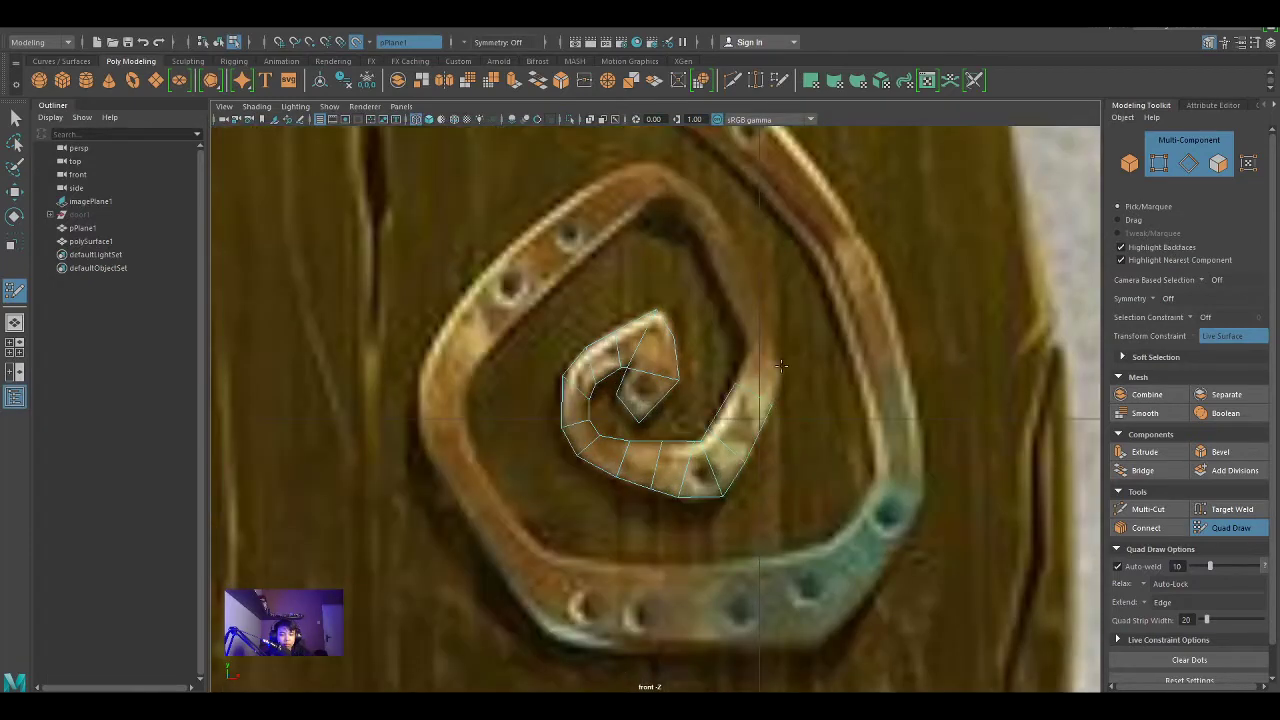
shift+click(750, 355)
shift+click(750, 305)
shift+click(735, 275)
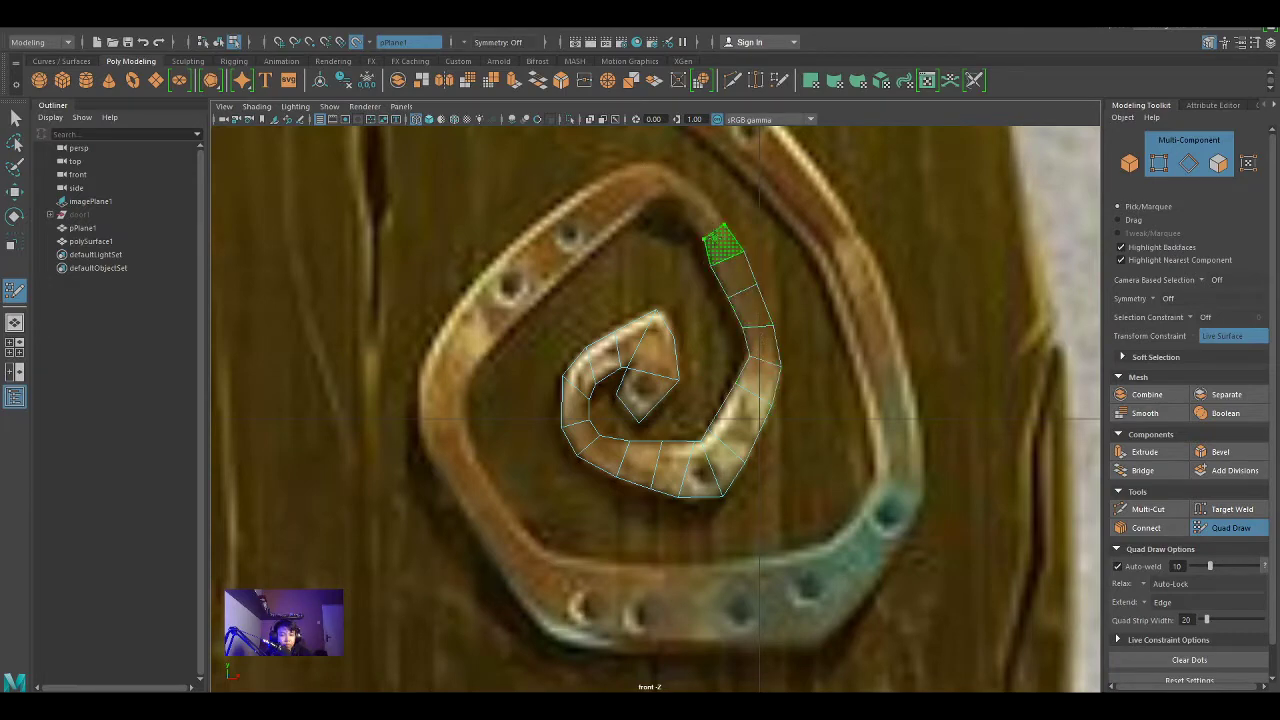
scroll(722, 260, up, 2)
scroll(718, 380, up, 2)
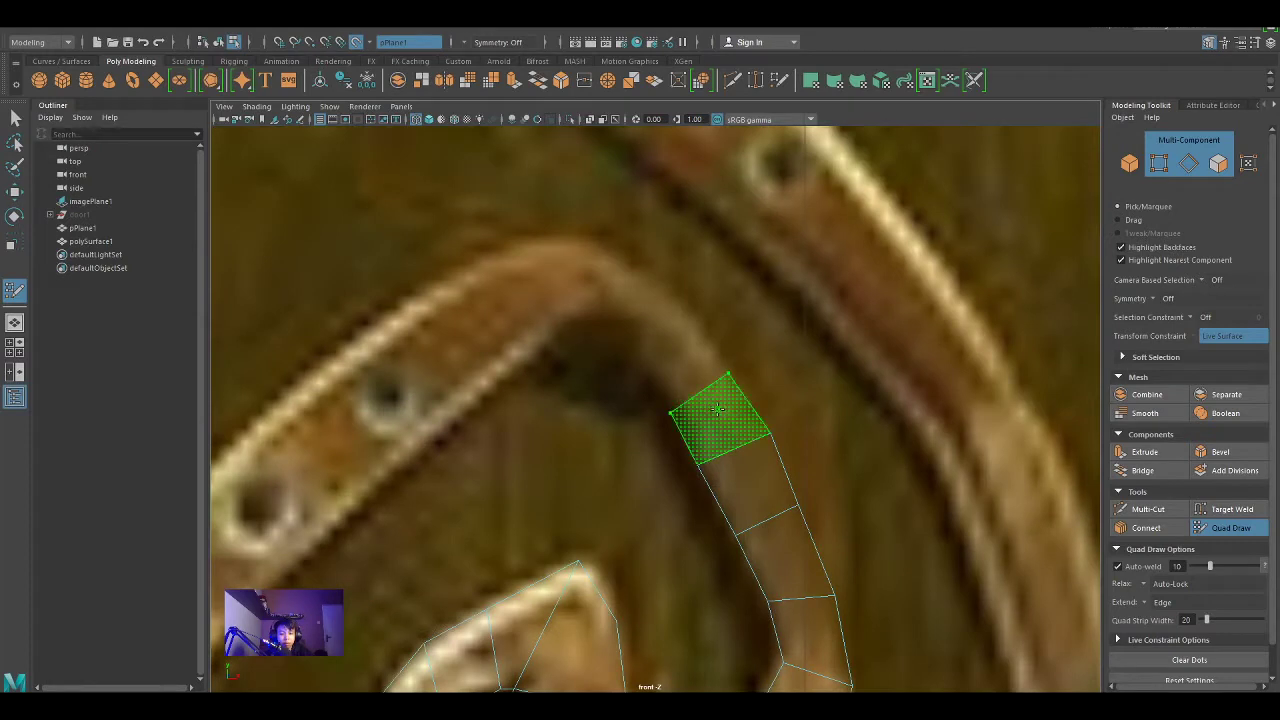
Step: Continue the quad strip across the spiral's top toward the upper left
shift+click(669, 322)
shift+click(645, 335)
click(604, 244)
click(600, 318)
shift+click(625, 290)
click(558, 326)
shift+click(572, 284)
click(474, 262)
click(514, 370)
shift+click(520, 300)
click(322, 358)
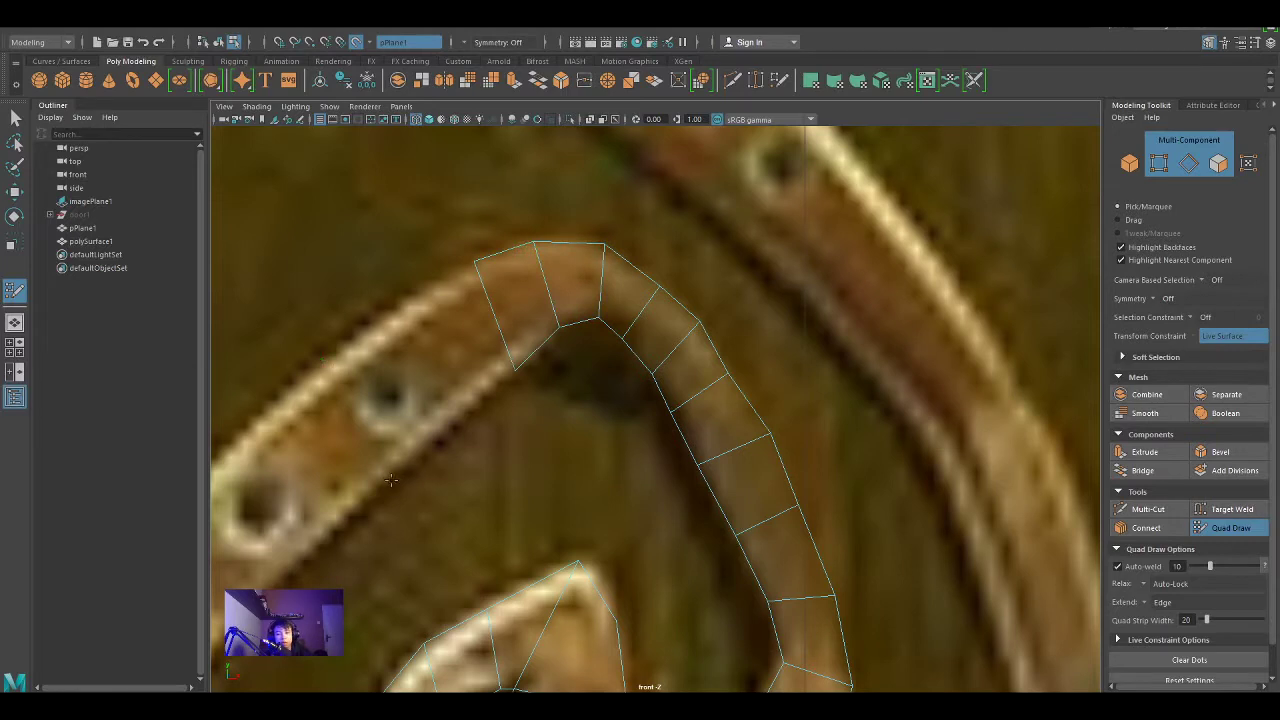
alt+middle_drag(324, 362, 515, 381)
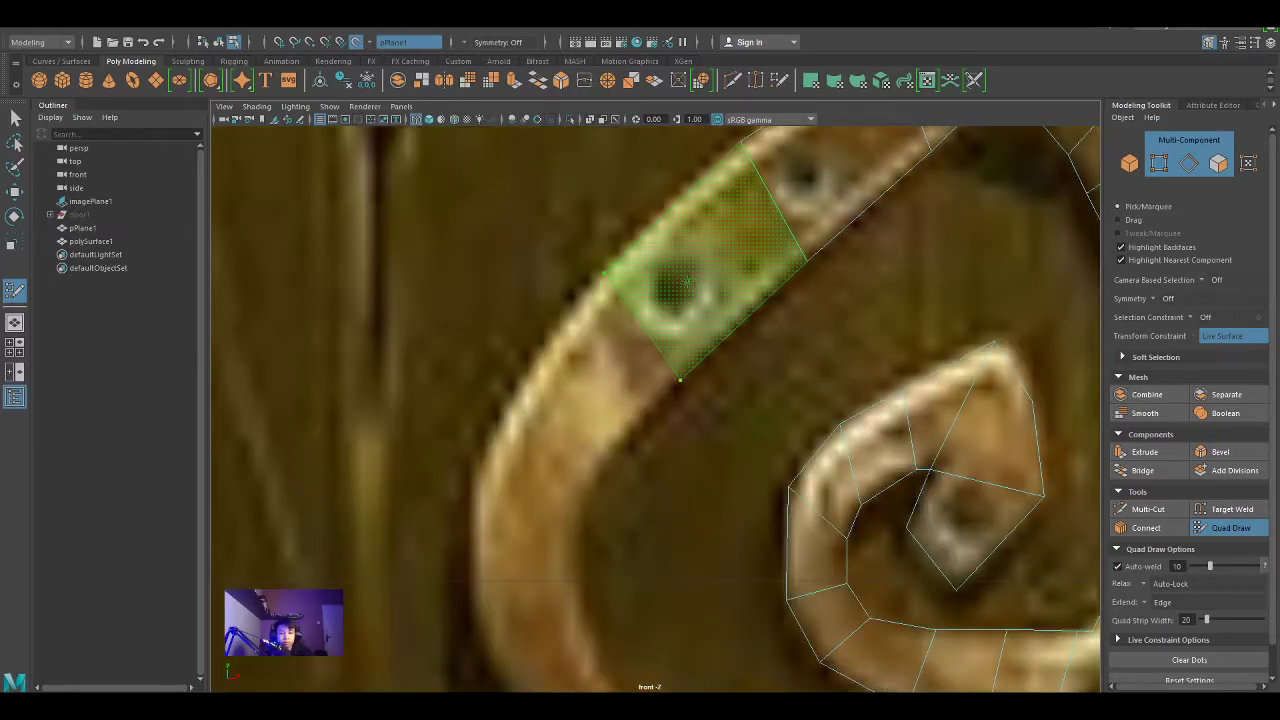
Step: Carry the strip down-left around the spiral to its lower end
click(603, 464)
shift+click(600, 375)
click(476, 470)
click(577, 507)
shift+click(545, 440)
shift+click(535, 557)
alt+middle_drag(535, 557, 597, 490)
click(686, 456)
shift+click(678, 465)
shift+click(651, 596)
alt+middle_drag(651, 596, 393, 285)
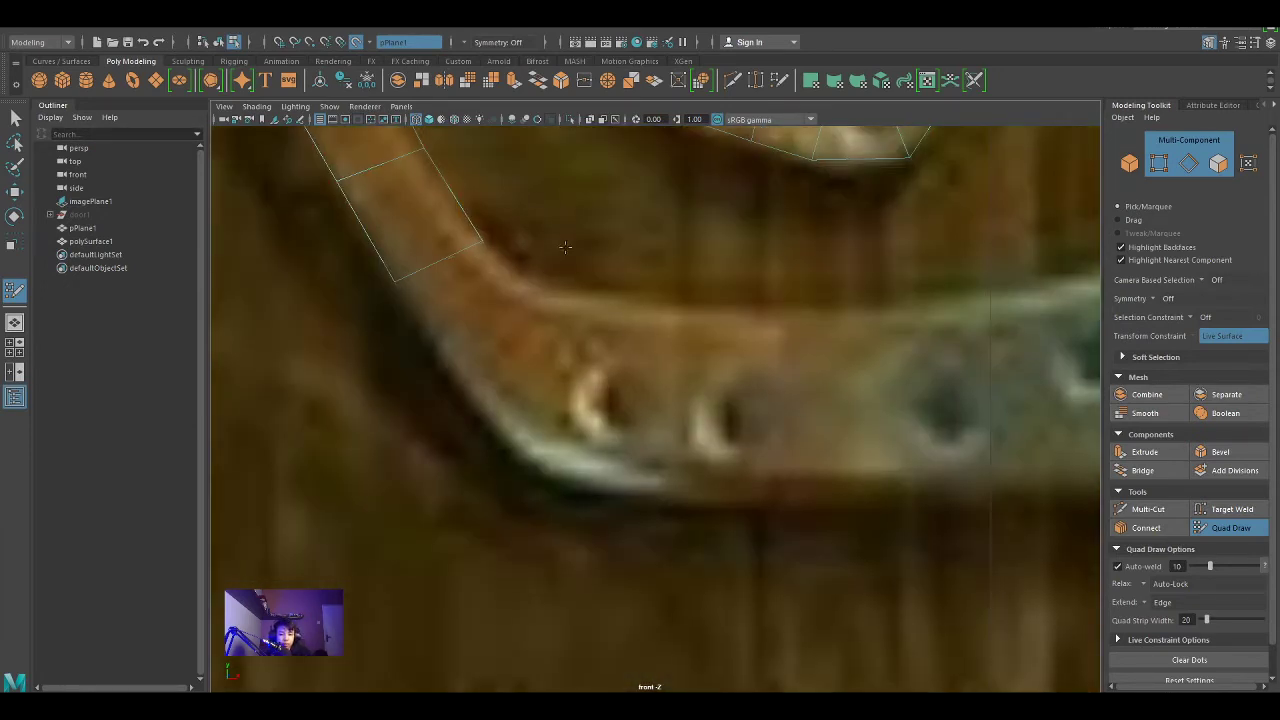
Step: Extend the strip rightward along the studded lower band
shift+click(487, 409)
shift+click(600, 380)
click(716, 310)
click(699, 503)
shift+click(650, 400)
click(820, 505)
click(813, 306)
alt+middle_drag(818, 380, 448, 417)
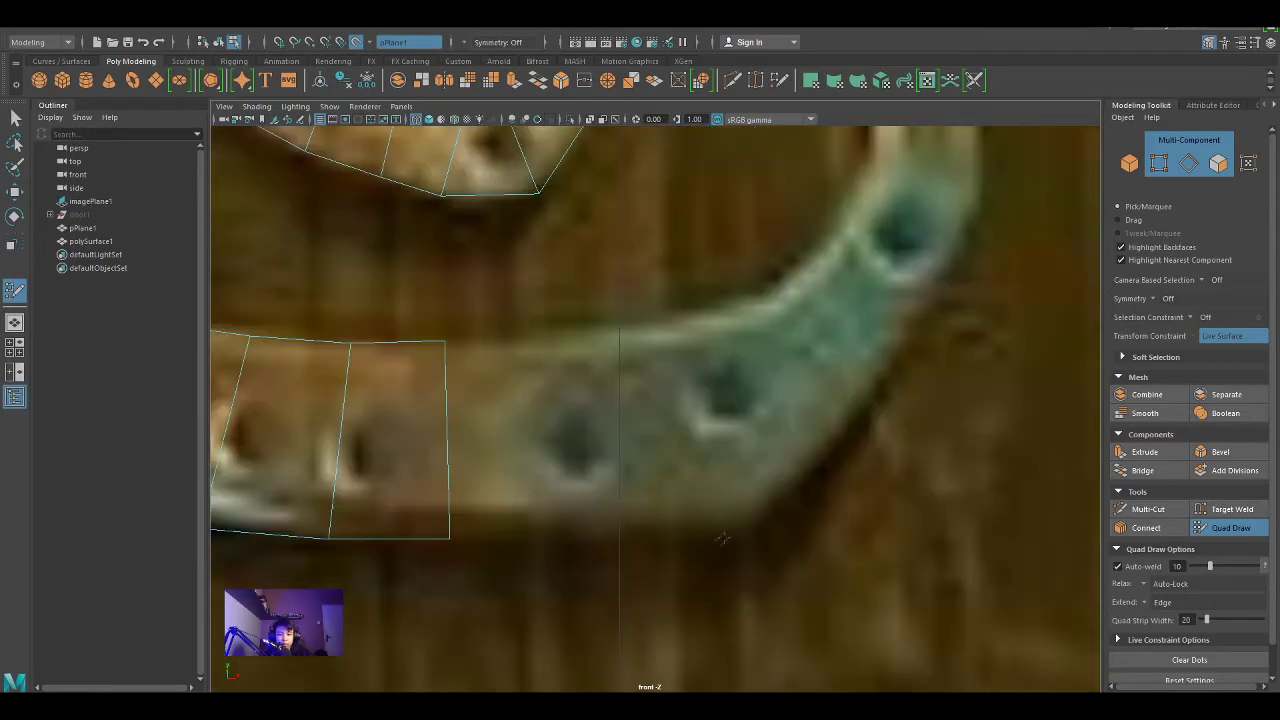
Step: Add further quads along the band and extend the strip upward by two quads
click(663, 327)
shift+click(606, 457)
click(858, 412)
click(760, 298)
shift+click(780, 410)
click(927, 305)
scroll(808, 250, down, 2)
scroll(760, 350, down, 6)
scroll(700, 450, up, 6)
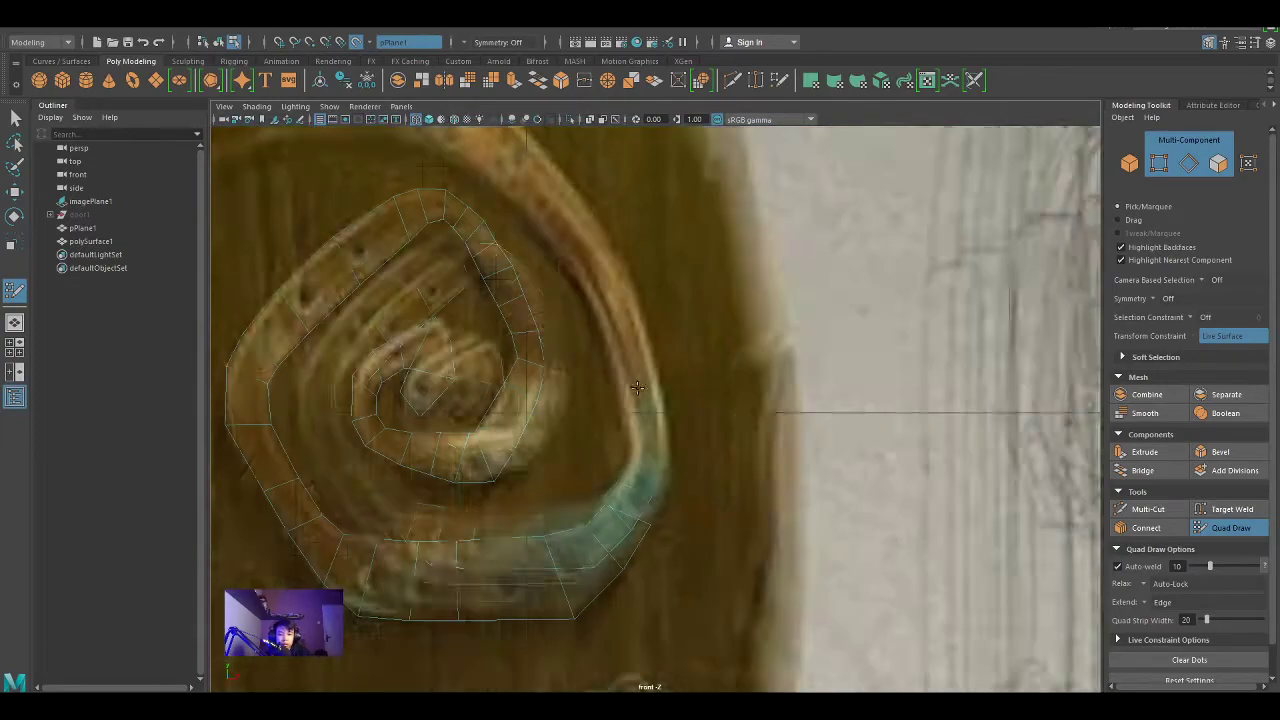
scroll(678, 484, up, 3)
drag(650, 486, 615, 296)
Step: Extend the quad strip up along the hinge blade's outer rim
alt+middle_drag(611, 187, 706, 457)
click(716, 488)
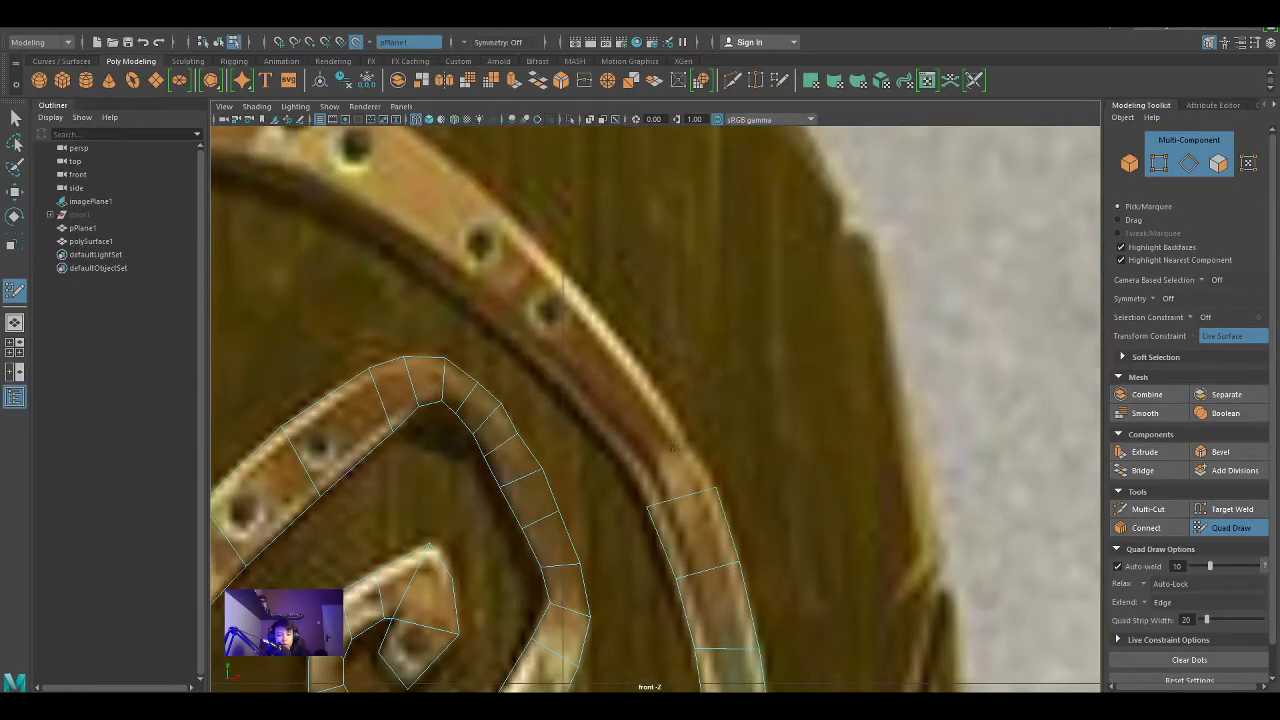
drag(619, 452, 510, 300)
alt+middle_drag(510, 300, 695, 460)
shift+click(662, 415)
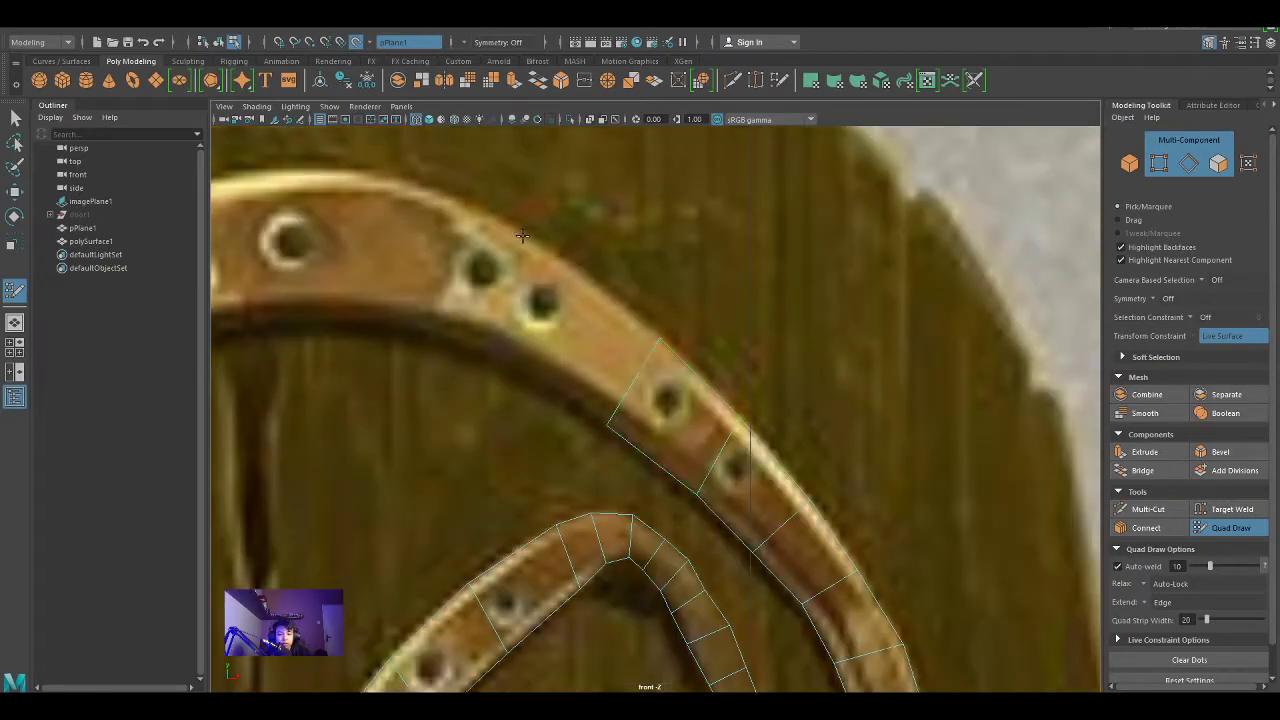
drag(485, 355, 415, 247)
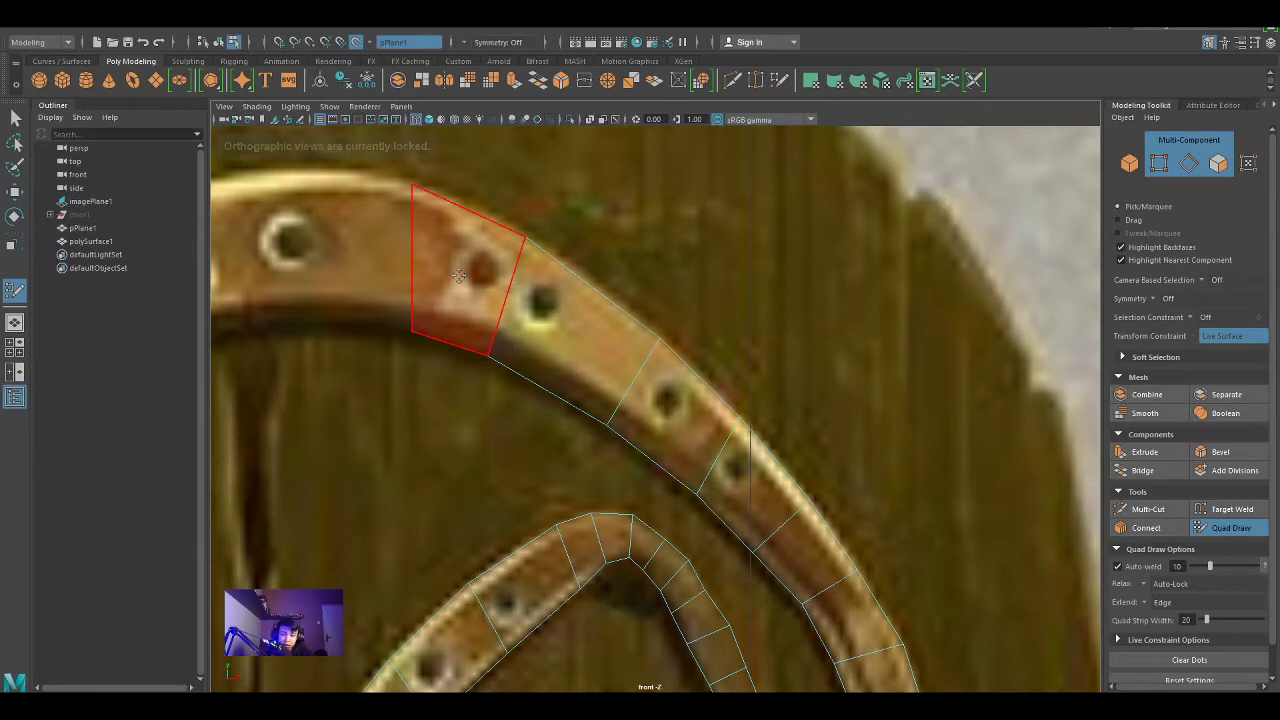
alt+middle_drag(415, 247, 487, 300)
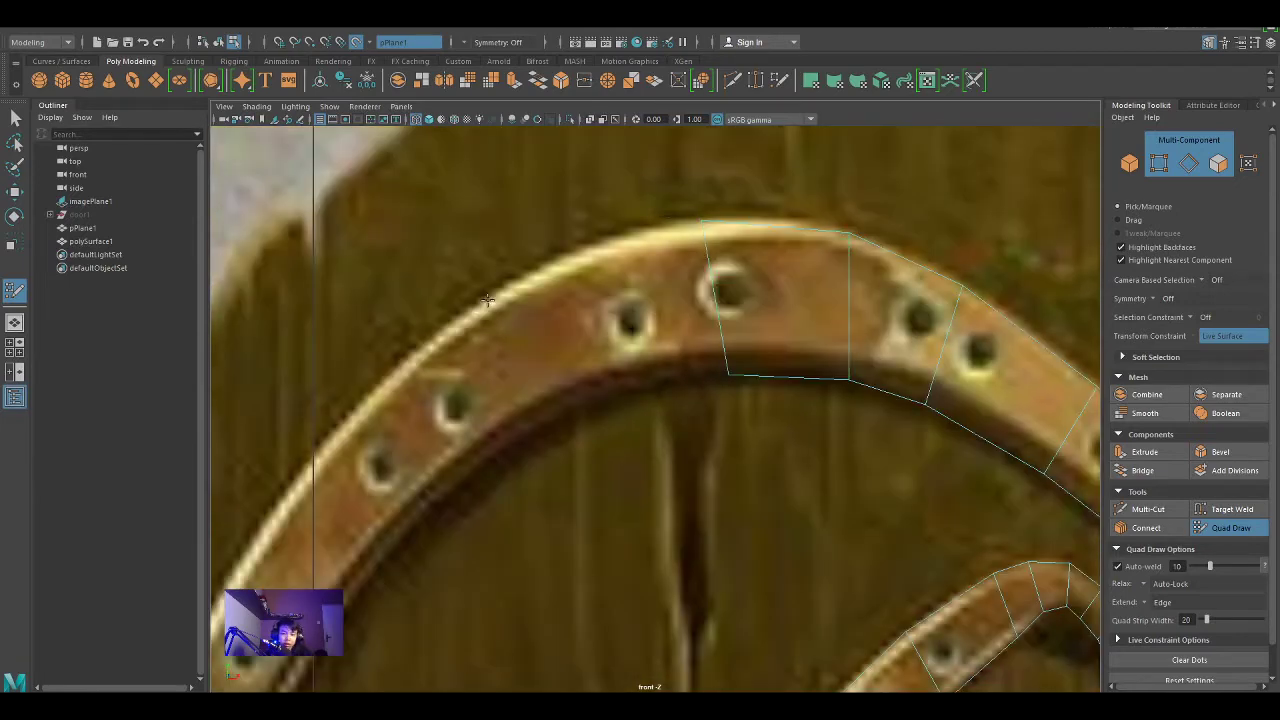
shift+click(620, 385)
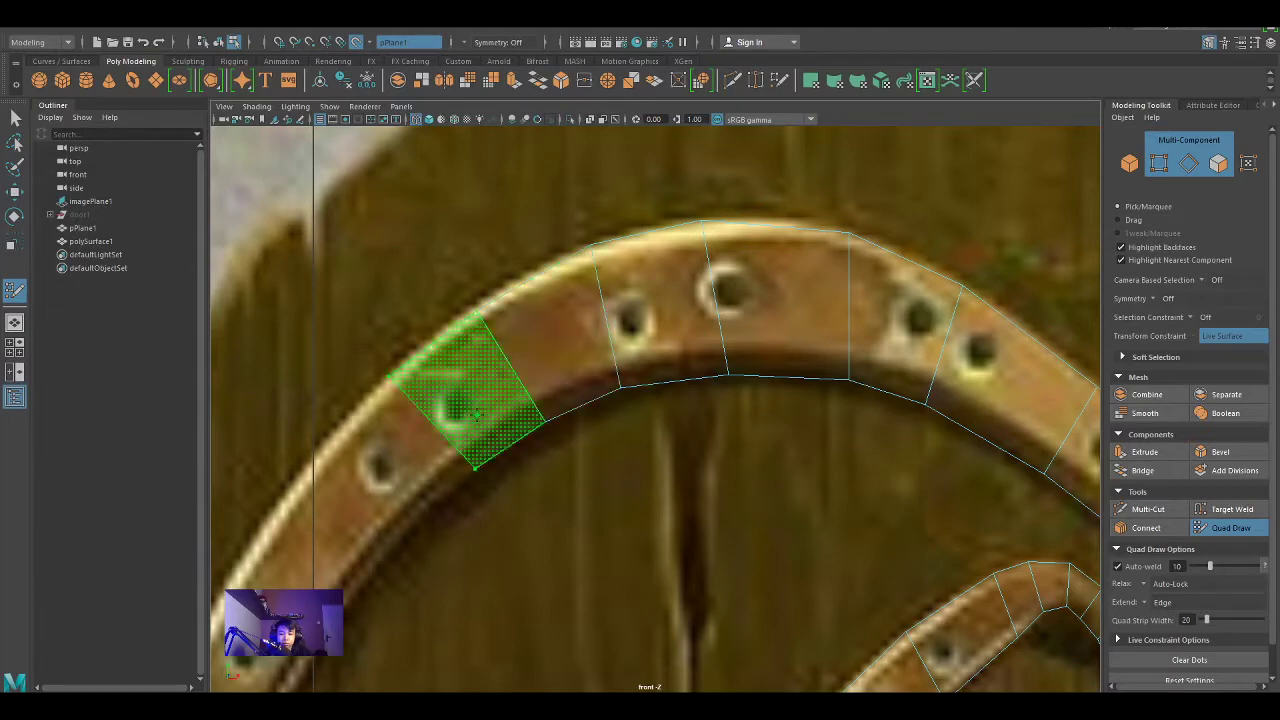
shift+click(477, 415)
scroll(477, 415, down, 3)
scroll(345, 487, up, 3)
shift+click(650, 325)
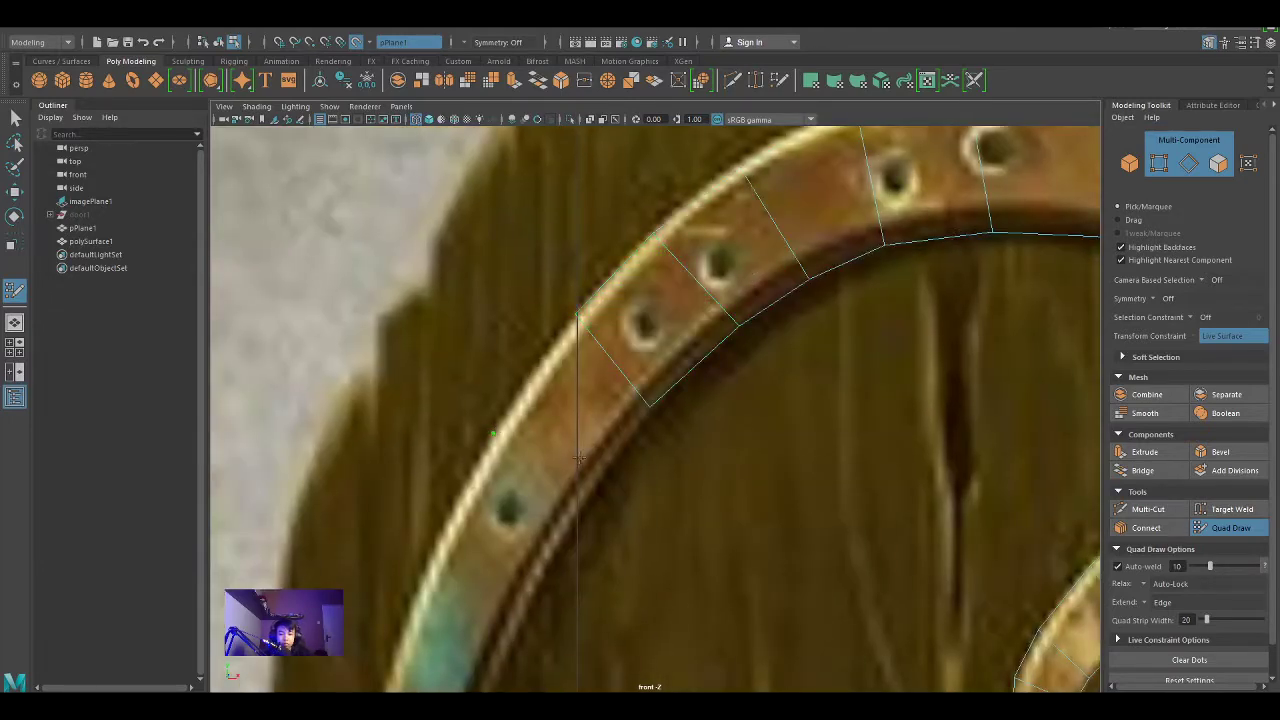
shift+click(578, 458)
Step: Continue the rim strip downward over the teal rim section
alt+middle_drag(465, 545, 570, 365)
shift+click(615, 350)
click(489, 502)
shift+click(560, 450)
alt+middle_drag(485, 563, 560, 346)
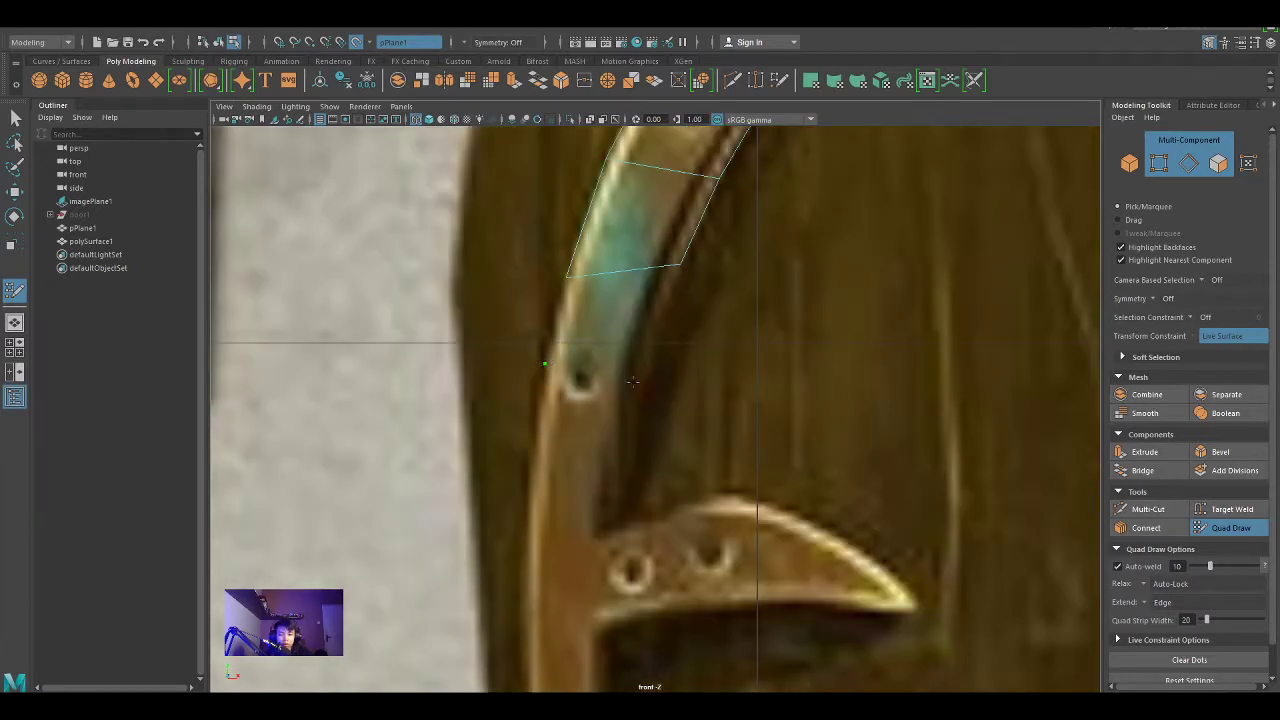
shift+click(632, 381)
shift+click(586, 495)
shift+click(603, 531)
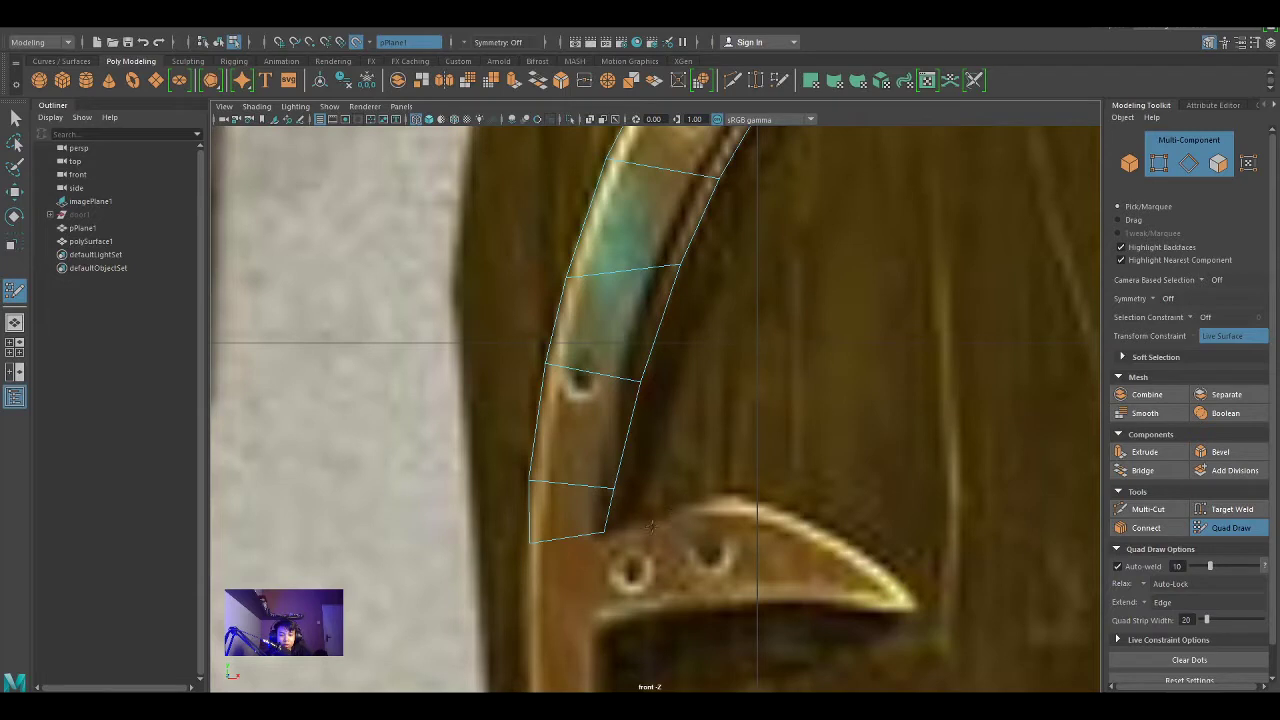
Step: Add quads along the blade's bottom edge out to its pointed tip
shift+click(670, 606)
click(706, 502)
click(727, 601)
shift+click(777, 600)
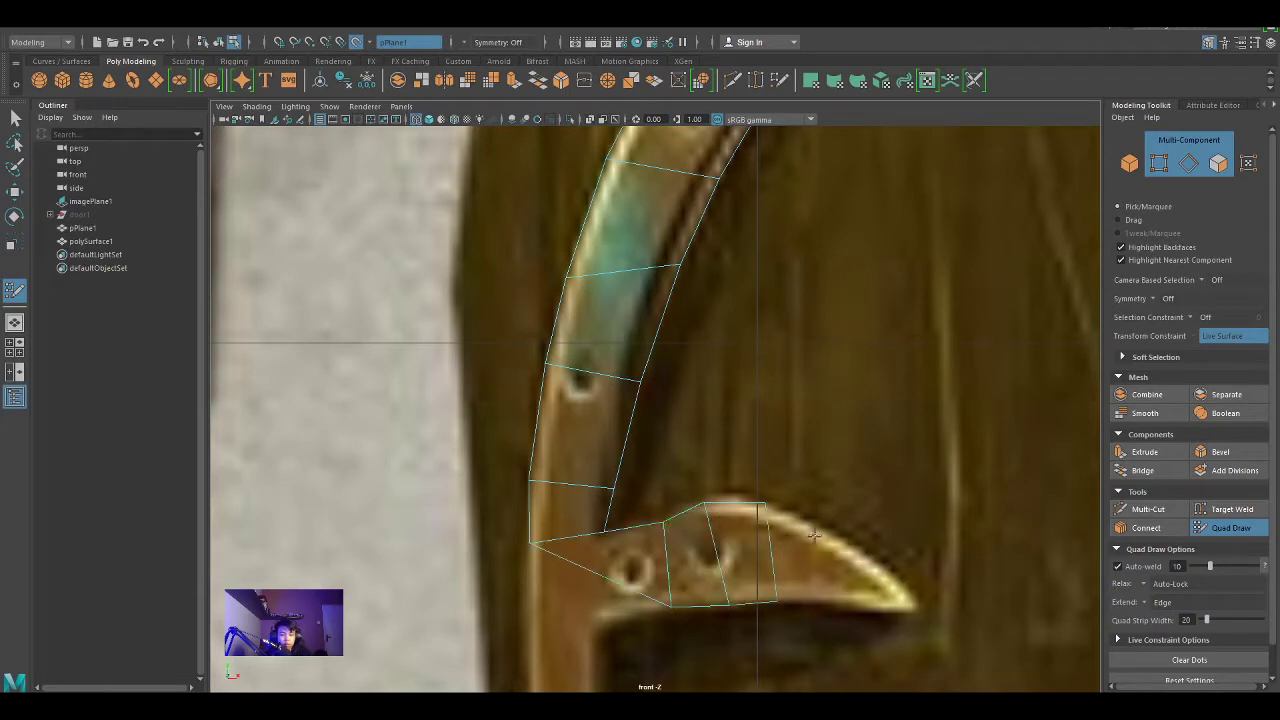
shift+click(811, 599)
shift+click(861, 606)
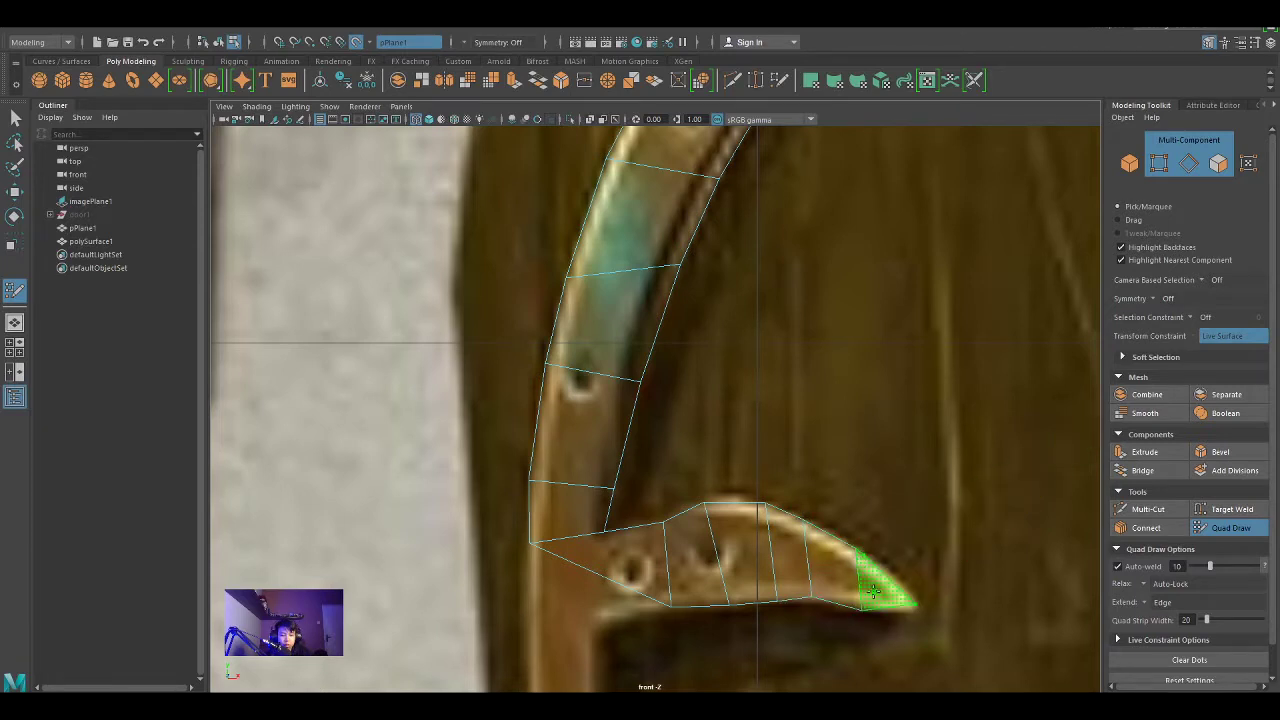
Step: Run the quad strip down the hinge's vertical arm into its lower corner
alt+middle_drag(866, 566, 931, 476)
shift+click(593, 533)
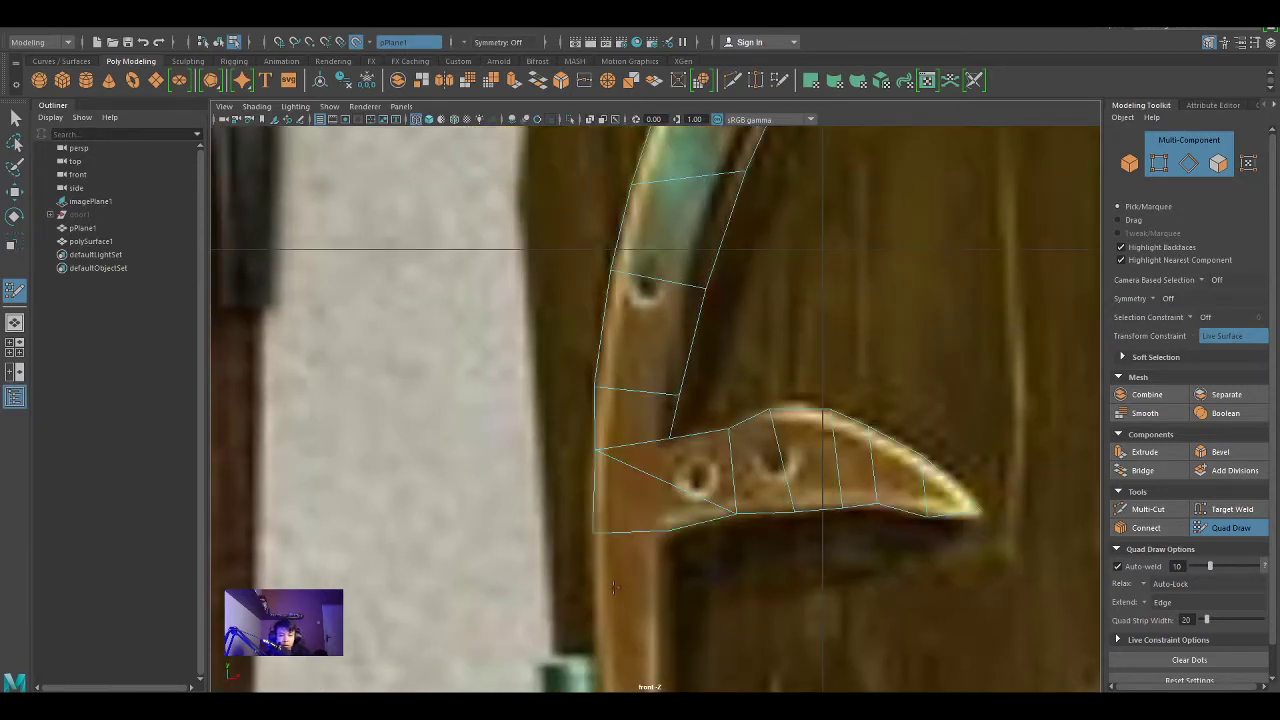
shift+click(669, 599)
alt+middle_drag(669, 599, 659, 324)
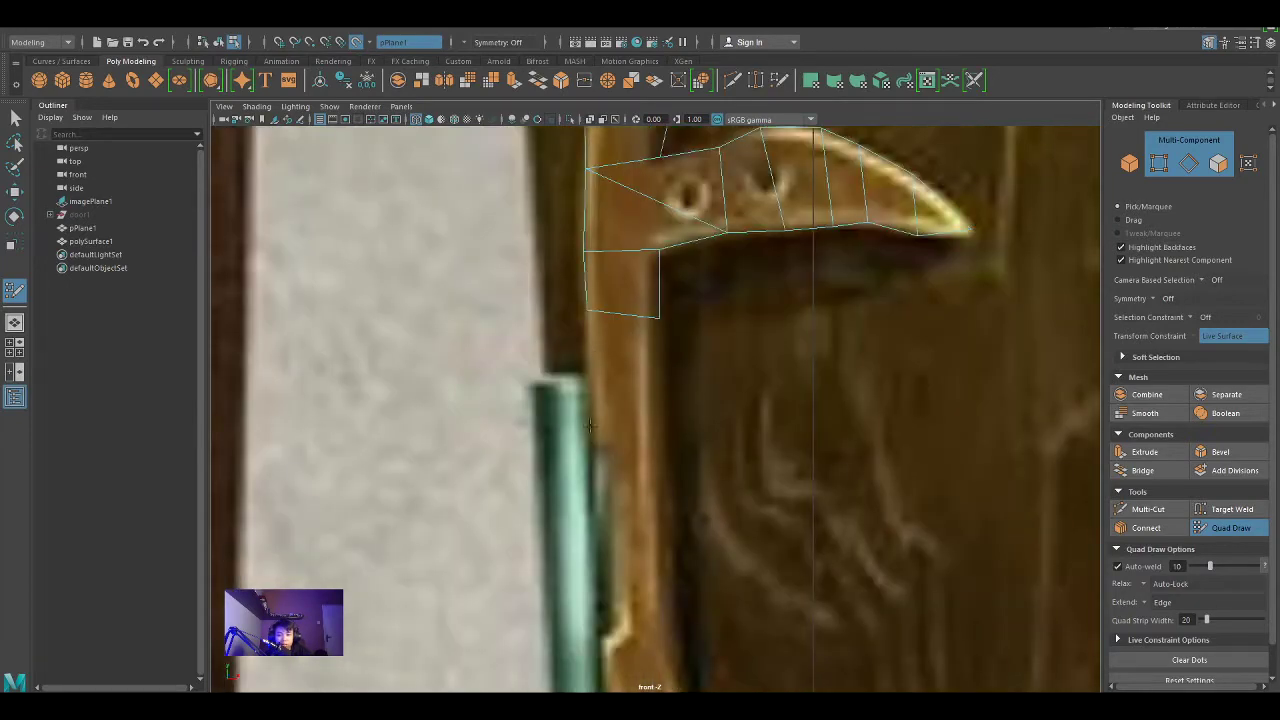
shift+click(663, 423)
alt+middle_drag(604, 646, 593, 446)
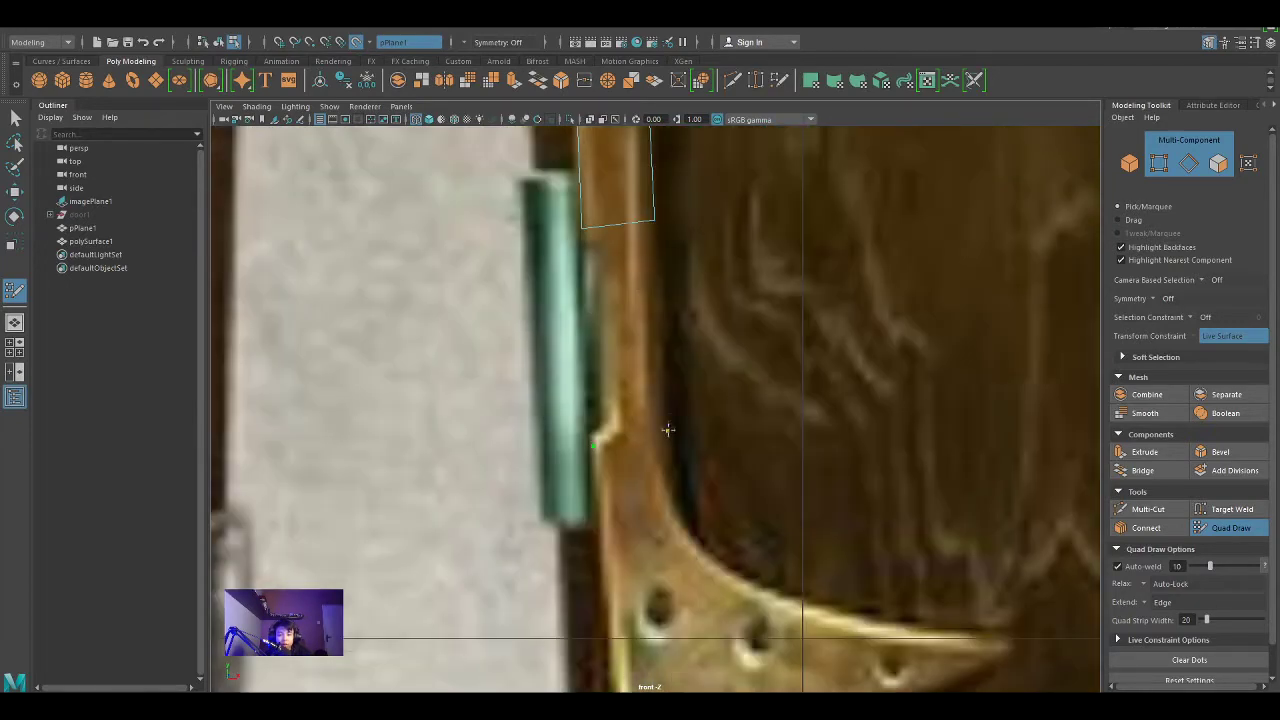
shift+click(668, 430)
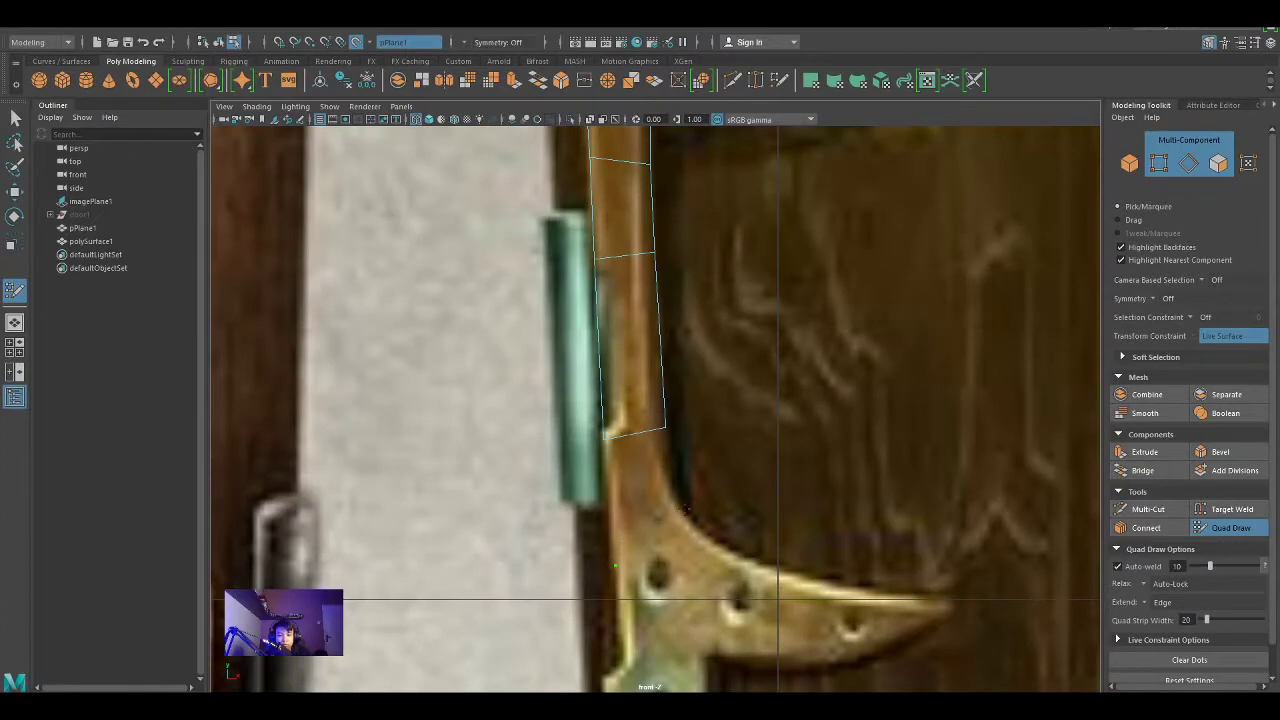
shift+click(680, 502)
shift+click(630, 618)
scroll(722, 556, down, 5)
Step: Fill quads across the lower hinge bend and out along its right arm toward the tip
scroll(640, 440, up, 3)
scroll(620, 423, up, 2)
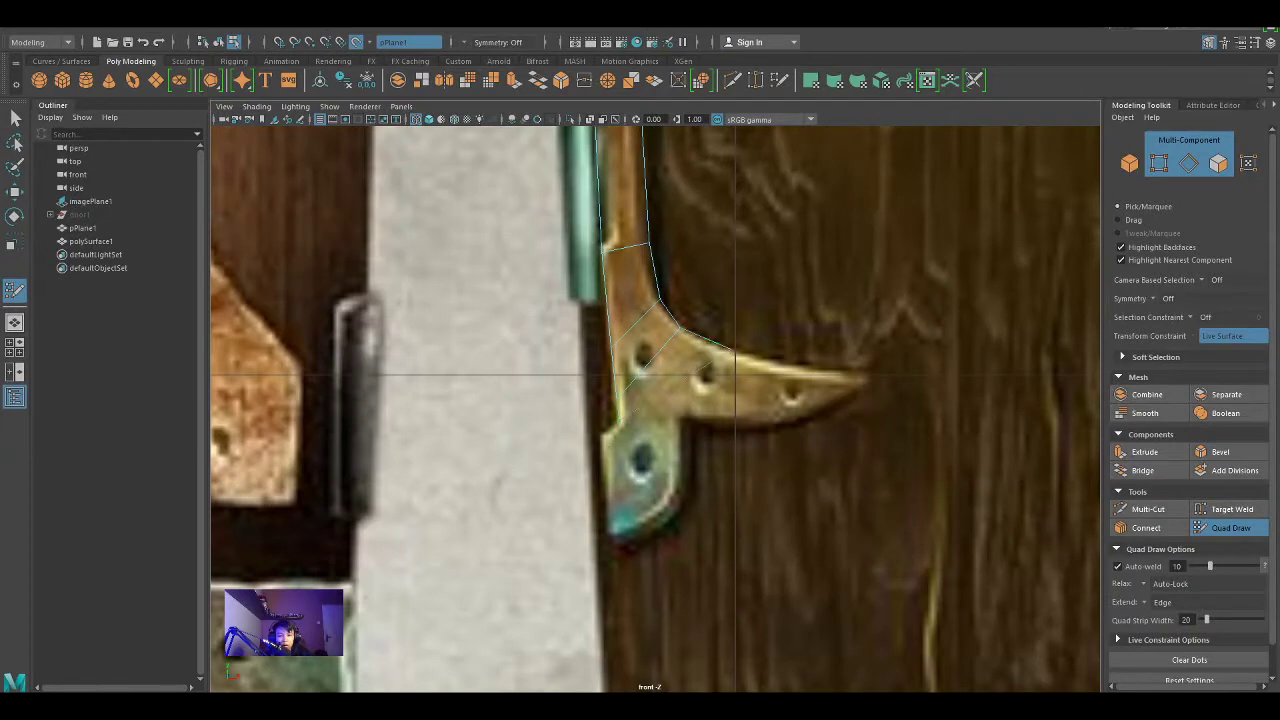
shift+click(676, 505)
click(688, 429)
shift+click(665, 465)
shift+click(700, 440)
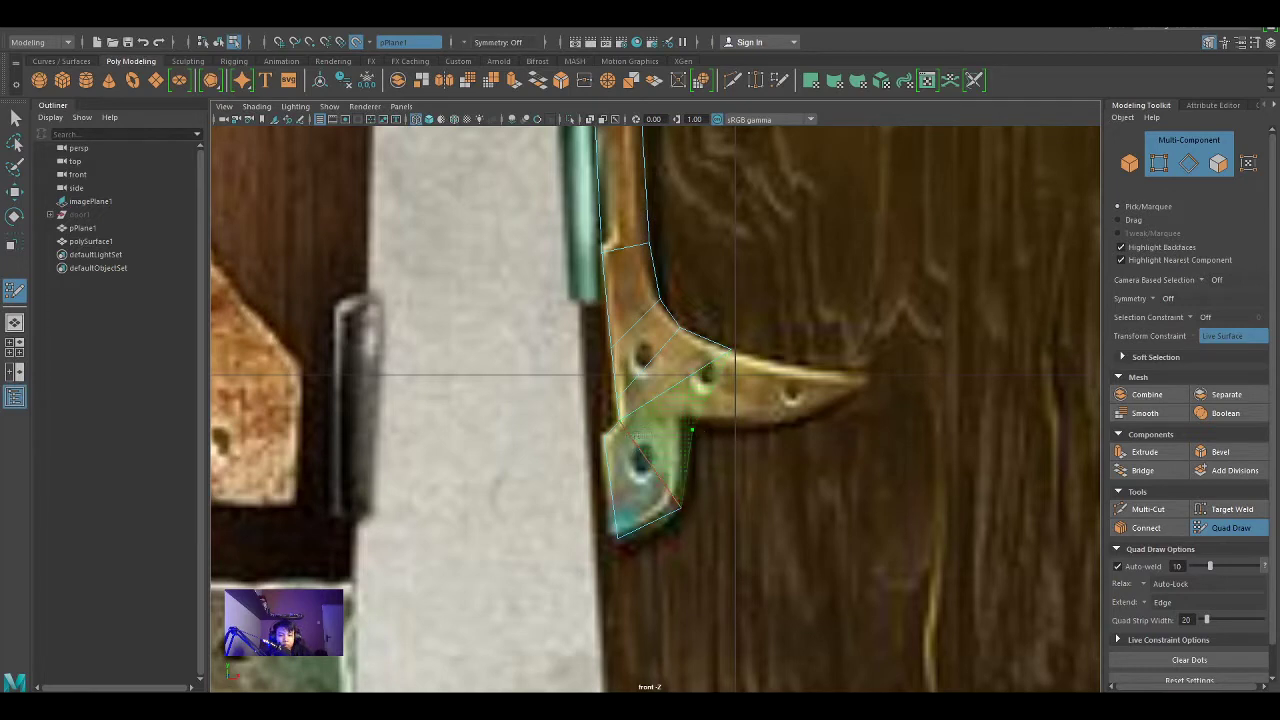
shift+click(745, 400)
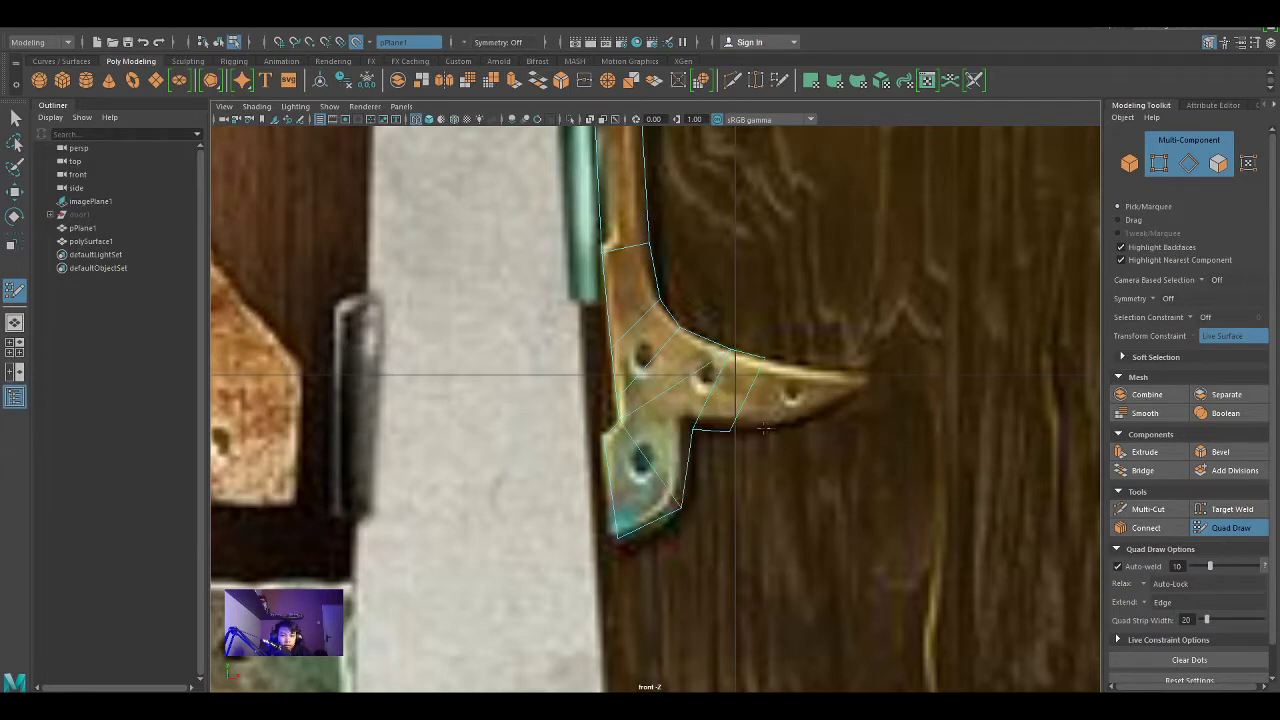
shift+click(755, 395)
shift+click(795, 398)
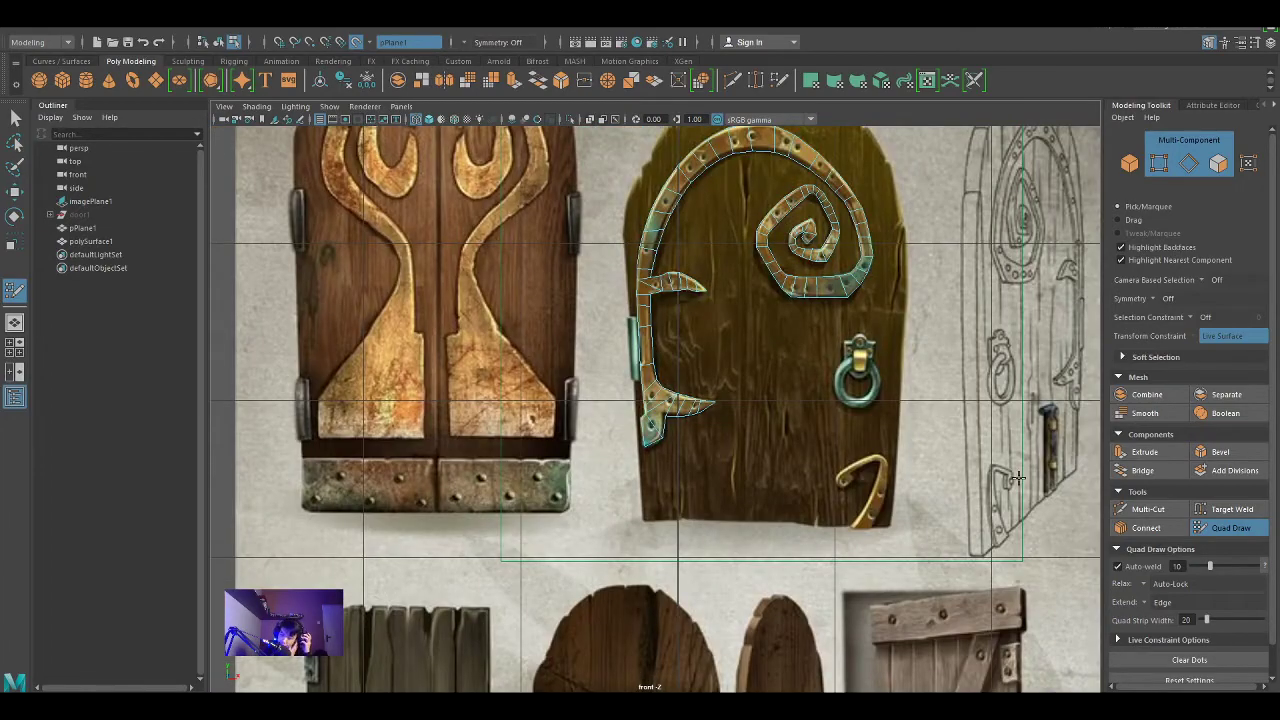
scroll(772, 474, up, 3)
Step: Trace quads from the gold hook's bottom up its right side to the top
scroll(601, 512, up, 3)
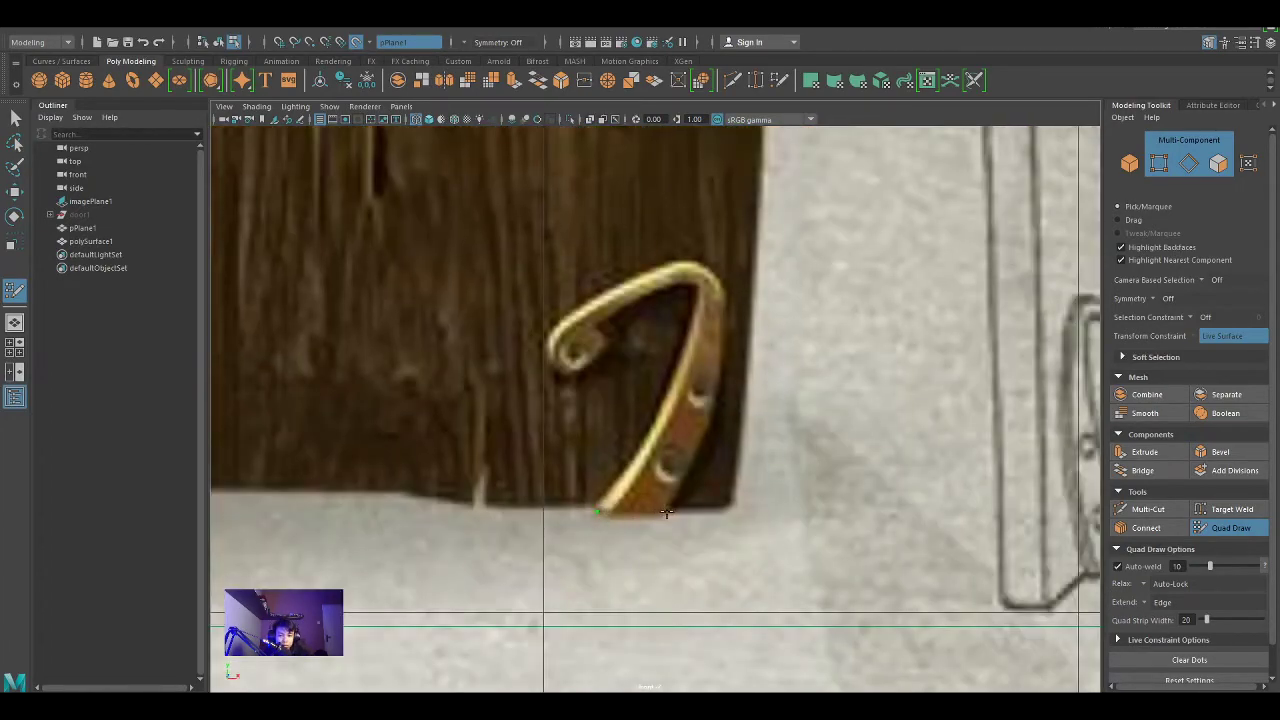
shift+click(632, 457)
shift+click(663, 398)
click(724, 327)
shift+click(690, 330)
click(713, 276)
shift+click(697, 285)
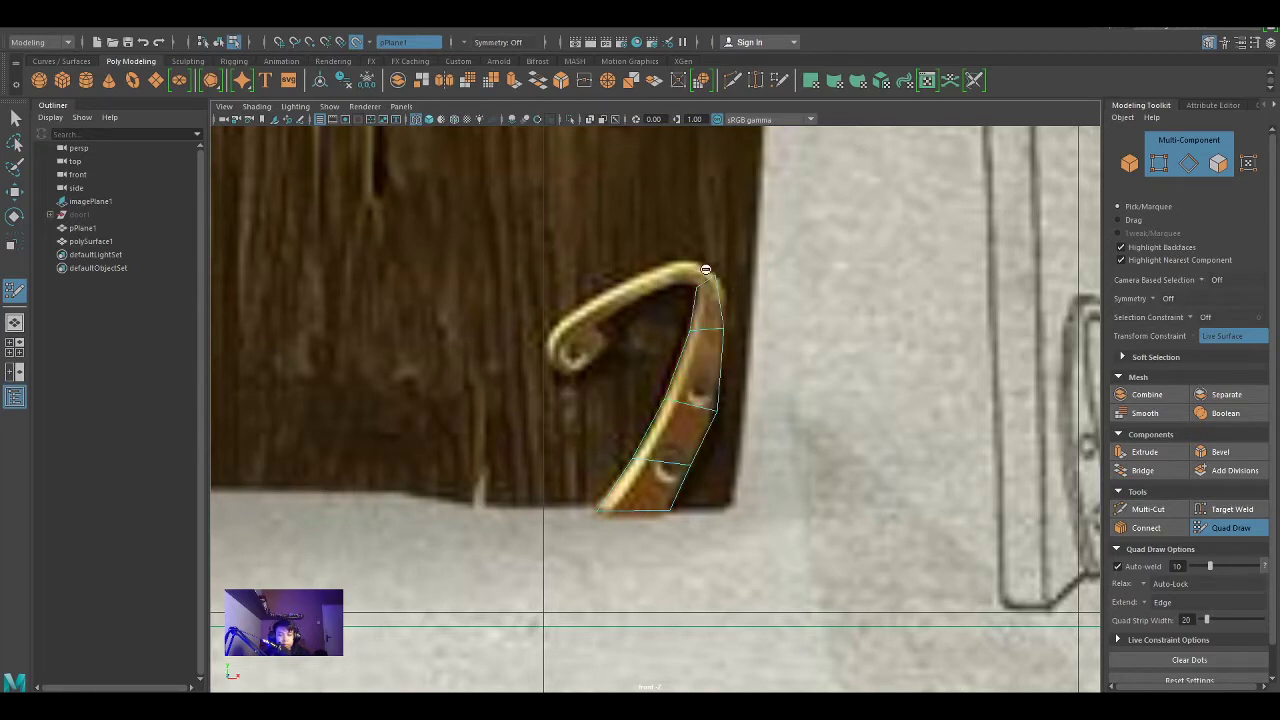
click(694, 263)
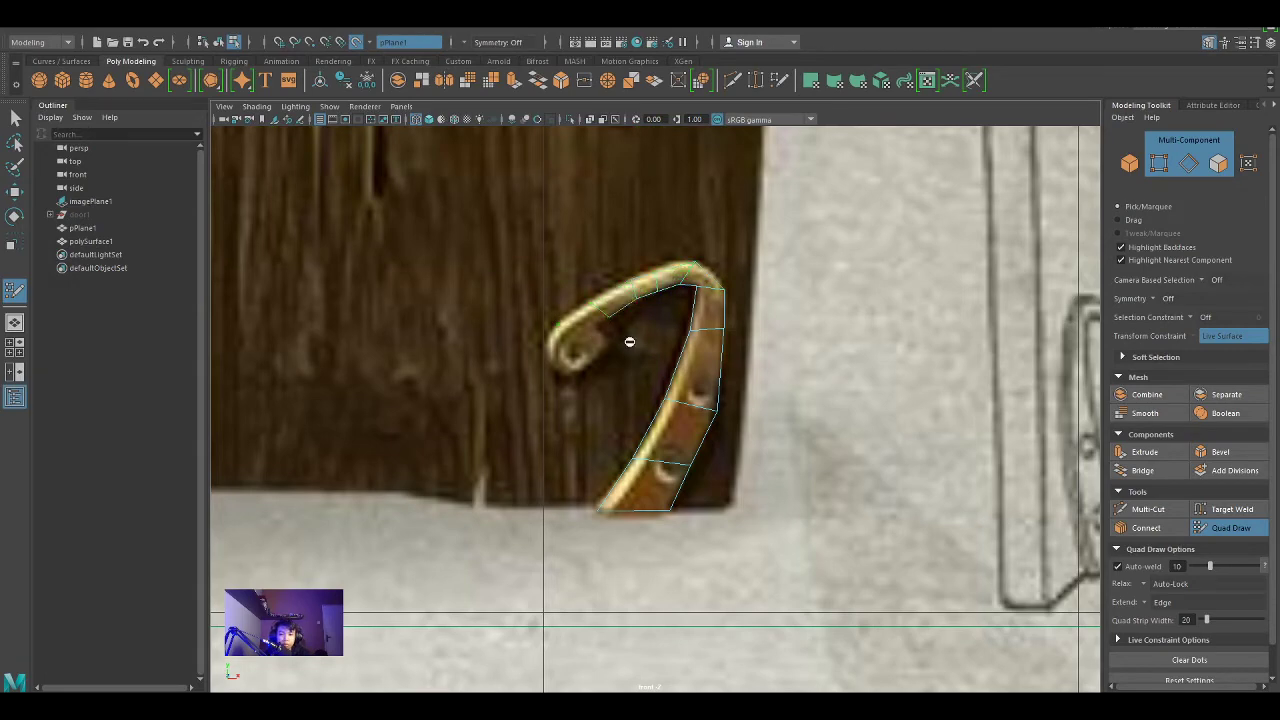
Step: Wrap quads around the hook's curl, undoing and rebuilding the curl end
scroll(629, 342, up, 3)
scroll(600, 338, up, 2)
shift+click(619, 380)
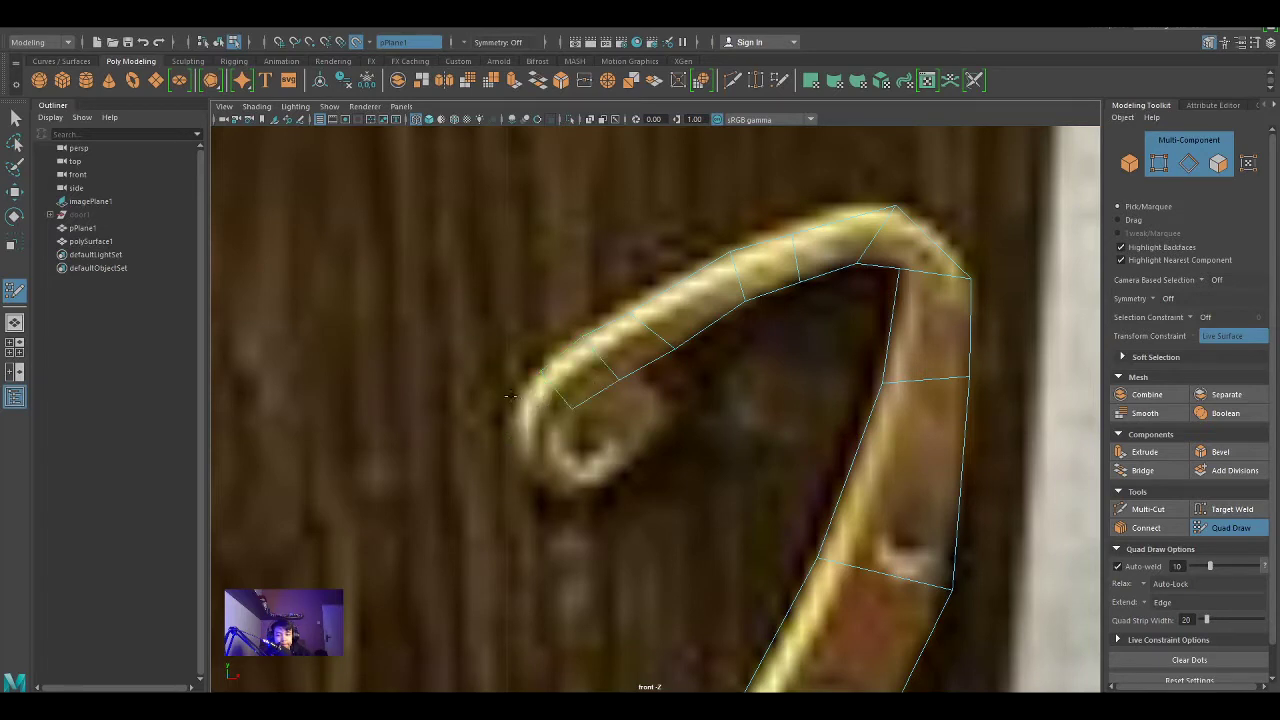
shift+click(530, 458)
click(515, 455)
shift+click(583, 456)
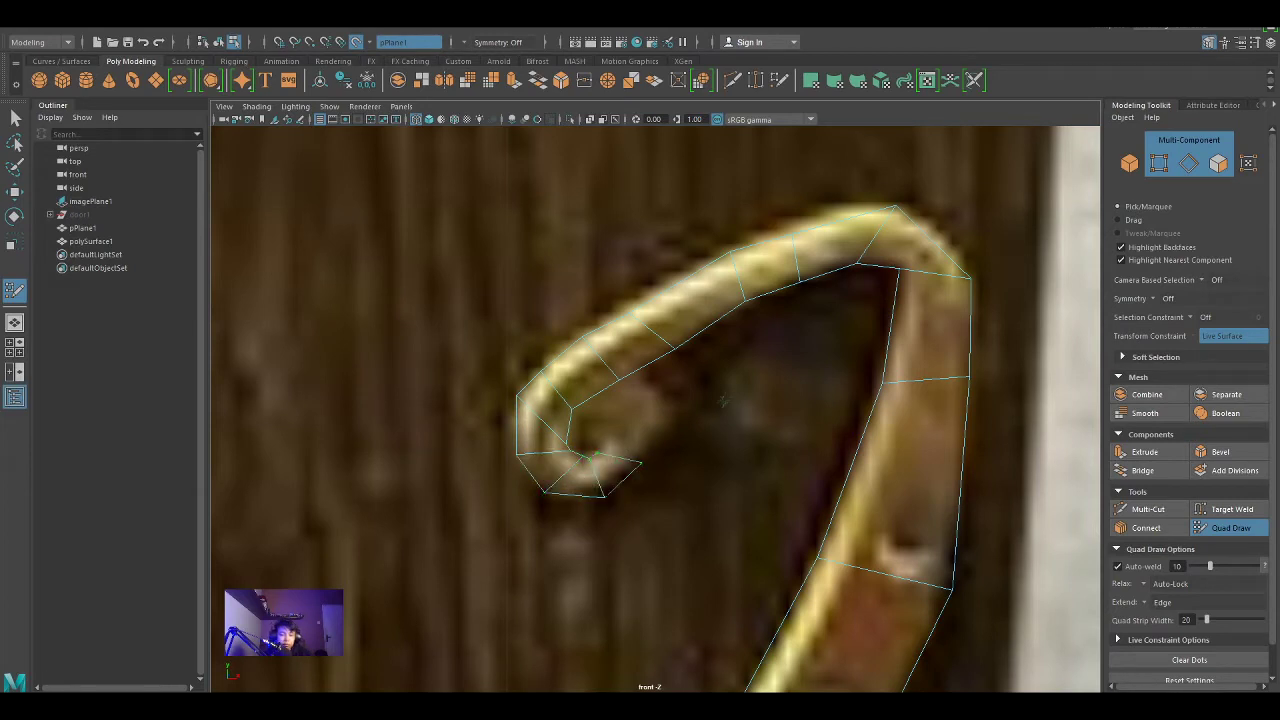
key(ctrl+z)
key(ctrl+z)
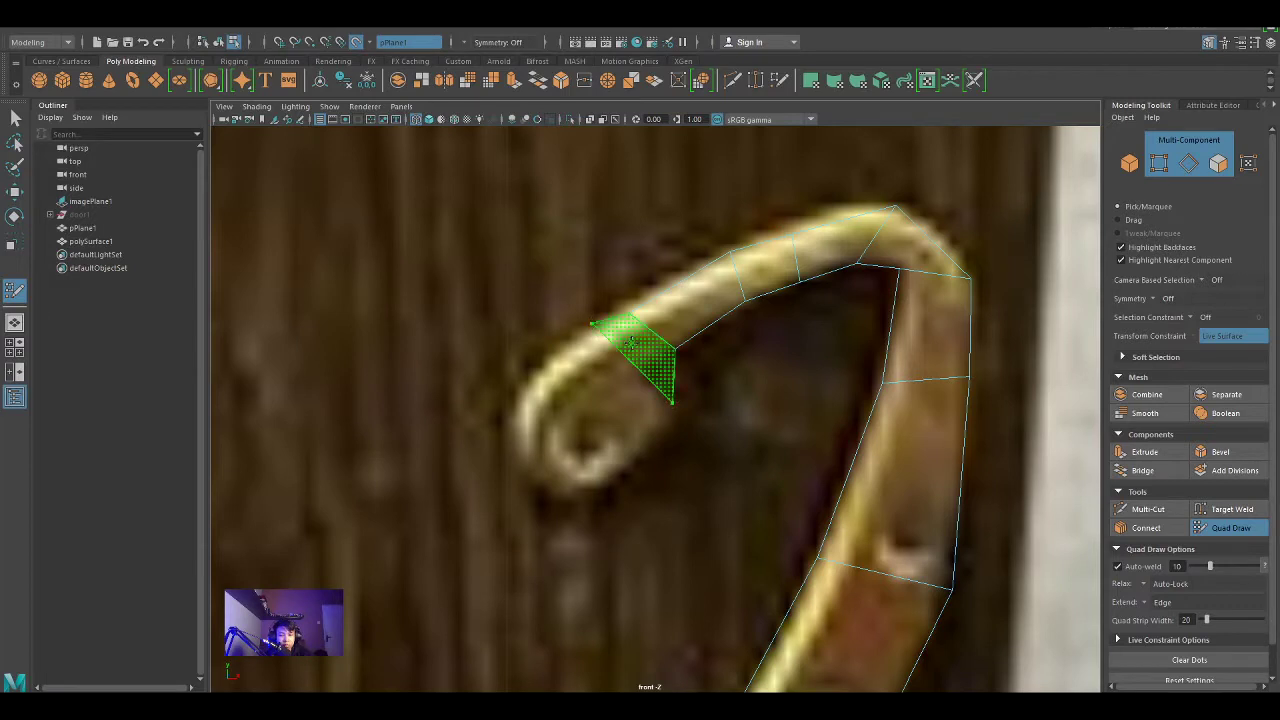
shift+click(630, 350)
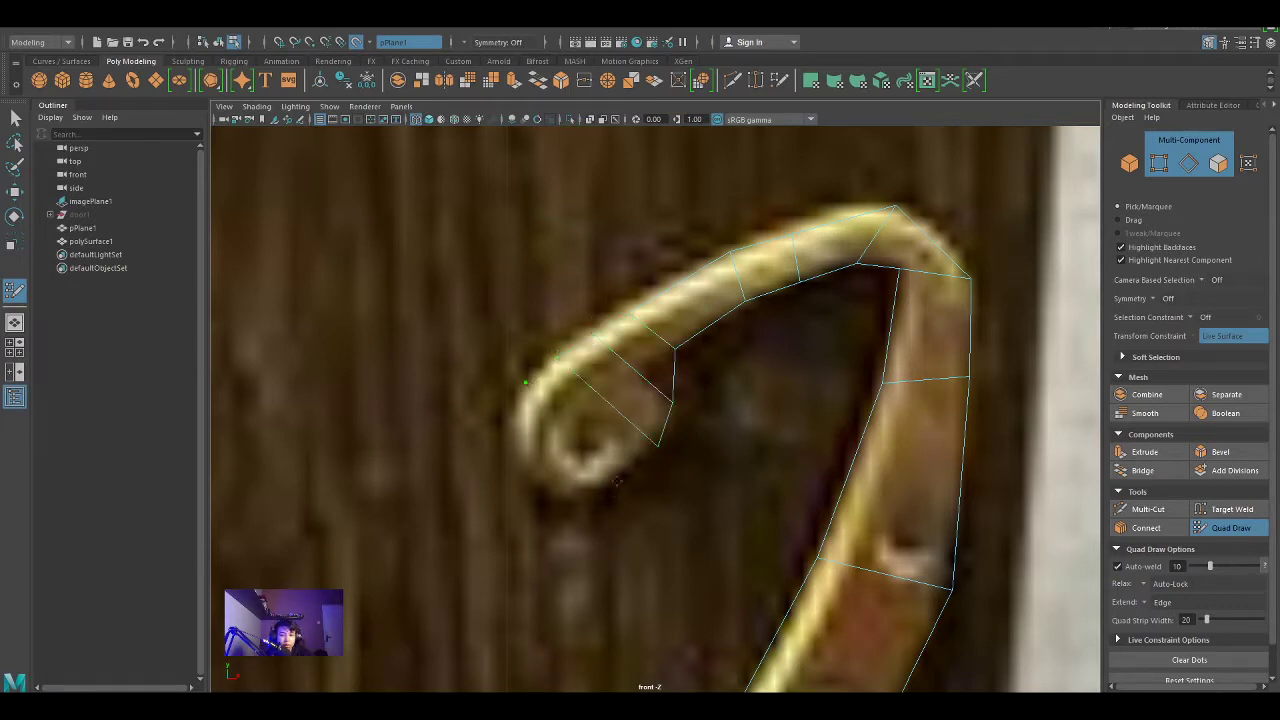
shift+click(617, 481)
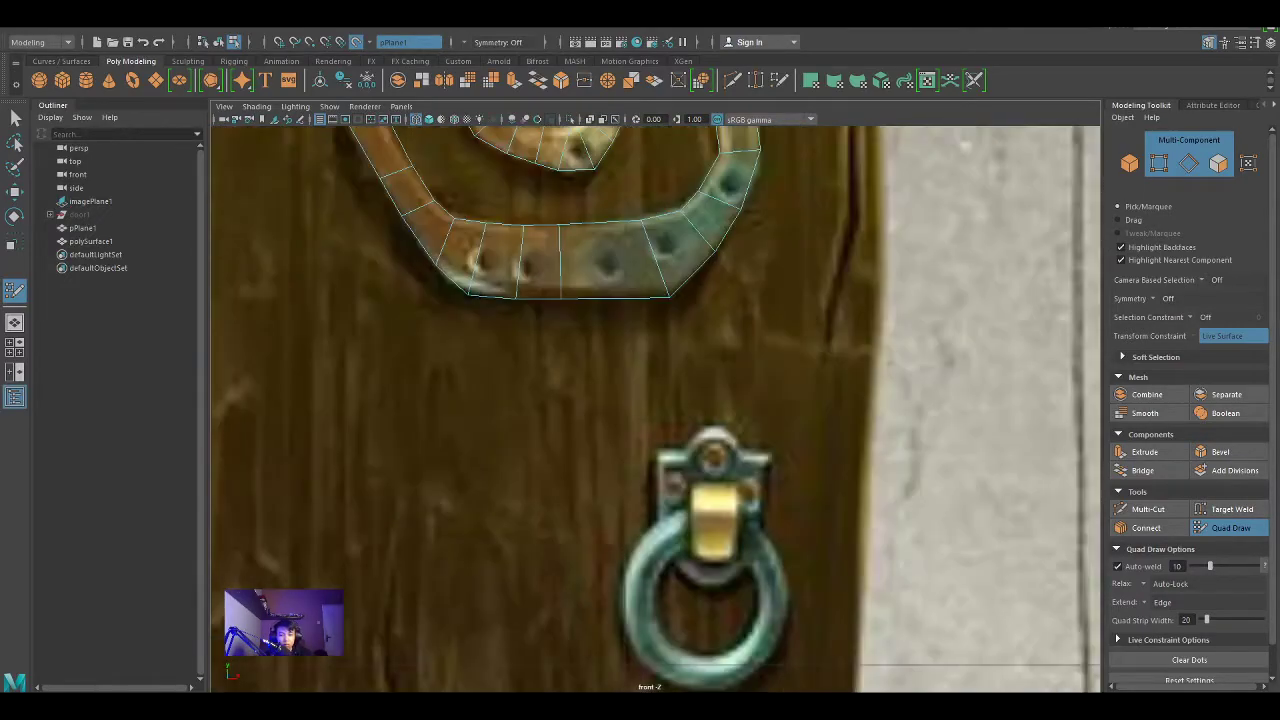
scroll(709, 436, up, 2)
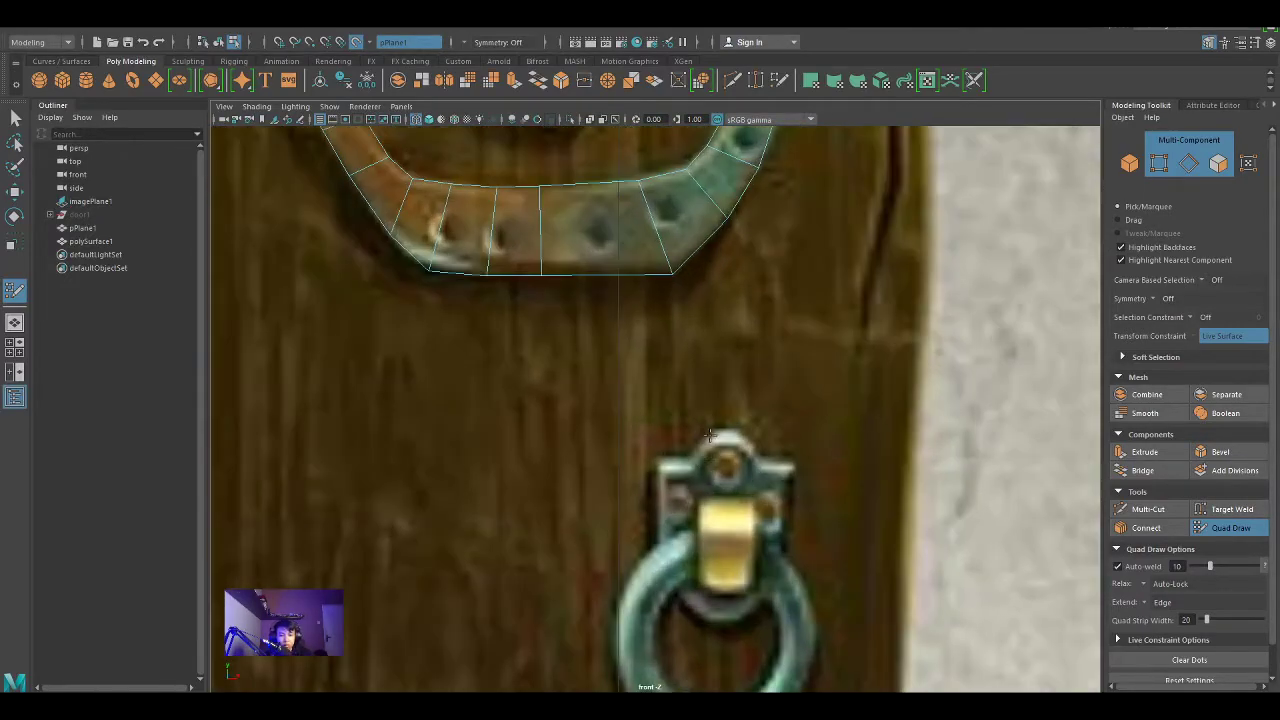
Step: Create the knocker mount's top quads, removing a misplaced one and adding left-side quads
scroll(822, 441, up, 2)
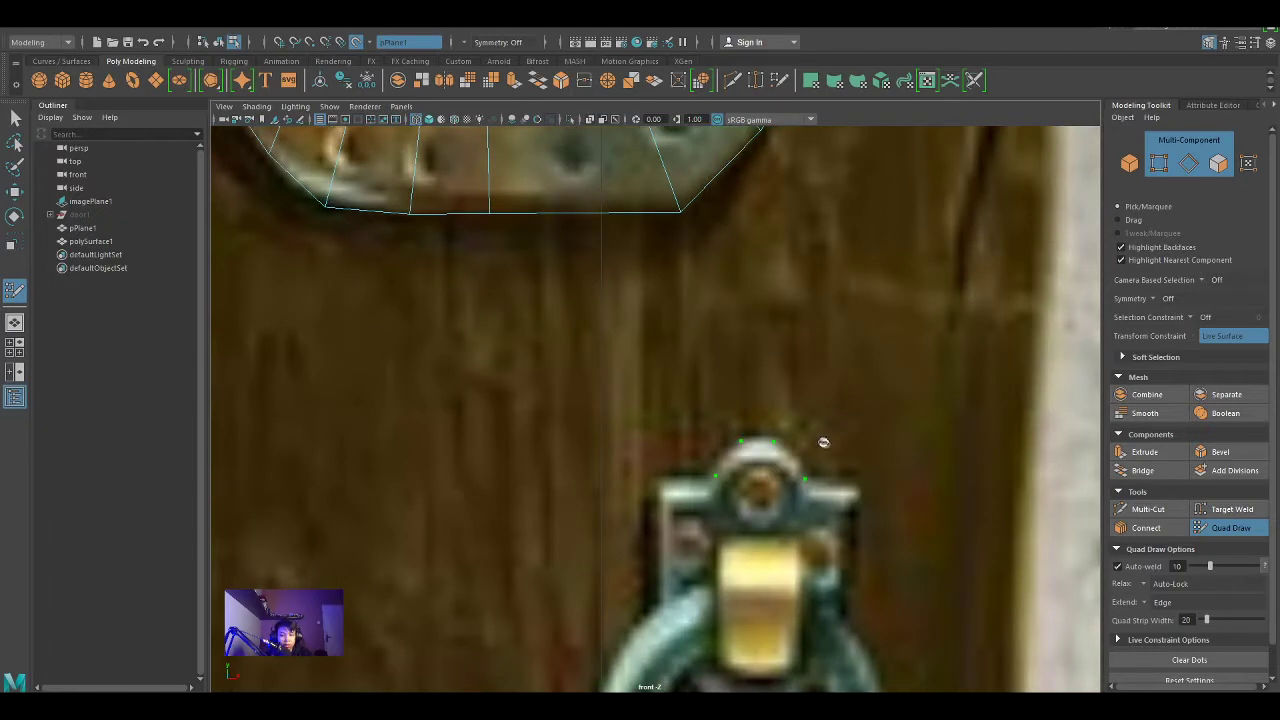
click(711, 473)
click(801, 474)
shift+click(756, 457)
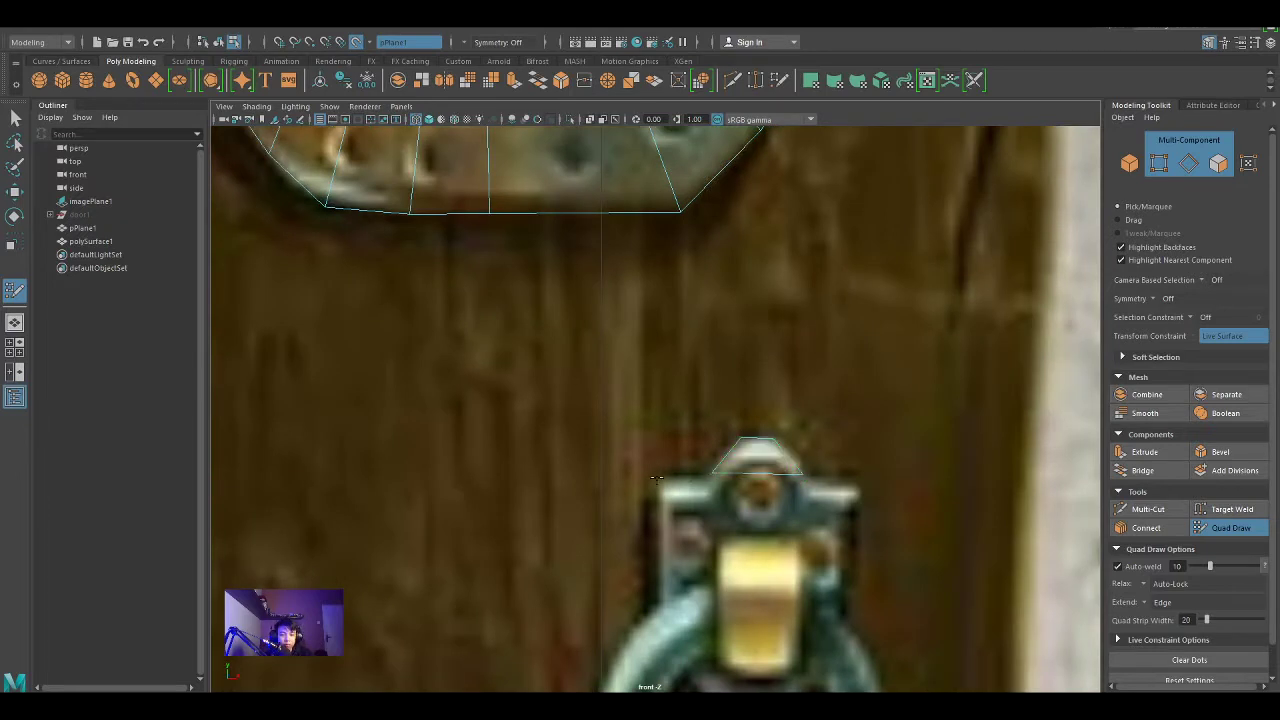
click(858, 524)
shift+click(848, 510)
ctrl+shift+click(852, 495)
shift+click(700, 500)
click(857, 485)
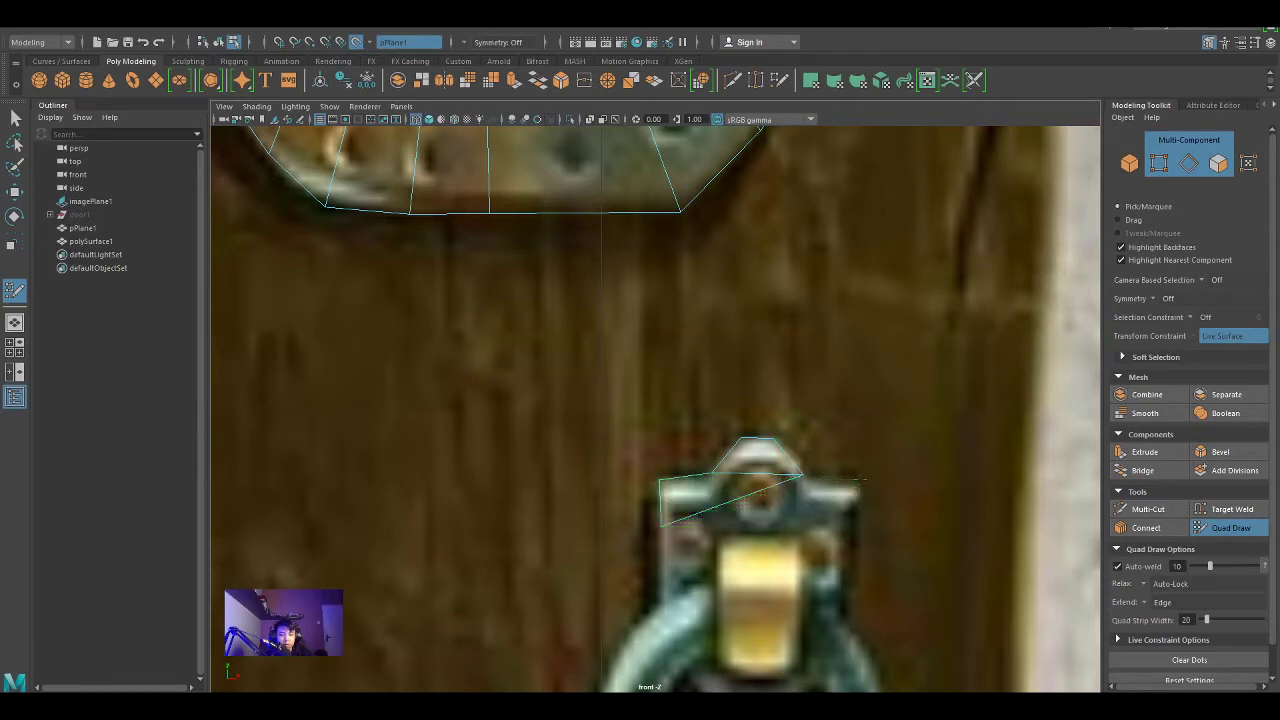
shift+click(720, 520)
Step: Fill the band across the mount and extend quads down to its lowest face
alt+middle_drag(857, 555, 911, 320)
shift+click(829, 270)
ctrl+shift+click(860, 249)
click(857, 247)
shift+click(780, 275)
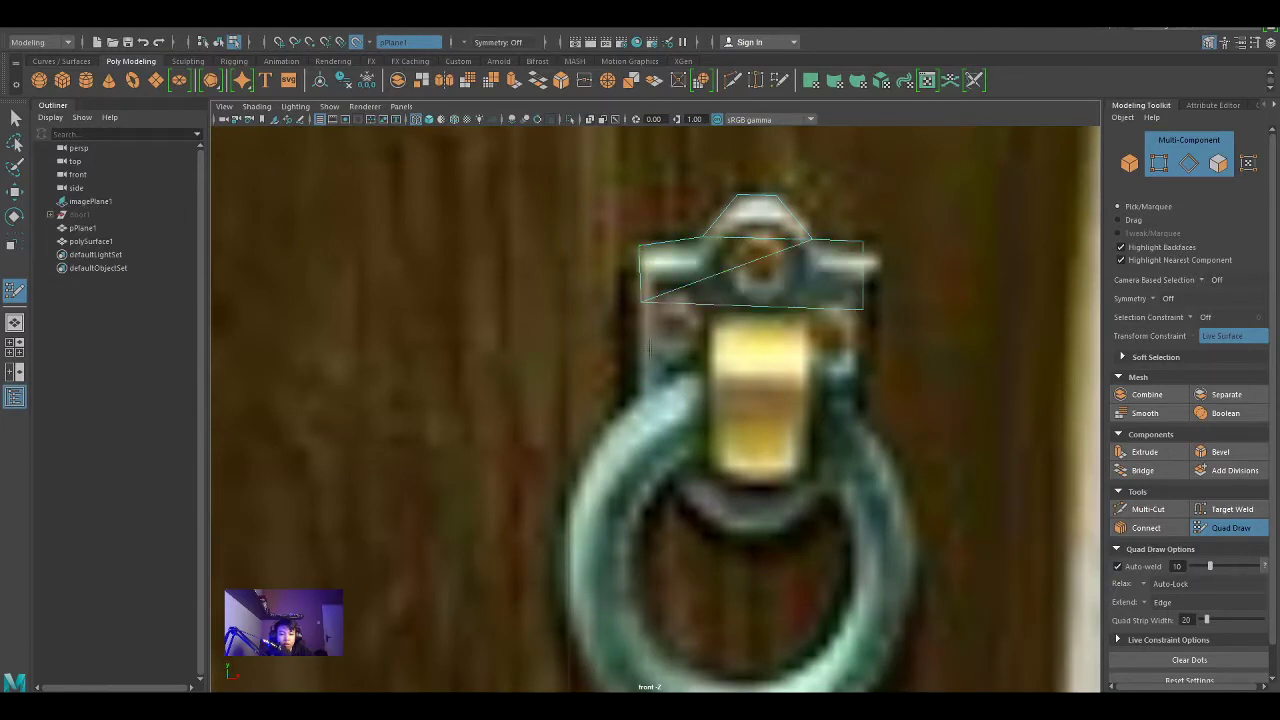
shift+click(690, 350)
click(650, 432)
shift+click(750, 405)
click(690, 505)
shift+click(768, 480)
shift+click(755, 514)
scroll(770, 525, up, 3)
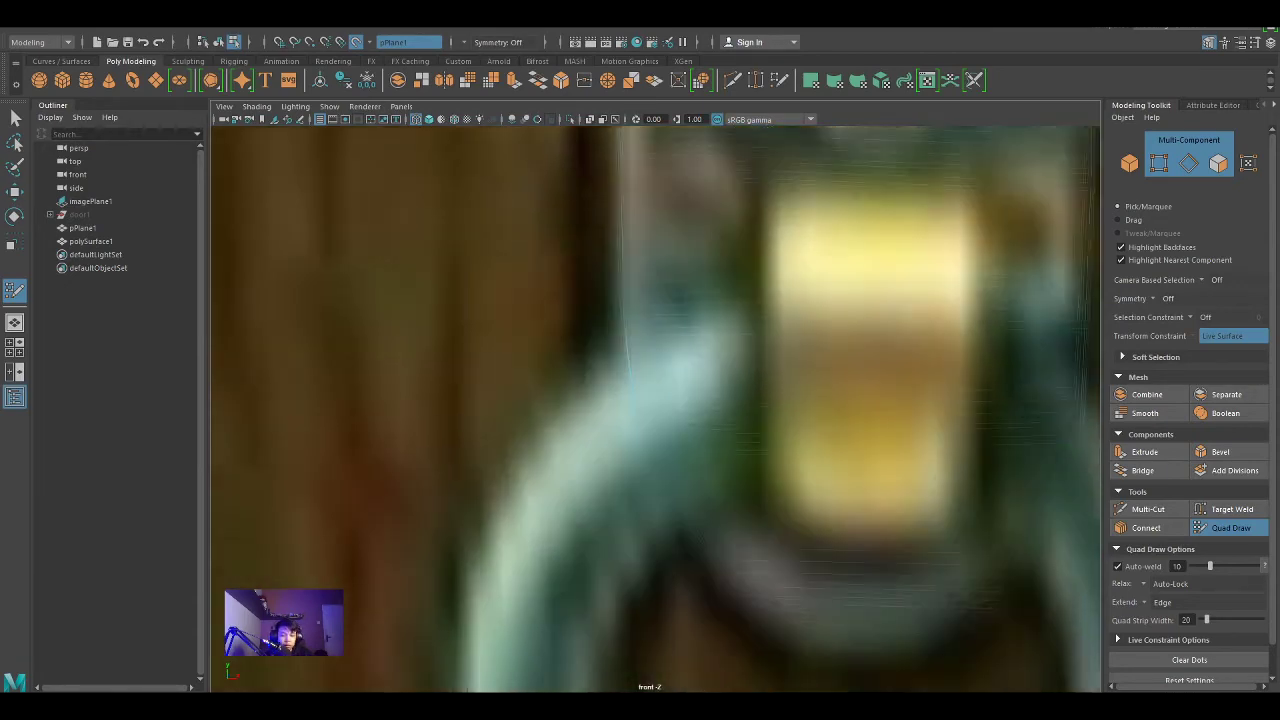
scroll(788, 396, up, 2)
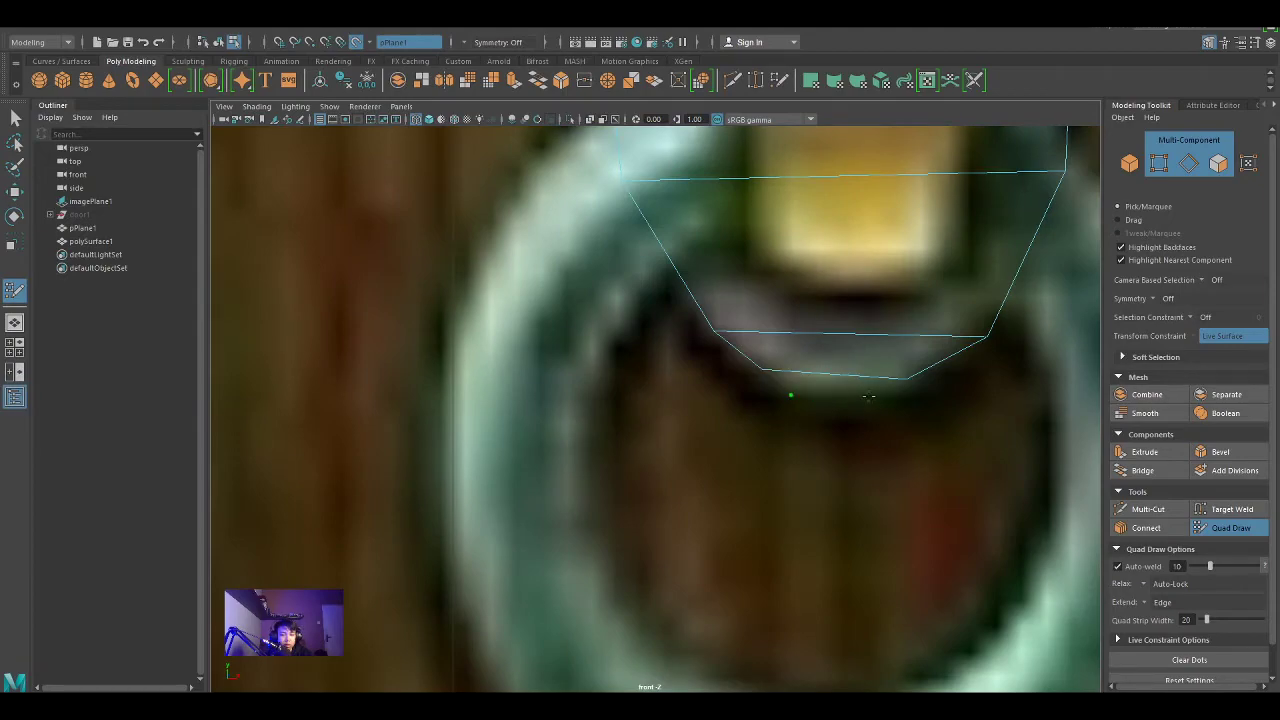
scroll(850, 402, down, 10)
scroll(716, 385, up, 10)
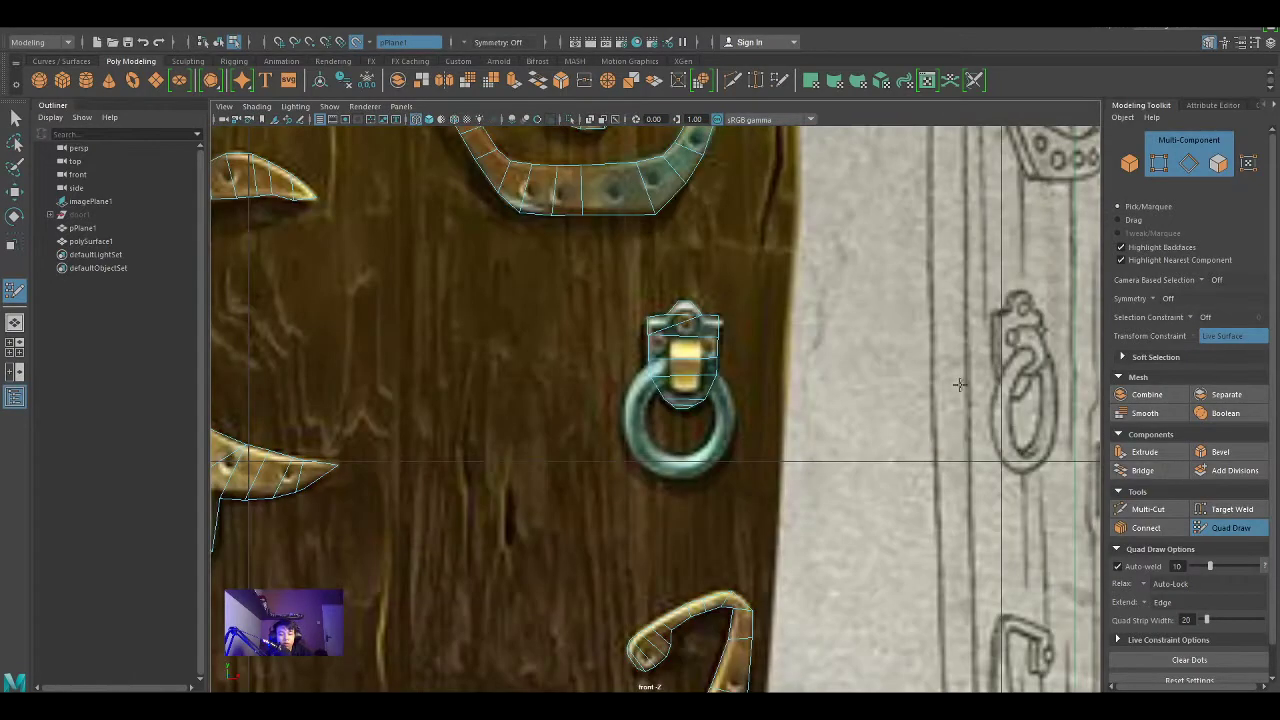
scroll(798, 389, down, 10)
scroll(691, 354, up, 3)
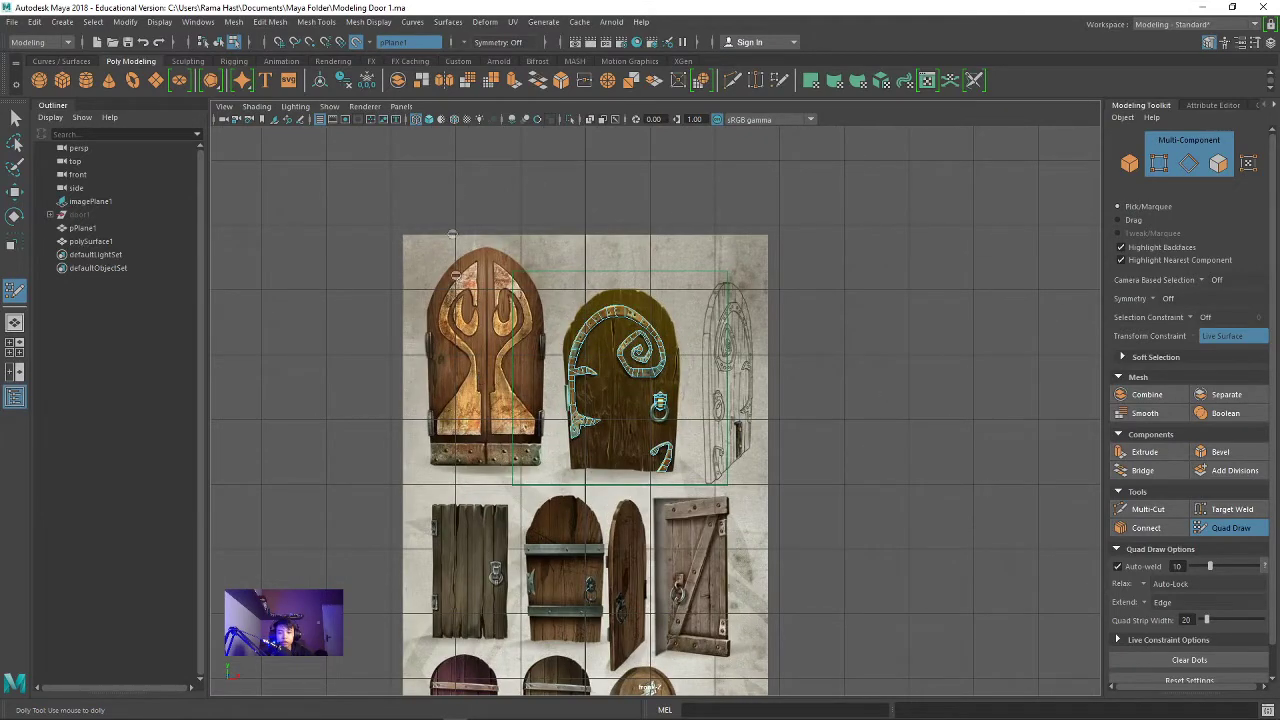
Step: Turn off surface snapping and push pPlane1 back along Z to -12.64
scroll(608, 320, up, 2)
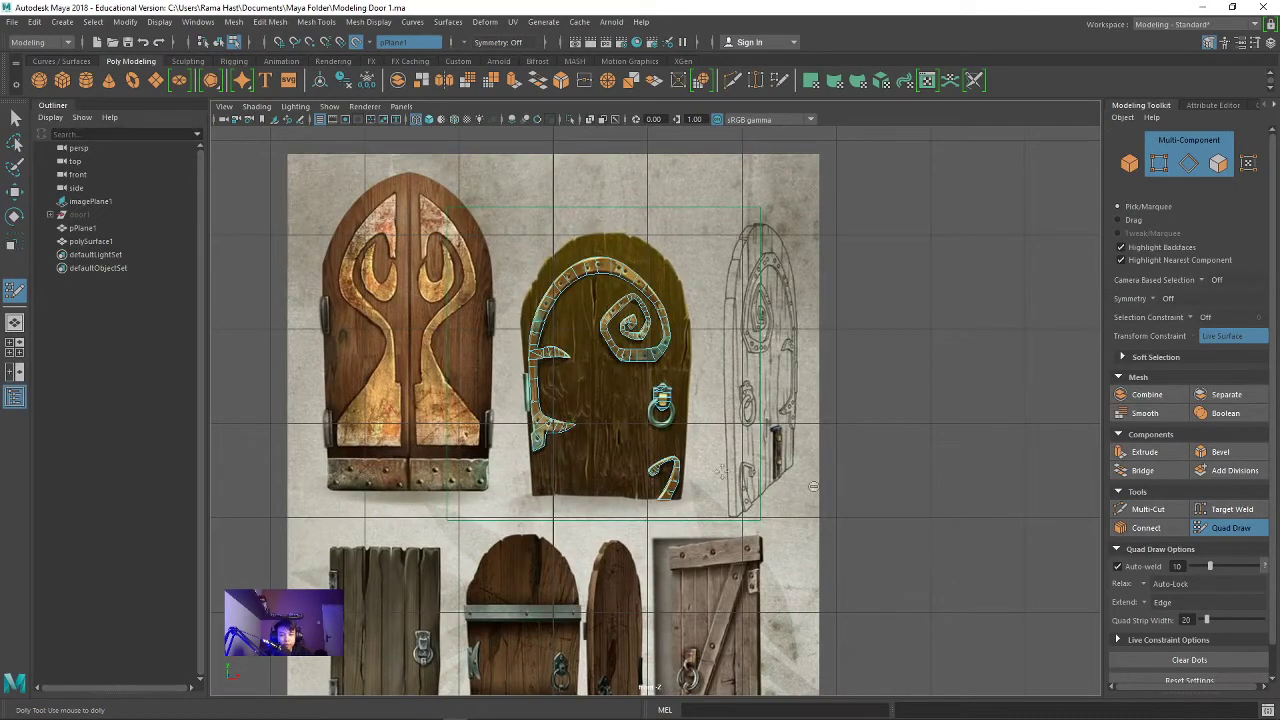
key(space)
key(space)
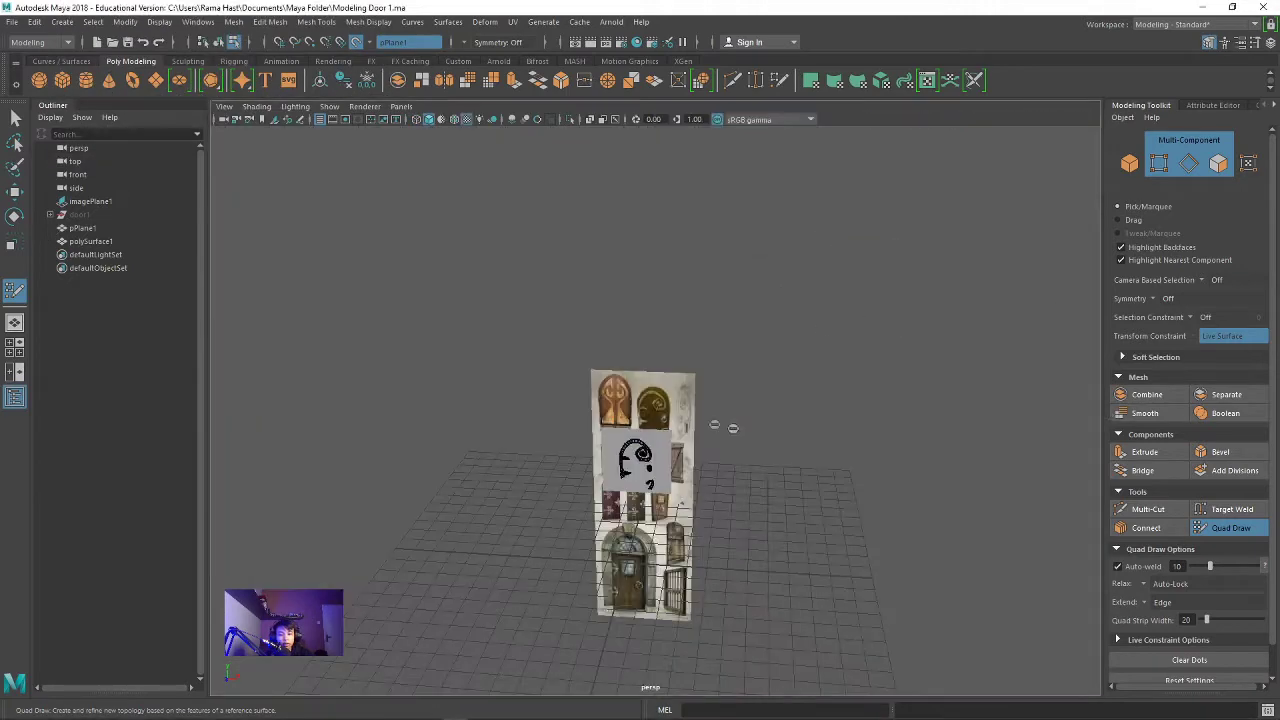
scroll(697, 421, up, 2)
click(355, 41)
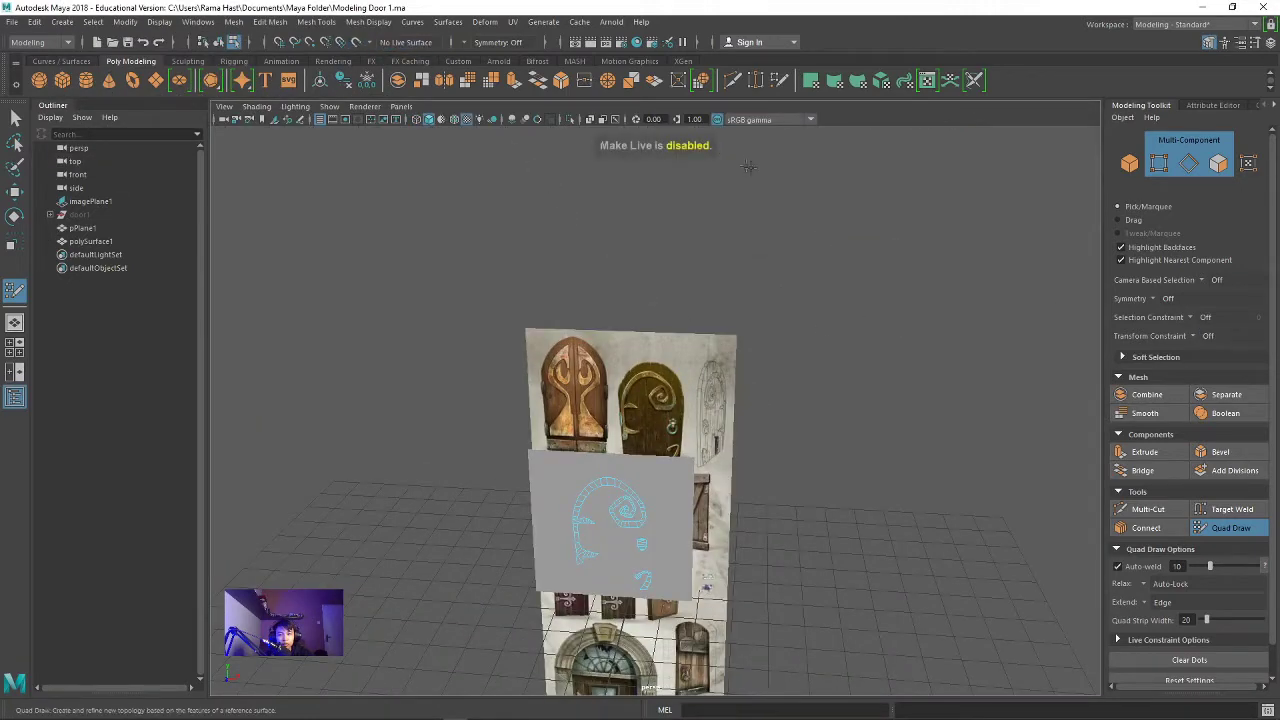
alt+drag(740, 162, 325, 392)
key(w)
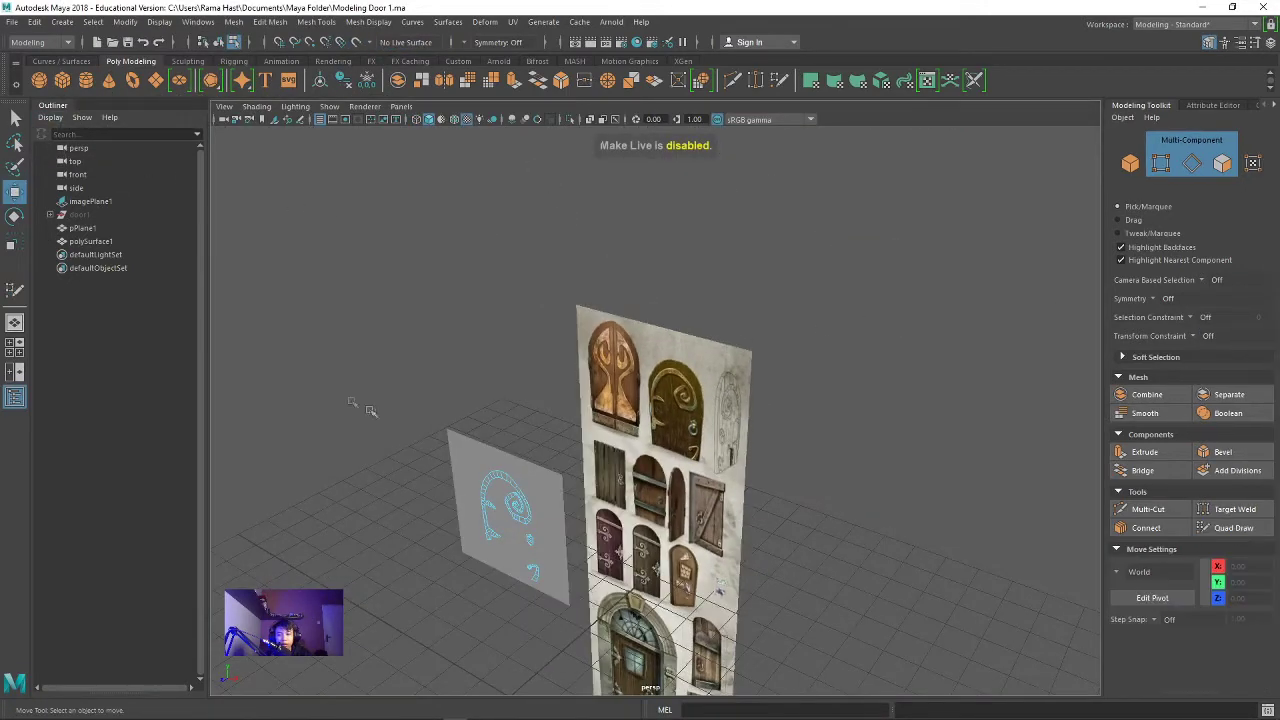
click(505, 495)
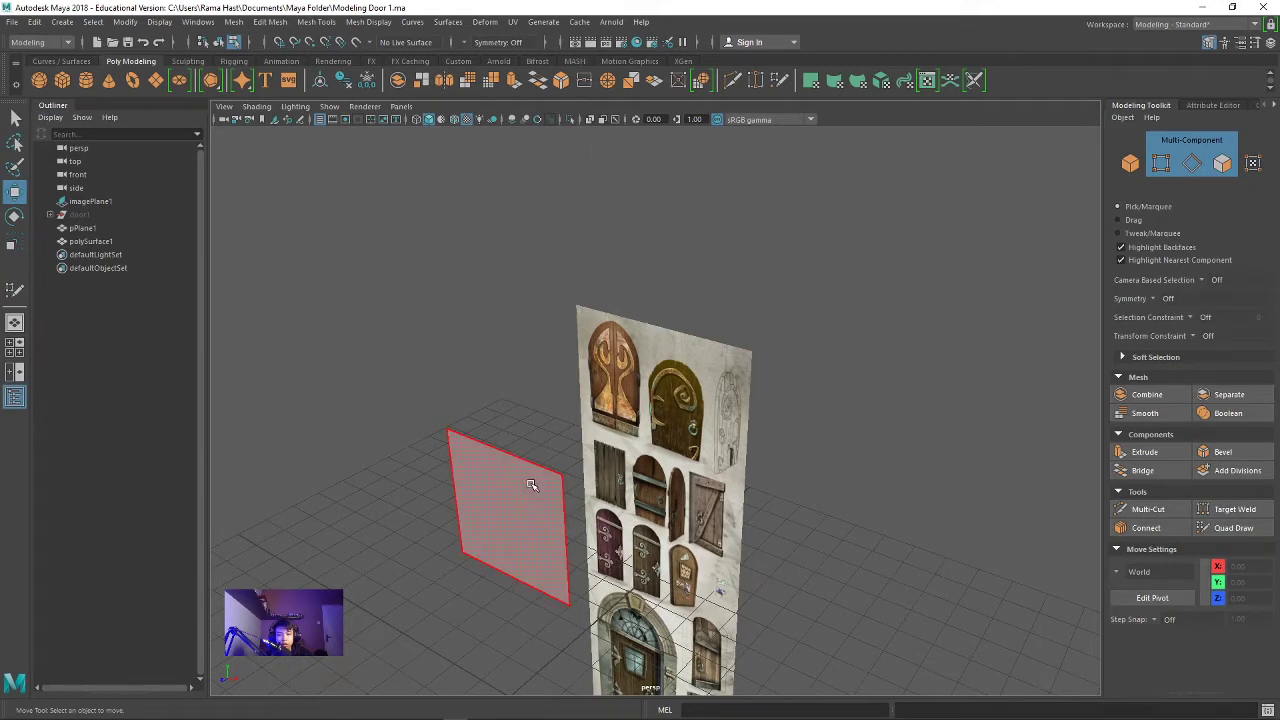
click(512, 515)
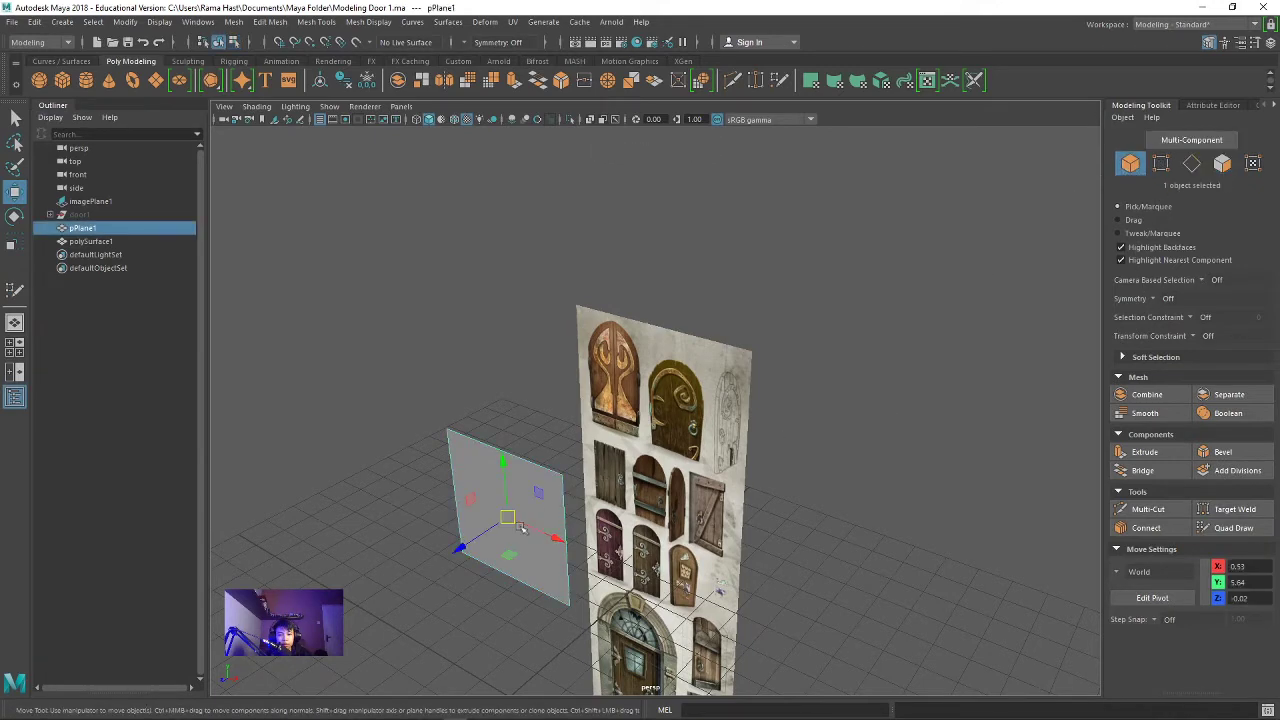
mouse_move(521, 528)
mouse_down()
mouse_move(540, 497)
mouse_move(1008, 377)
mouse_move(1010, 400)
mouse_up()
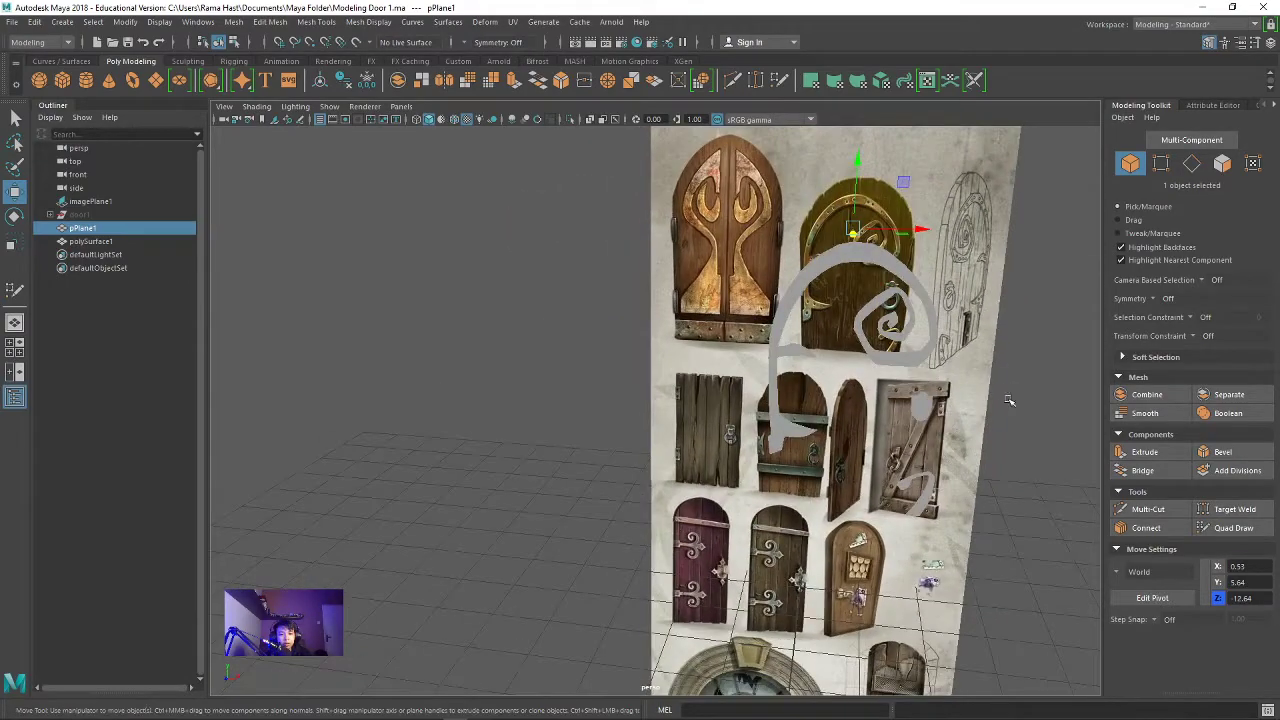
Step: Select the polySurface1 swirl ornament and pick one of its faces in Face mode
alt+drag(982, 313, 900, 320)
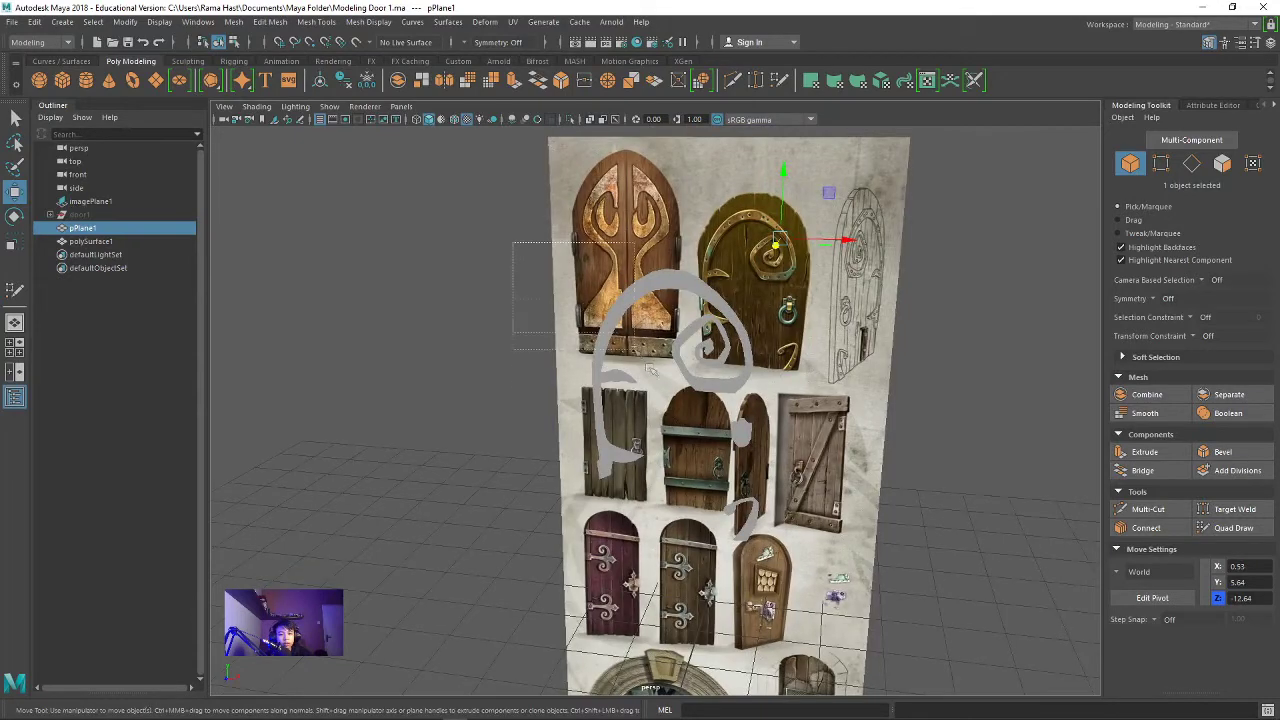
drag(912, 590, 932, 545)
click(884, 402)
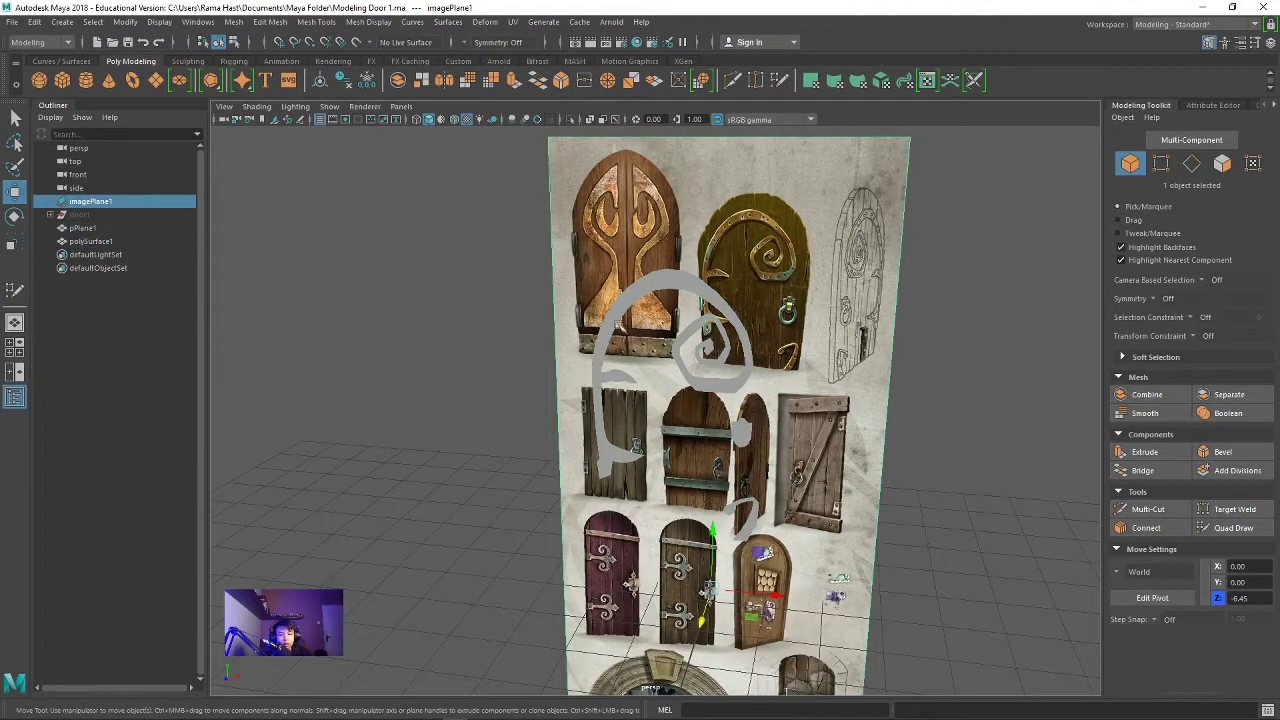
click(993, 378)
click(610, 316)
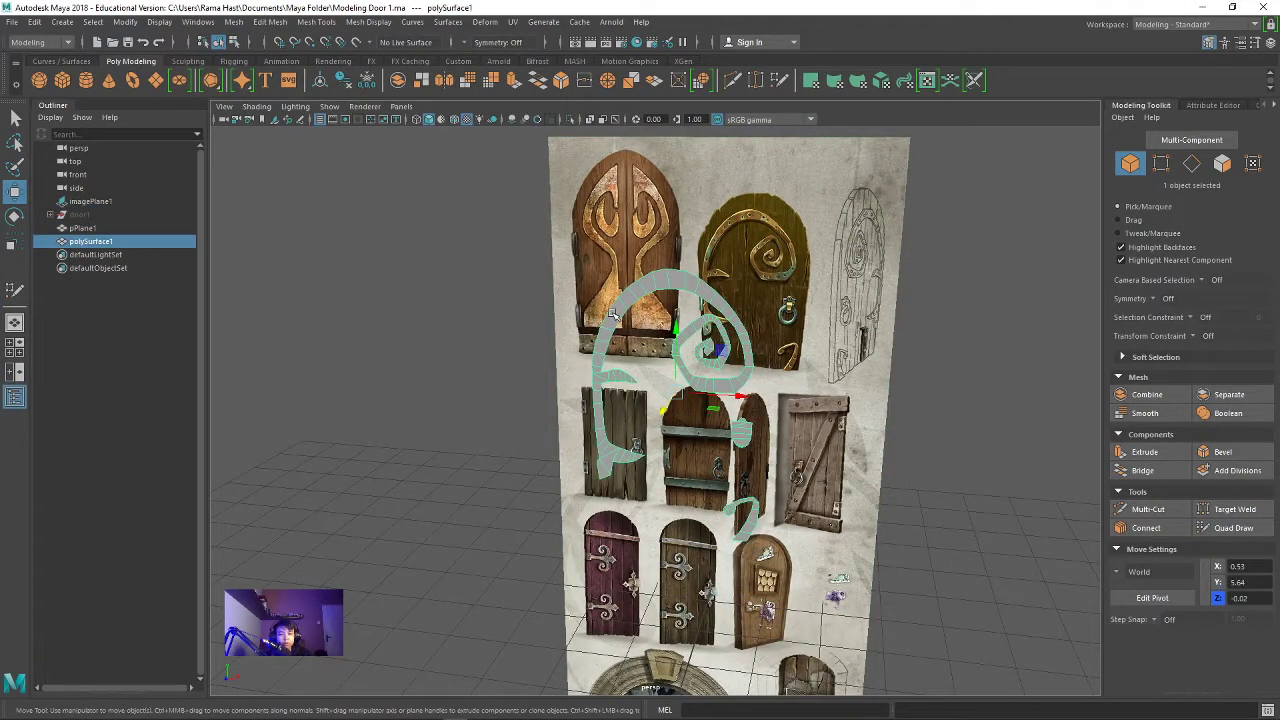
click(1222, 163)
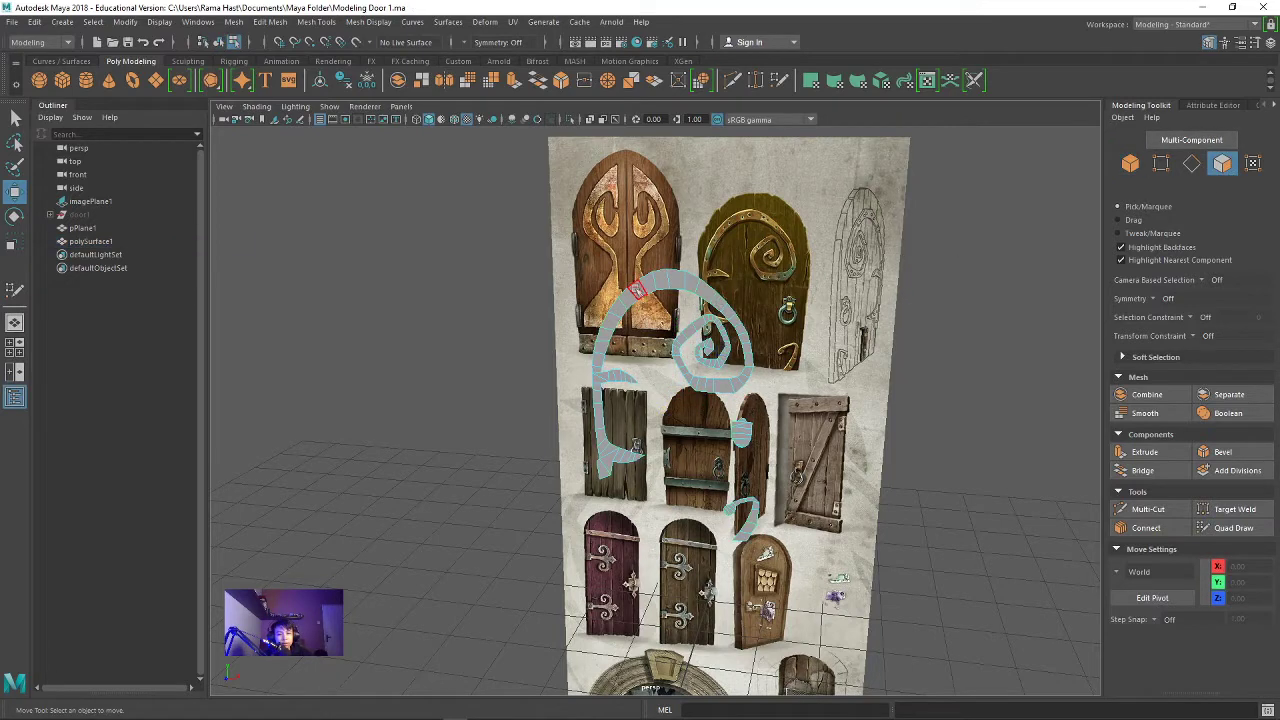
click(636, 290)
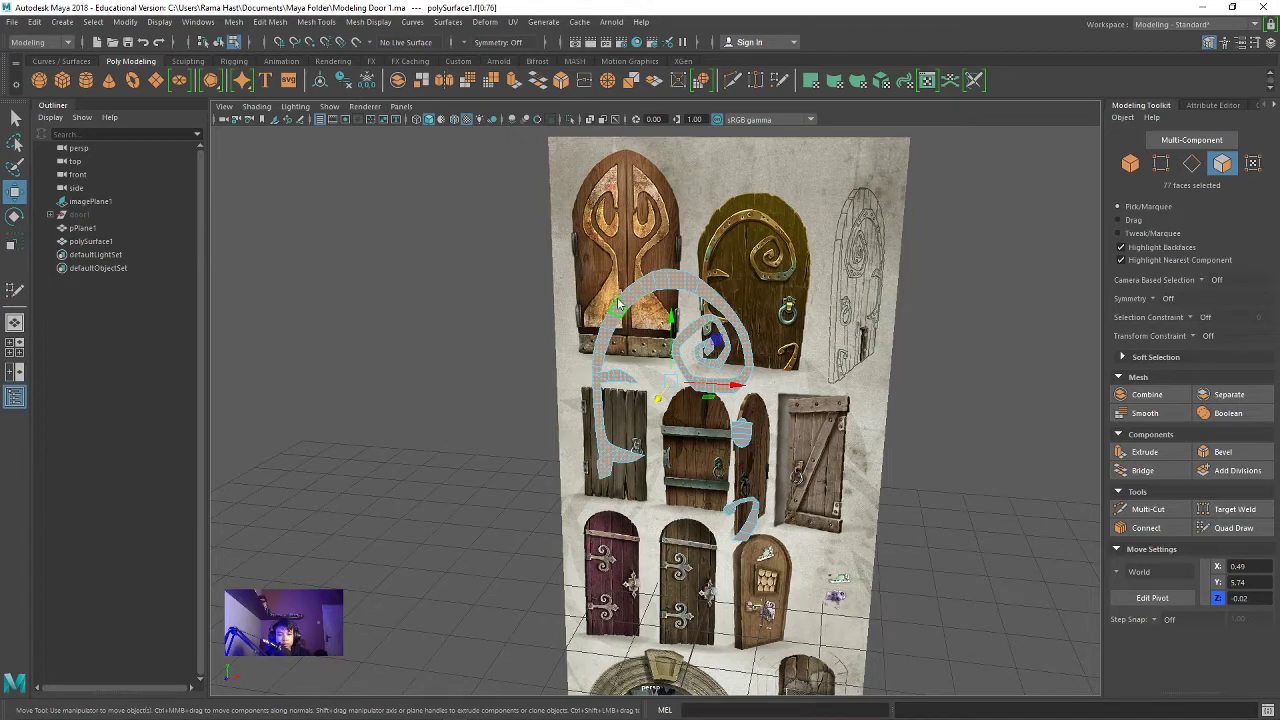
Step: Apply the existing texture_door1 material to the selected swirl faces and bring up the Hypershade
right_drag(617, 300, 706, 683)
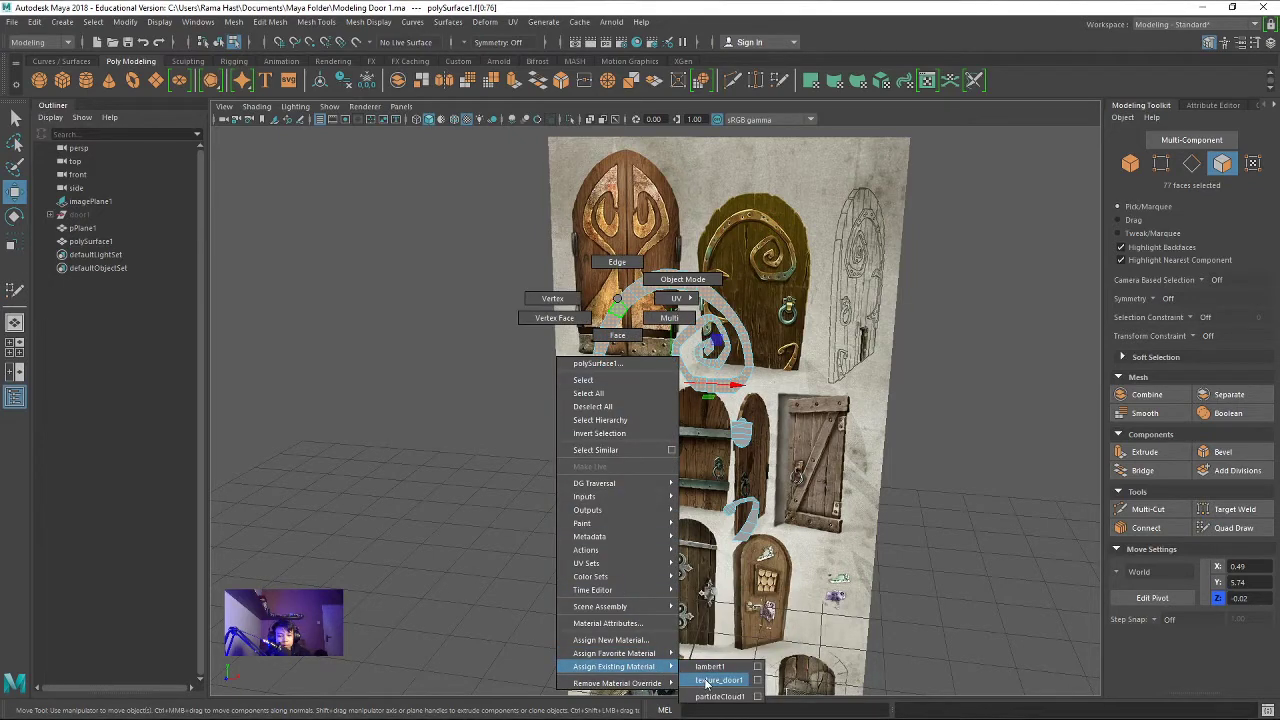
click(719, 684)
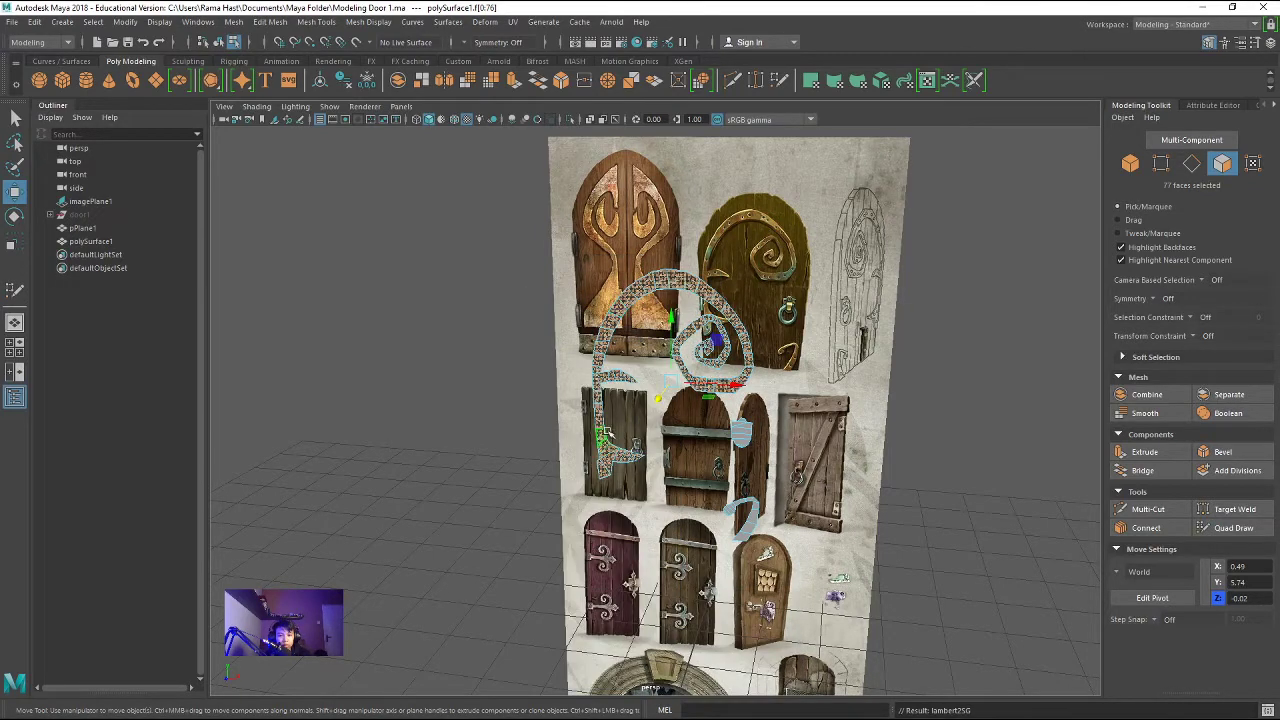
right_drag(603, 428, 719, 684)
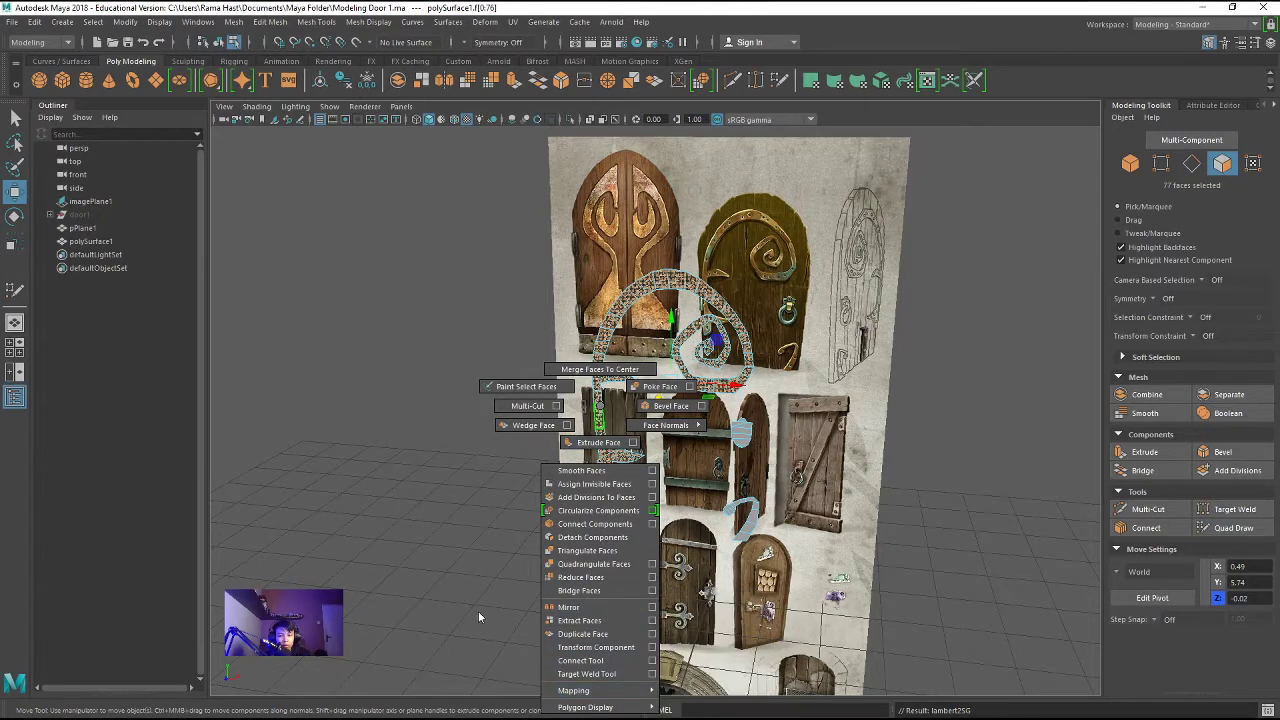
click(636, 41)
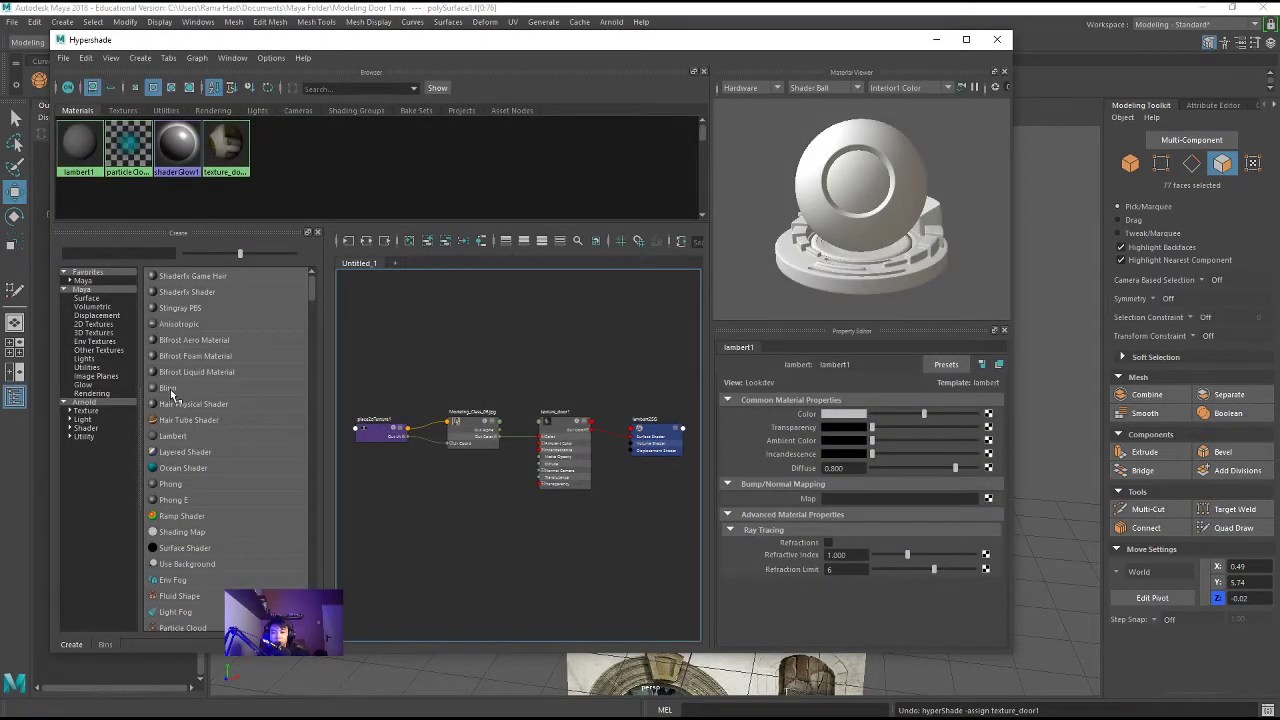
Step: Create a blinn1 material with a File colour texture loading Modeling_Class_06.jpg
click(167, 387)
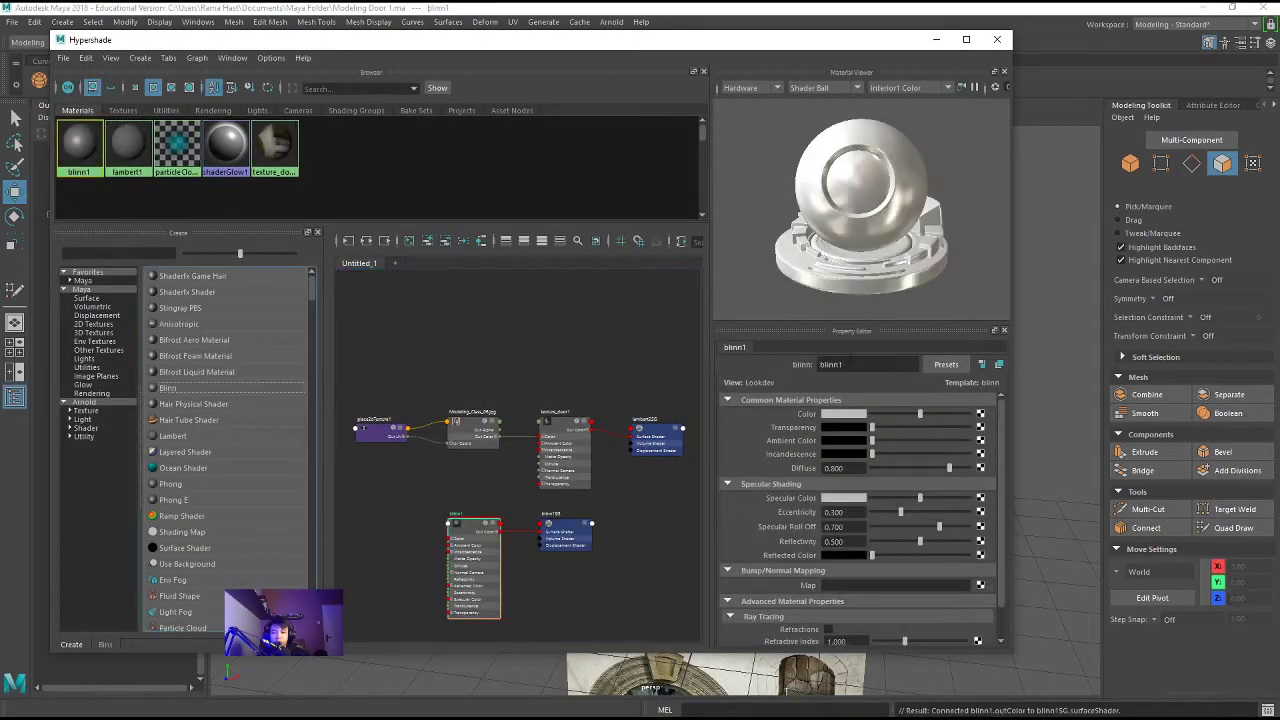
click(980, 413)
click(590, 275)
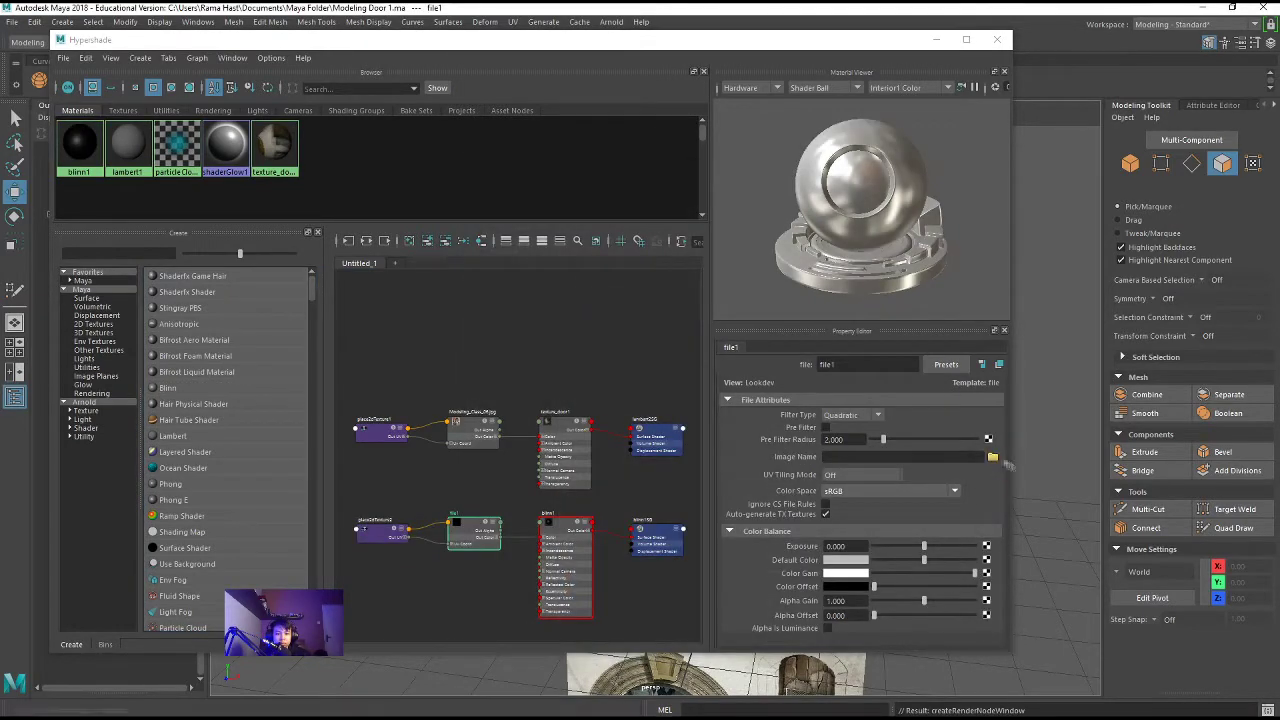
click(992, 456)
click(172, 208)
click(300, 335)
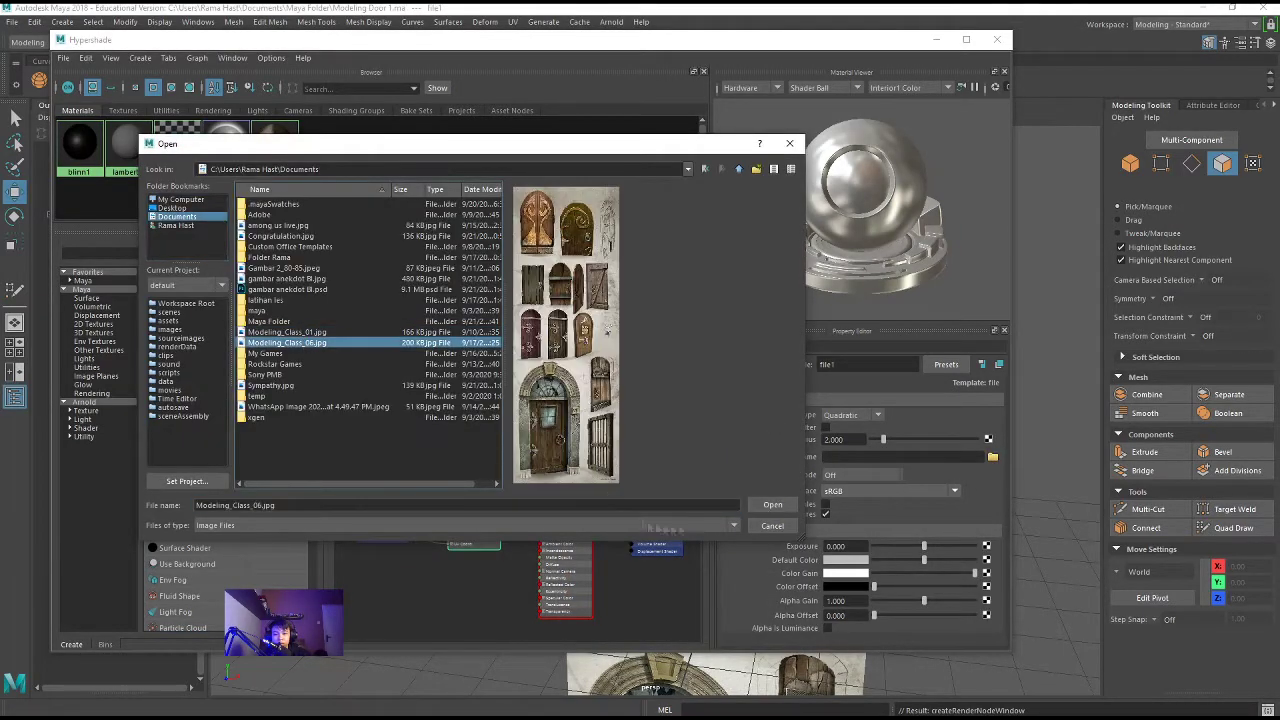
click(773, 504)
Step: Rename the file node 'ornament_tecture', close the Hypershade, and select the swirl ornament faces
double_click(866, 364)
text(ornament_tecture)
key(Return)
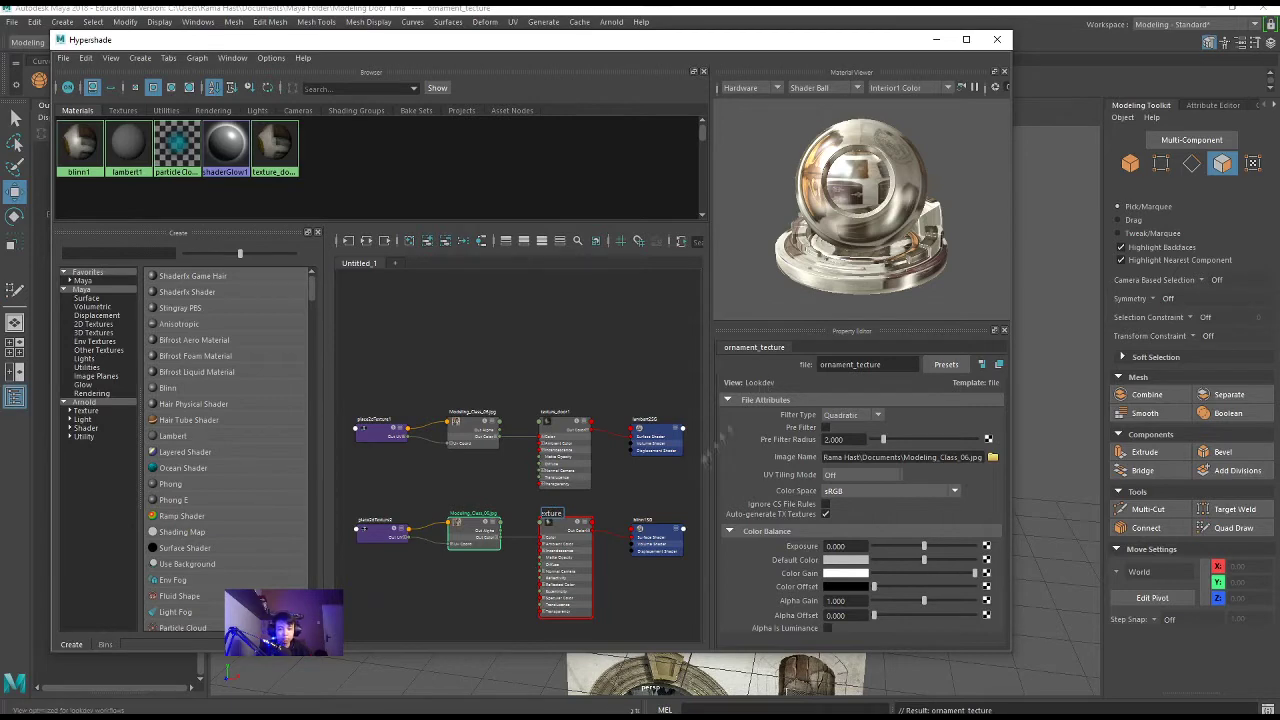
click(997, 39)
click(605, 347)
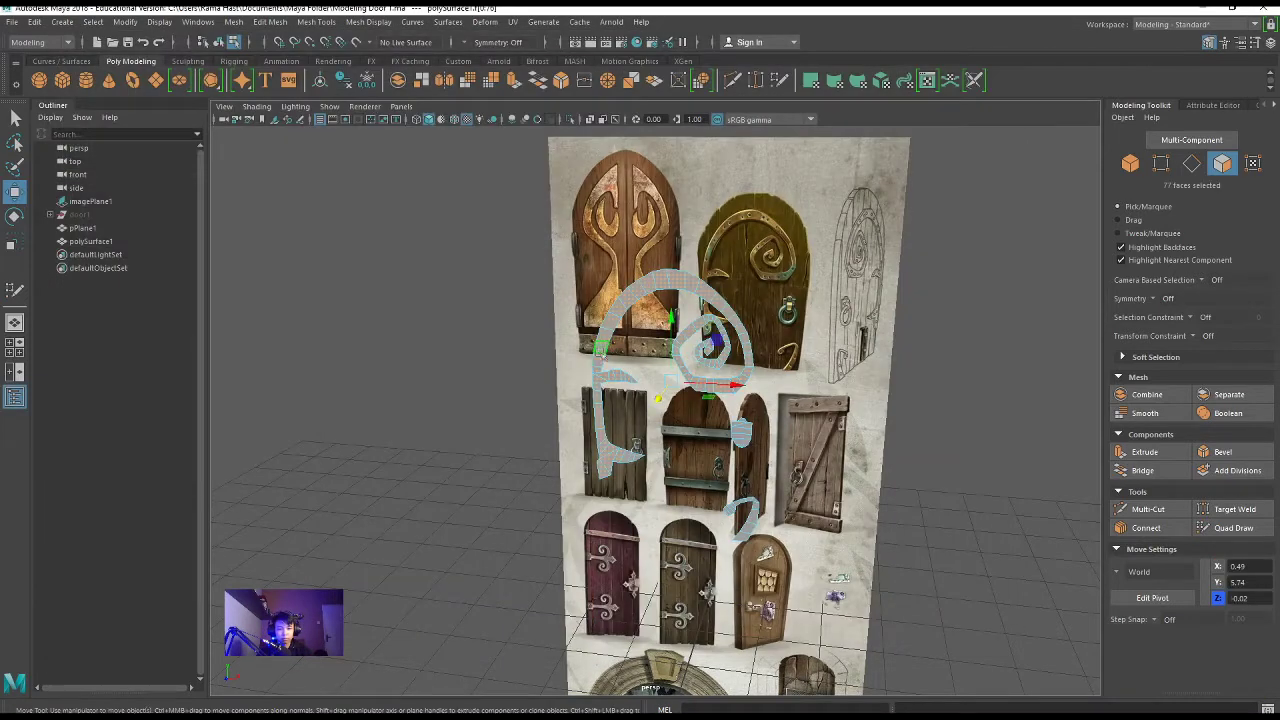
Step: Apply a UV mapping to the selected swirl faces and open them in the UV Editor
shift+right_drag(600, 356, 630, 690)
mouse_move(600, 405)
shift+right_down()
mouse_move(624, 685)
mouse_move(728, 622)
shift+right_up()
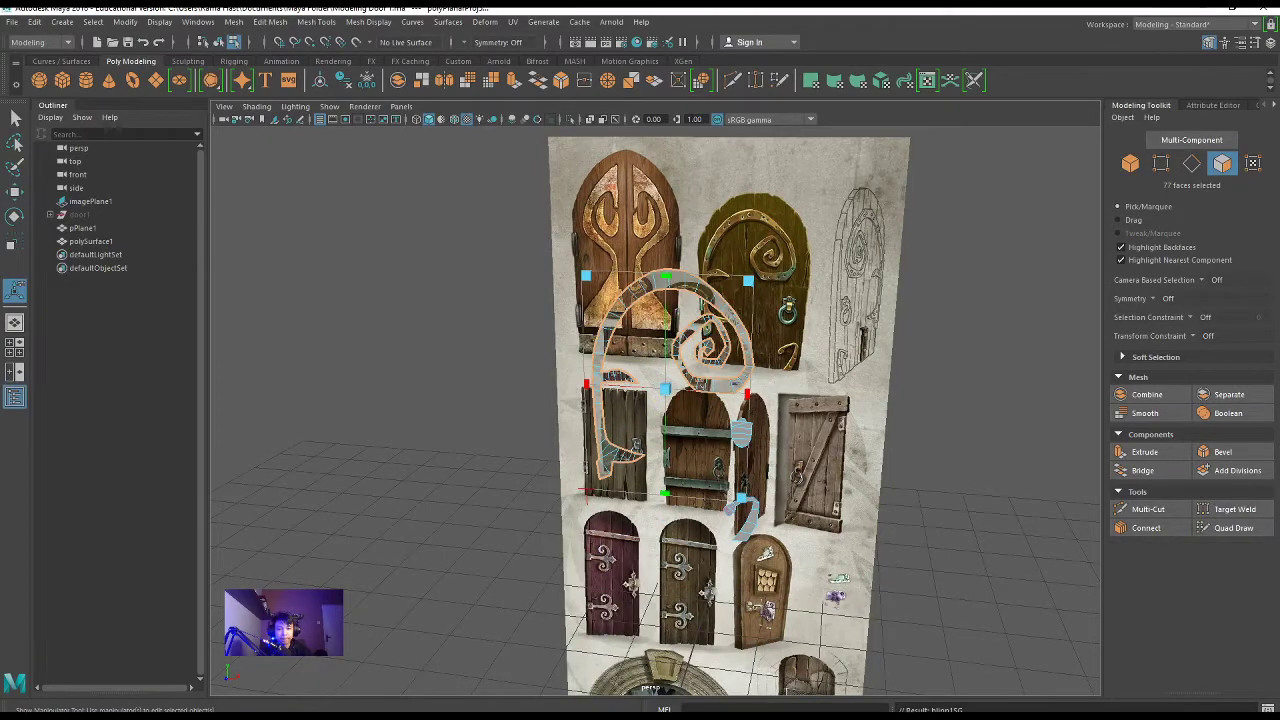
click(926, 80)
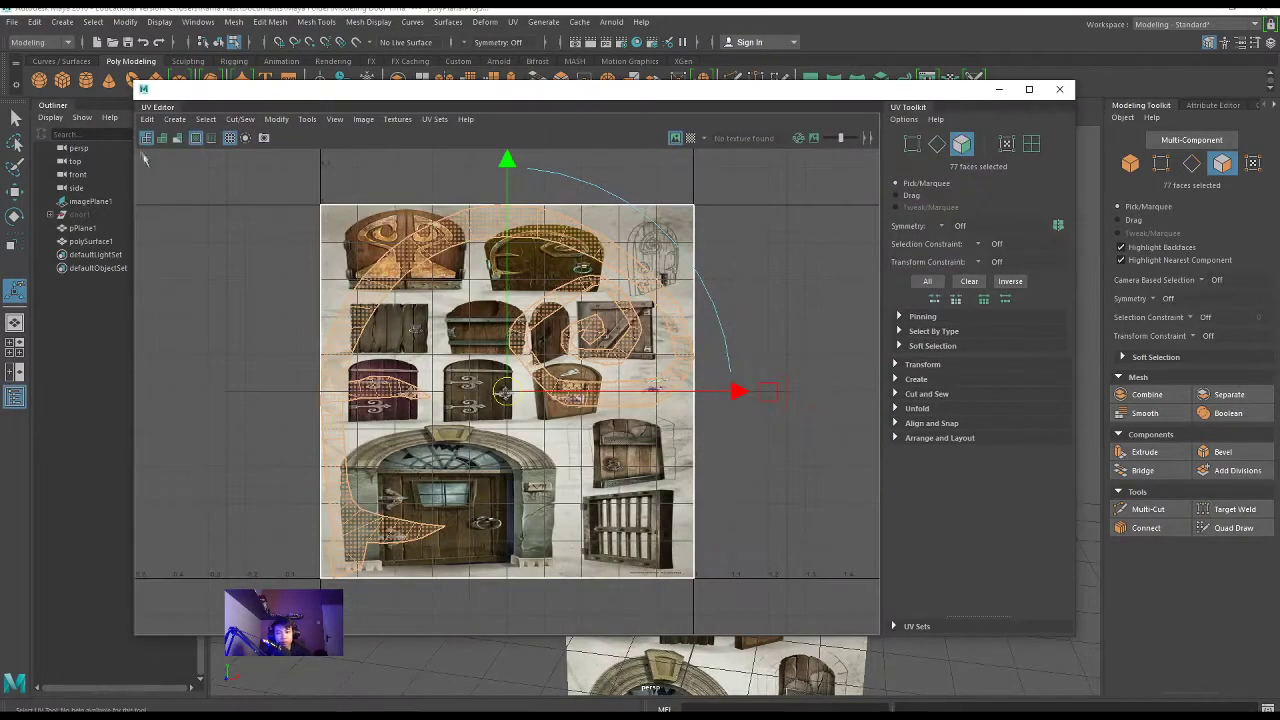
drag(650, 89, 1094, 201)
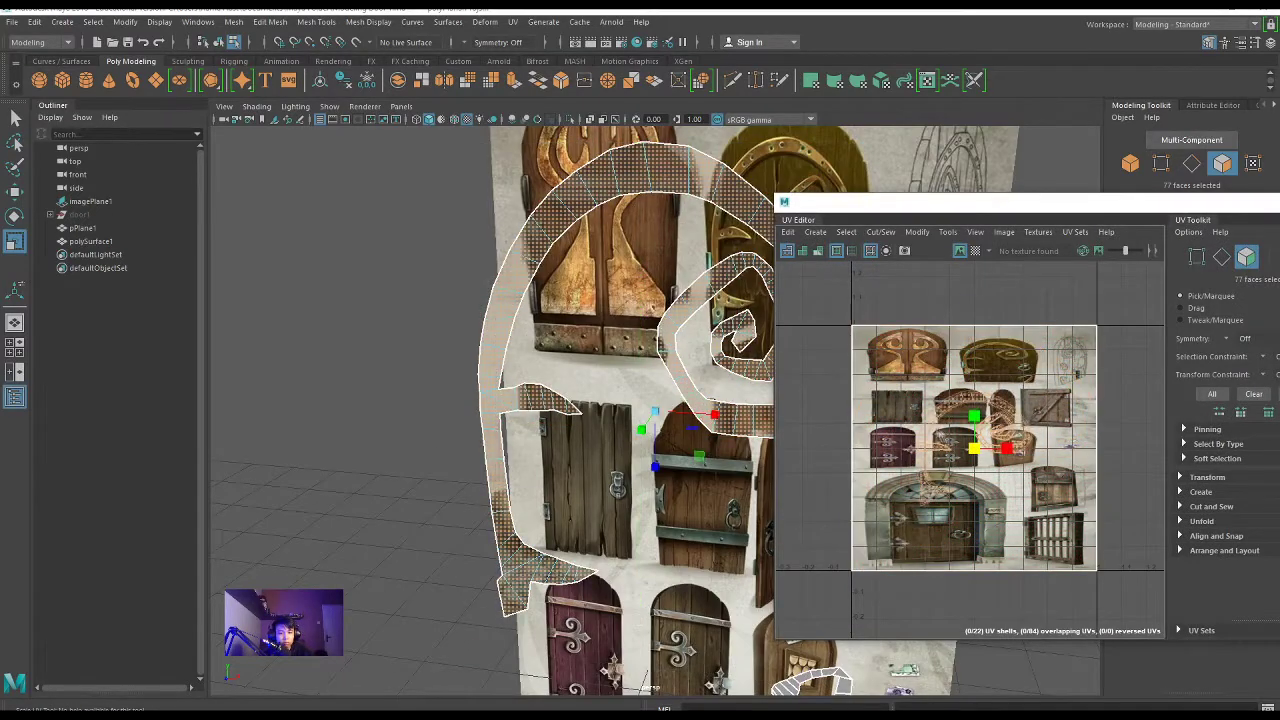
key(w)
scroll(1003, 378, up, 3)
scroll(1003, 378, up, 2)
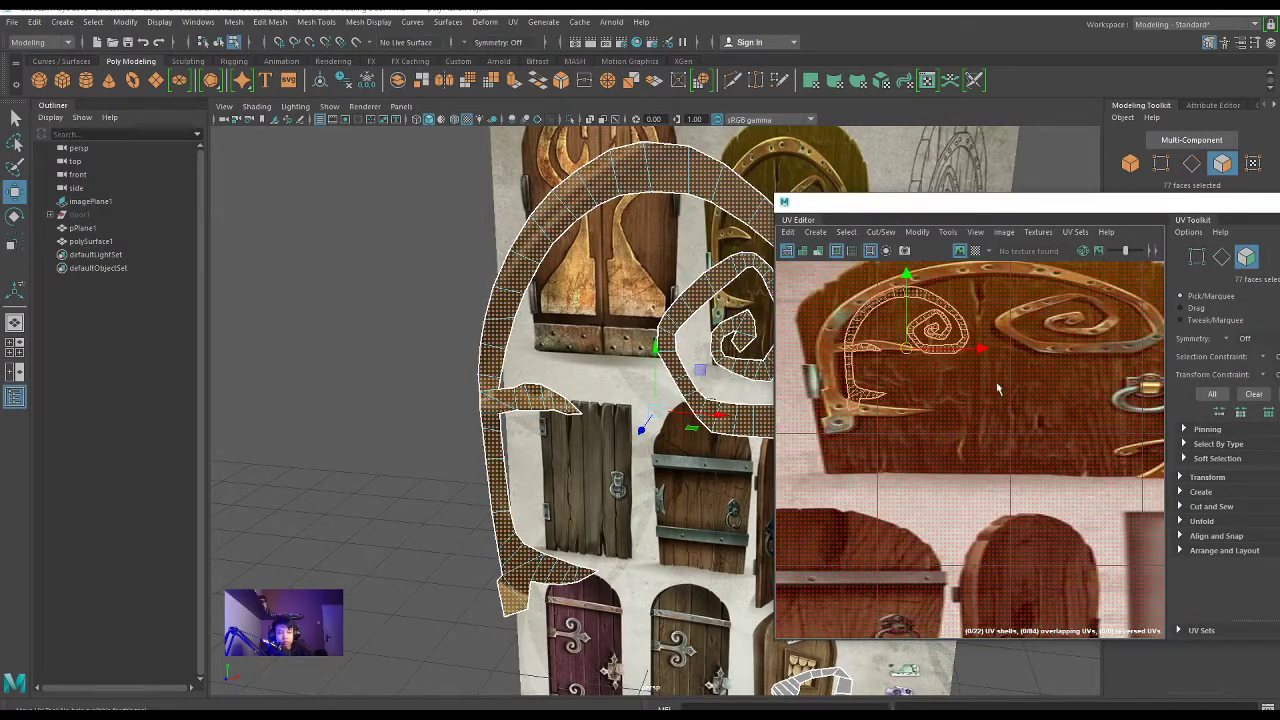
scroll(1003, 378, down, 1)
Step: Enlarge the swirl's UV shell over the ornament area of the door image
key(r)
mouse_move(1003, 378)
mouse_down()
mouse_move(1100, 357)
mouse_move(997, 356)
mouse_up()
key(w)
key(r)
key(w)
scroll(1000, 362, up, 1)
scroll(1020, 395, up, 2)
scroll(1040, 427, up, 1)
scroll(1040, 427, down, 2)
Step: Shift and resize the swirl UVs onto the bronze spiral, then close the UV Editor
drag(983, 395, 981, 405)
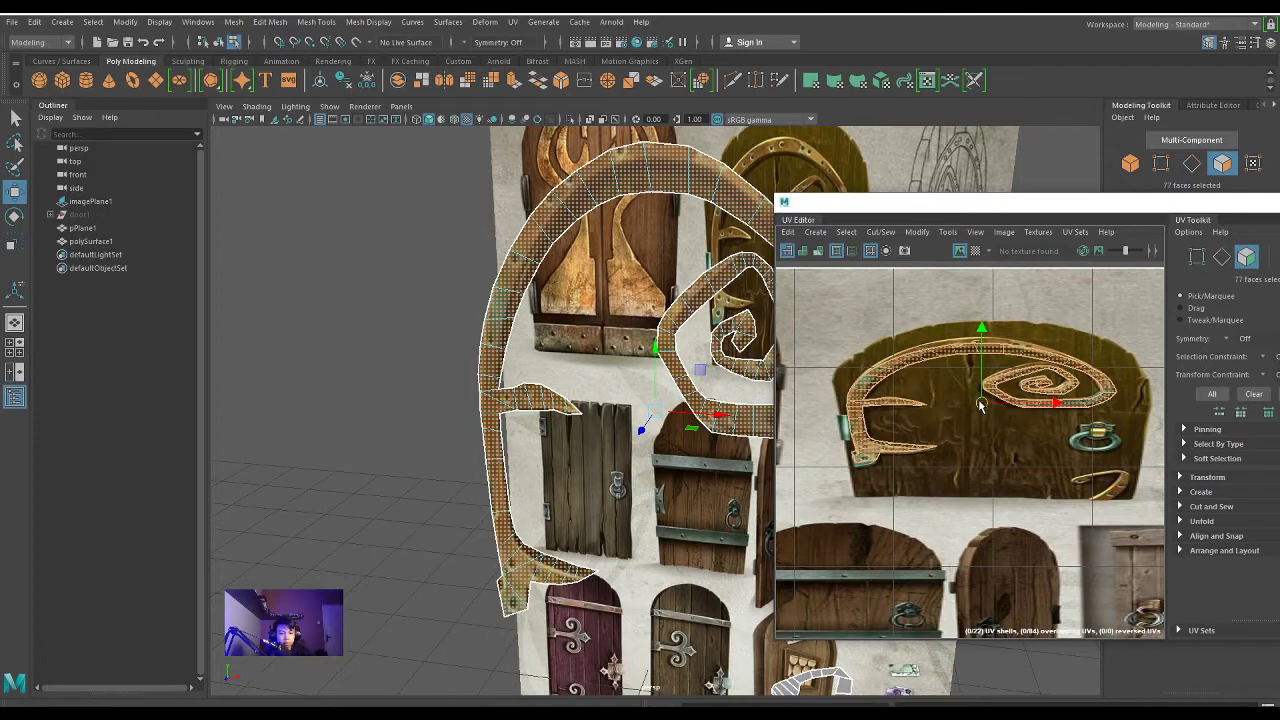
key(r)
drag(981, 327, 978, 335)
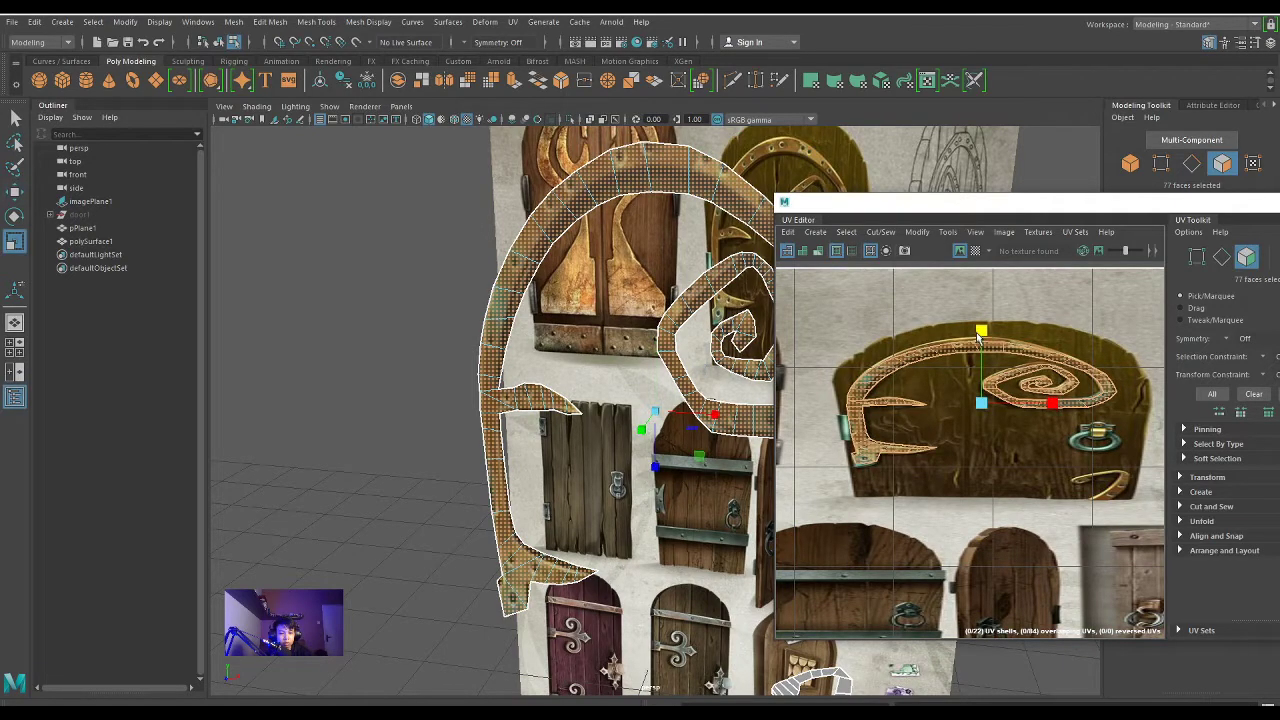
scroll(978, 335, up, 4)
scroll(978, 335, down, 1)
scroll(978, 335, down, 1)
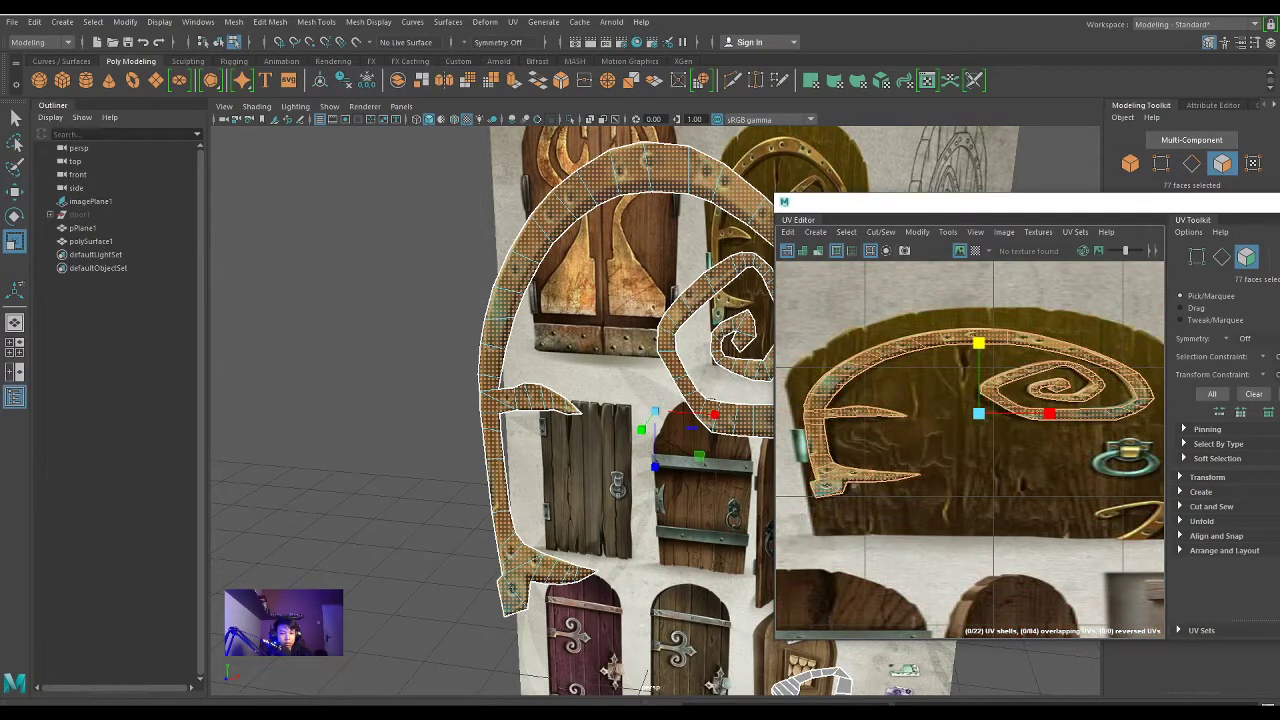
drag(1236, 208, 1023, 225)
click(1128, 222)
mouse_move(1000, 300)
alt+mouse_down()
mouse_move(872, 305)
mouse_move(1020, 415)
alt+mouse_up()
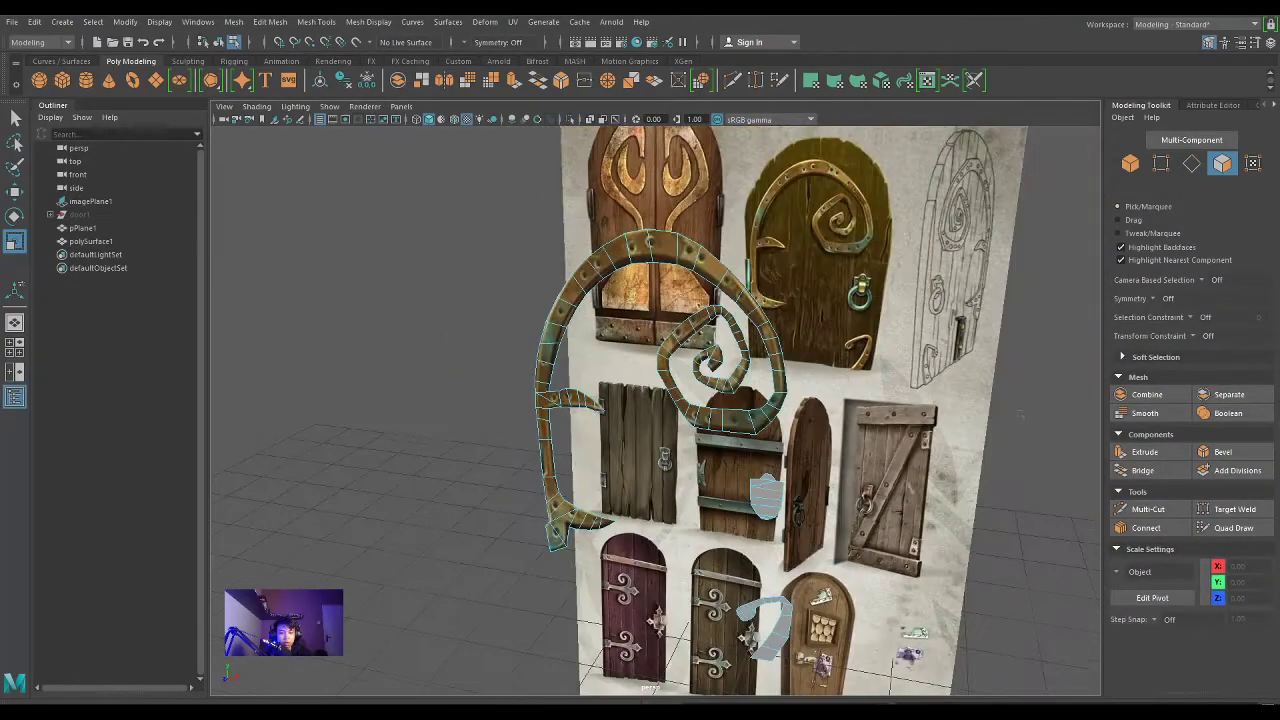
Step: Extrude the selected faces of the shield-shaped piece
shift+right_drag(775, 405, 710, 425)
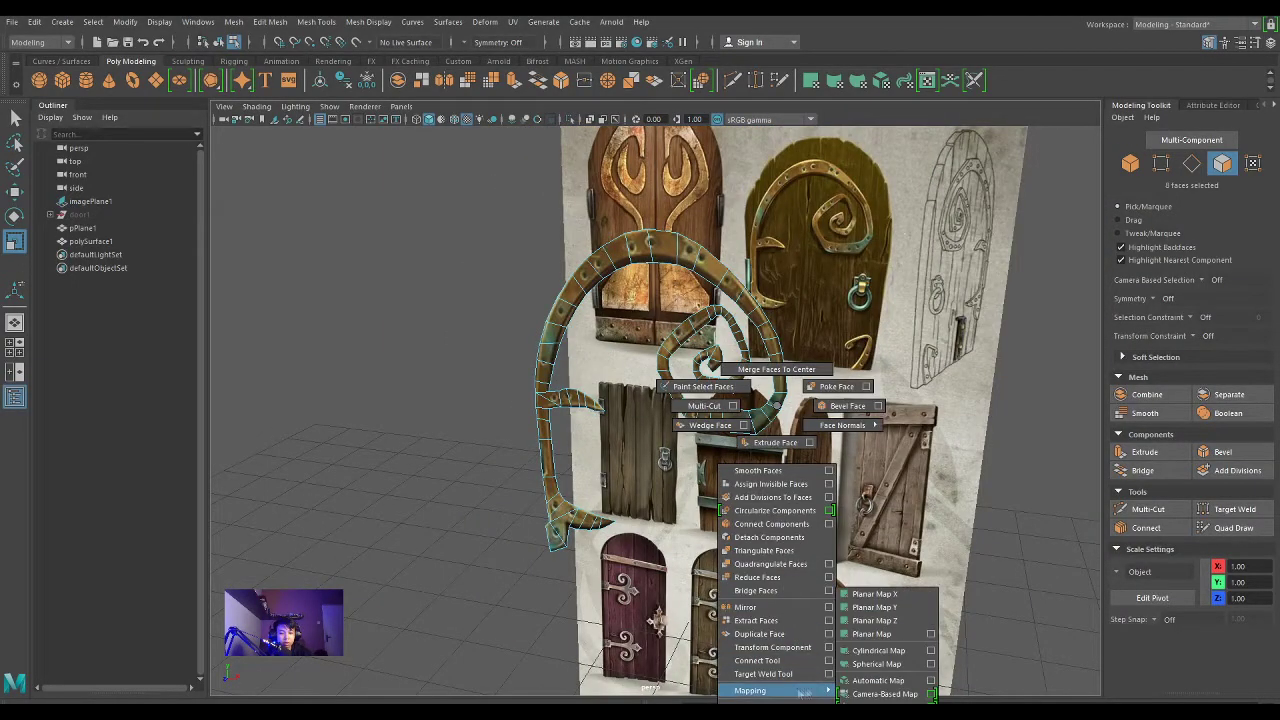
key(w)
mouse_move(763, 410)
shift+right_down()
mouse_move(765, 492)
mouse_move(763, 442)
shift+right_up()
right_drag(773, 322, 935, 325)
key(q)
alt+drag(770, 488, 840, 540)
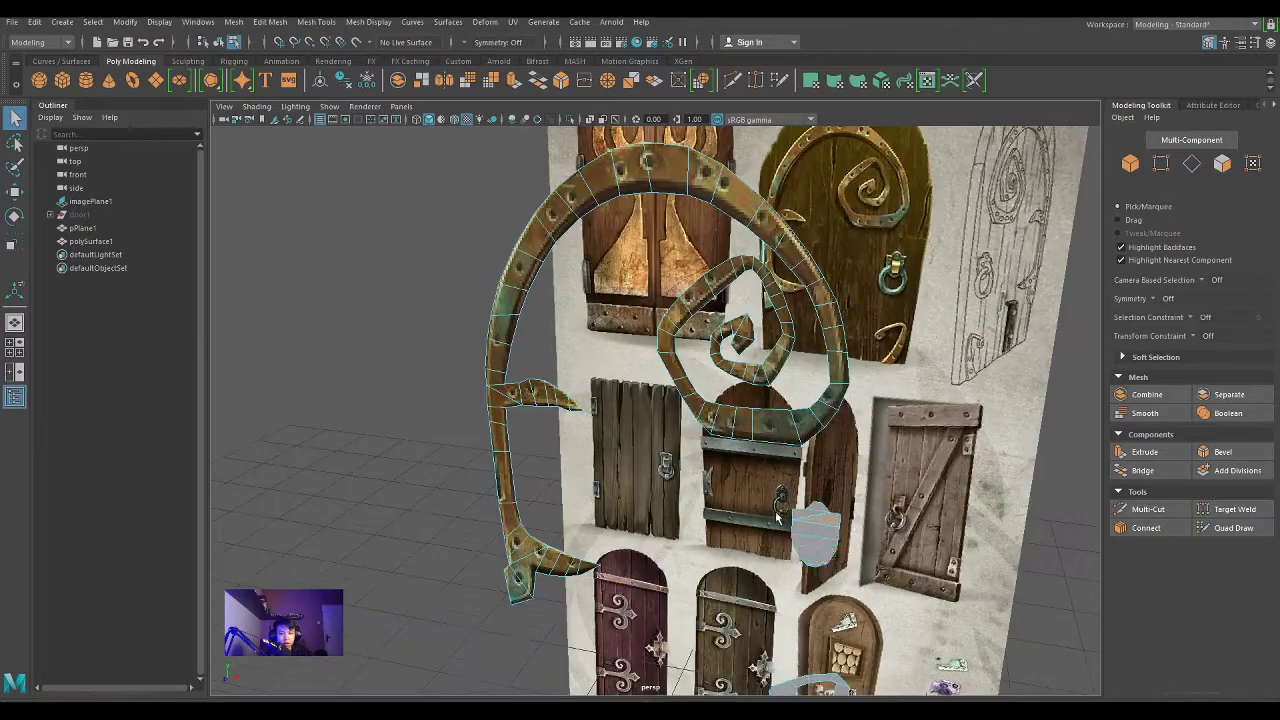
scroll(900, 546, up, 3)
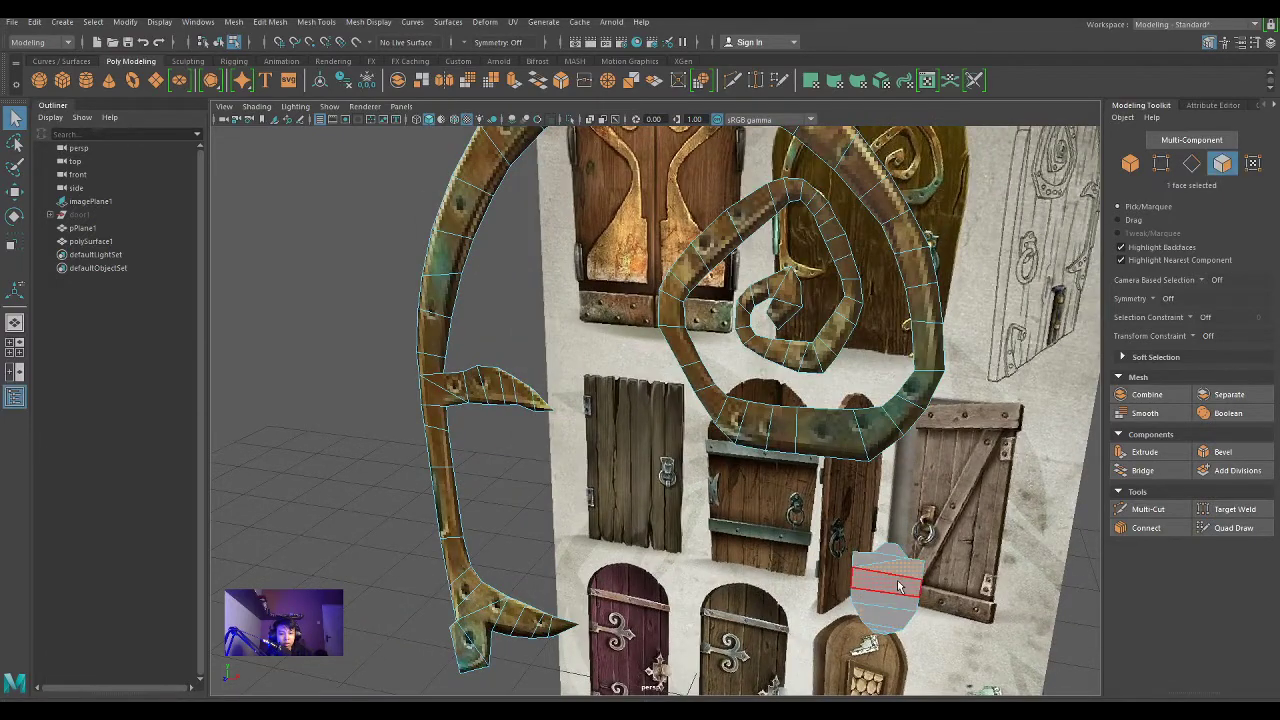
Step: Apply the door texture and planar UV mapping to the shield, checking its layout in the UV Editor
right_drag(898, 587, 1000, 606)
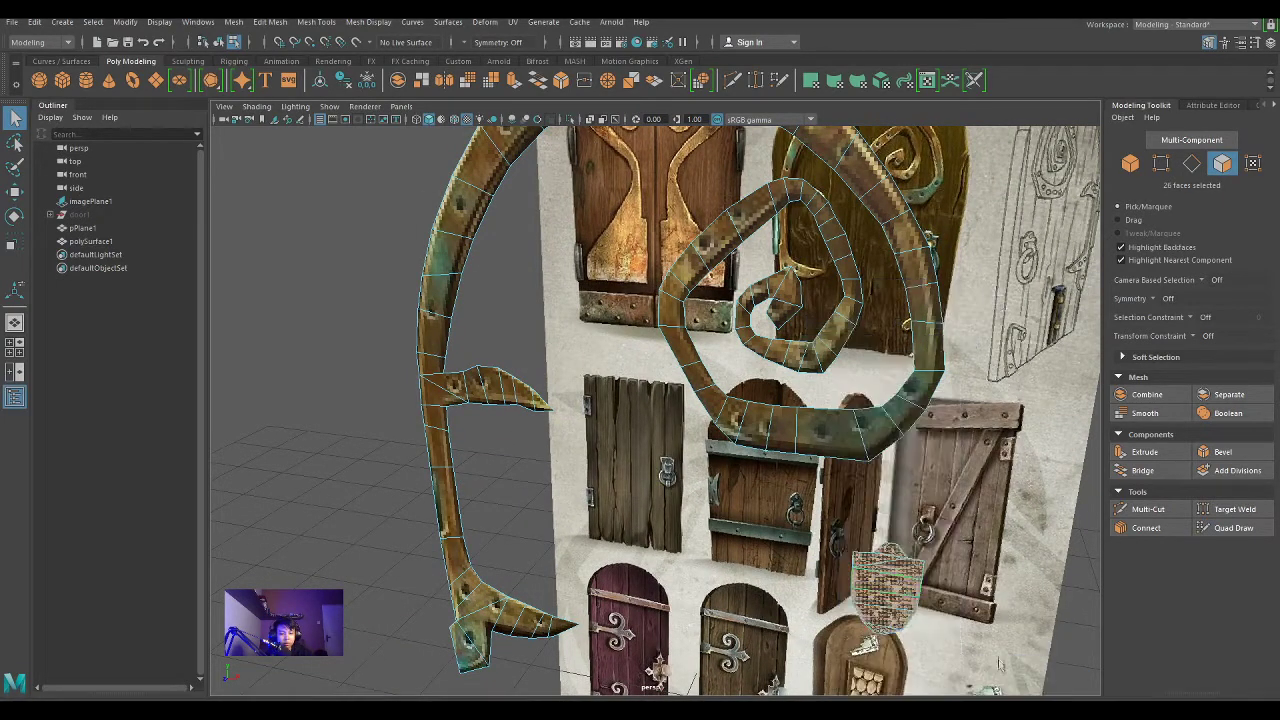
alt+drag(995, 600, 858, 566)
right_drag(858, 566, 960, 612)
click(927, 80)
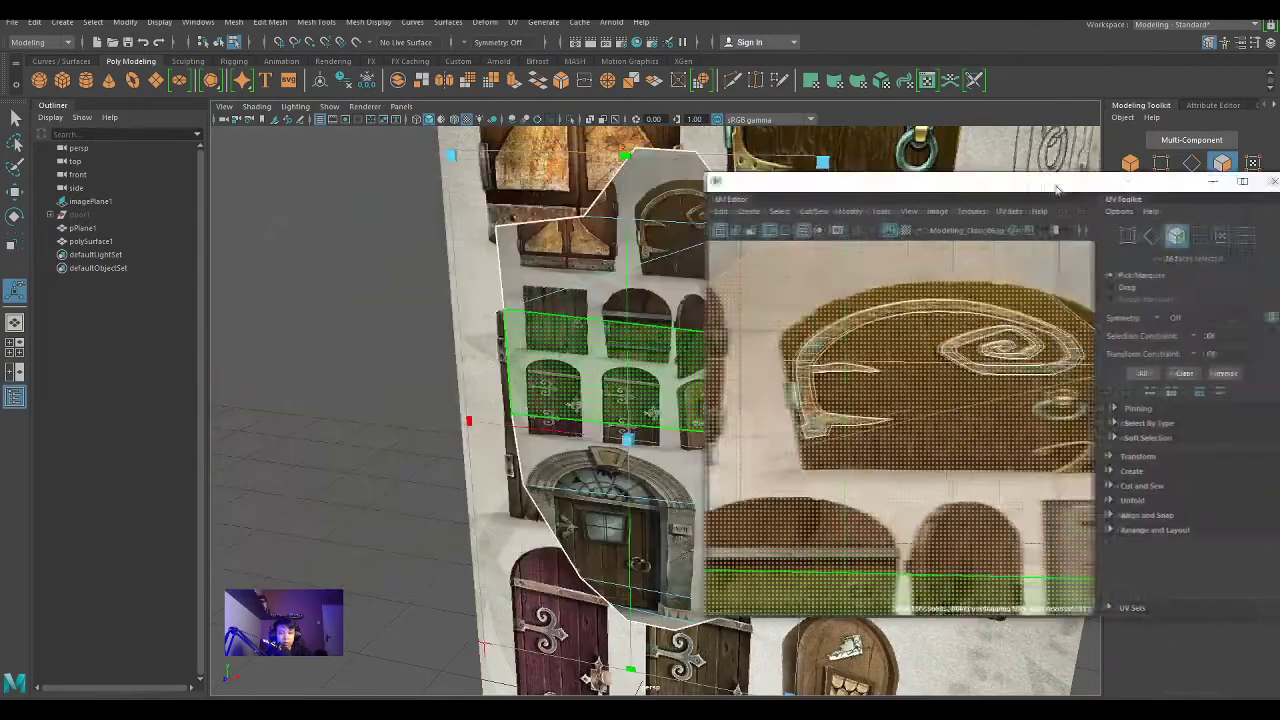
drag(500, 152, 1058, 187)
mouse_move(1000, 300)
alt+mouse_down()
mouse_move(723, 205)
mouse_move(640, 215)
alt+mouse_up()
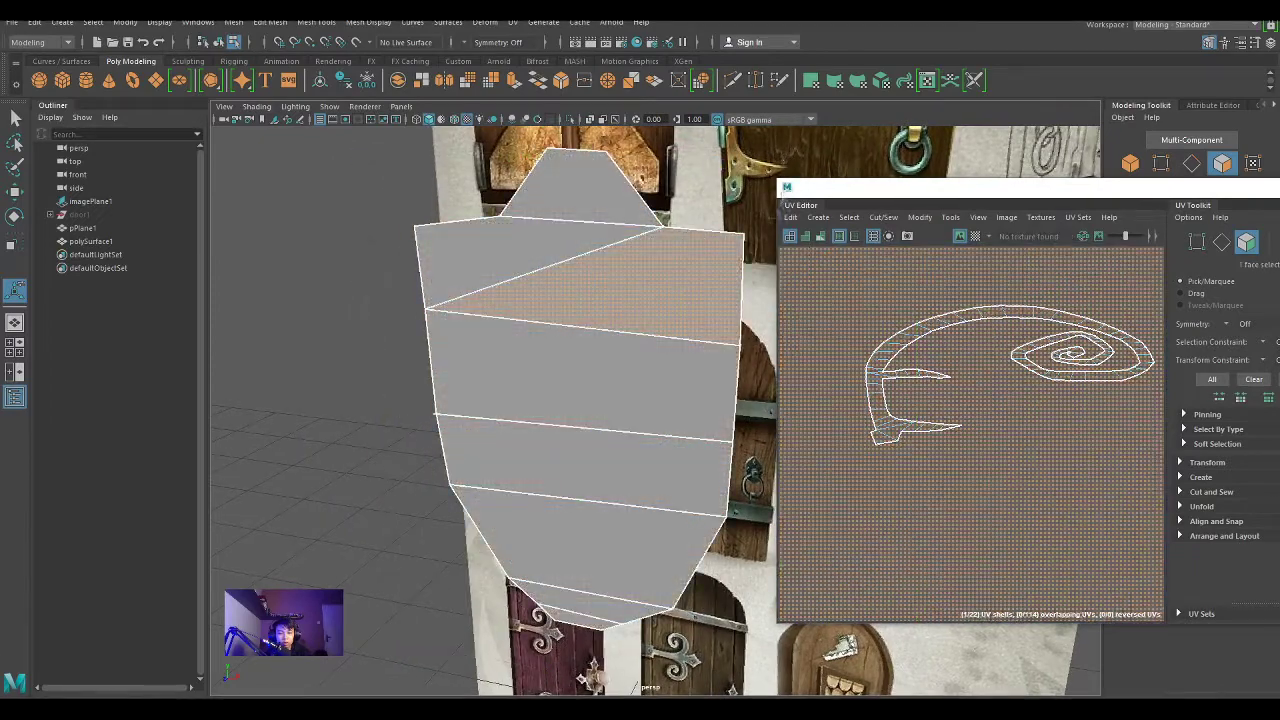
scroll(712, 424, up, 5)
drag(950, 187, 716, 187)
click(1114, 200)
mouse_move(629, 323)
right_down()
mouse_move(629, 407)
mouse_move(753, 632)
mouse_move(753, 621)
right_up()
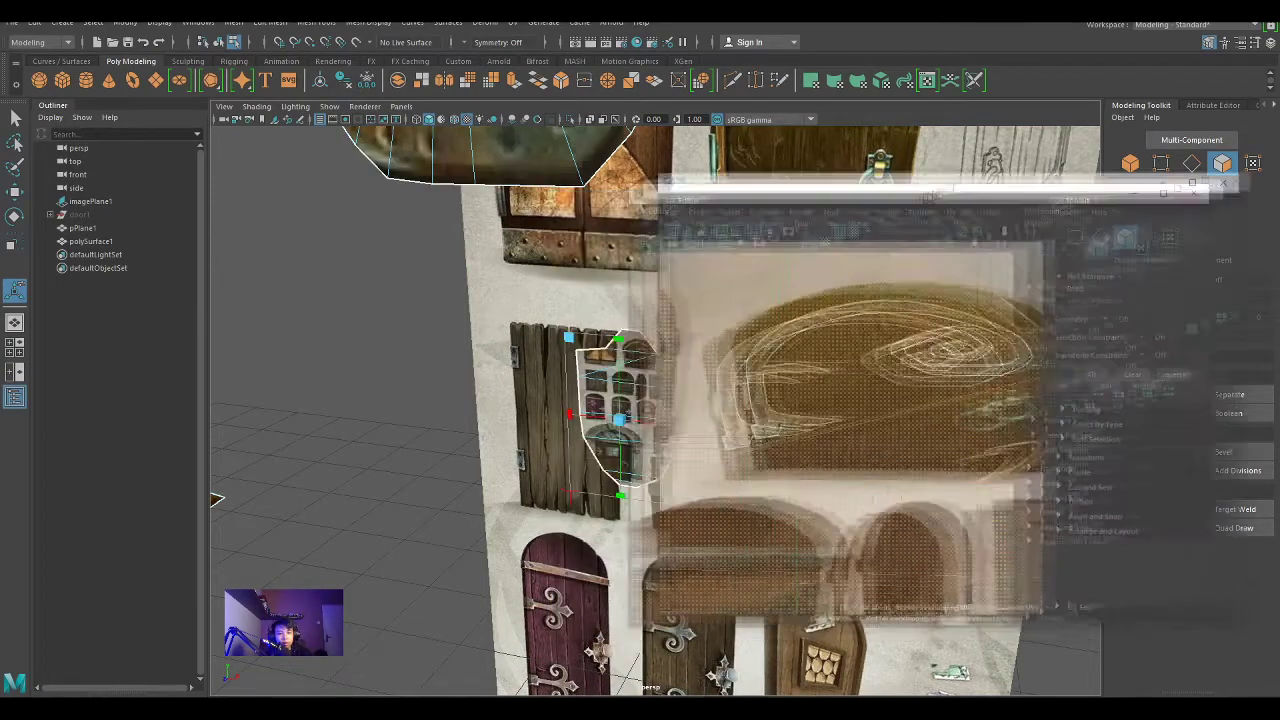
Step: Frame the texture sheet and shrink the shield's UV shell to about half size
key(f)
key(r)
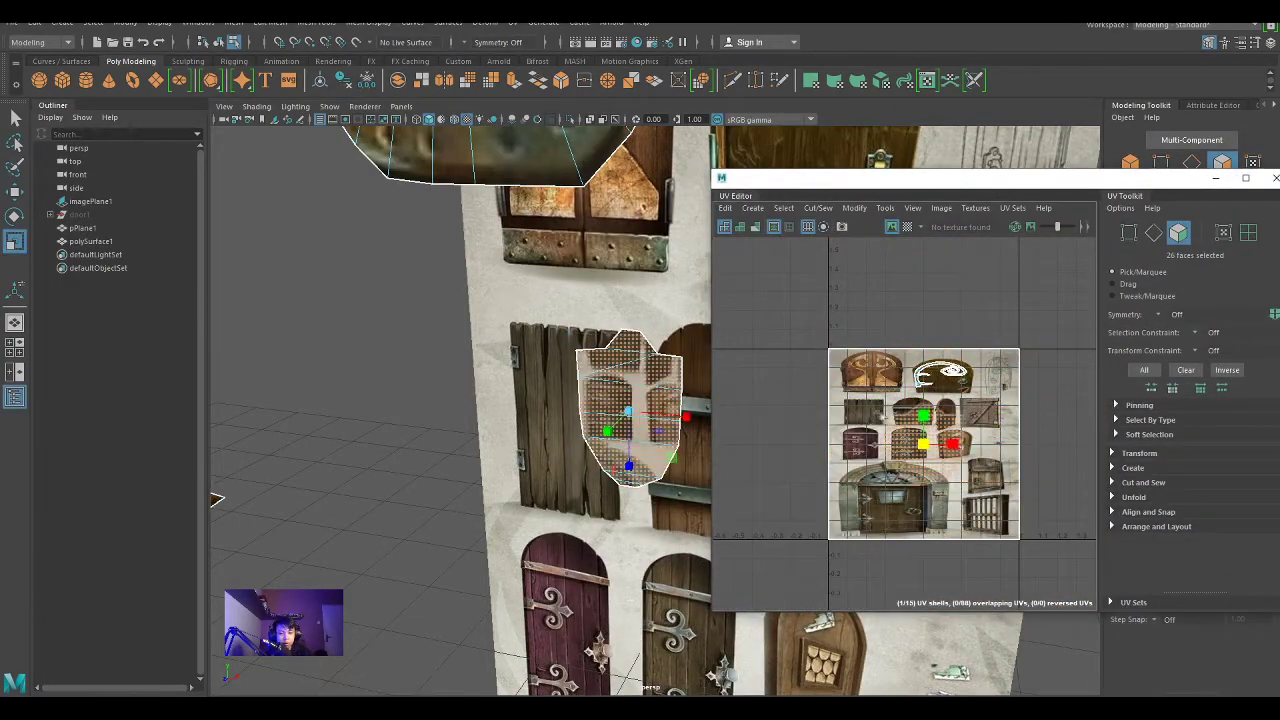
scroll(918, 440, up, 2)
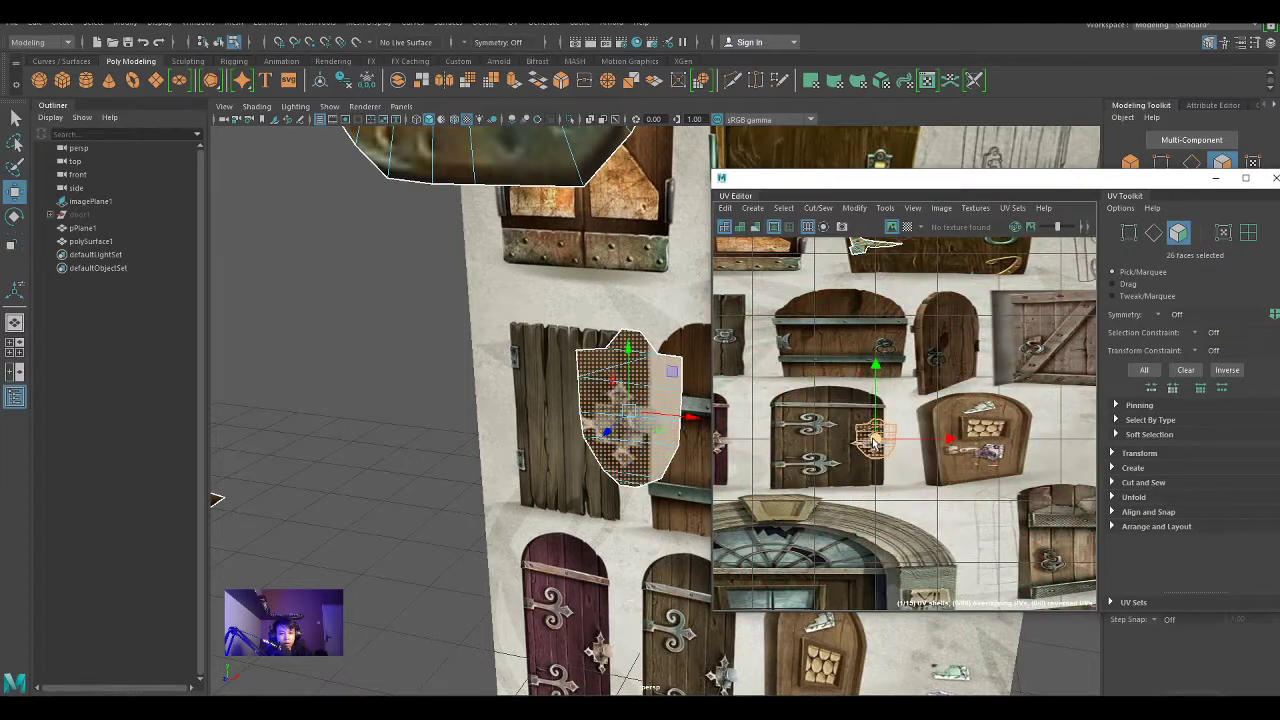
key(f)
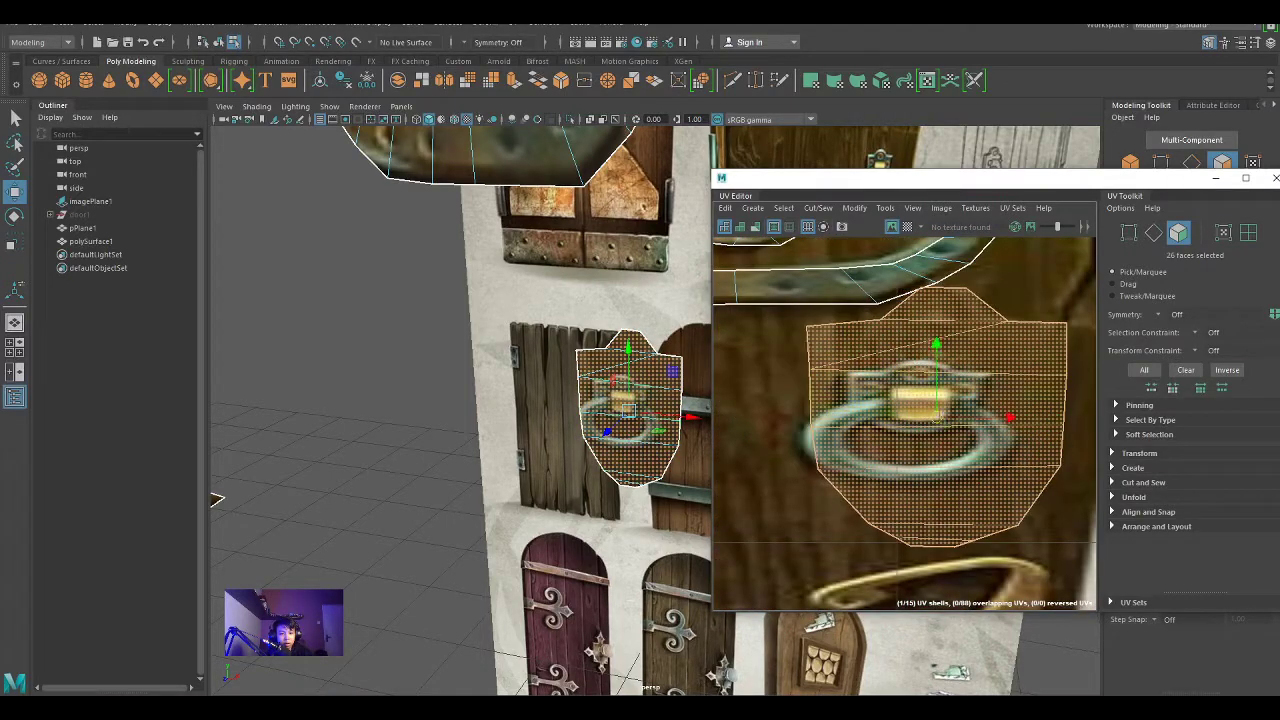
middle_drag(1006, 417, 940, 420)
Step: Shorten the shield's UV shell vertically and nudge it onto the knocker's ring plate
key(w)
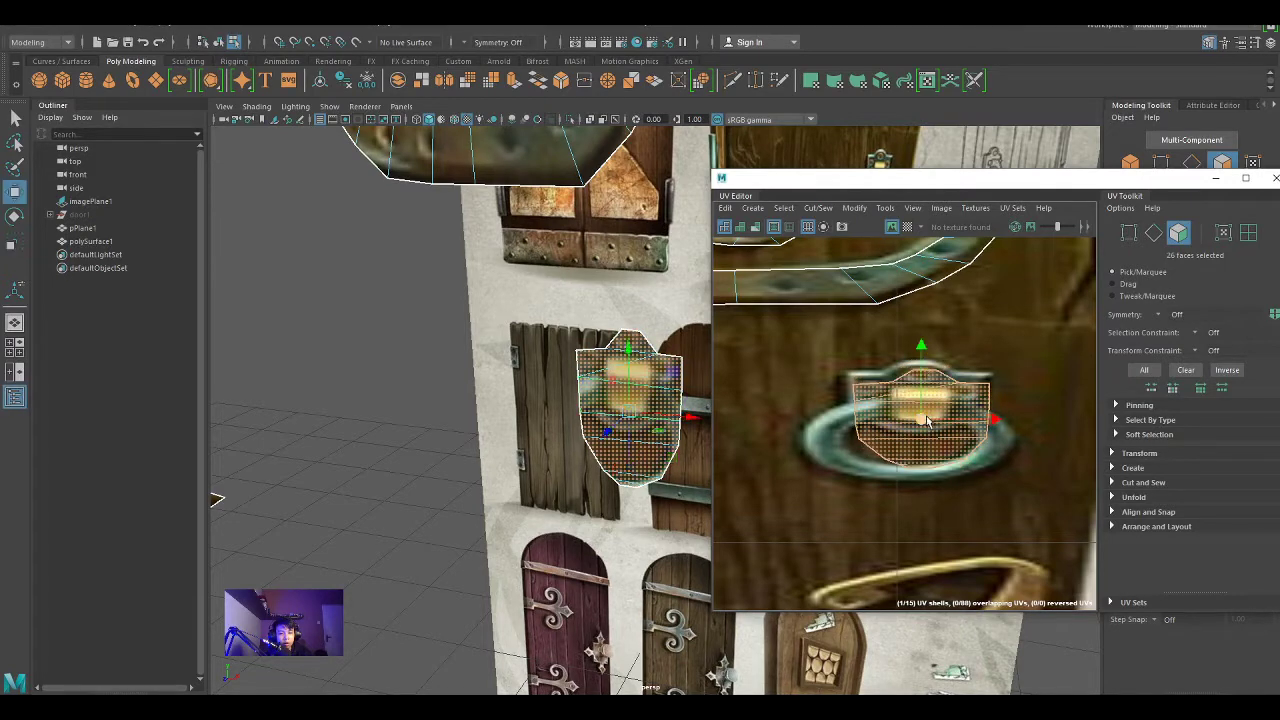
key(r)
drag(913, 353, 913, 378)
key(w)
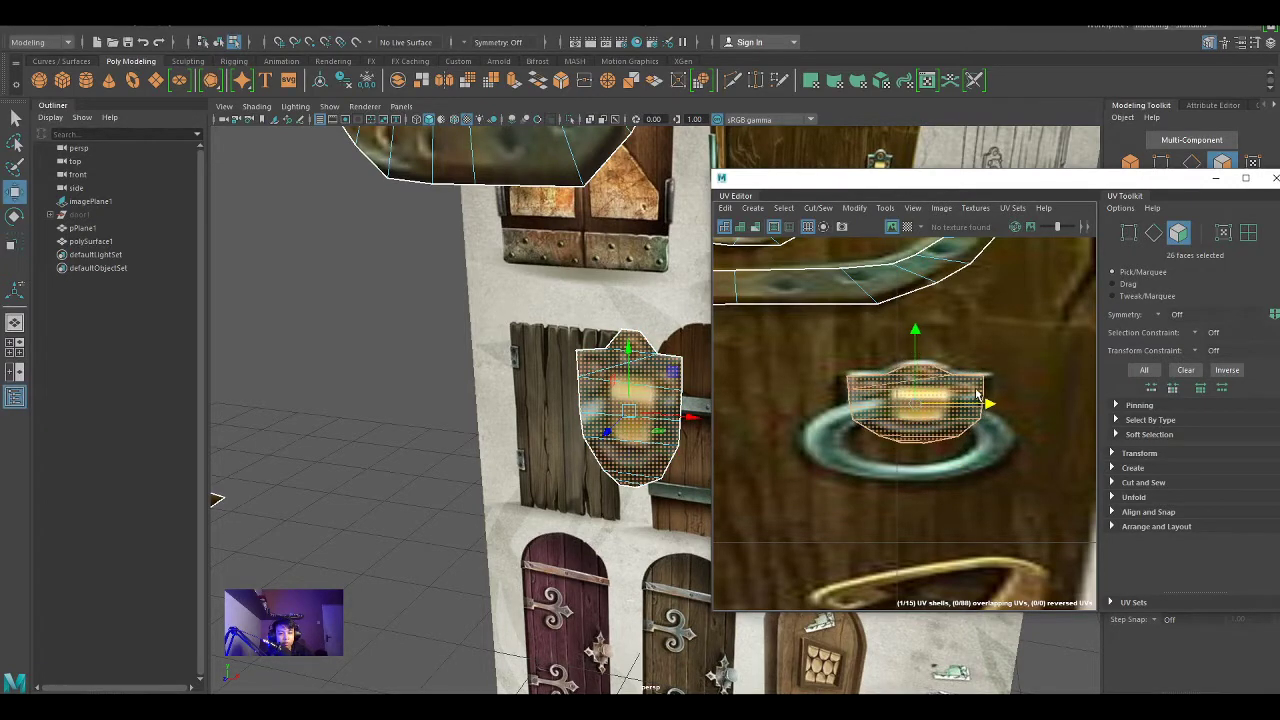
key(w)
drag(918, 400, 921, 397)
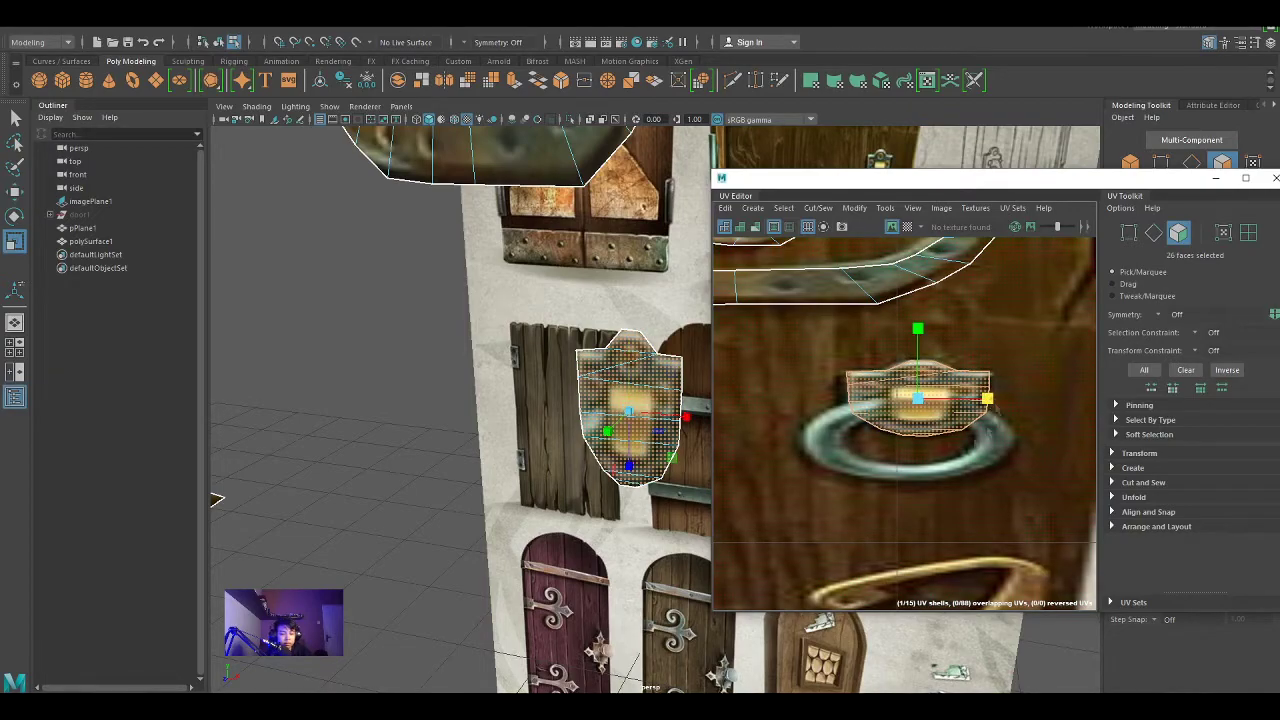
scroll(993, 400, down, 3)
Step: Orbit around the door plane and select the curved strip's faces
alt+drag(740, 396, 1097, 262)
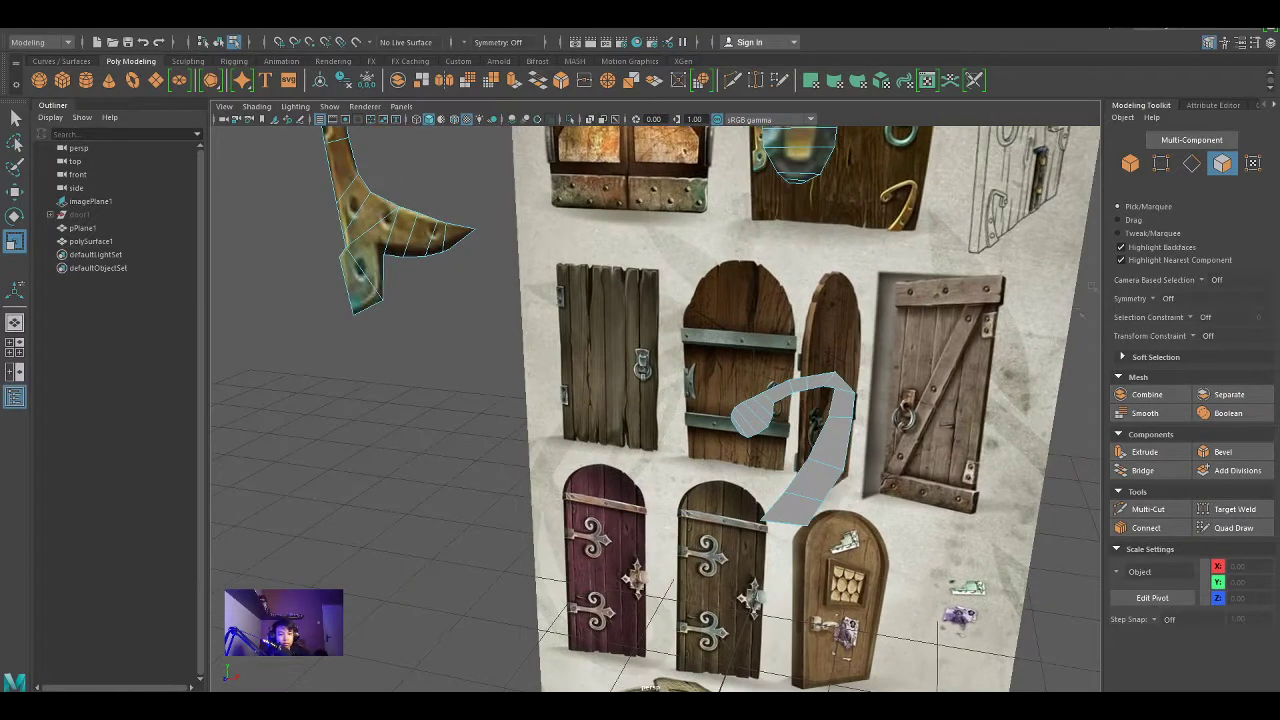
key(ctrl+F11)
right_drag(843, 322, 856, 557)
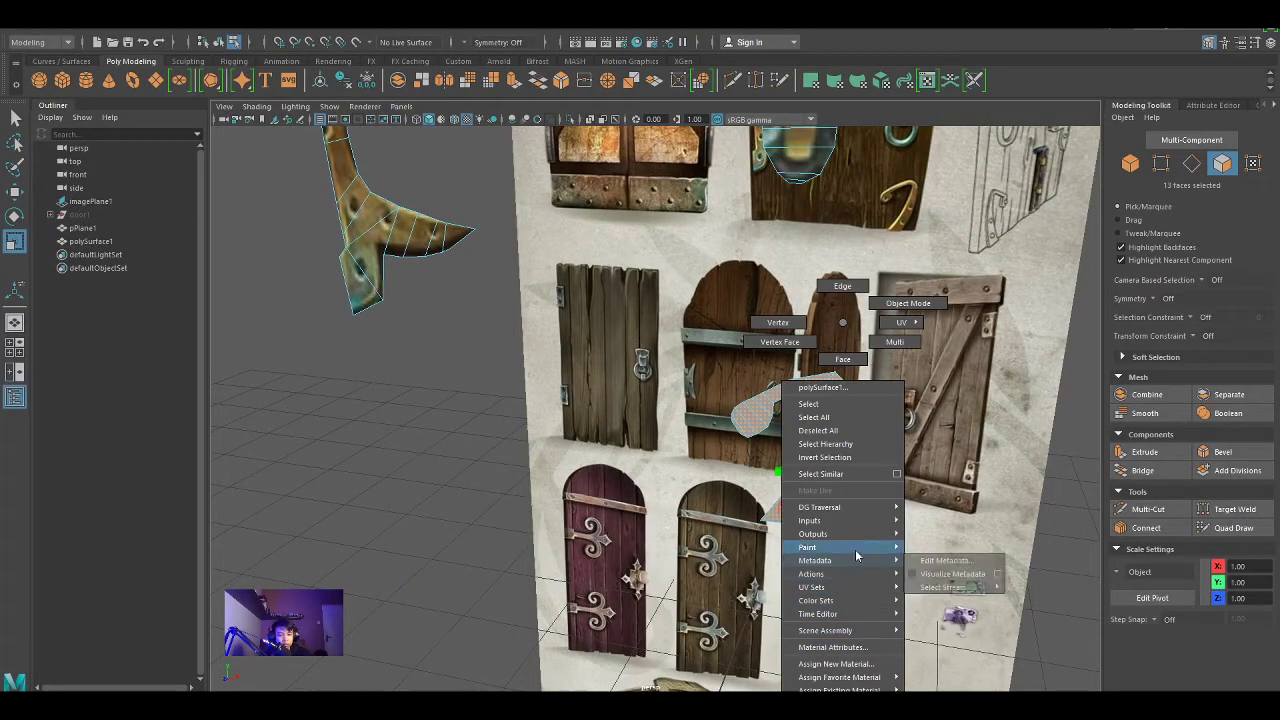
Step: Move the curved strip's UV shell onto the brass hook and resize it to fit
mouse_move(870, 680)
shift+right_down()
mouse_move(880, 683)
mouse_move(903, 612)
shift+right_up()
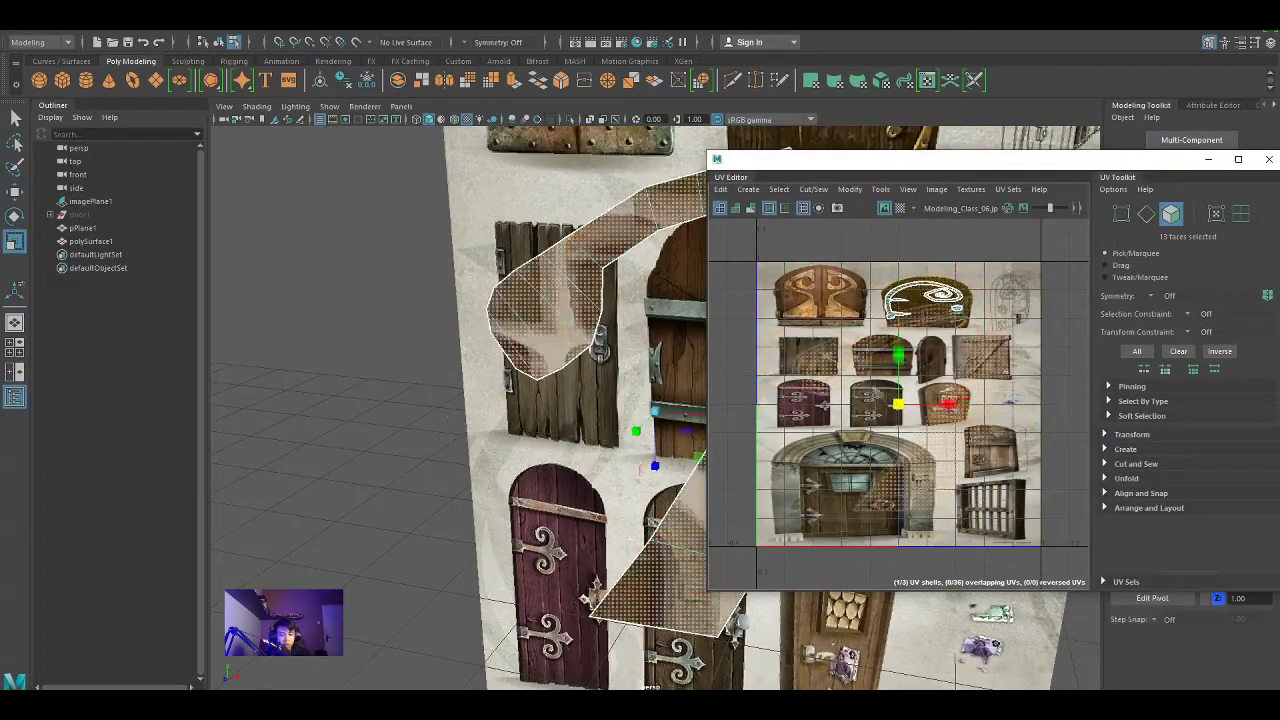
scroll(884, 288, up, 5)
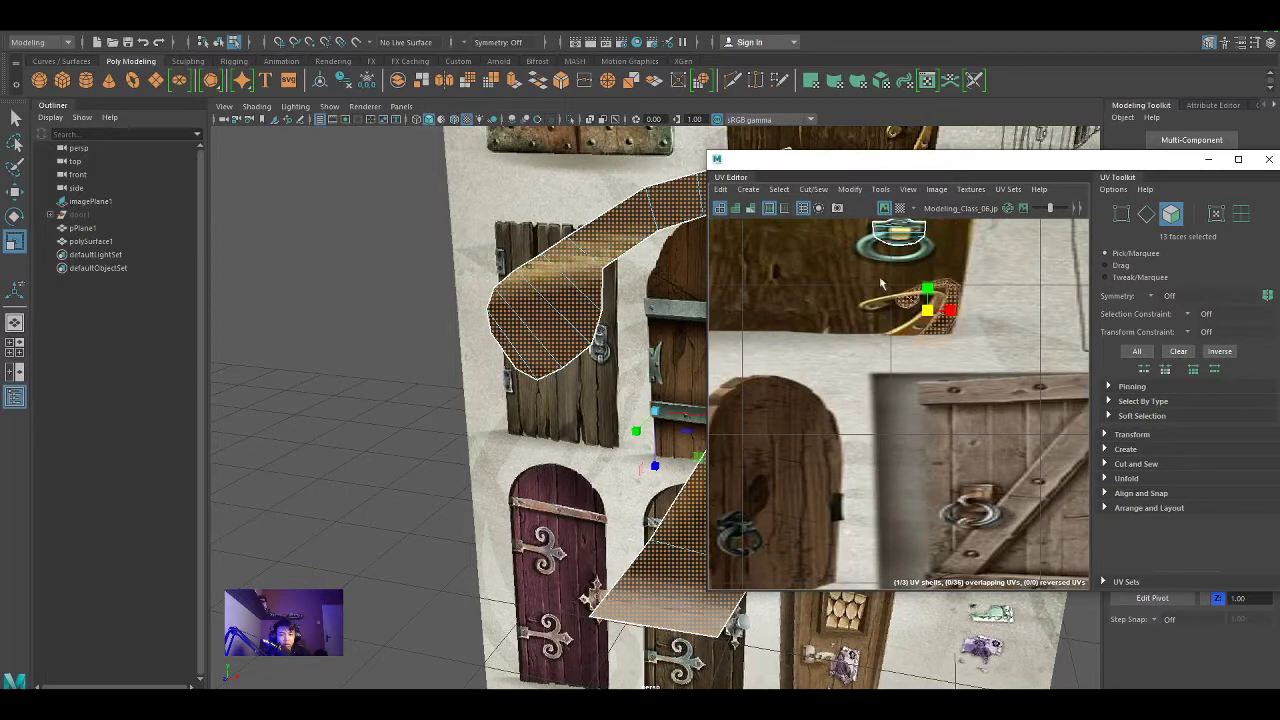
scroll(884, 288, up, 2)
key(w)
drag(884, 300, 898, 322)
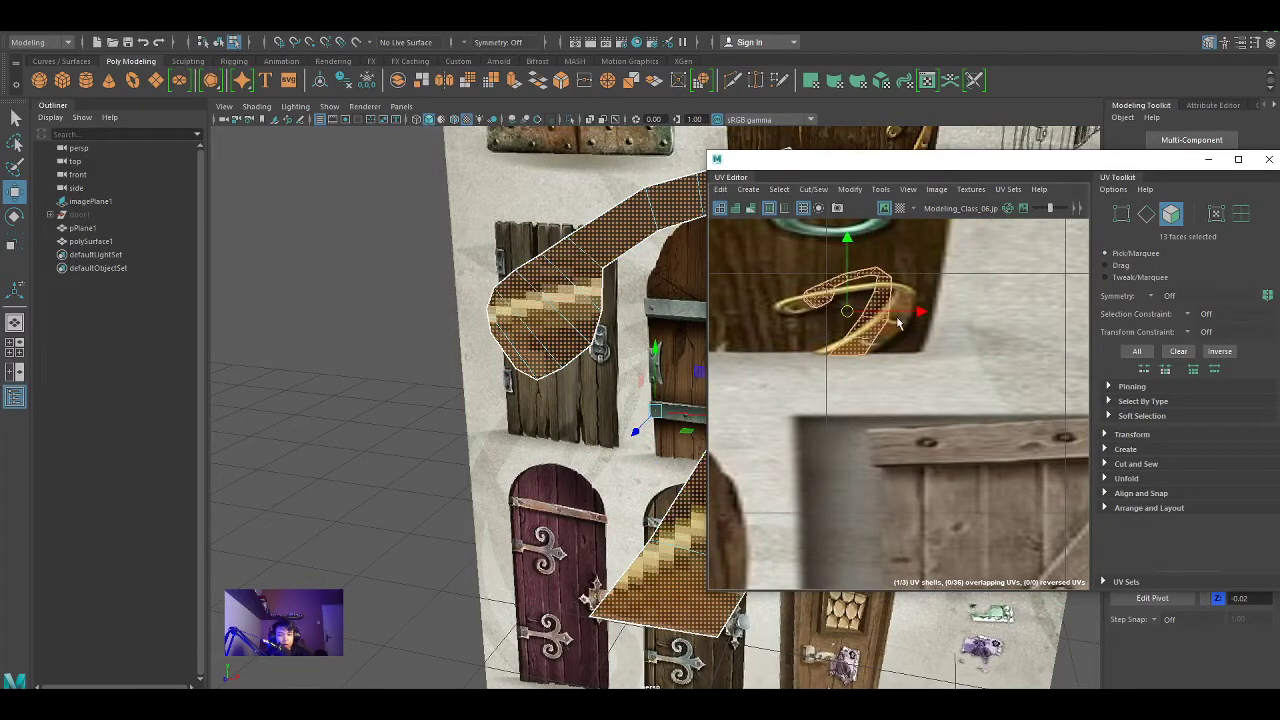
key(r)
drag(847, 243, 853, 250)
Step: Fine-tune the strip's UV position and scale along the hook, then close the UV layout
key(w)
drag(845, 312, 841, 317)
key(r)
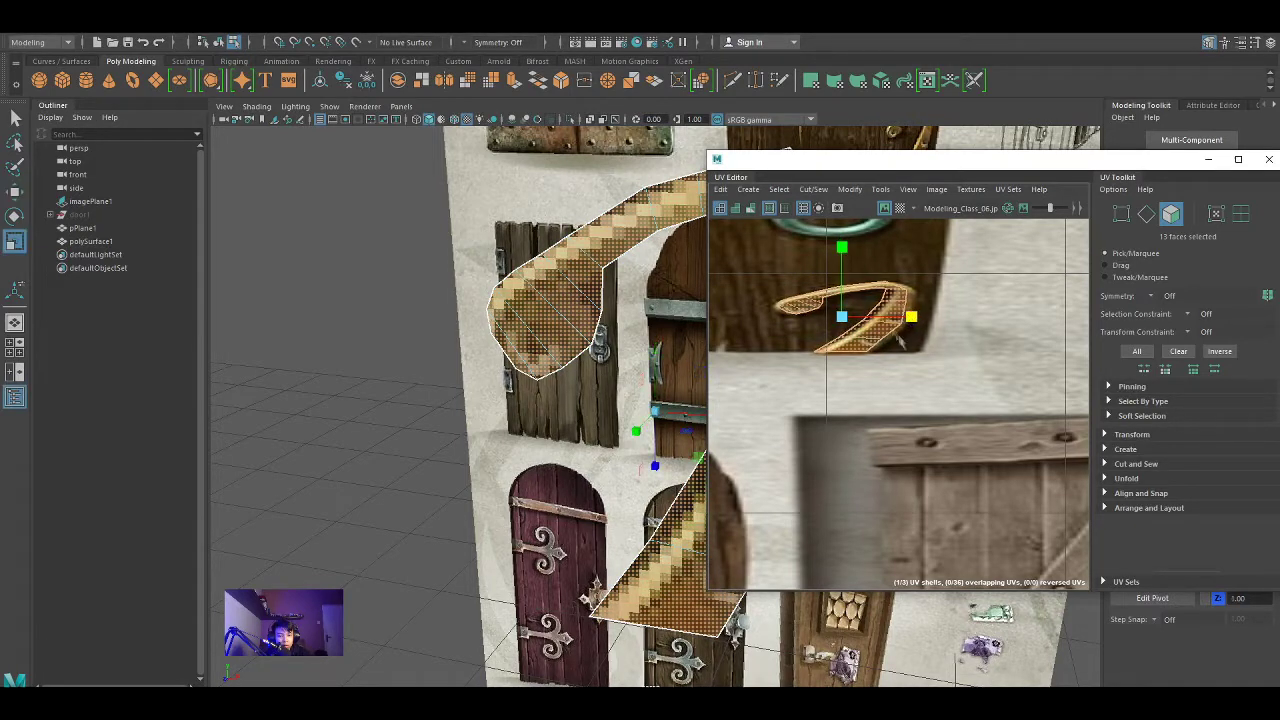
drag(841, 316, 850, 318)
key(w)
key(r)
key(w)
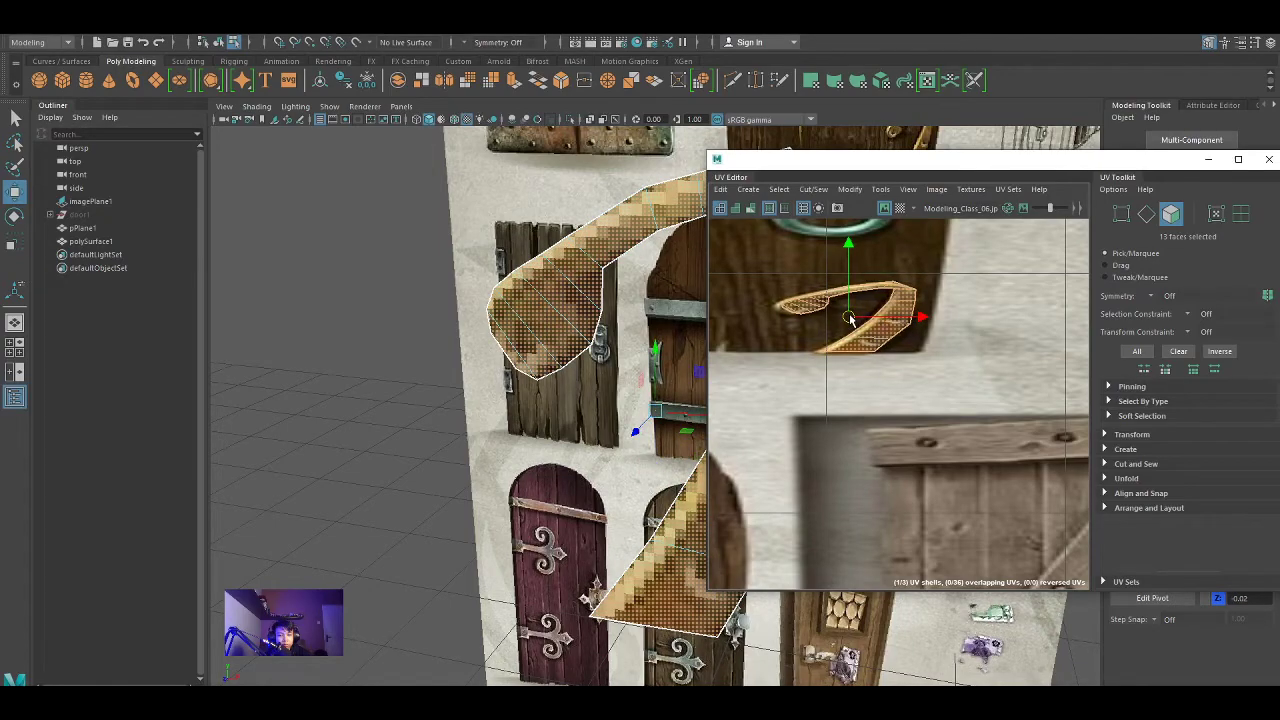
click(1211, 157)
alt+drag(820, 300, 640, 250)
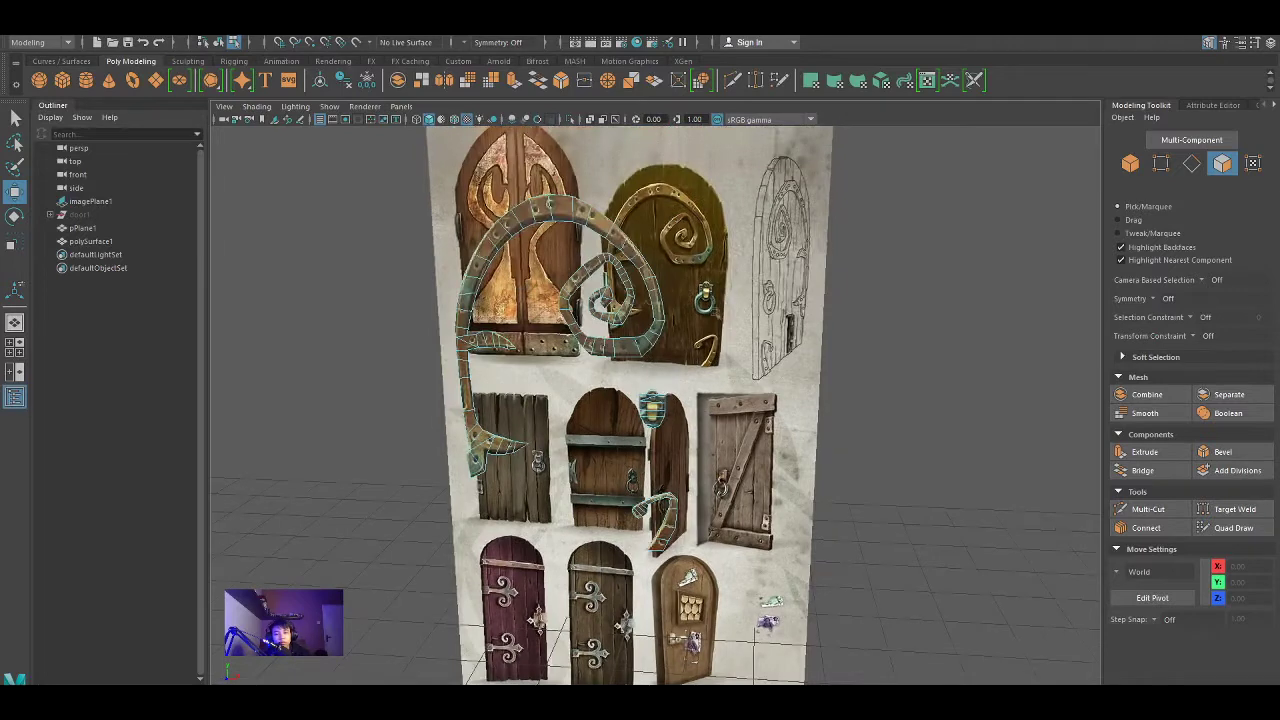
double_click(540, 208)
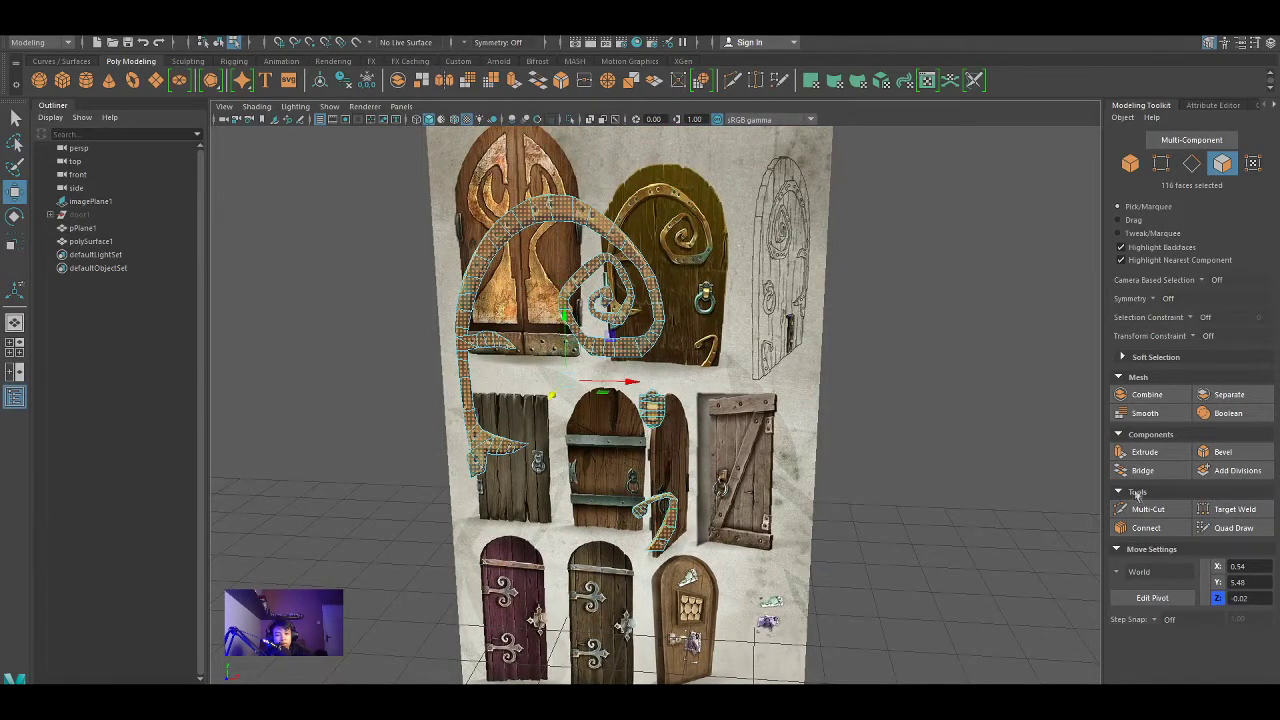
Step: Extrude all 116 ornament faces and orbit to check their new thickness
click(1144, 452)
alt+drag(947, 512, 580, 295)
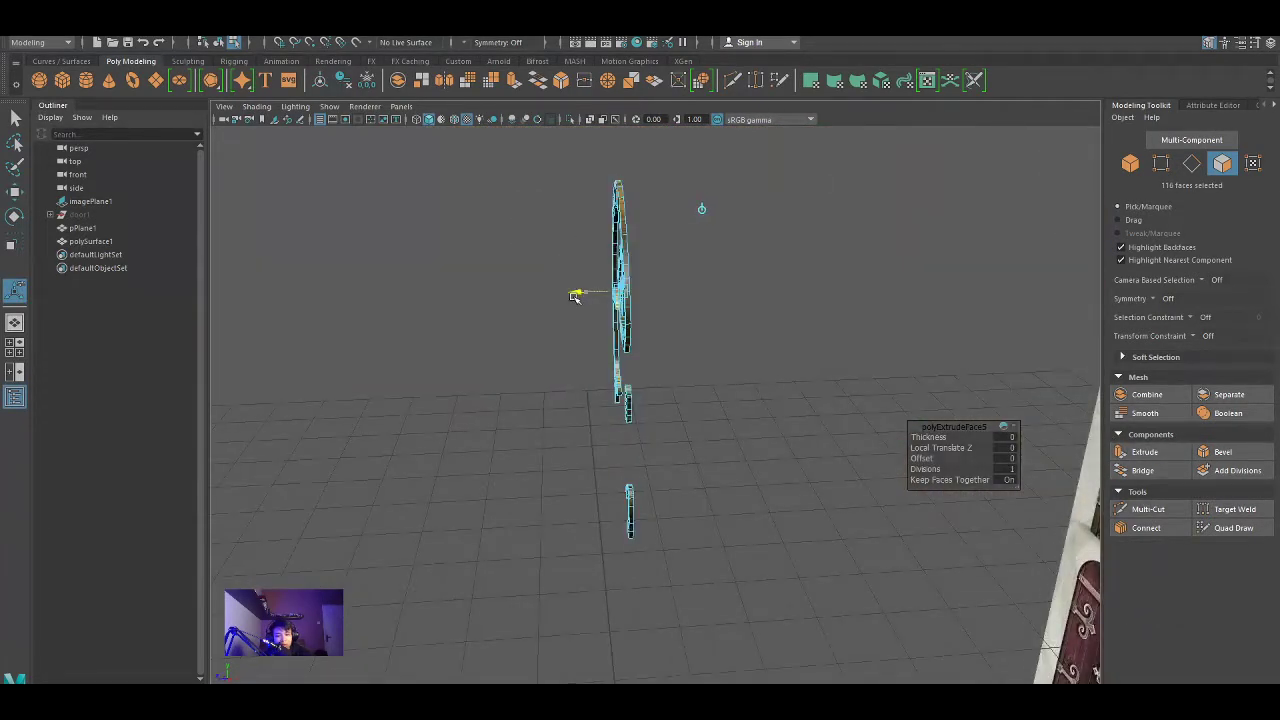
mouse_move(760, 286)
alt+mouse_down()
mouse_move(920, 277)
mouse_move(857, 283)
mouse_move(867, 294)
alt+mouse_up()
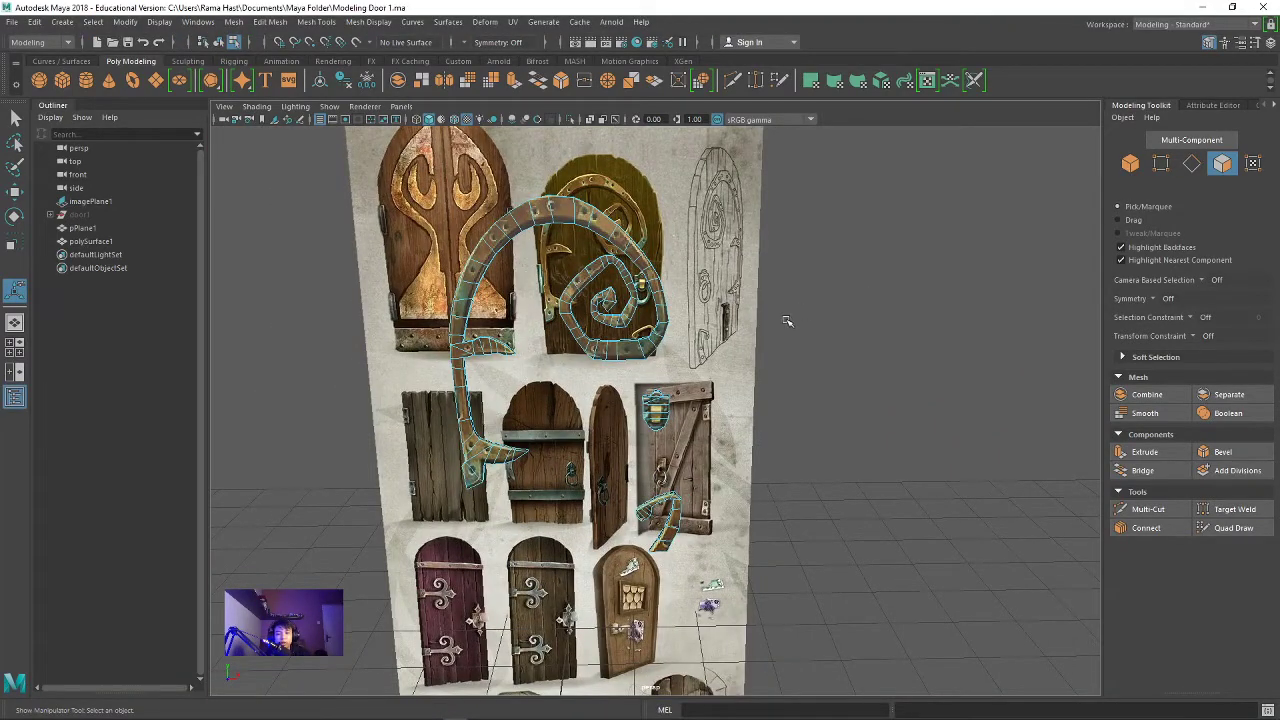
scroll(557, 274, up, 3)
scroll(563, 305, down, 3)
mouse_move(704, 338)
alt+mouse_down()
mouse_move(729, 363)
mouse_move(912, 407)
alt+mouse_up()
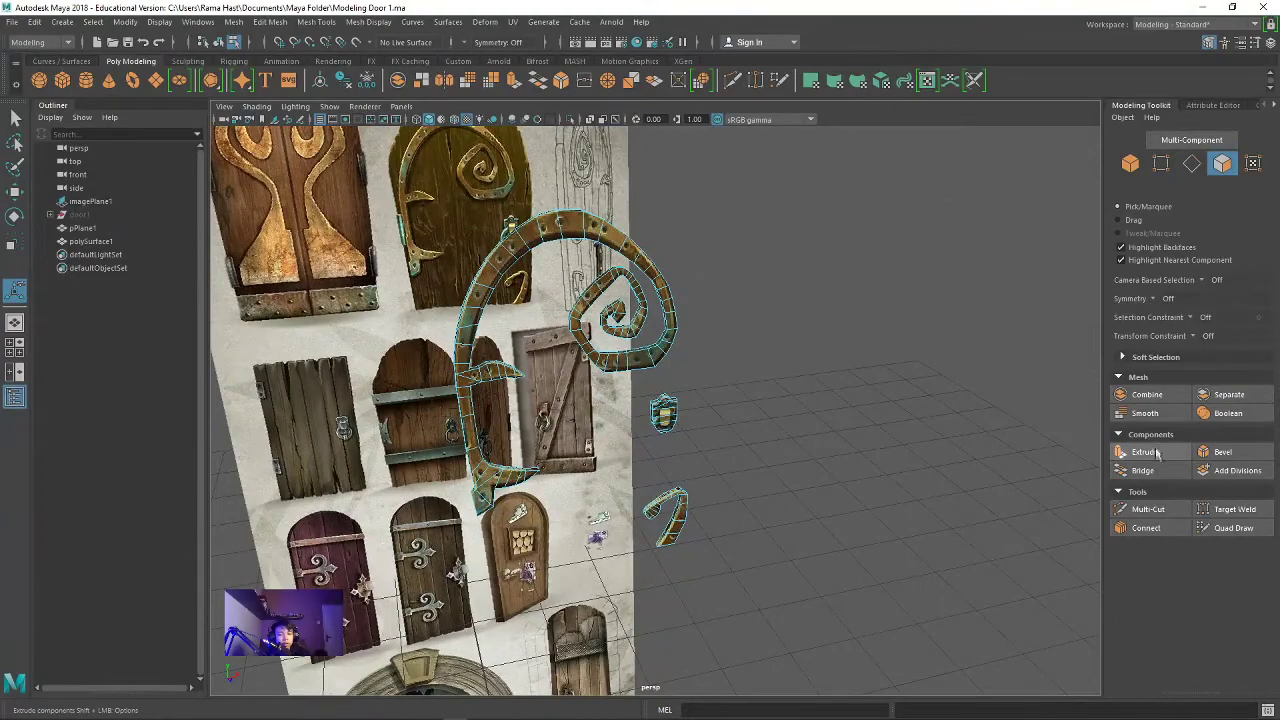
Step: Add an edge loop around the shield with Multi-Cut and discard the unfinished side cut
click(1148, 509)
scroll(820, 405, up, 5)
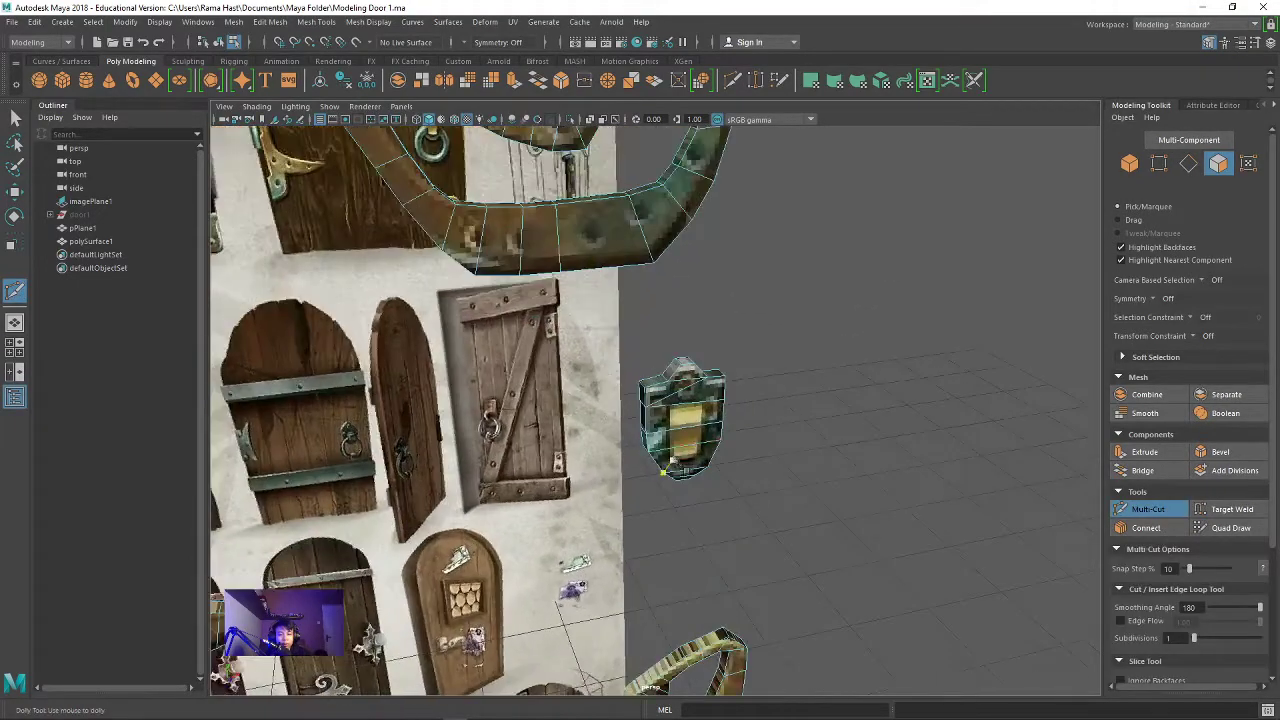
mouse_move(820, 405)
alt+mouse_down()
mouse_move(978, 347)
mouse_move(971, 375)
mouse_move(785, 480)
alt+mouse_up()
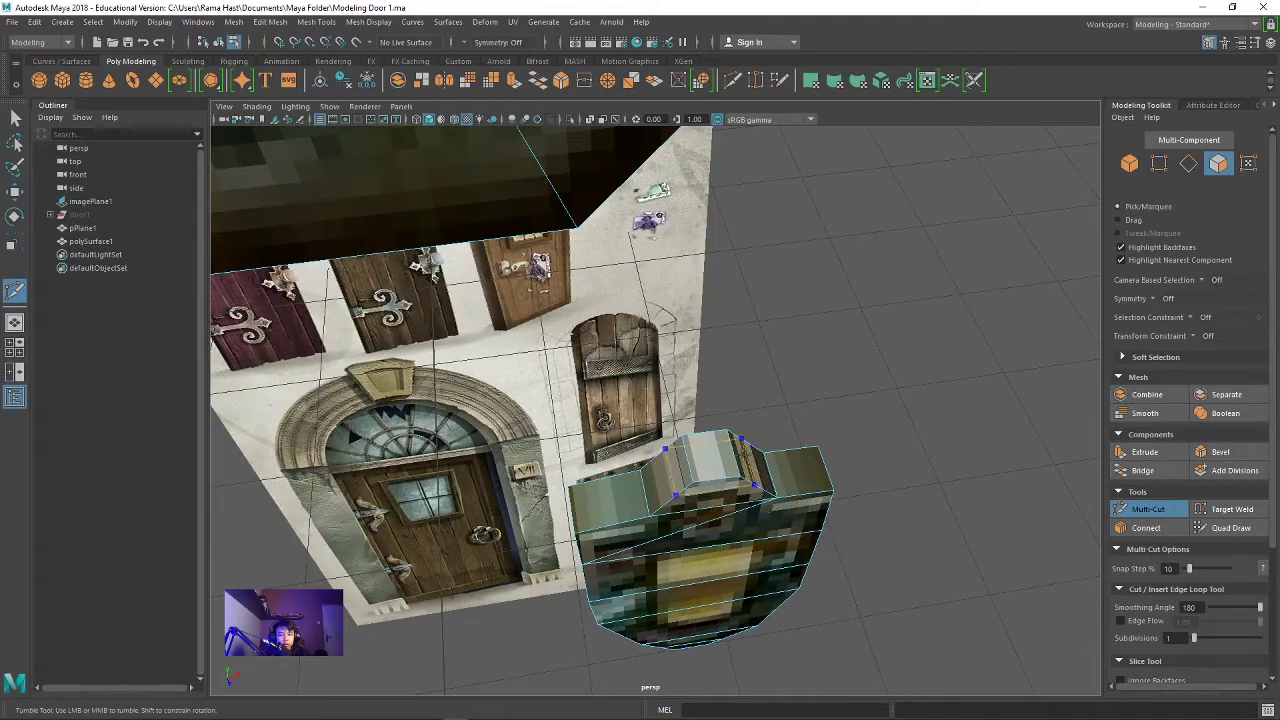
ctrl+click(700, 465)
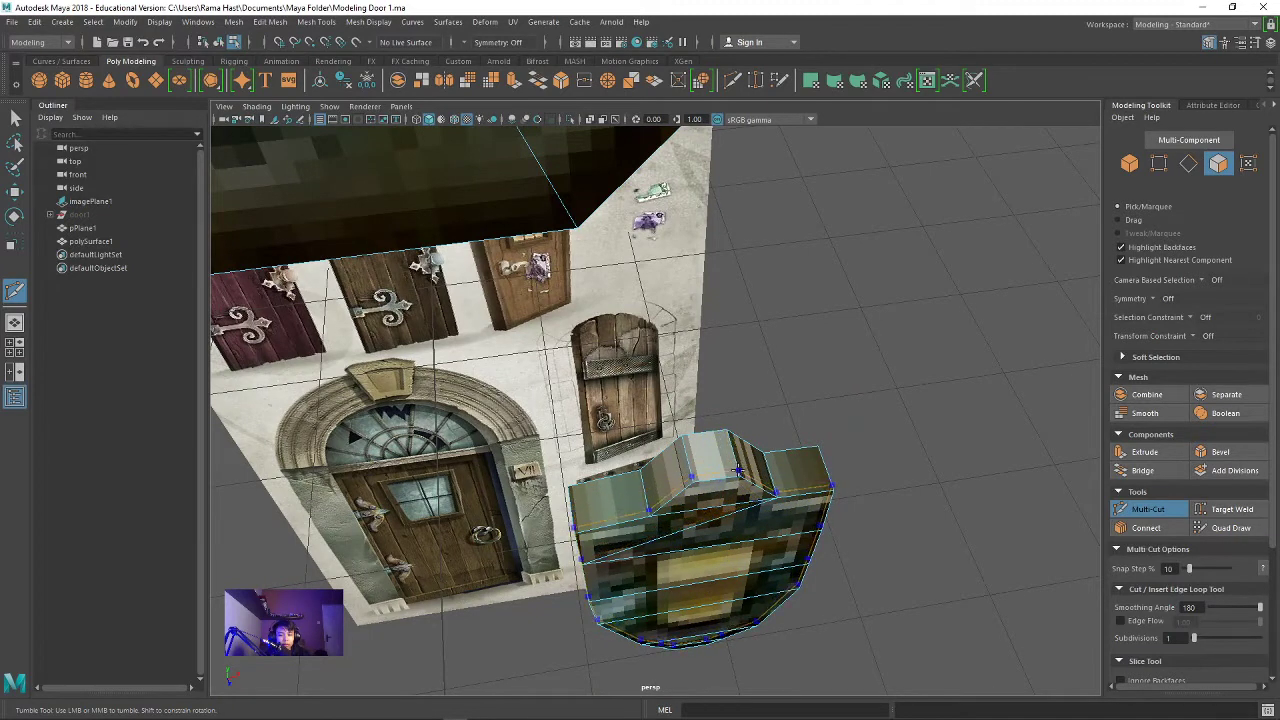
click(572, 488)
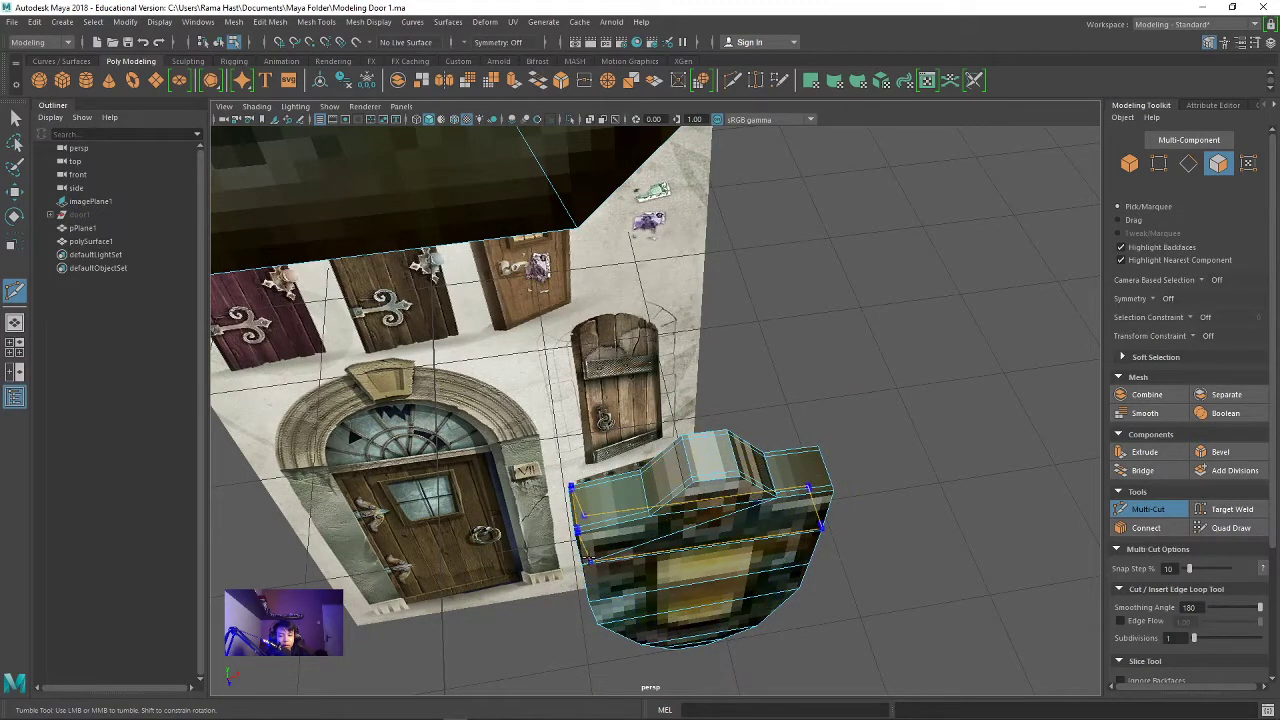
mouse_move(779, 580)
alt+mouse_down()
mouse_move(871, 371)
mouse_move(563, 265)
alt+mouse_up()
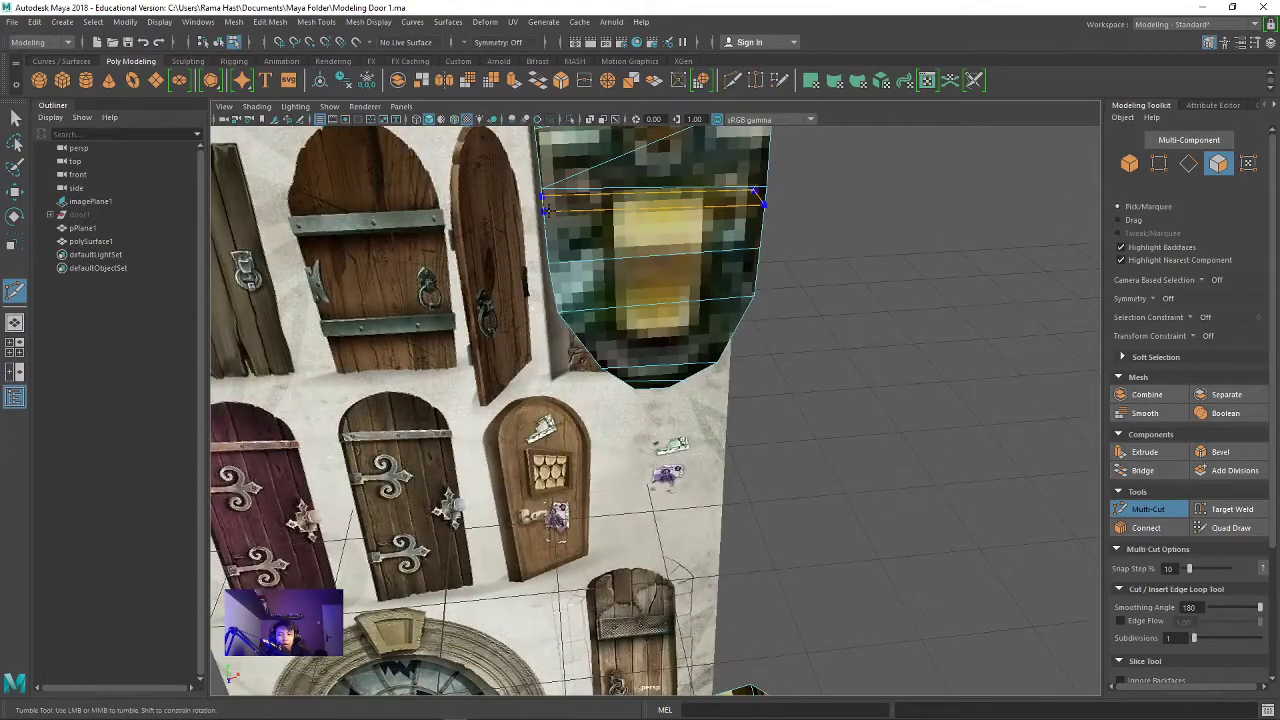
key(BackSpace)
key(BackSpace)
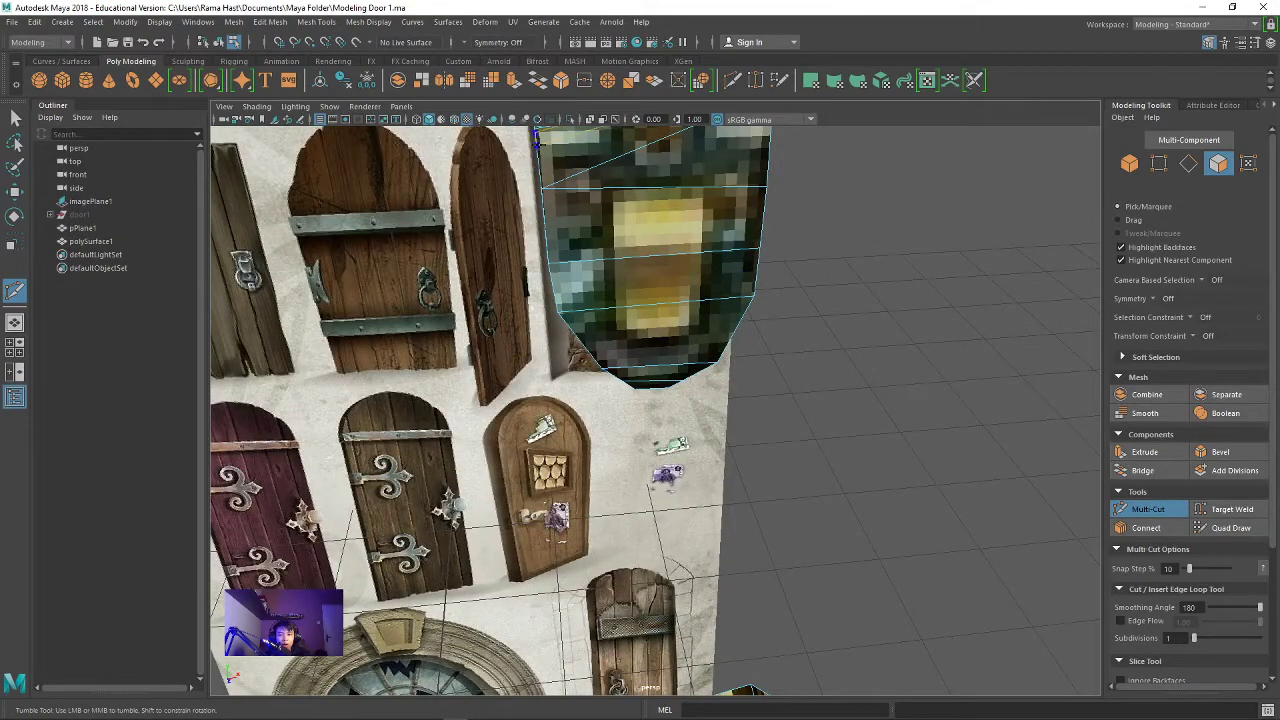
alt+drag(855, 298, 760, 303)
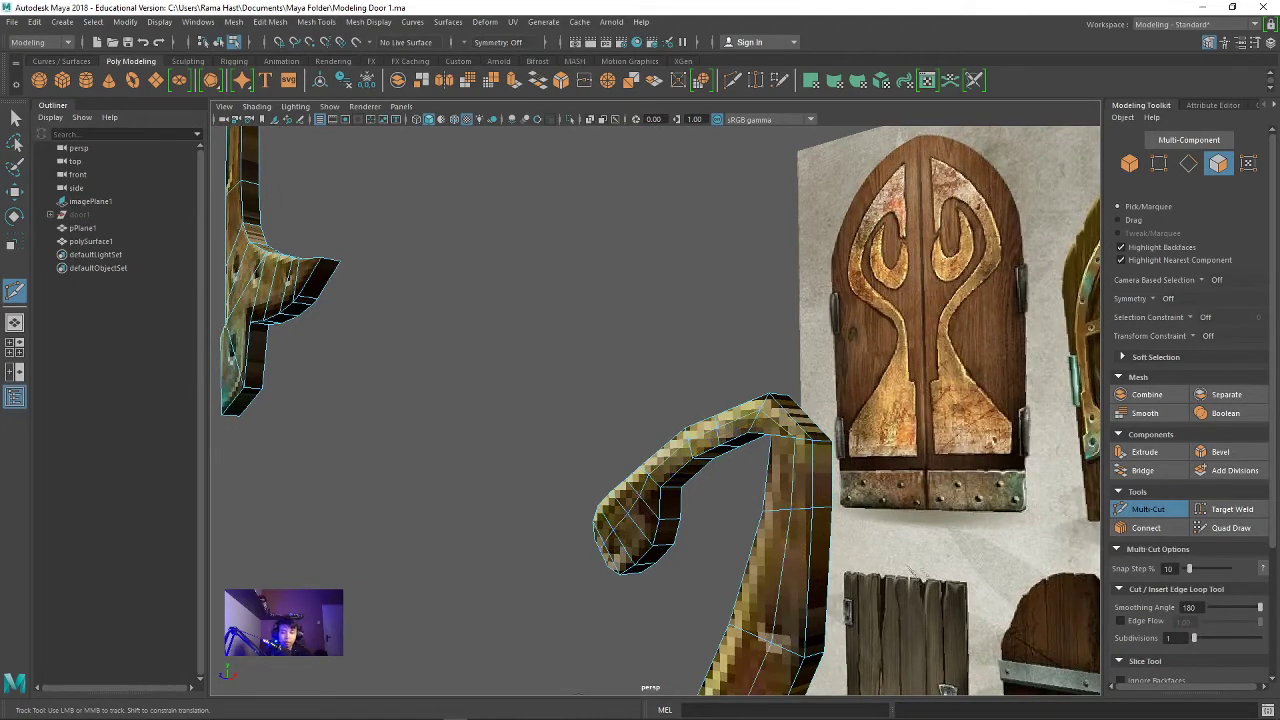
Step: Orbit and pan until the door reference sheet and its hooks face the camera
alt+drag(920, 466, 900, 470)
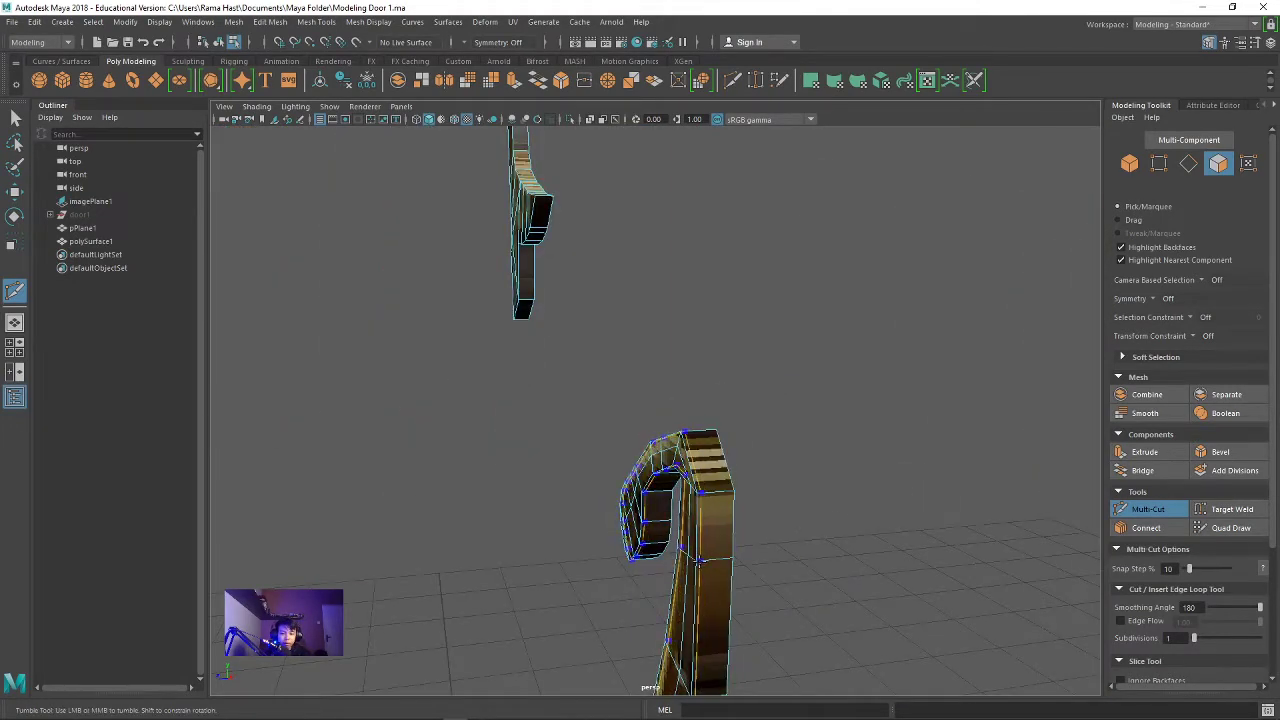
alt+drag(900, 470, 760, 450)
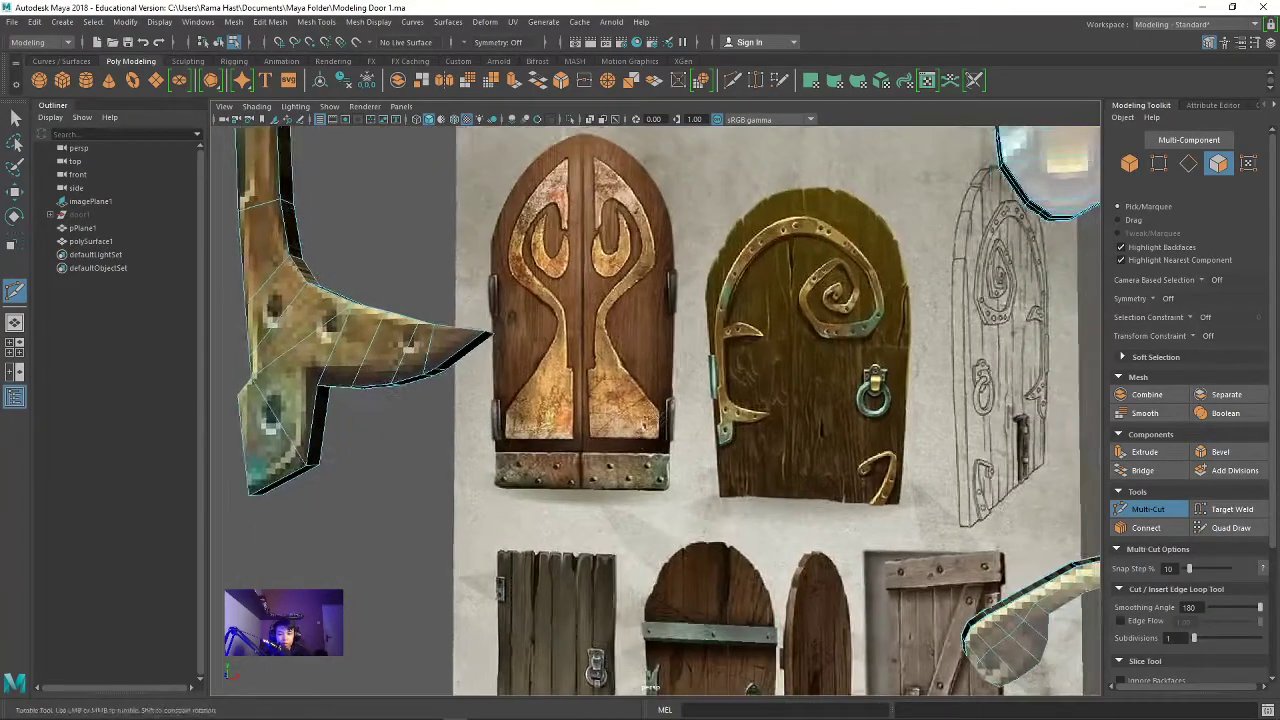
alt+middle_drag(650, 400, 700, 380)
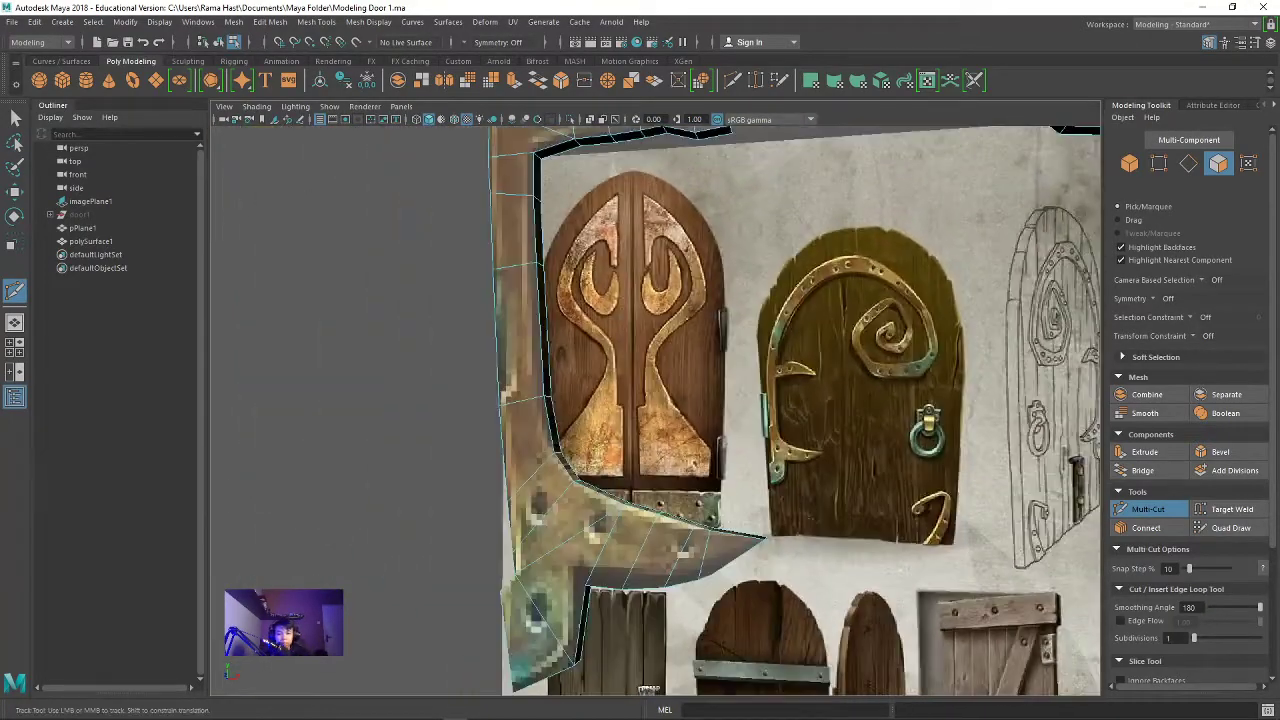
alt+middle_drag(517, 420, 537, 450)
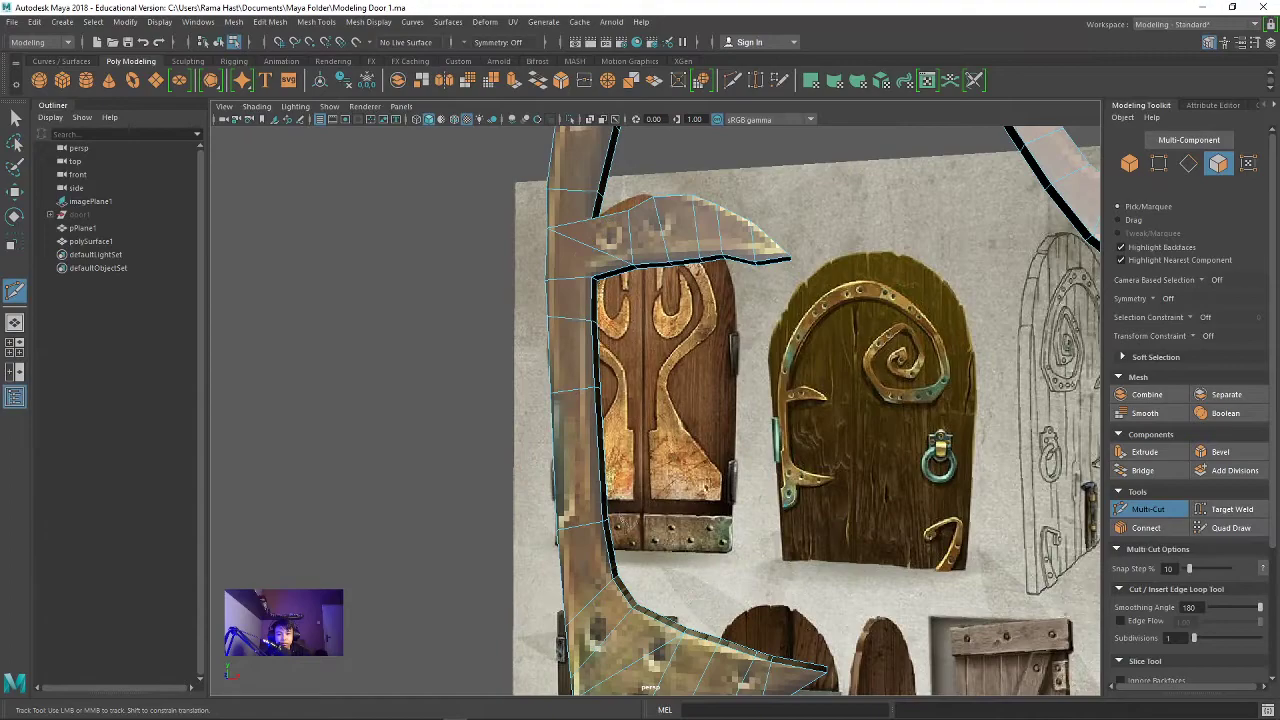
alt+drag(585, 443, 500, 440)
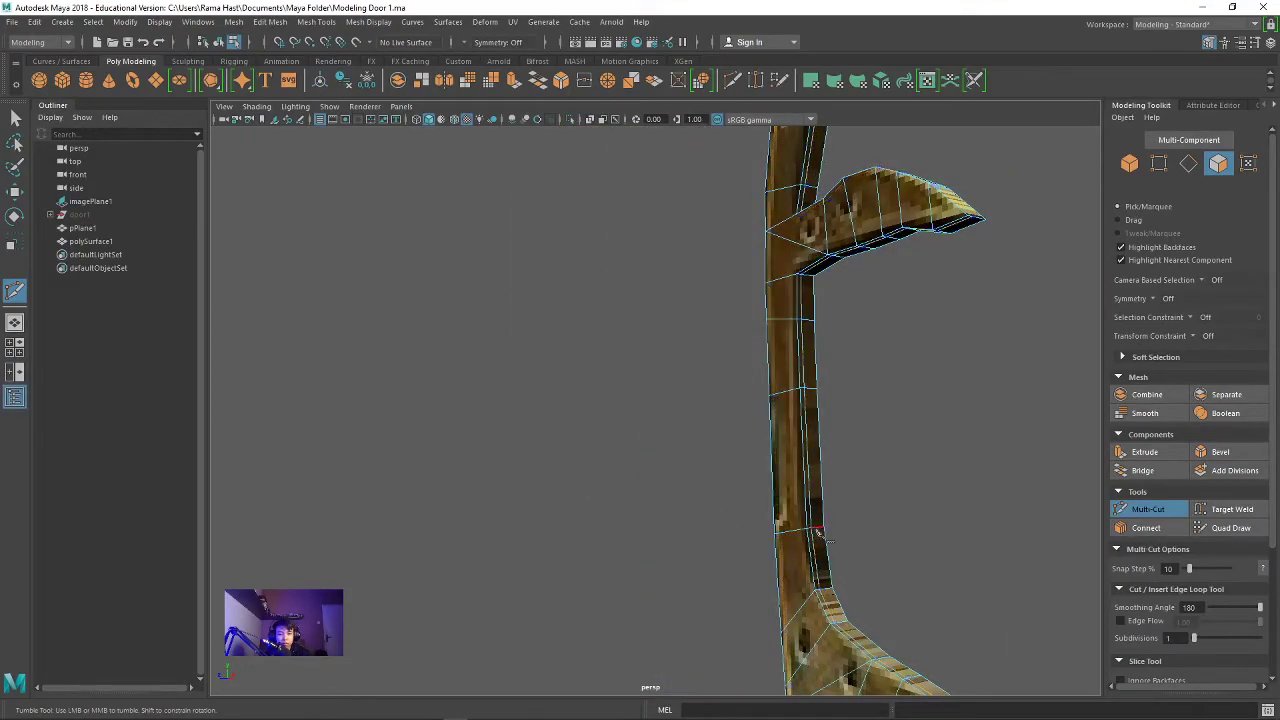
mouse_move(906, 463)
alt+right_down()
mouse_move(965, 450)
mouse_move(904, 383)
alt+right_up()
mouse_move(904, 383)
alt+mouse_down()
mouse_move(945, 368)
mouse_move(789, 409)
mouse_move(977, 377)
mouse_move(918, 385)
alt+mouse_up()
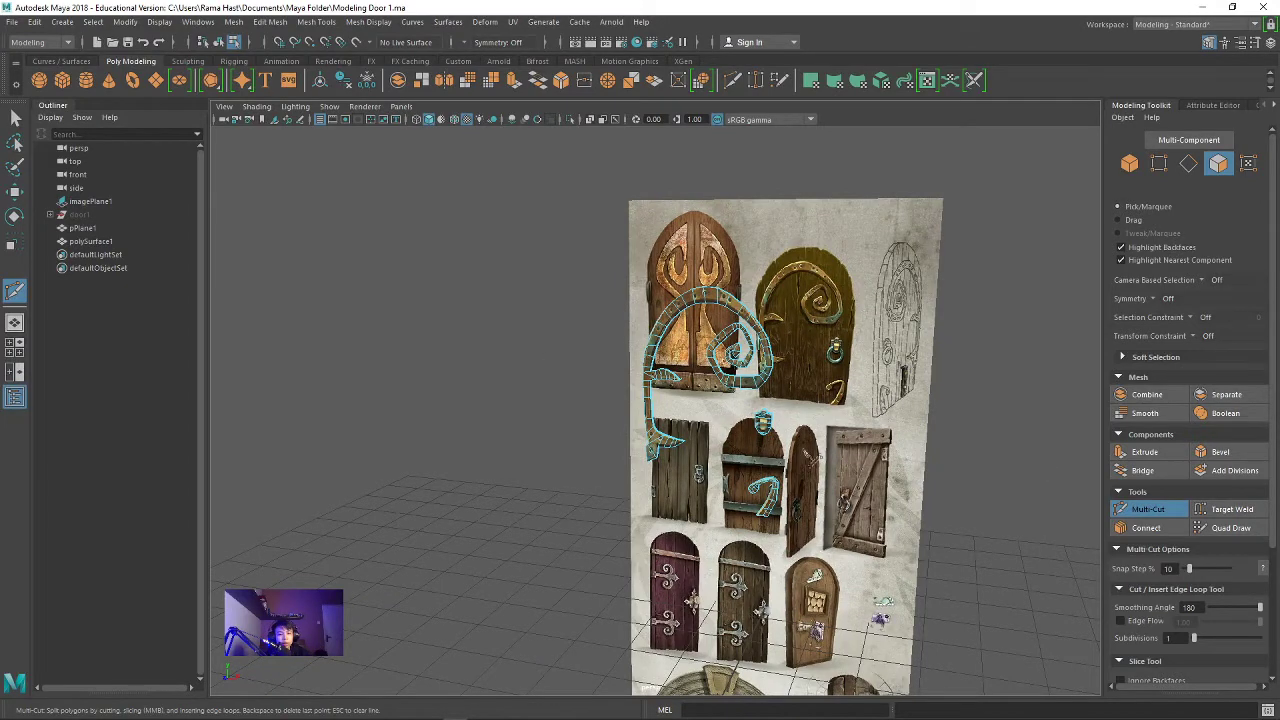
Step: Center the spiral ornaments in view and exit Multi-Cut into object selection
scroll(985, 463, up, 3)
scroll(985, 463, up, 3)
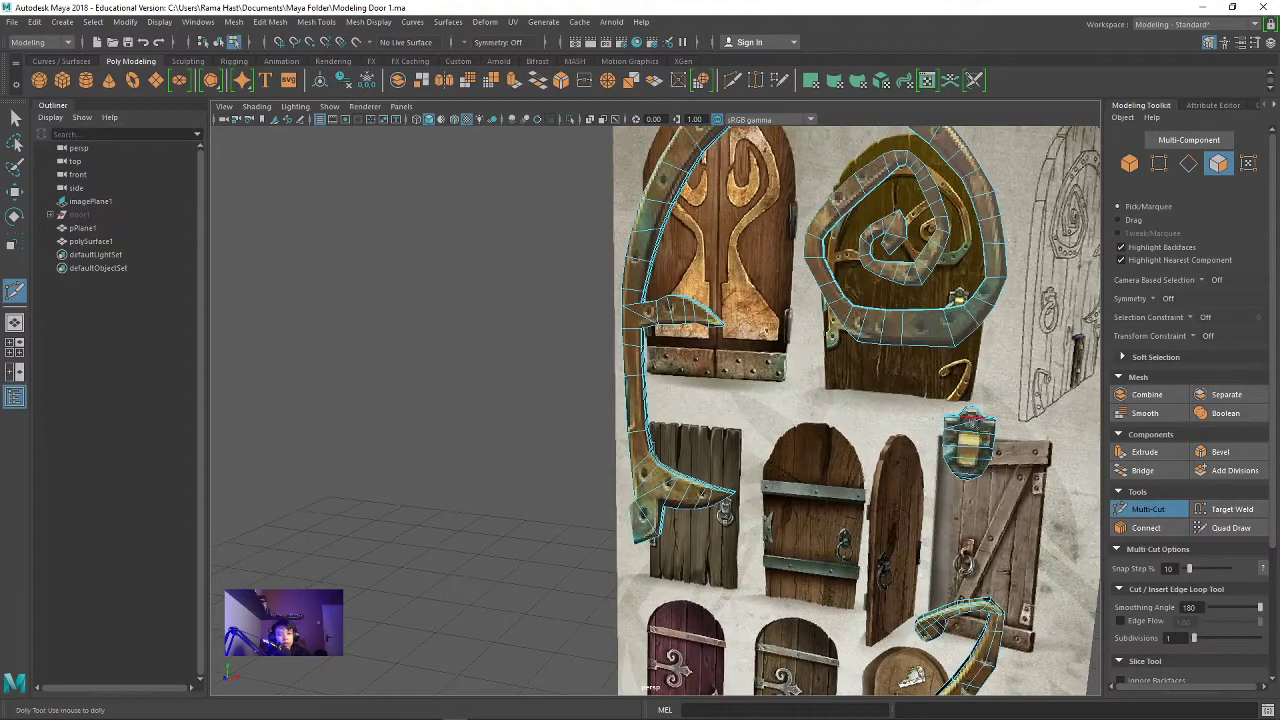
alt+middle_drag(985, 463, 692, 462)
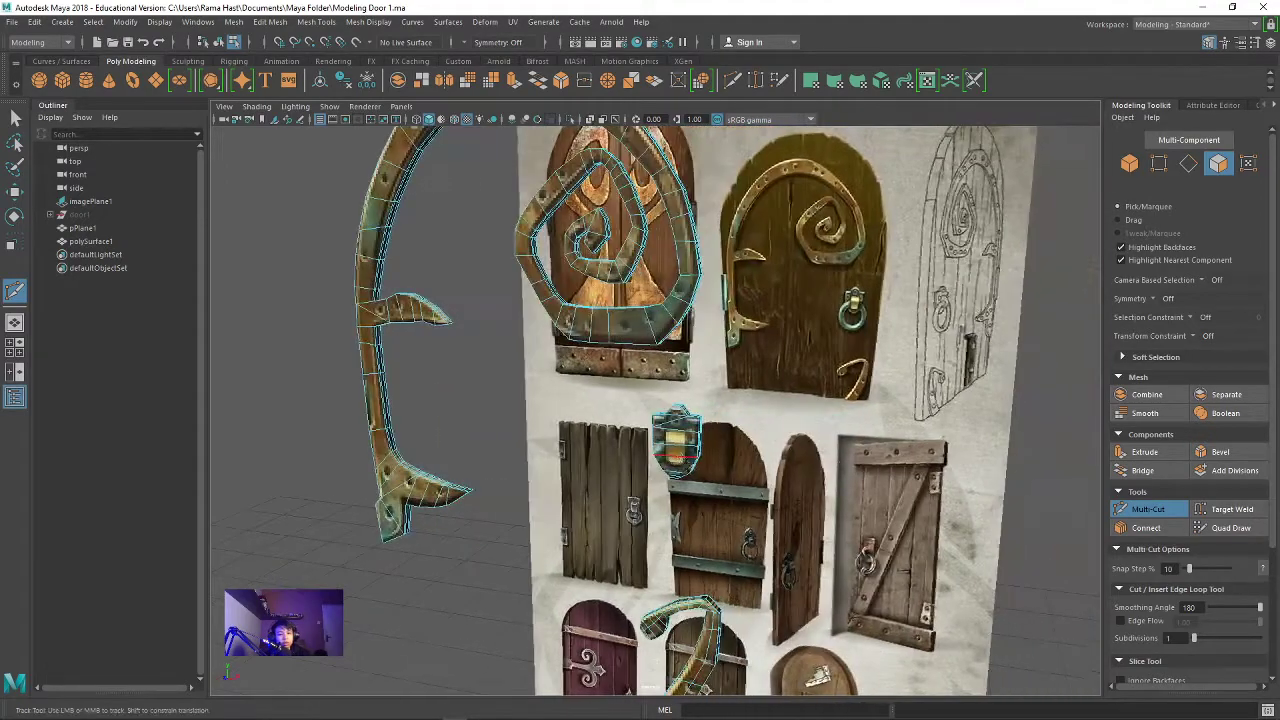
scroll(843, 455, up, 3)
scroll(830, 454, up, 2)
scroll(810, 453, up, 2)
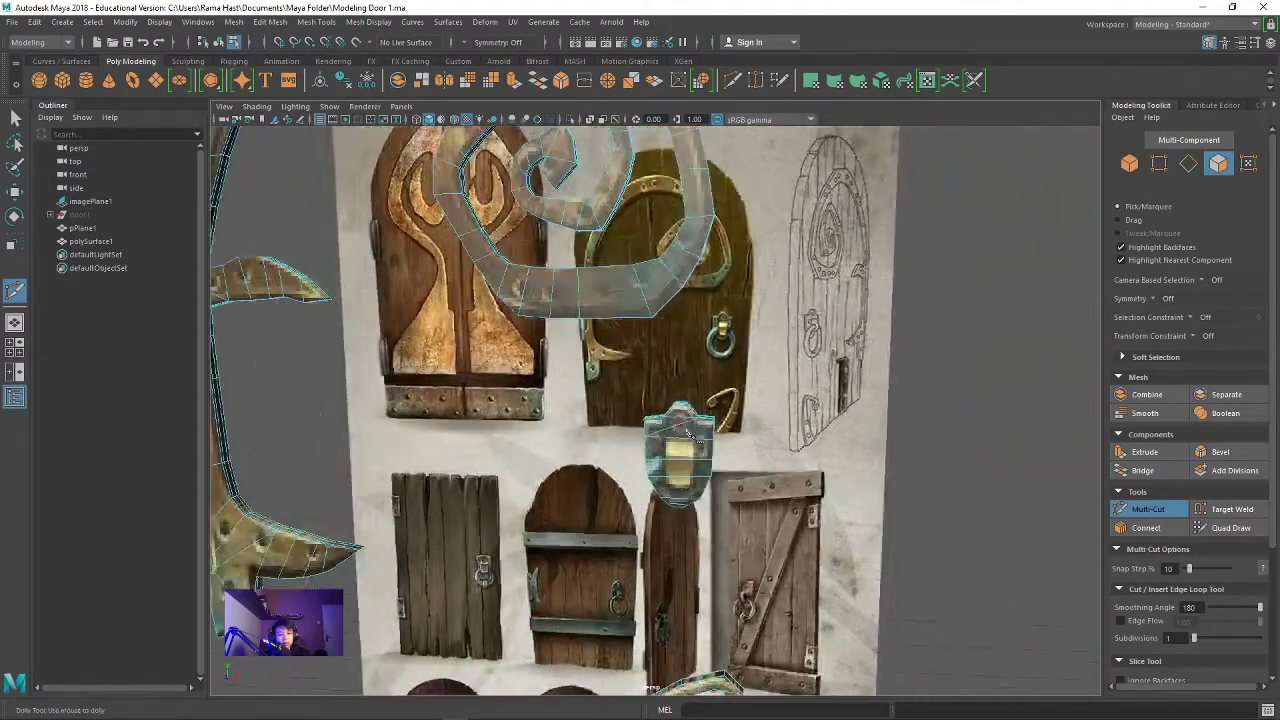
scroll(790, 451, up, 2)
scroll(916, 466, down, 2)
scroll(916, 466, down, 2)
scroll(916, 466, down, 3)
scroll(916, 466, down, 2)
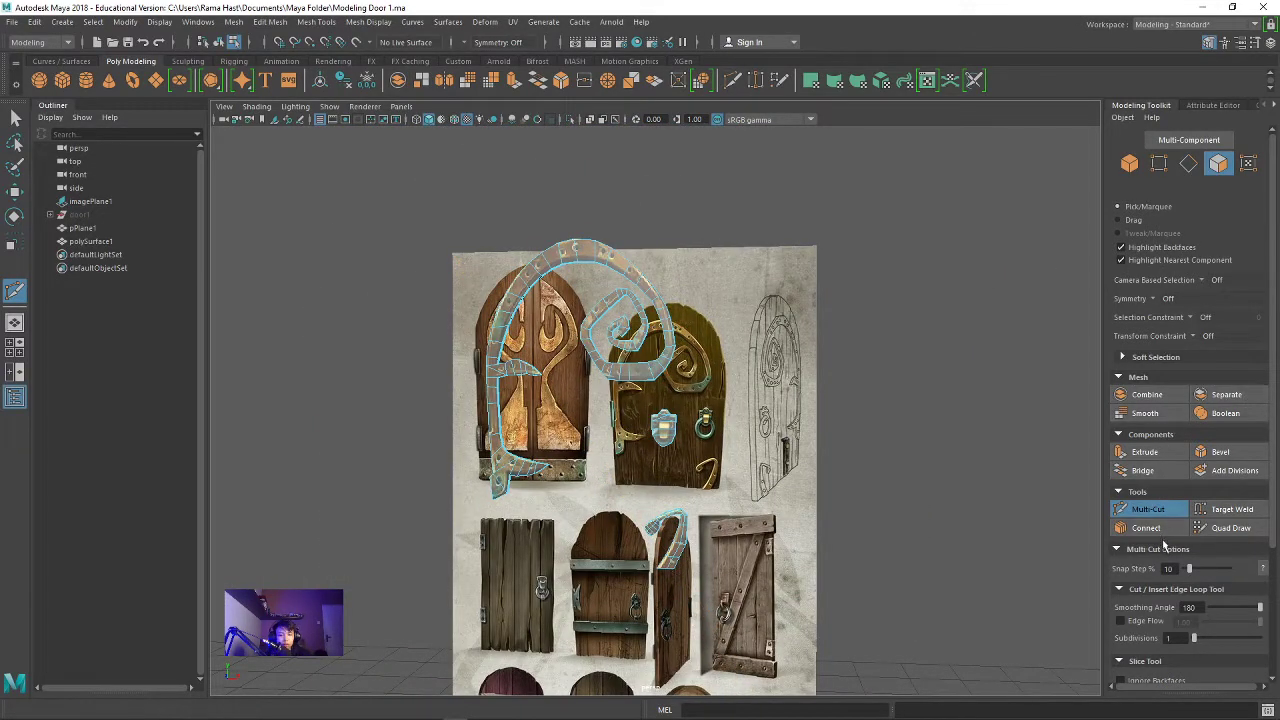
click(1153, 512)
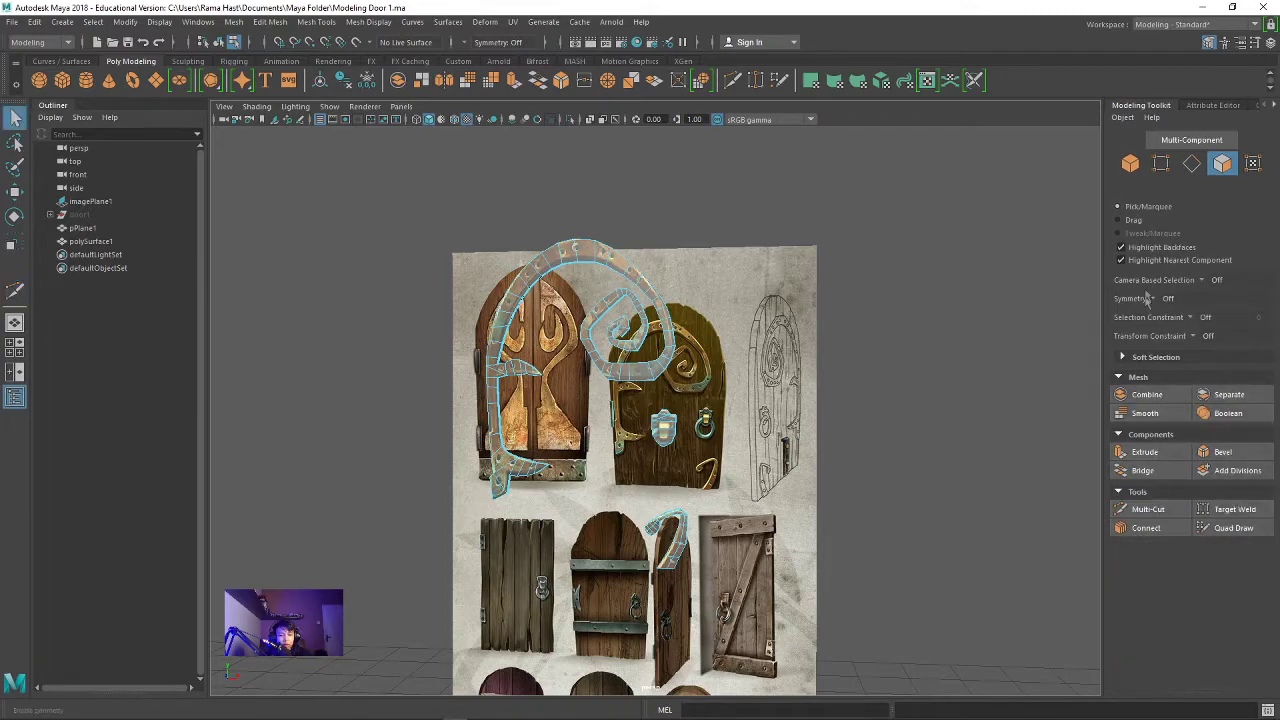
click(1138, 165)
Step: Select only the ornament mesh, leaving the reference plane unselected
shift+click(780, 484)
mouse_move(767, 515)
alt+mouse_down()
mouse_move(886, 466)
mouse_move(800, 470)
mouse_move(757, 486)
mouse_move(906, 493)
alt+mouse_up()
click(792, 397)
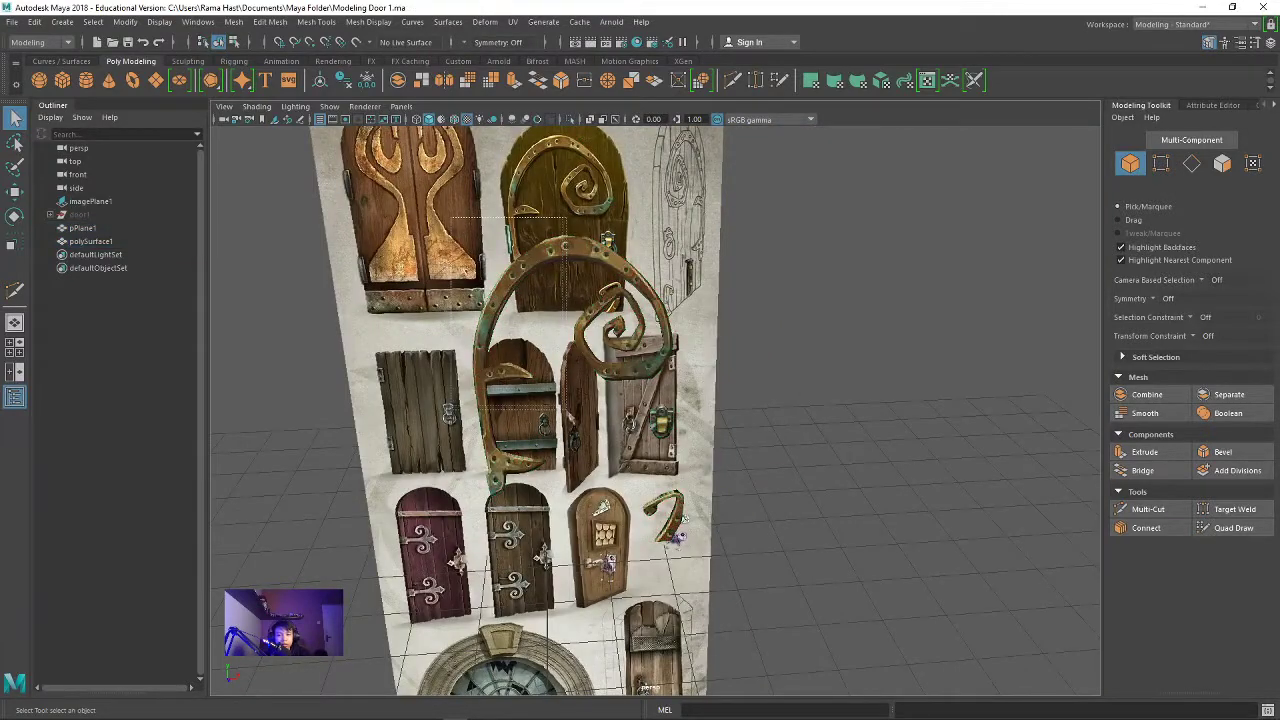
drag(684, 517, 596, 432)
click(778, 383)
click(628, 370)
mouse_move(845, 412)
alt+mouse_down()
mouse_move(552, 391)
mouse_move(214, 294)
alt+mouse_up()
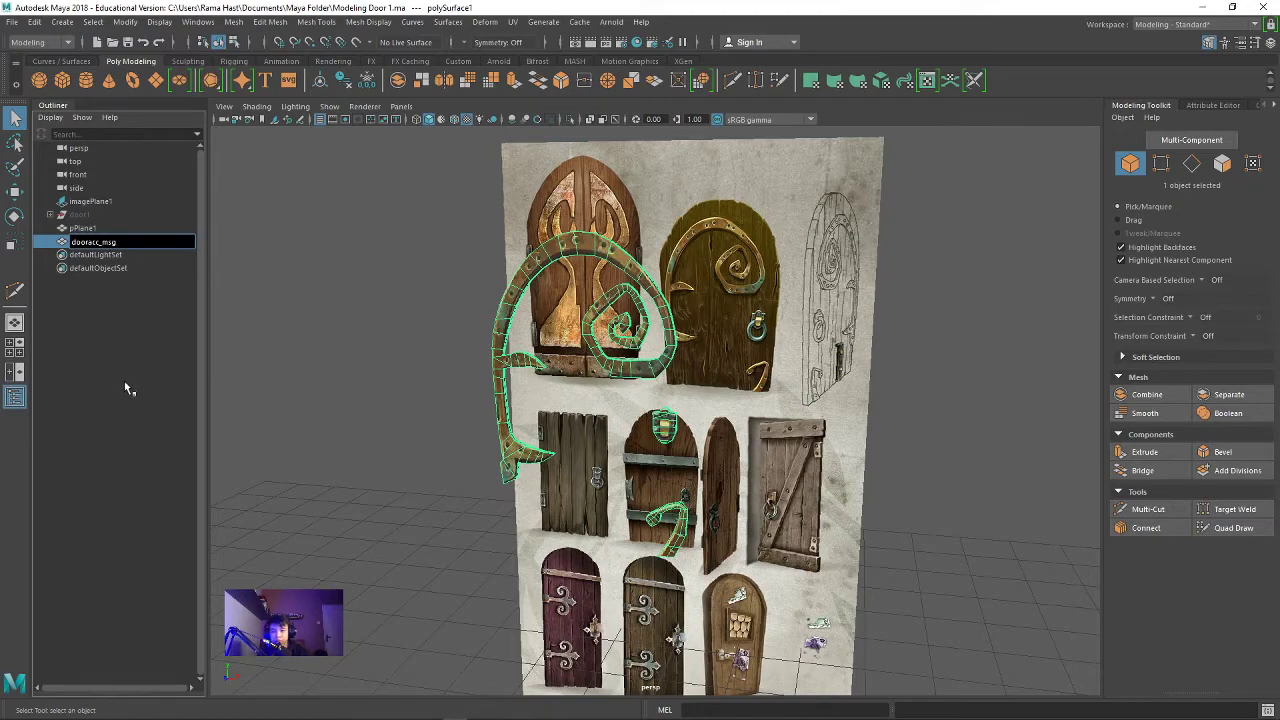
Step: Fix the last letter and confirm the ornament mesh name as dooracc_msh
key(BackSpace)
text(h)
key(Return)
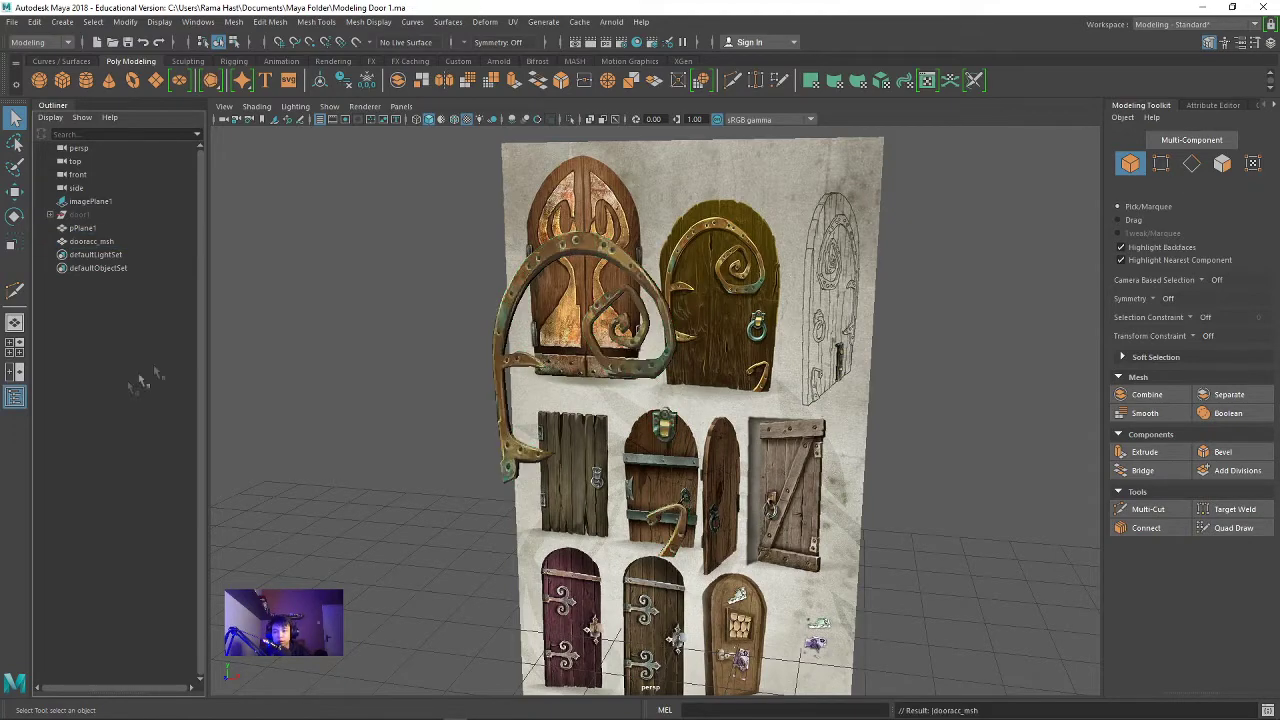
alt+drag(622, 400, 708, 466)
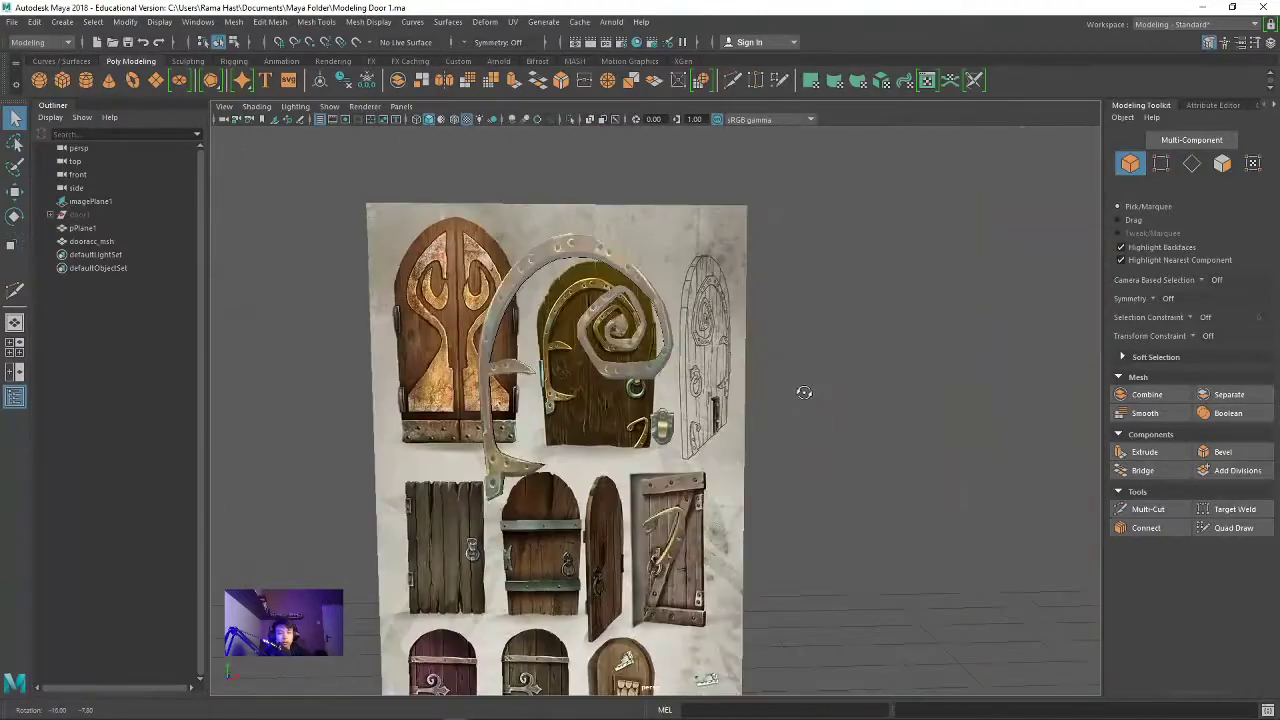
alt+drag(708, 466, 803, 391)
scroll(781, 400, up, 2)
scroll(734, 439, up, 2)
scroll(734, 439, up, 2)
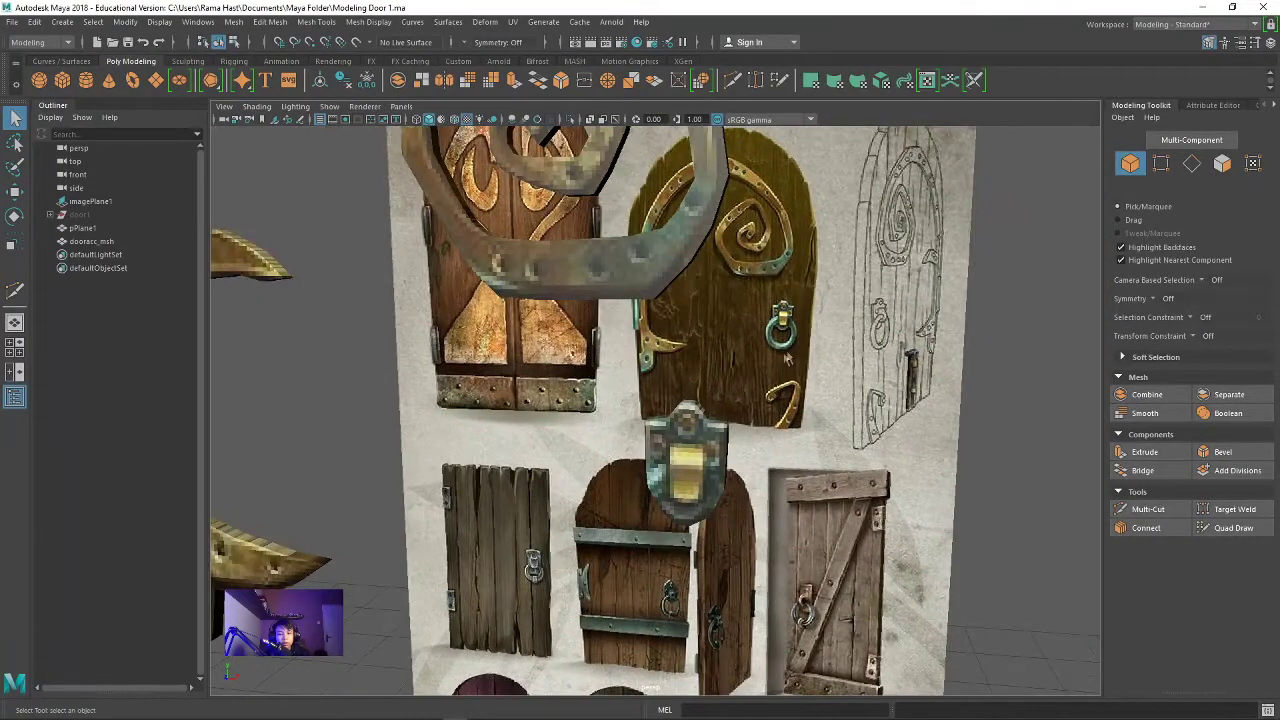
scroll(786, 358, down, 1)
scroll(770, 340, down, 1)
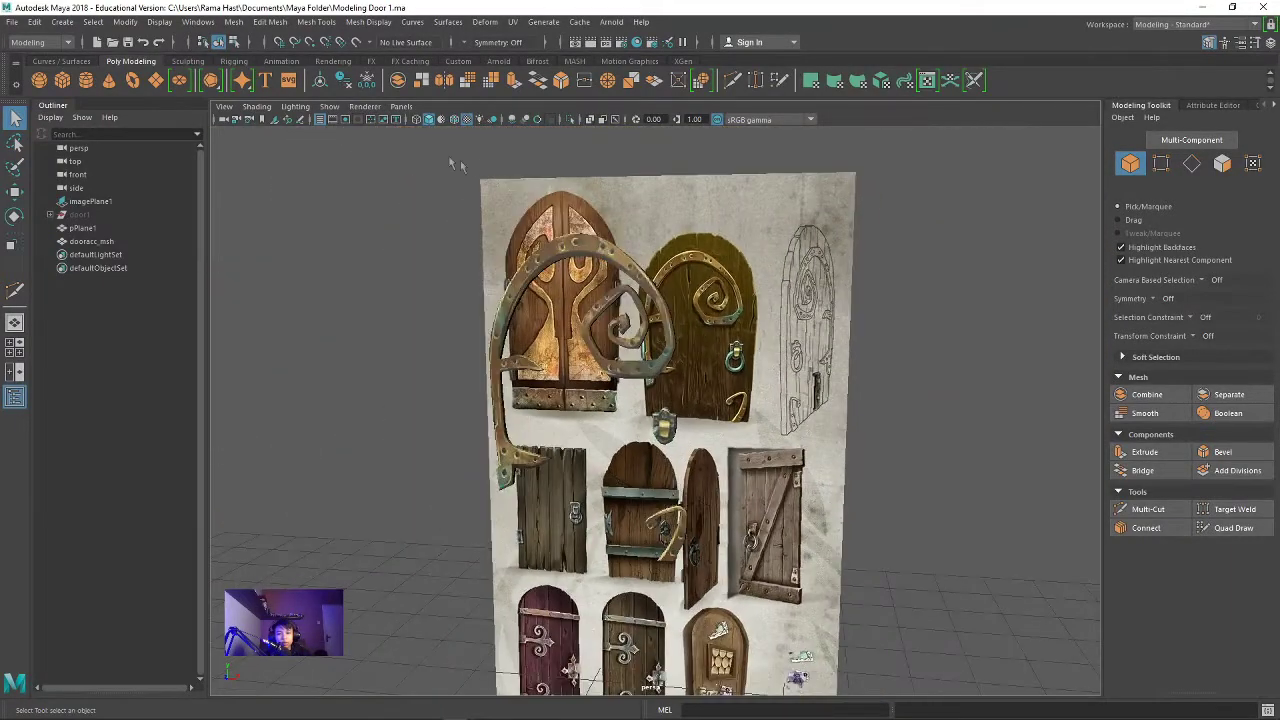
Step: Create a polygon cube and raise it up to the middle-left door
click(62, 82)
scroll(460, 360, down, 3)
scroll(486, 423, down, 2)
key(w)
drag(618, 545, 614, 418)
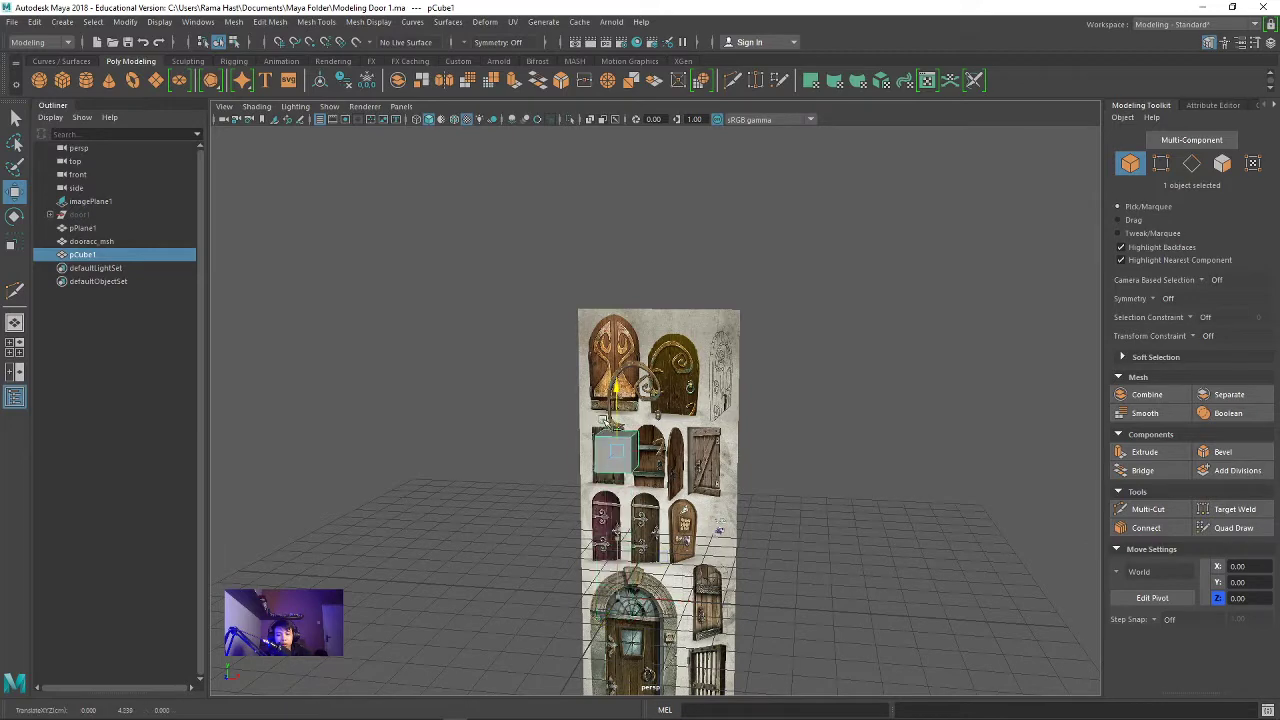
scroll(636, 447, up, 2)
scroll(622, 507, up, 2)
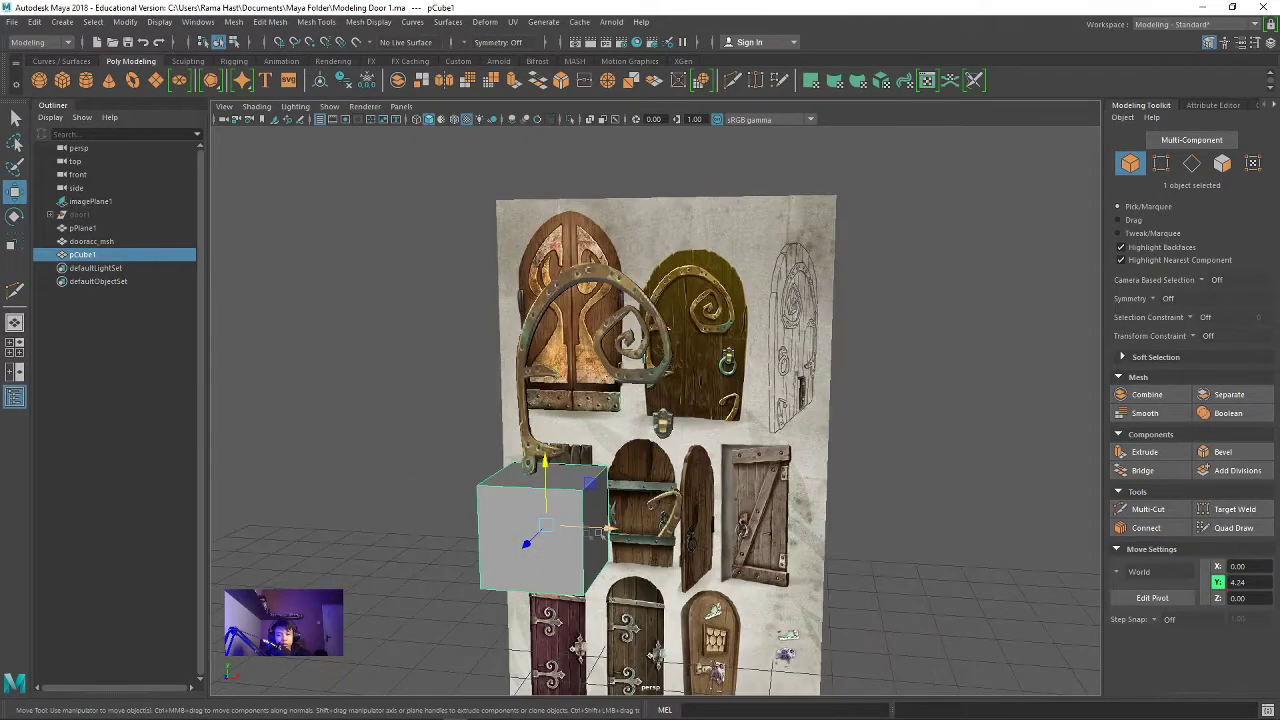
Step: Select the cube's front and opposite faces and shrink them slightly
click(1222, 163)
click(575, 525)
alt+drag(813, 430, 624, 471)
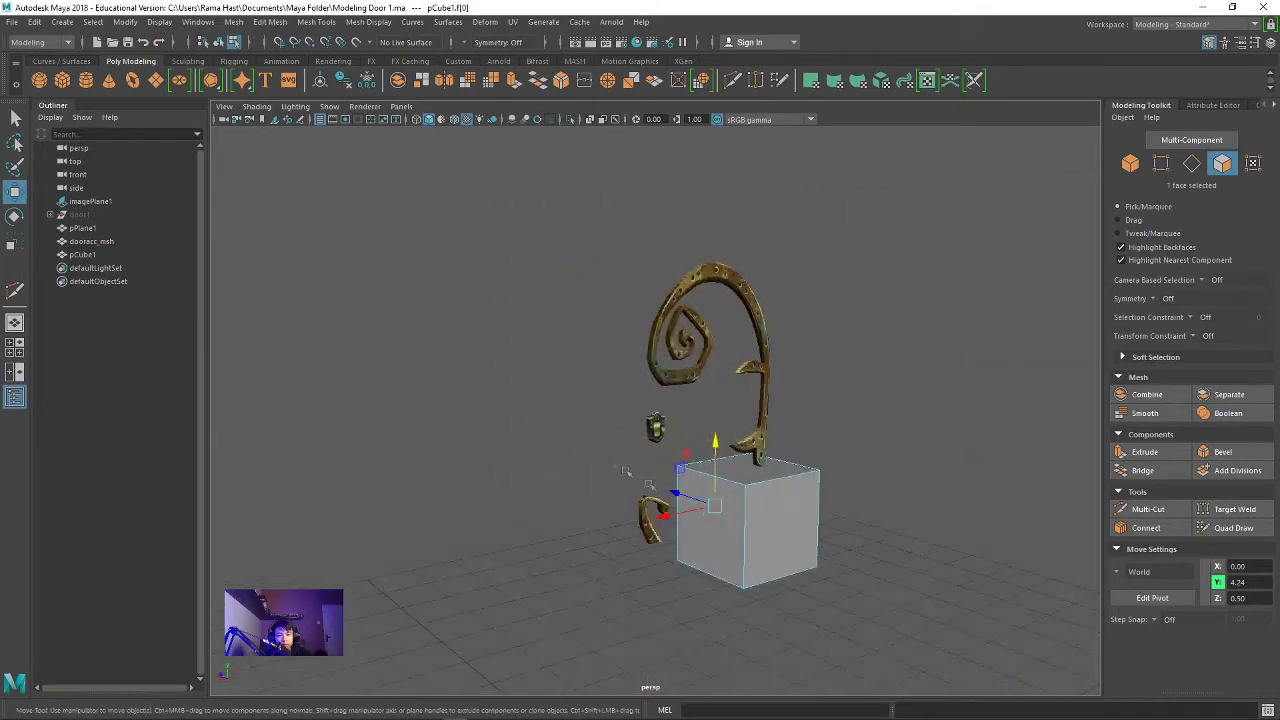
mouse_move(797, 530)
alt+mouse_down()
mouse_move(1014, 380)
mouse_move(952, 400)
mouse_move(980, 402)
alt+mouse_up()
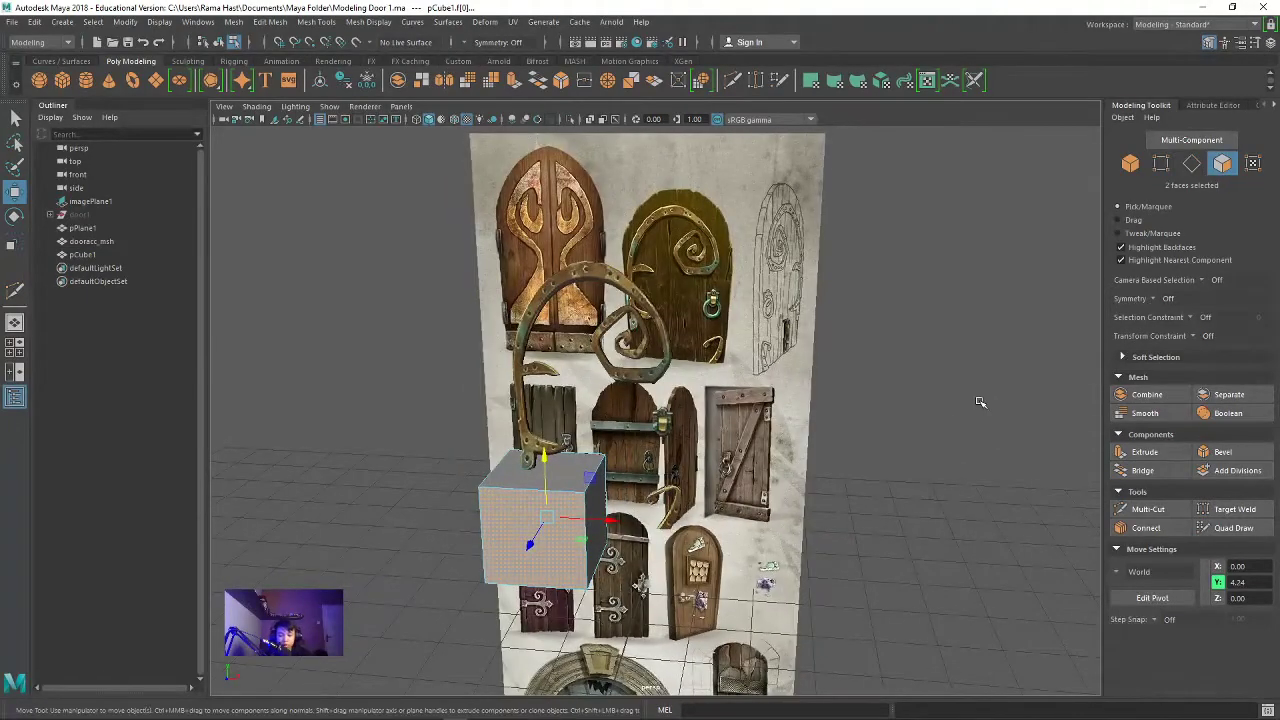
key(r)
mouse_move(555, 519)
mouse_down()
mouse_move(538, 512)
mouse_move(561, 497)
mouse_up()
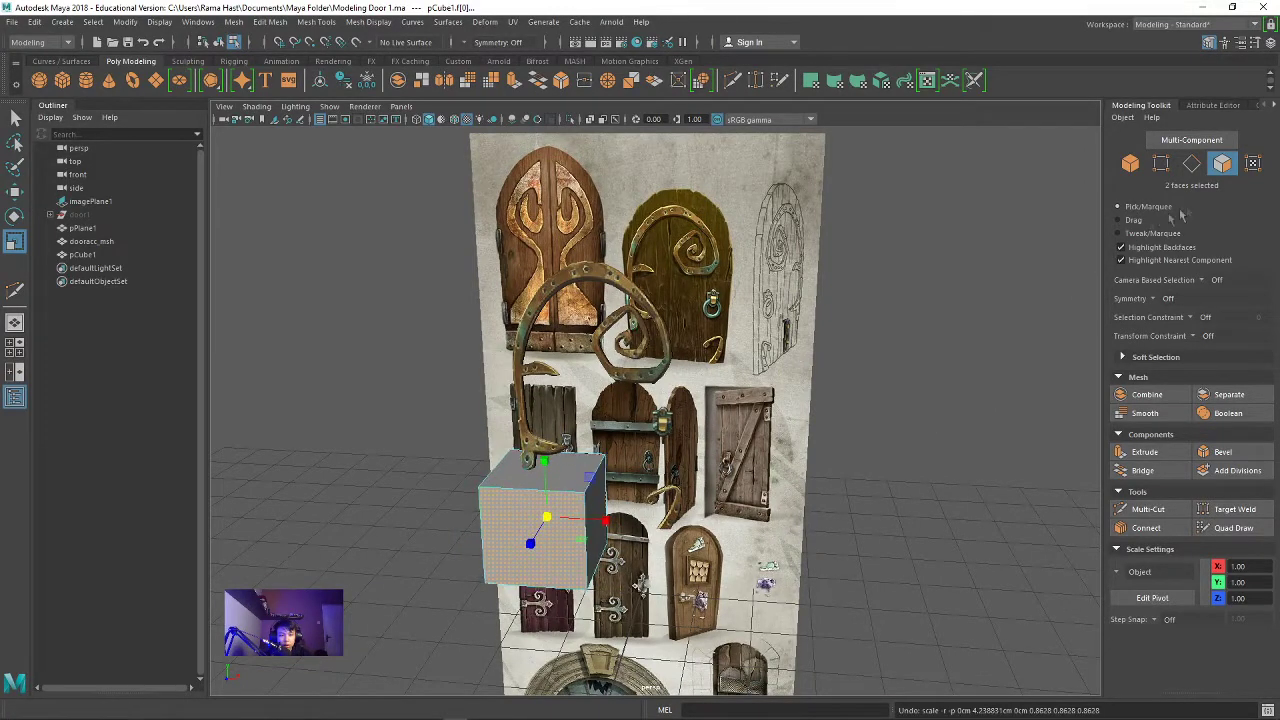
mouse_move(1054, 269)
alt+mouse_down()
mouse_move(737, 366)
mouse_move(849, 354)
mouse_move(1103, 456)
alt+mouse_up()
Step: Extrude the faces inward and delete them to open a through-hole, previewed smoothed
click(1125, 452)
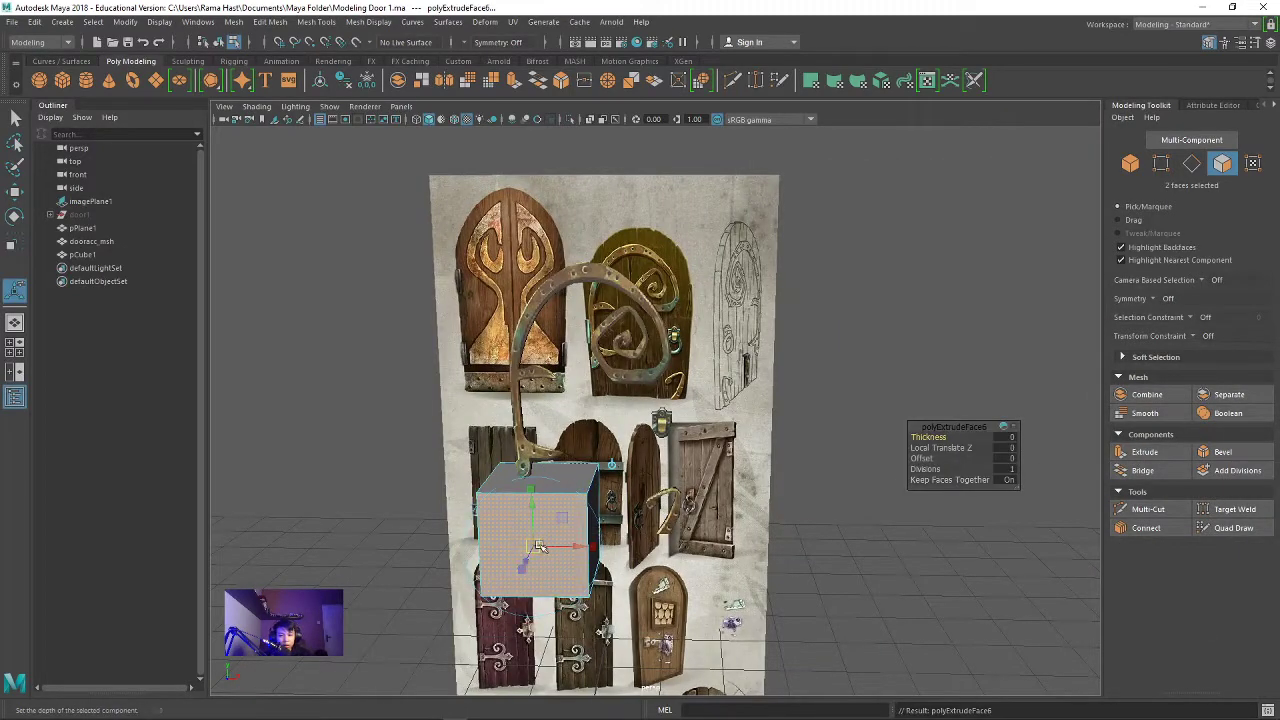
drag(539, 547, 527, 540)
key(ctrl+z)
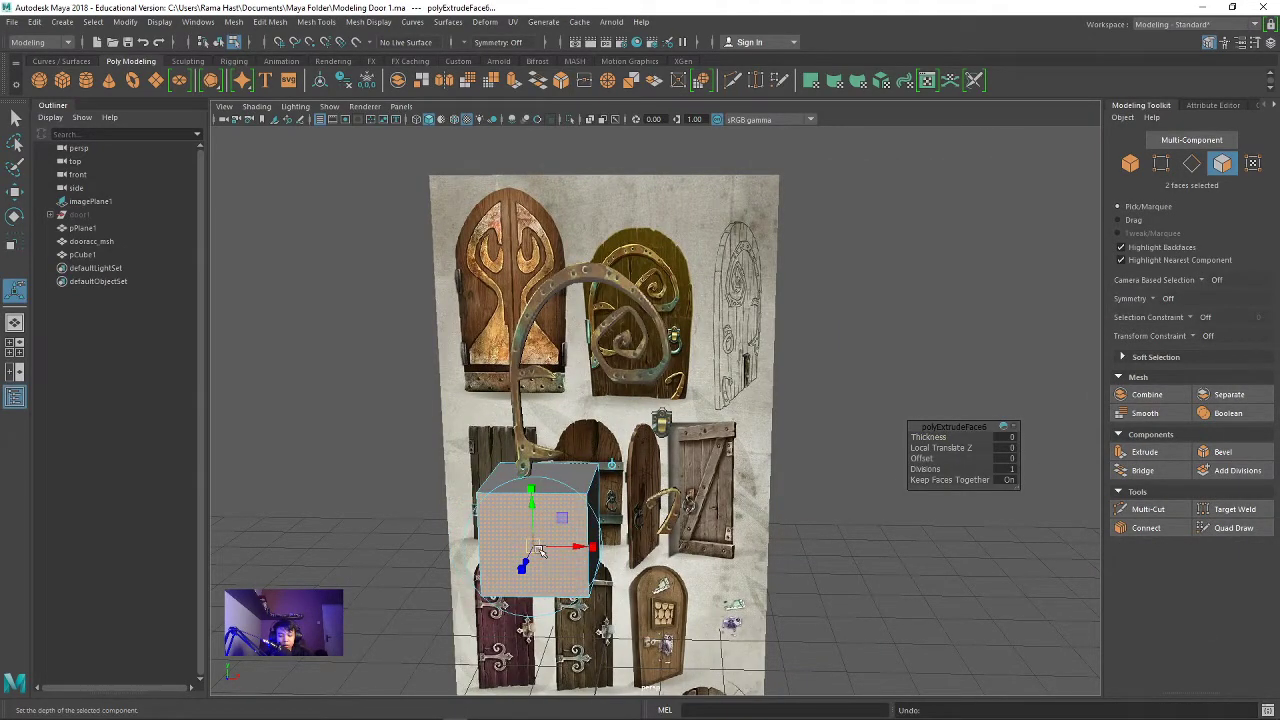
key(r)
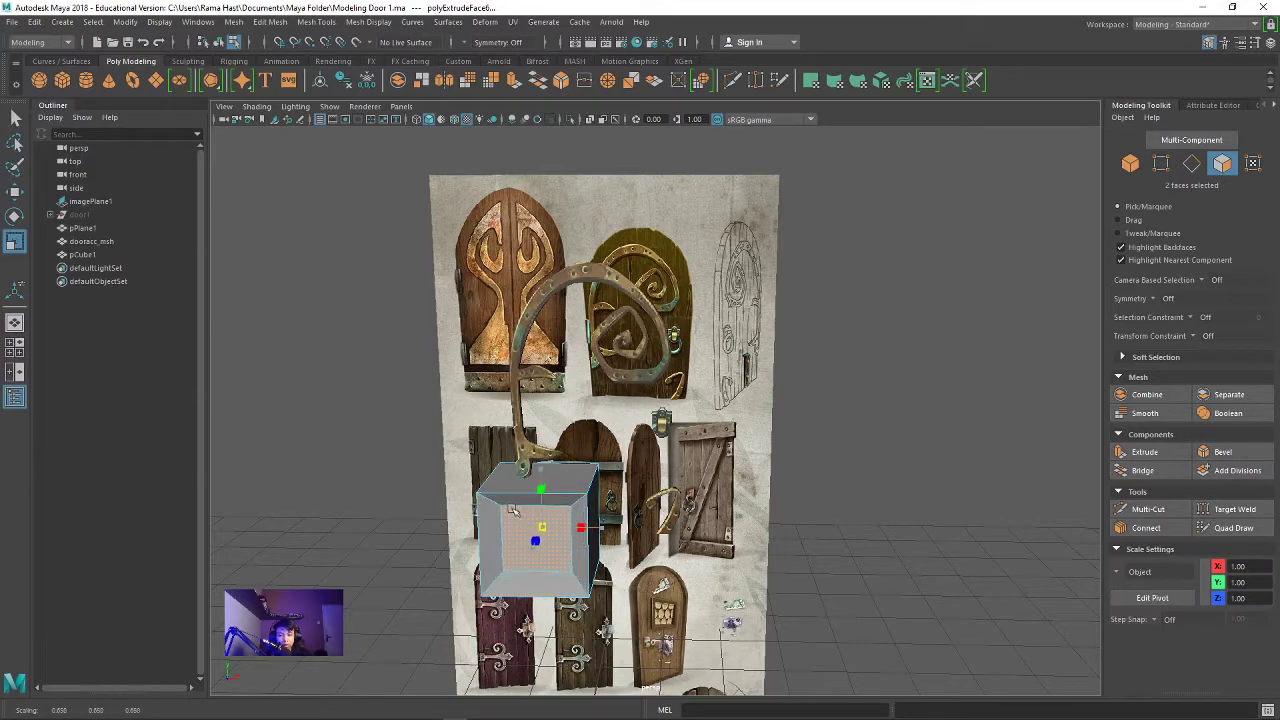
alt+drag(498, 505, 728, 475)
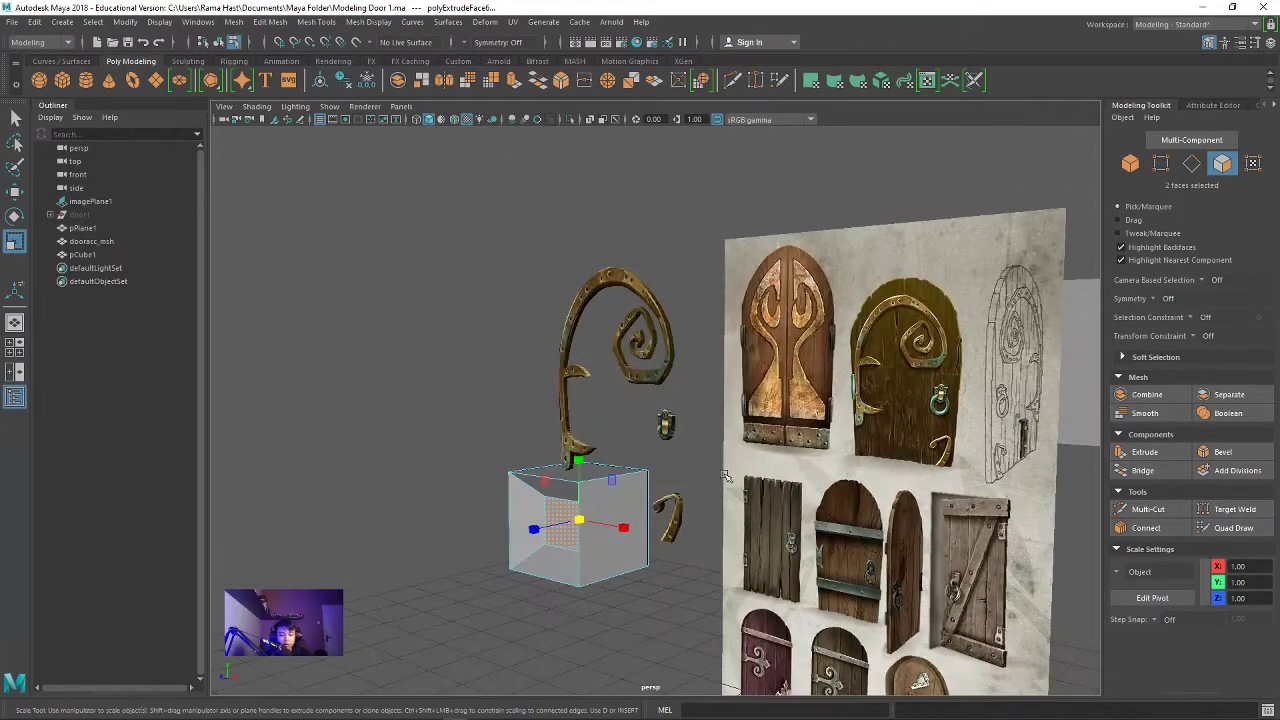
key(Delete)
alt+drag(773, 440, 820, 435)
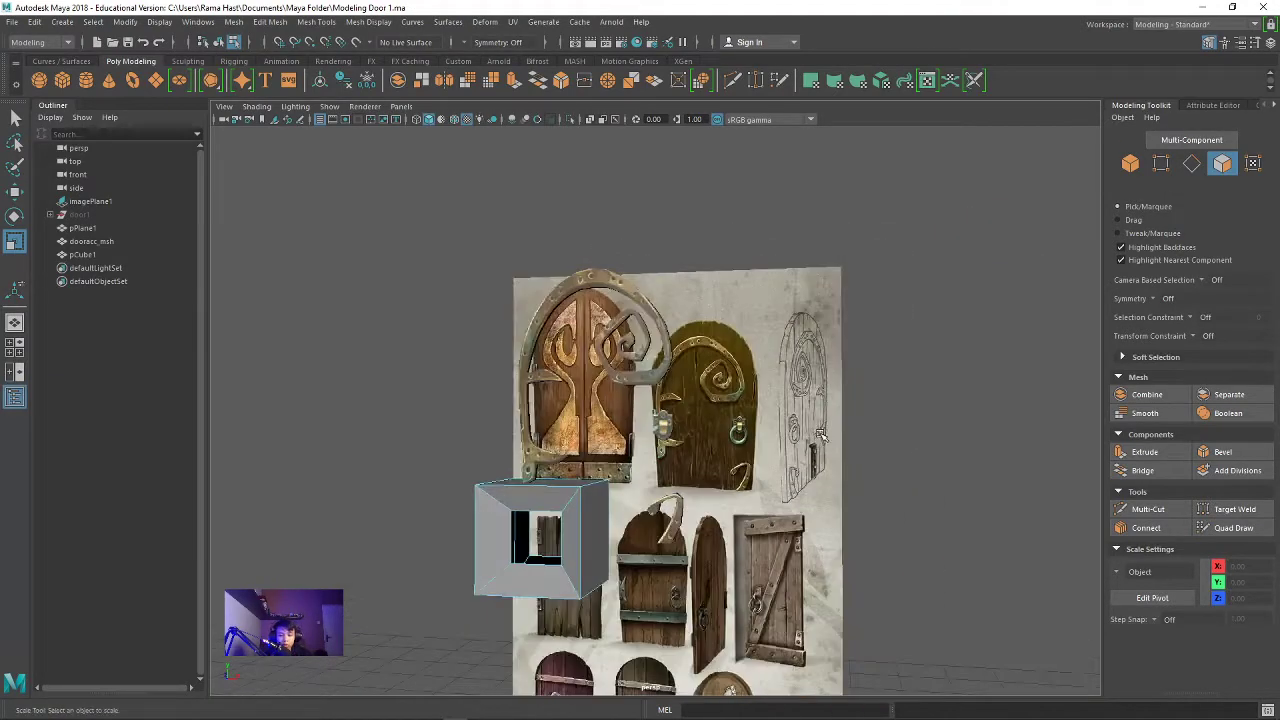
key(2)
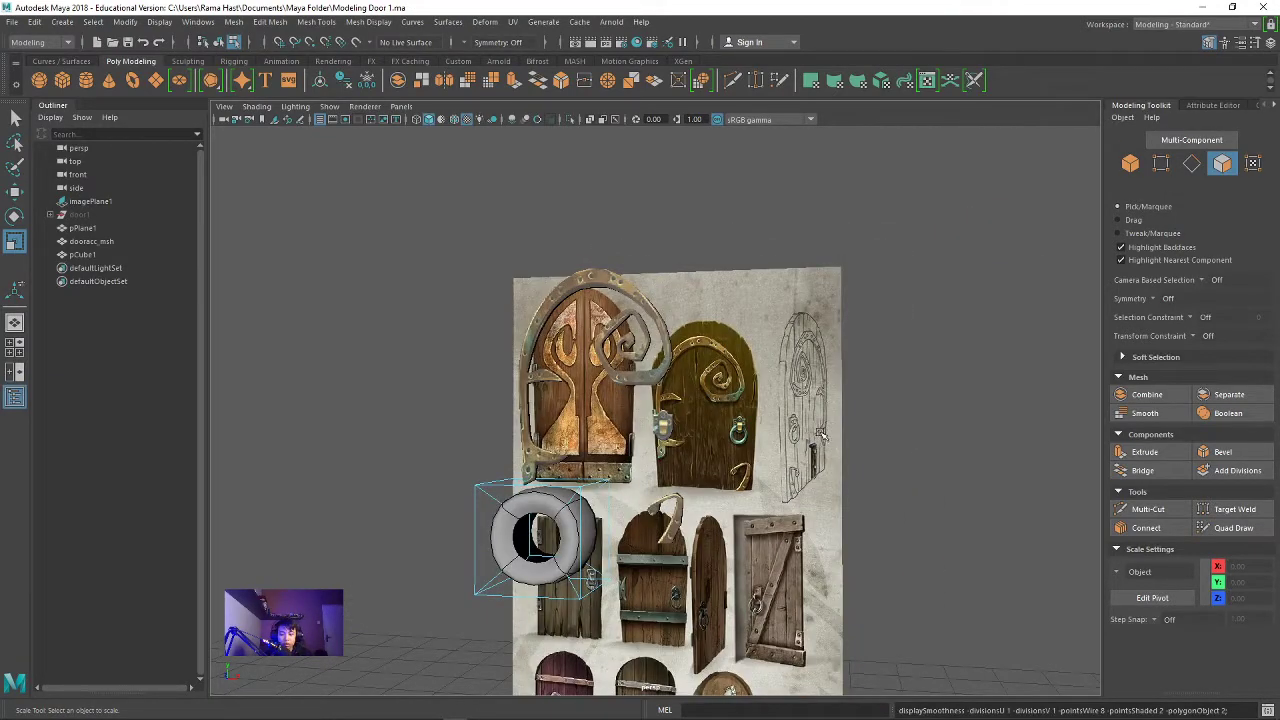
Step: Cycle display modes, select the plane, ornament and cube, then return to shaded view
key(4)
key(3)
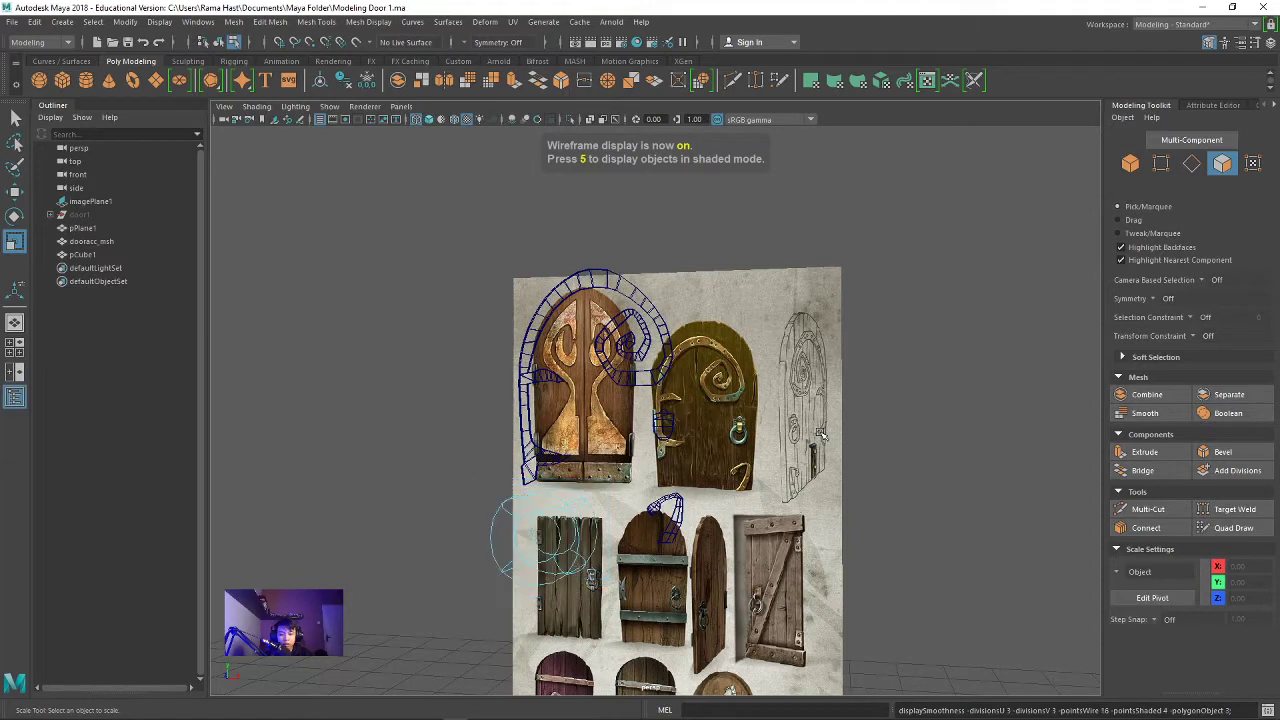
key(1)
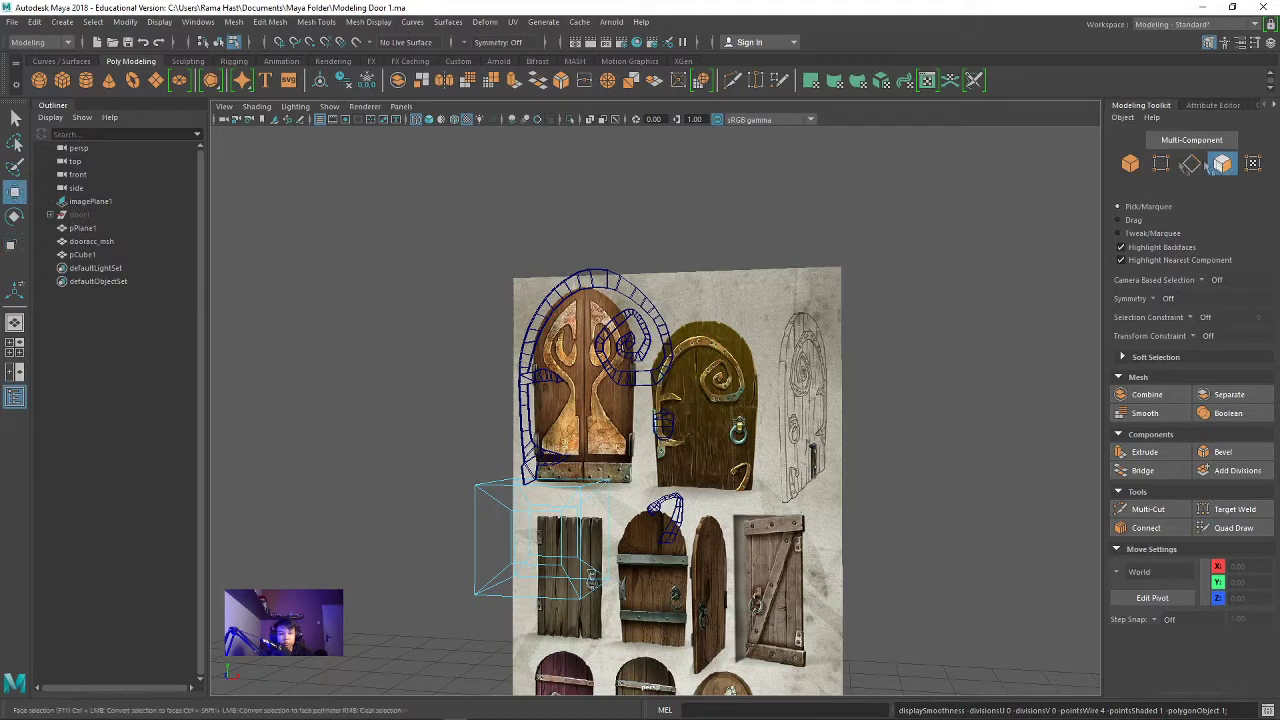
click(1130, 165)
click(550, 262)
drag(418, 230, 904, 694)
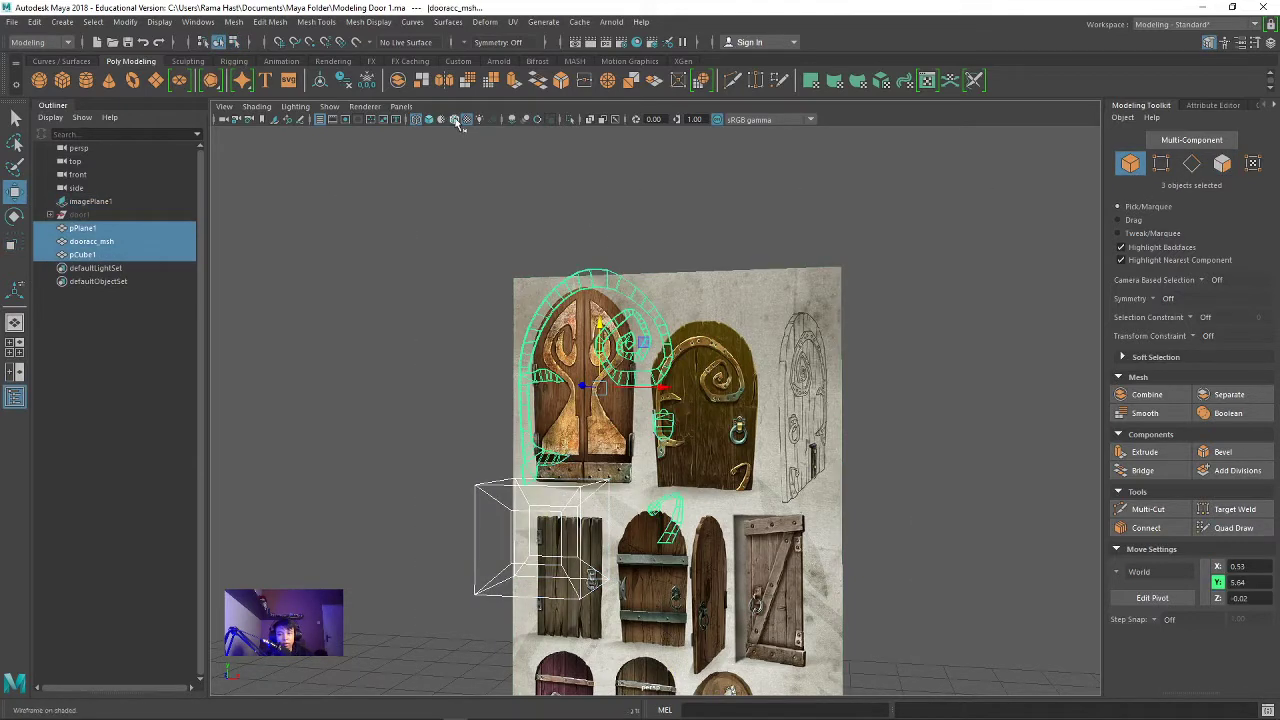
click(430, 119)
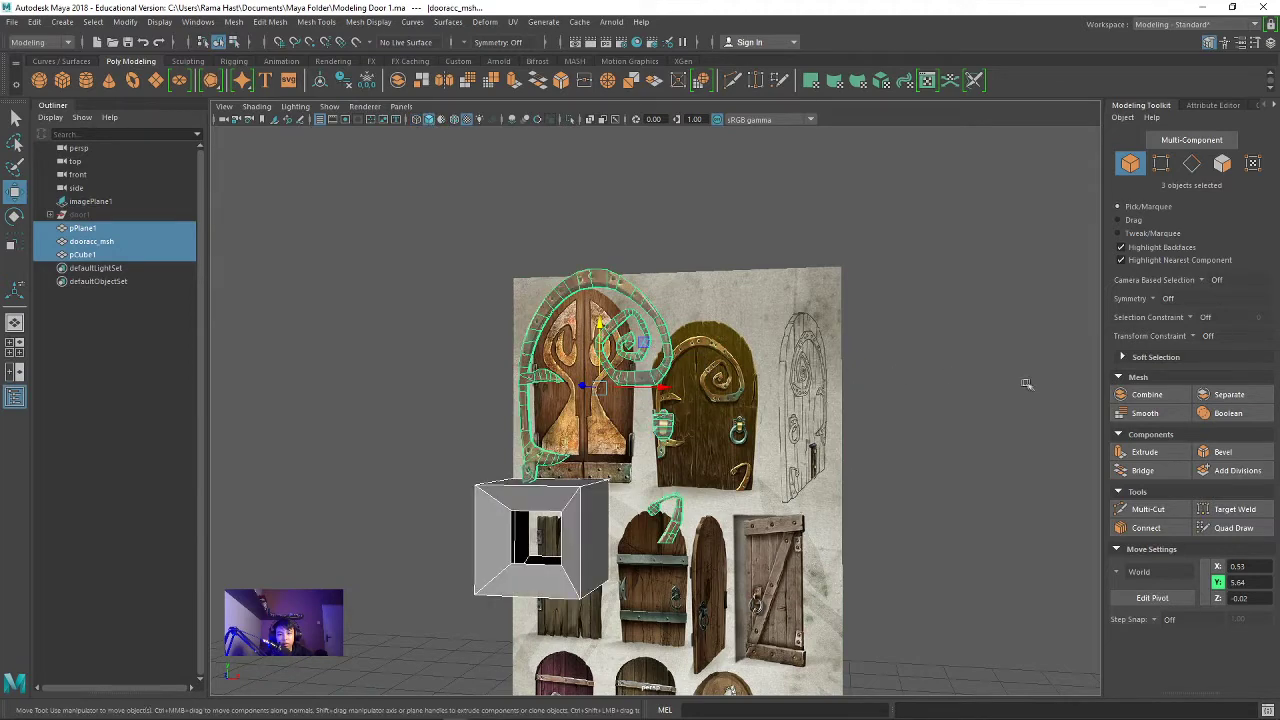
click(997, 413)
alt+drag(883, 500, 899, 529)
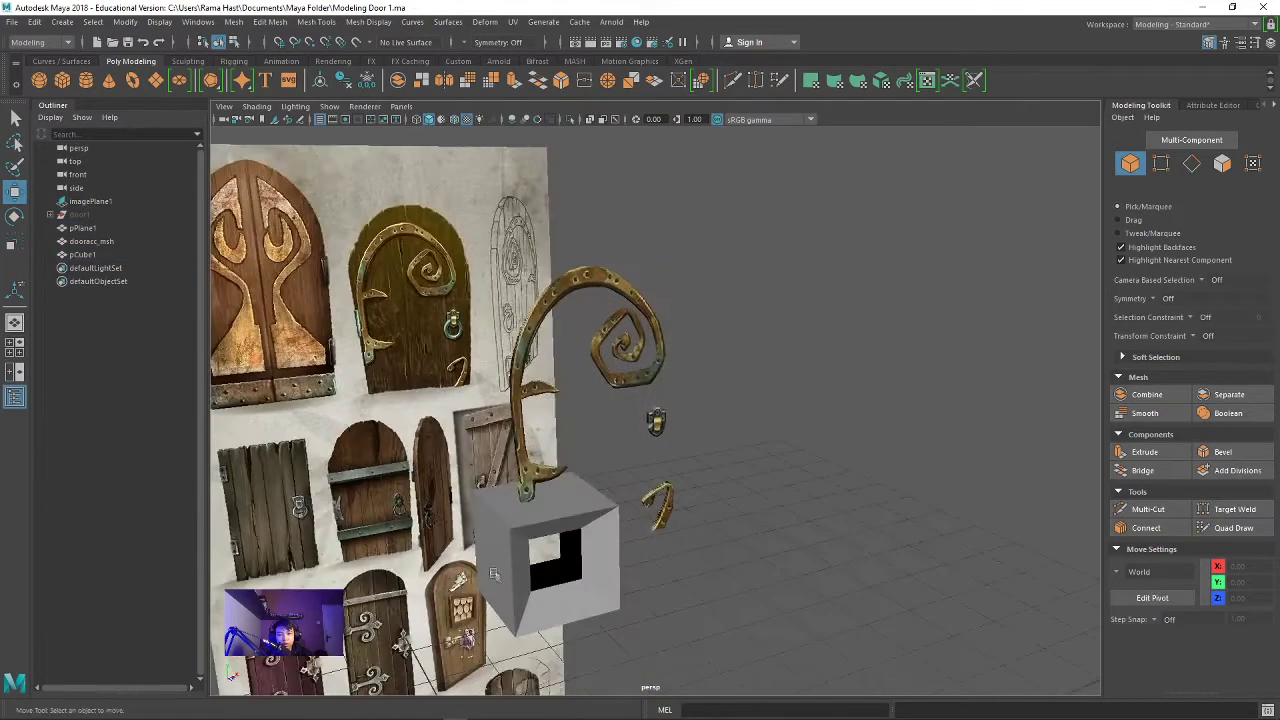
Step: Slide the cube left along X and compare its smoothed and unsmoothed previews
click(512, 537)
mouse_move(583, 541)
mouse_down()
mouse_move(415, 538)
mouse_move(700, 512)
mouse_up()
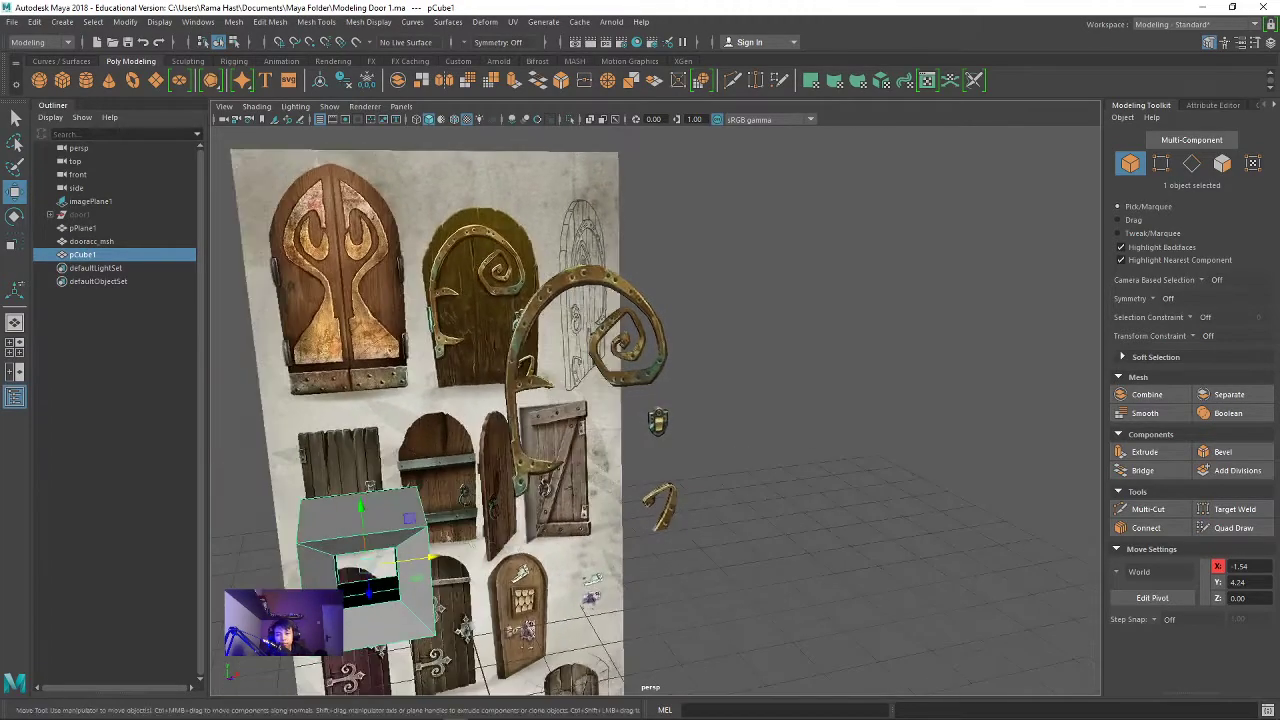
key(3)
alt+drag(552, 566, 550, 572)
key(2)
key(1)
key(2)
key(1)
key(2)
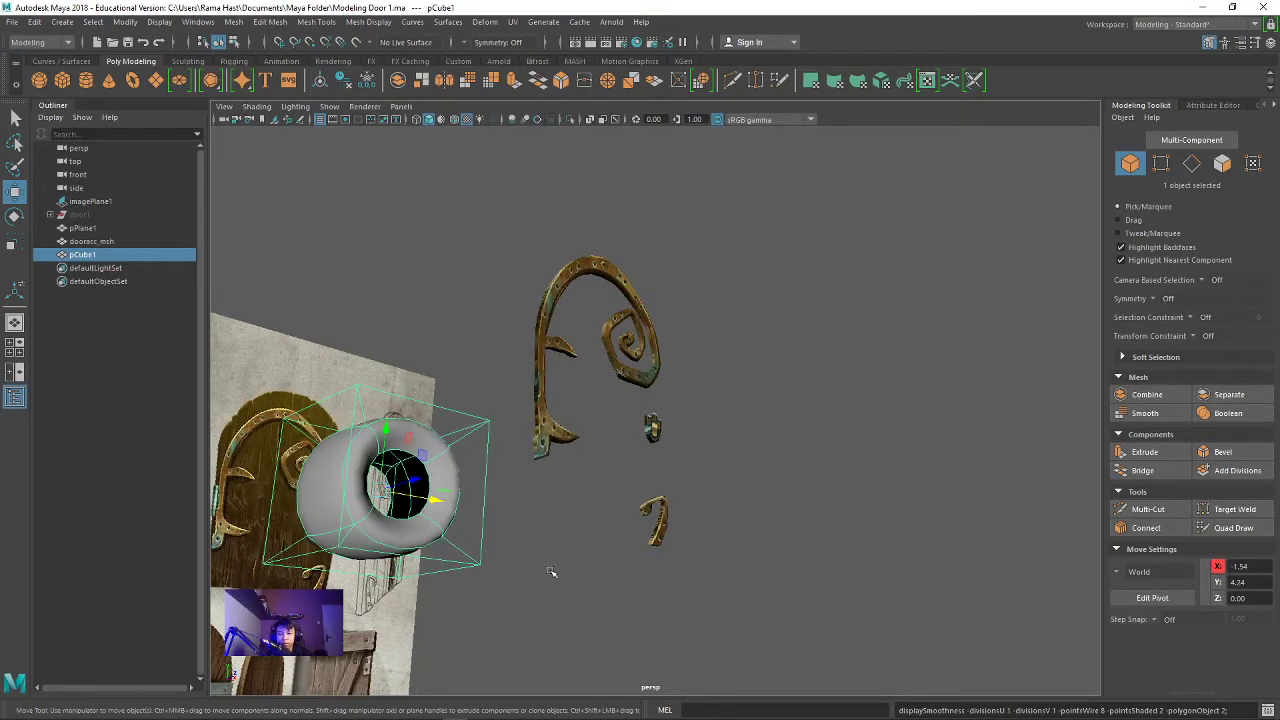
alt+drag(550, 572, 597, 583)
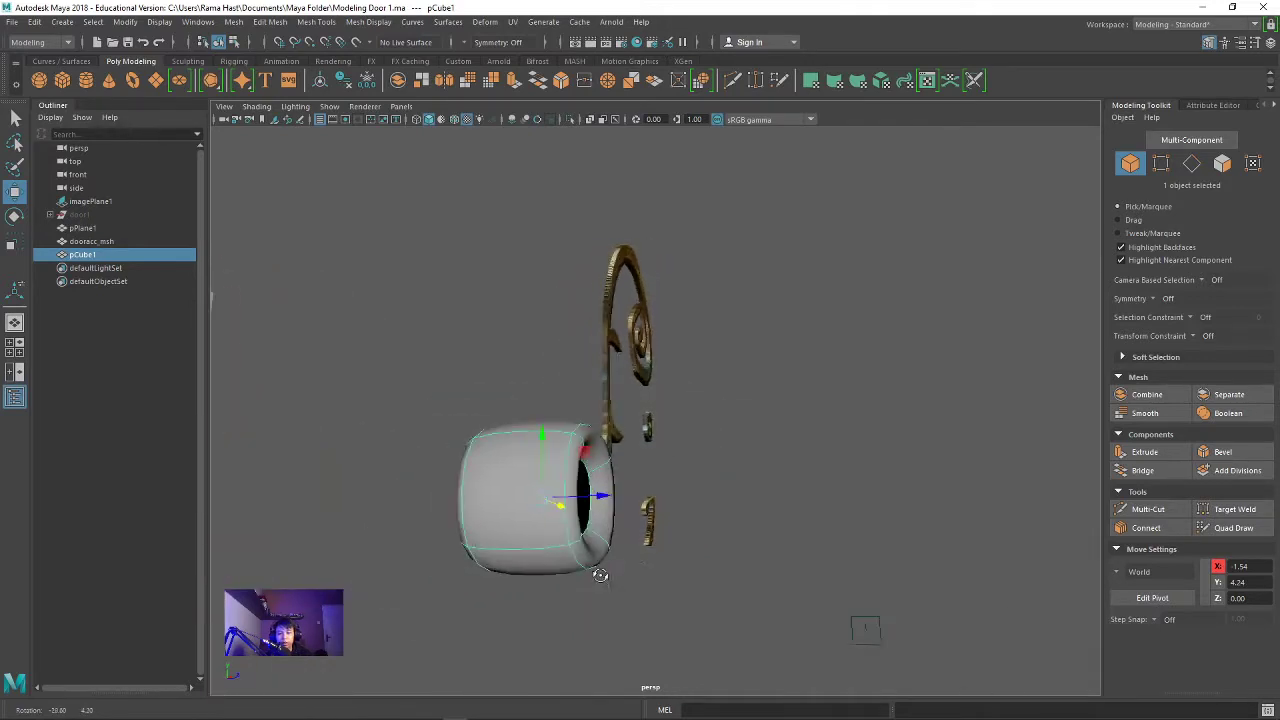
Step: Select the block's left face and extrude it from the Modeling Toolkit
click(1222, 163)
click(476, 493)
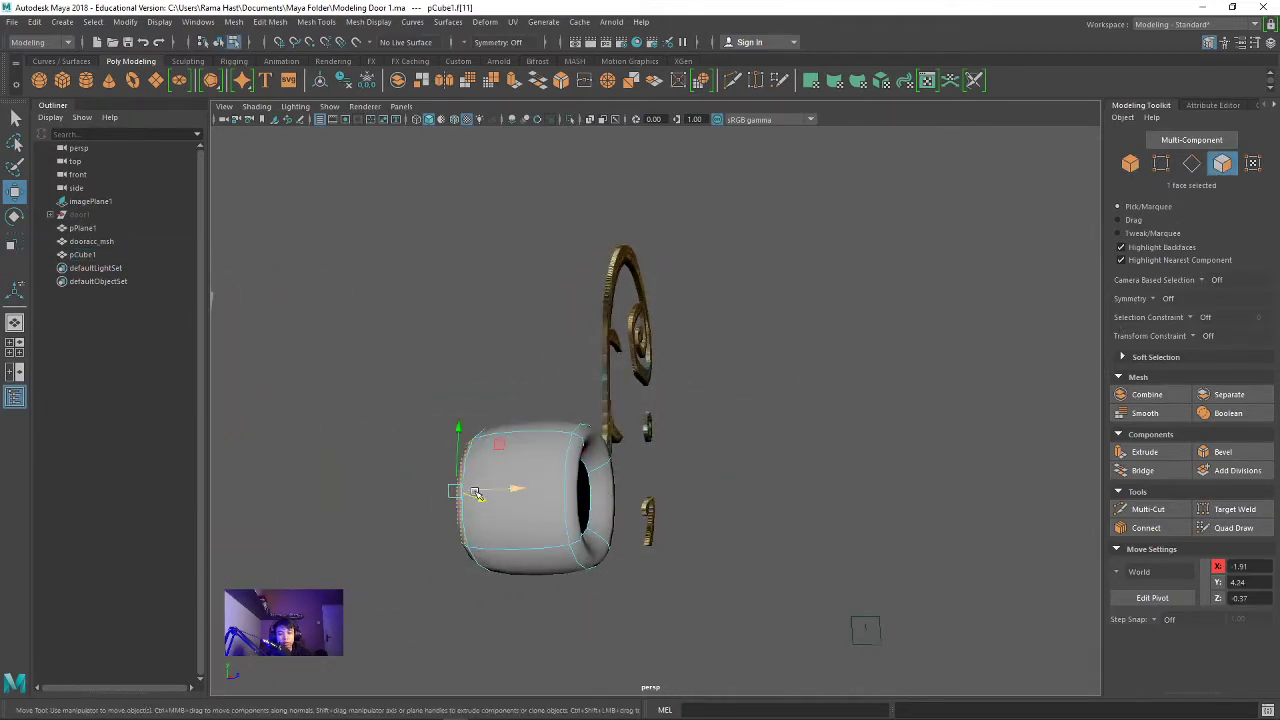
alt+drag(510, 515, 737, 560)
key(ctrl+e)
key(ctrl+z)
mouse_move(822, 541)
alt+mouse_down()
mouse_move(766, 537)
mouse_move(814, 523)
mouse_move(717, 554)
mouse_move(787, 547)
alt+mouse_up()
key(w)
drag(358, 562, 375, 585)
key(ctrl+z)
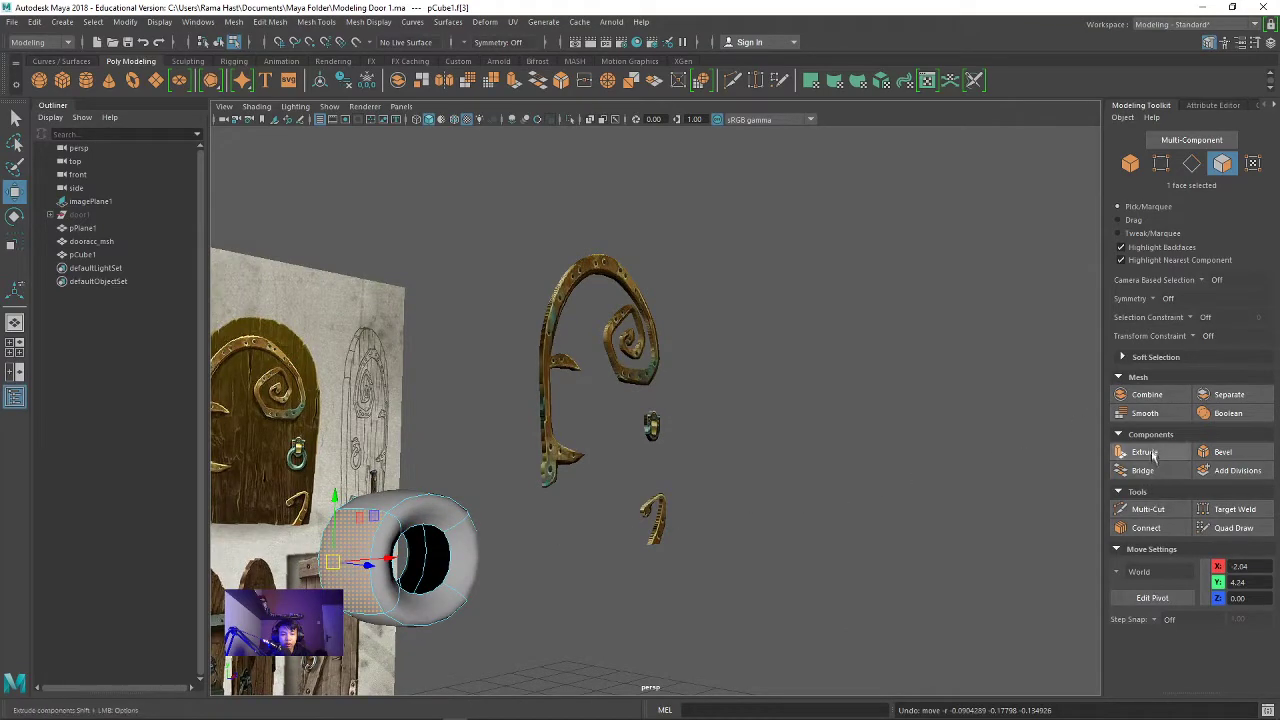
click(1155, 455)
mouse_move(360, 565)
mouse_down()
mouse_move(330, 570)
mouse_move(733, 595)
mouse_move(500, 634)
mouse_move(650, 688)
mouse_move(1006, 529)
mouse_move(922, 576)
mouse_move(879, 548)
mouse_move(1020, 543)
mouse_move(900, 549)
mouse_move(920, 560)
mouse_up()
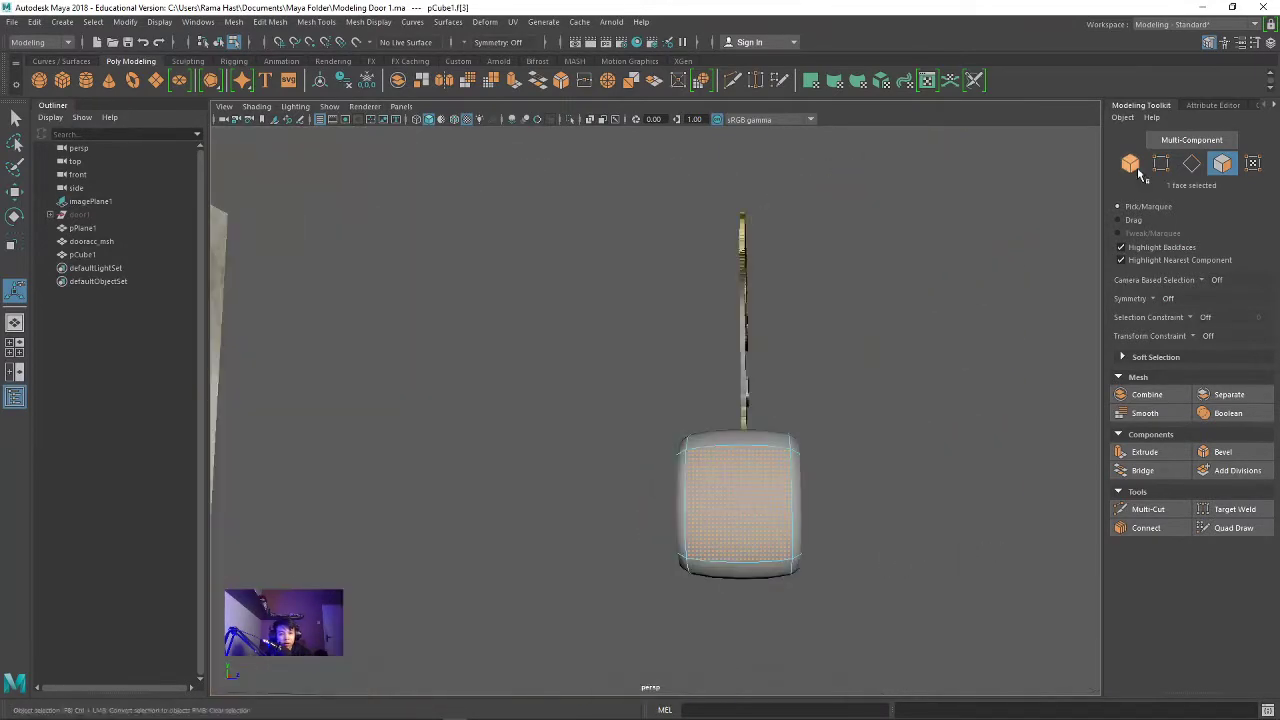
Step: Nudge the extruded face outward and extrude it again
key(r)
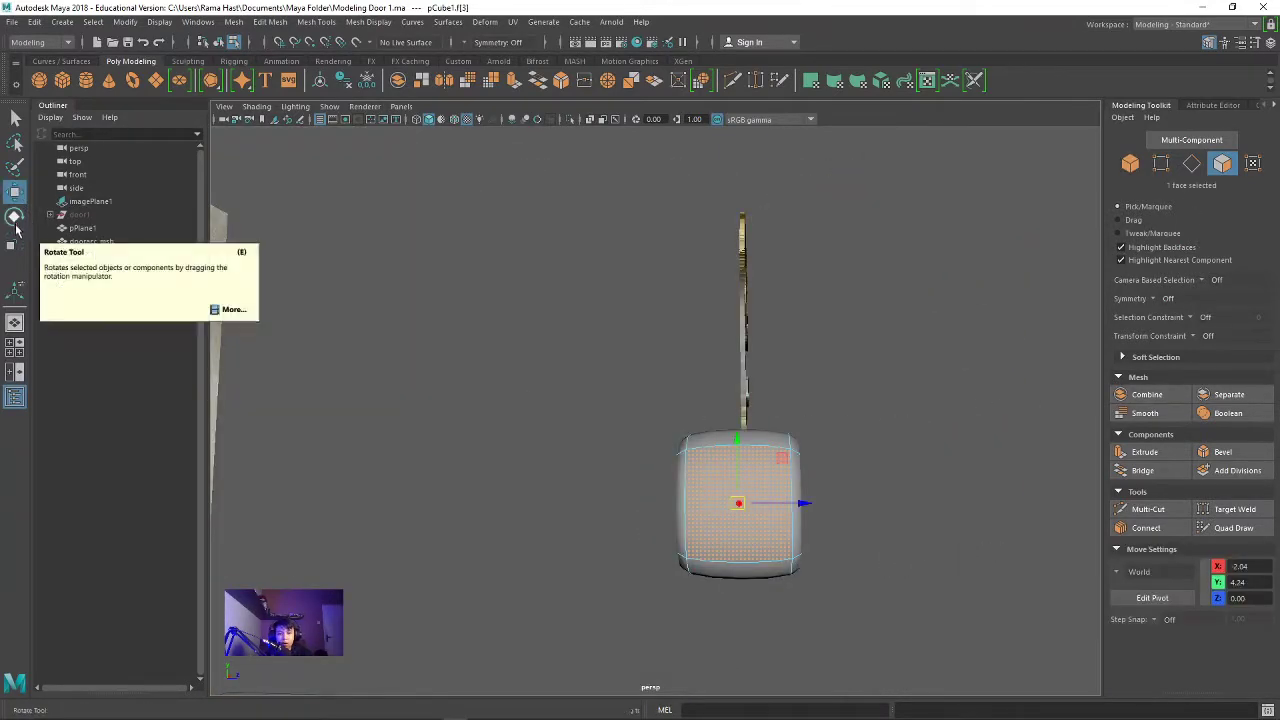
click(15, 191)
drag(737, 502, 900, 500)
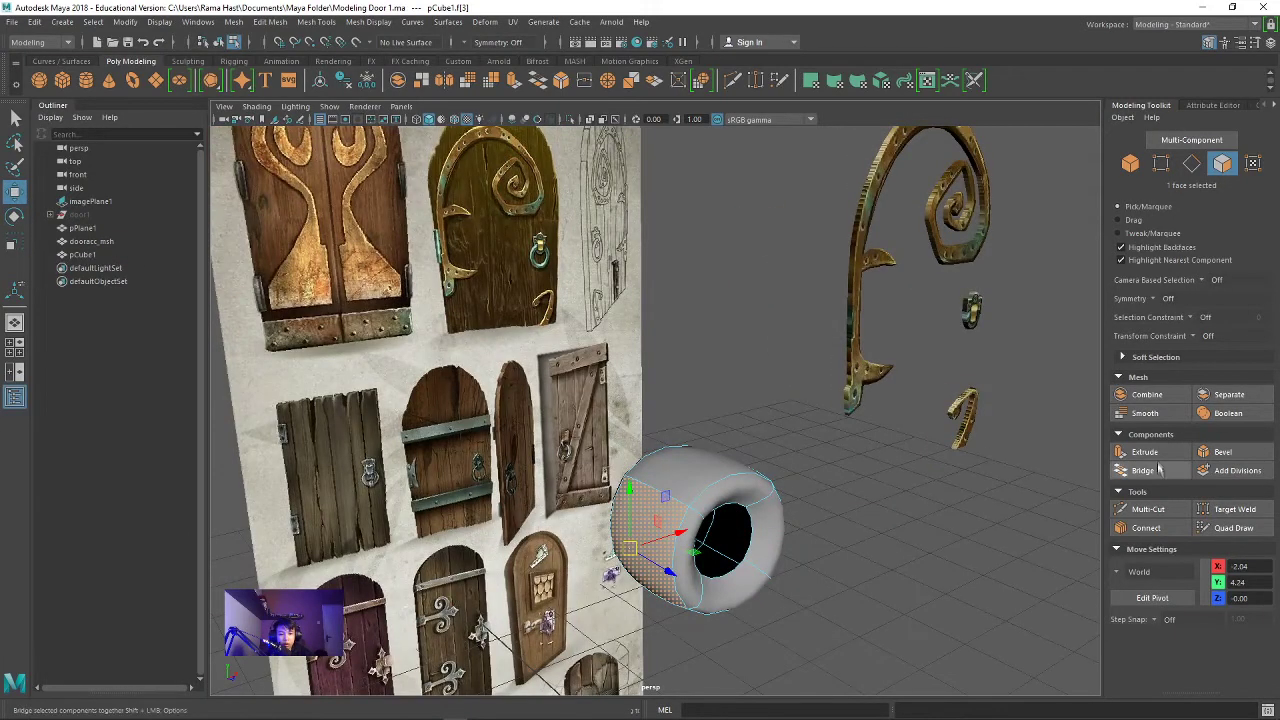
click(1145, 452)
mouse_move(923, 514)
alt+mouse_down()
mouse_move(700, 632)
mouse_move(650, 600)
mouse_move(610, 600)
mouse_move(683, 530)
mouse_move(1040, 390)
mouse_move(638, 437)
mouse_move(872, 425)
alt+mouse_up()
Step: Select all of pCube1's faces and apply a planar UV projection
key(F8)
key(e)
key(w)
key(ctrl+F11)
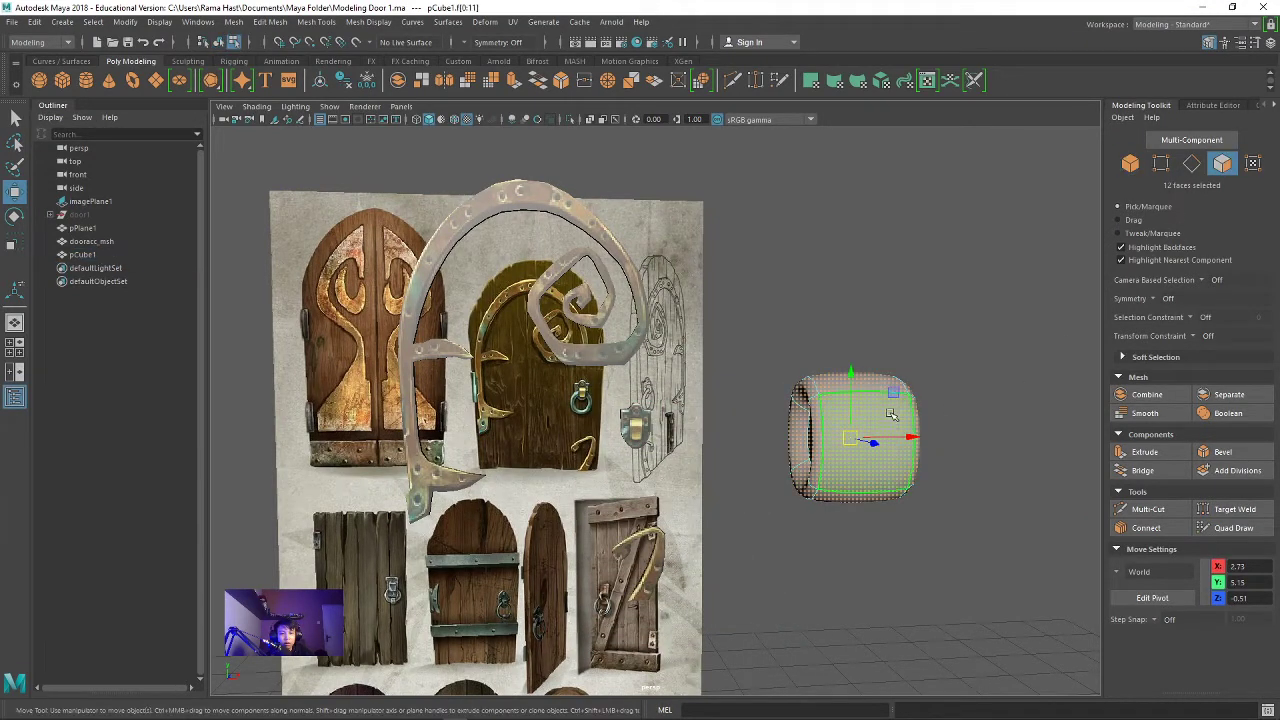
mouse_move(860, 418)
shift+right_down()
mouse_move(900, 600)
mouse_move(848, 549)
mouse_move(965, 624)
shift+right_up()
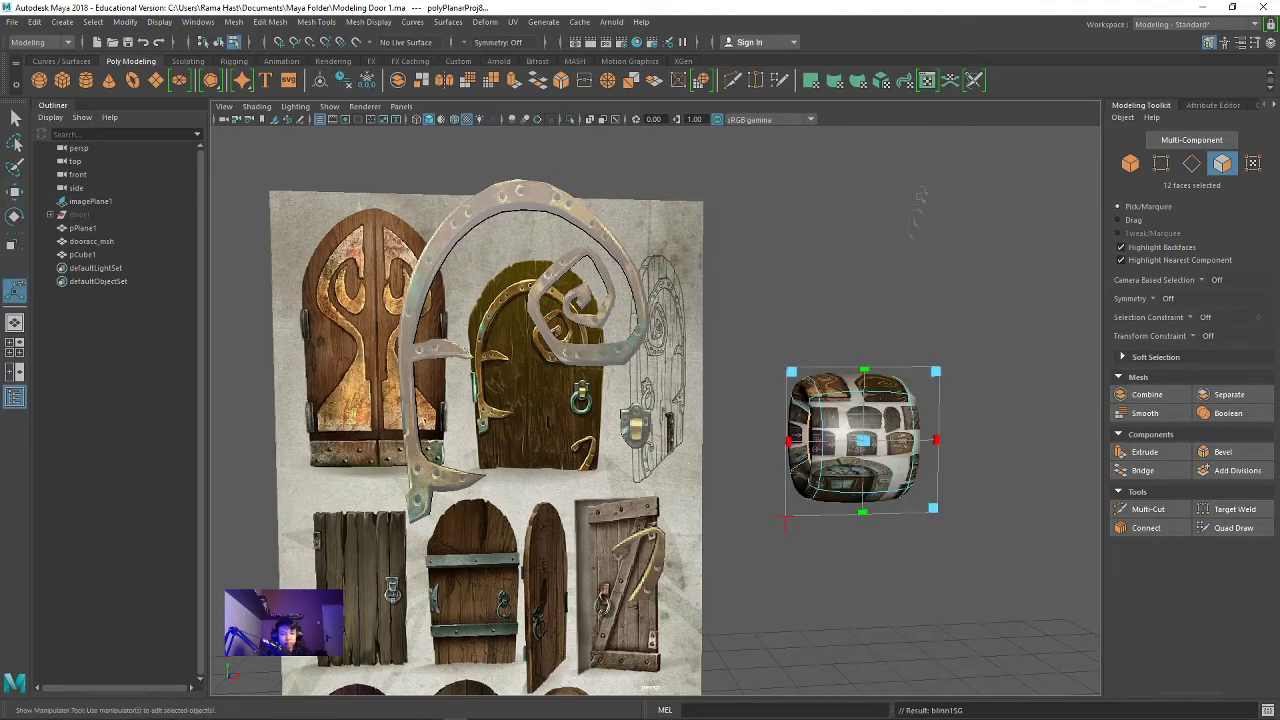
Step: Open the UV Editor, frame the texture and shrink the UV shell onto the curled handle
click(834, 80)
drag(886, 157, 346, 193)
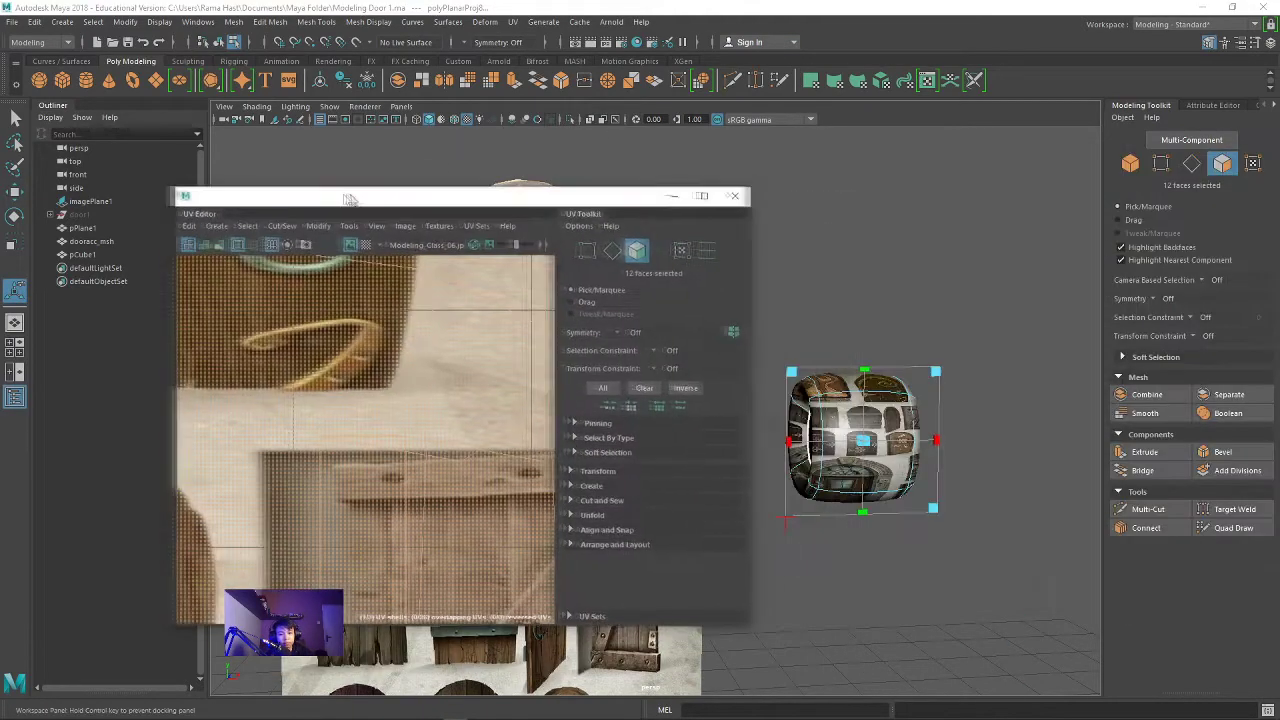
key(f)
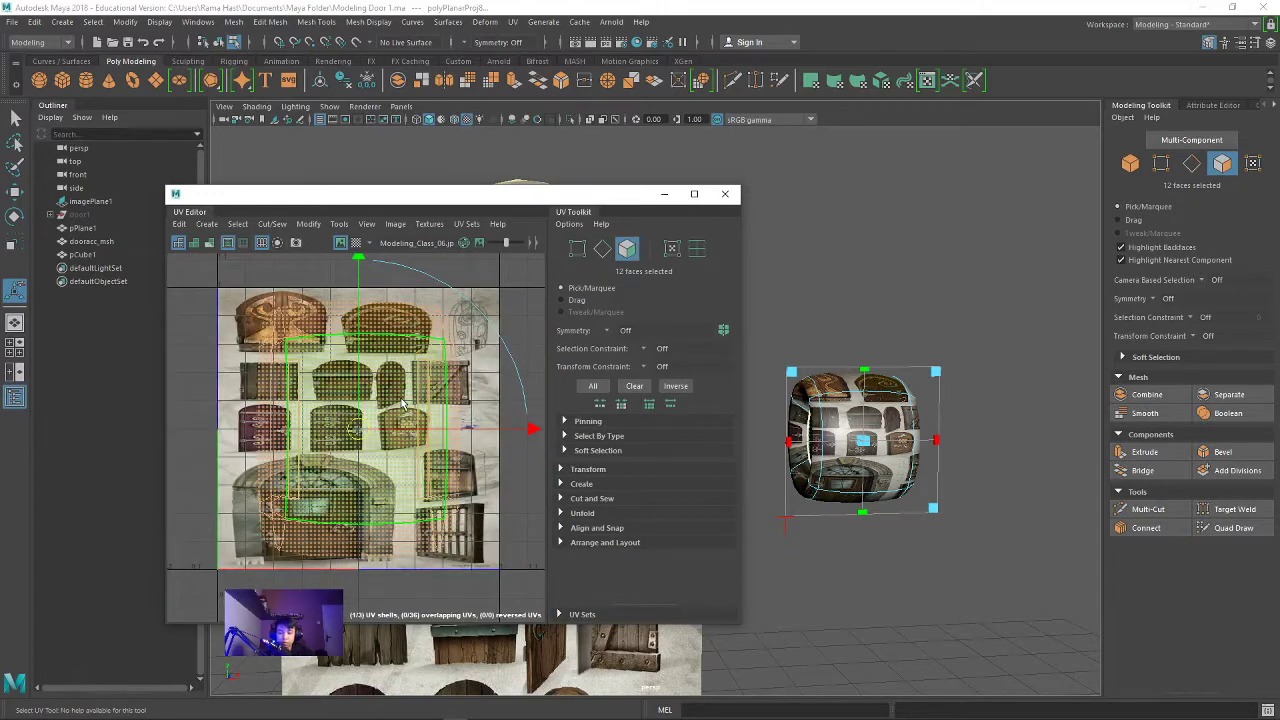
drag(403, 403, 357, 428)
key(w)
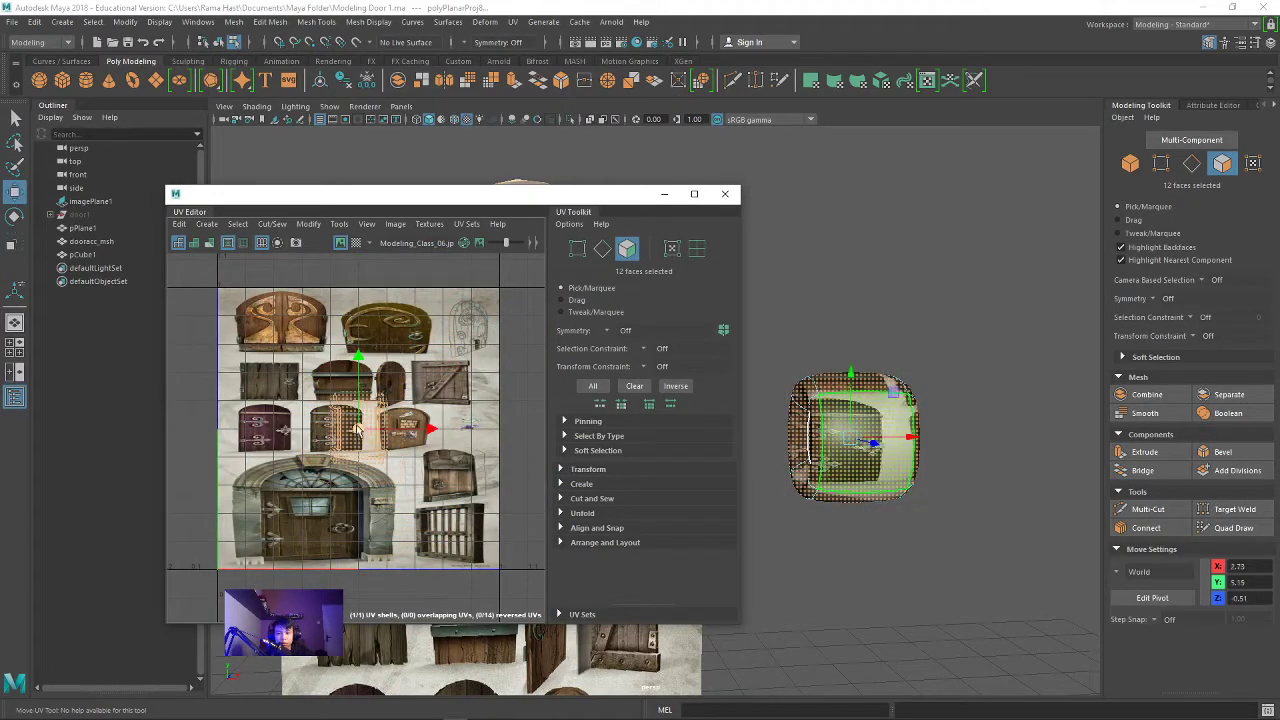
scroll(357, 427, up, 5)
scroll(400, 340, up, 3)
drag(372, 295, 373, 331)
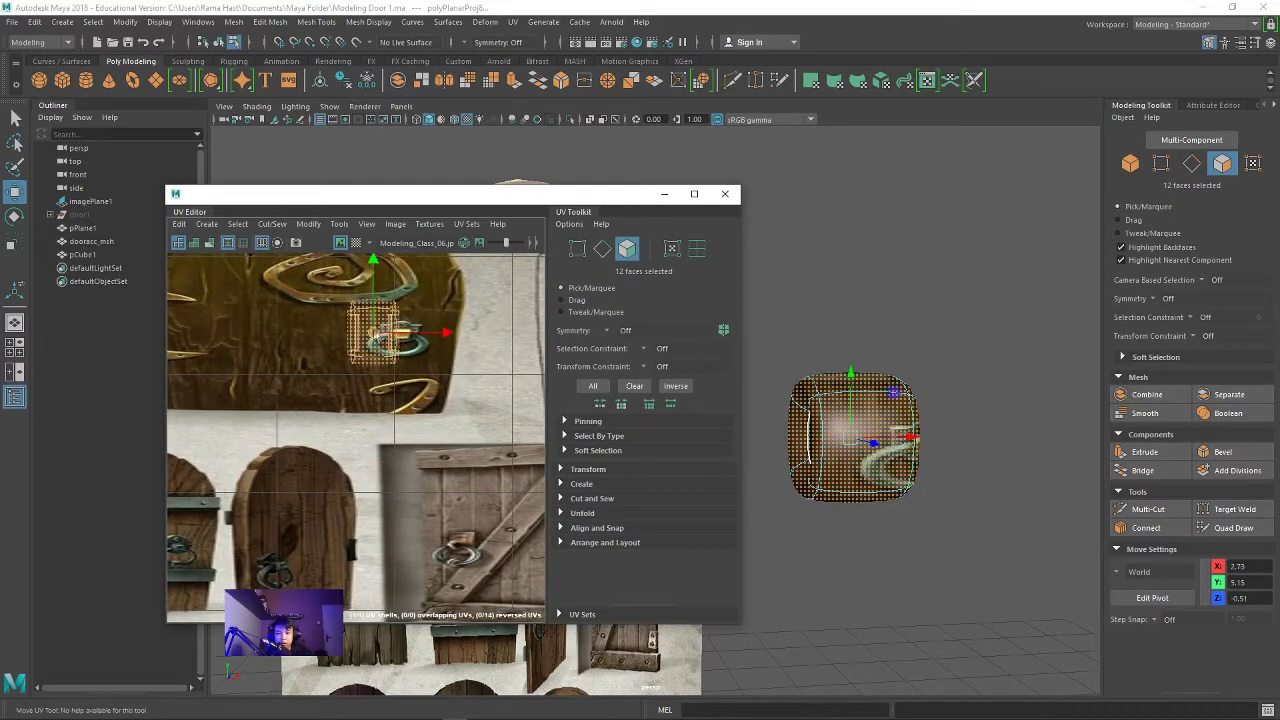
Step: Scale and move the UV shell to fit over the brass lock plate
key(r)
scroll(456, 345, up, 3)
scroll(456, 345, up, 3)
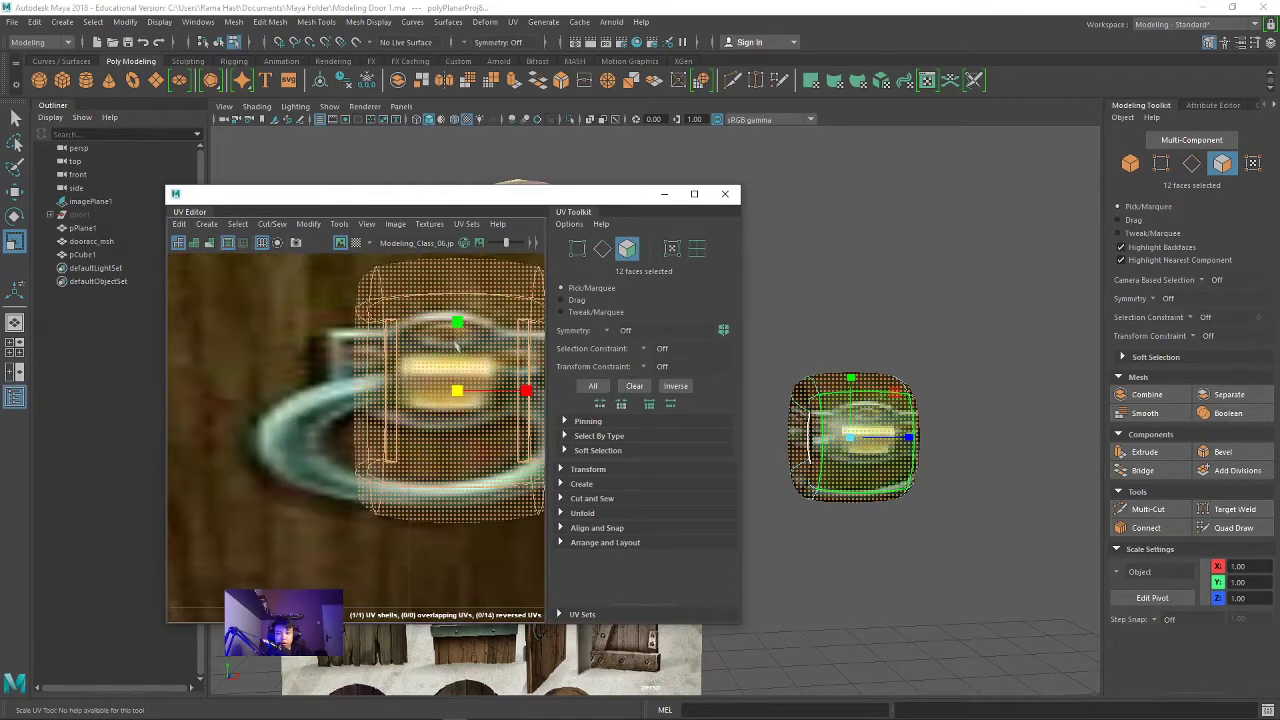
key(w)
key(r)
drag(456, 345, 457, 330)
mouse_move(525, 371)
mouse_down()
mouse_move(446, 380)
mouse_move(484, 388)
mouse_up()
key(w)
key(r)
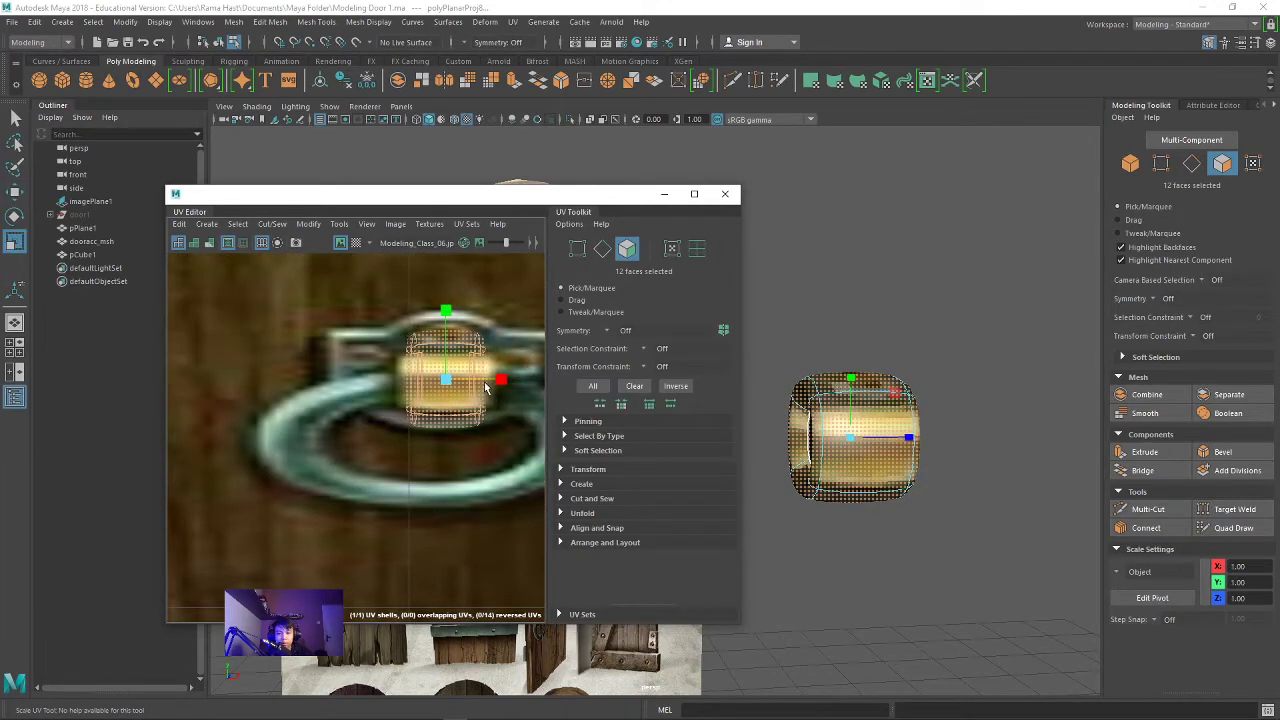
drag(445, 311, 446, 330)
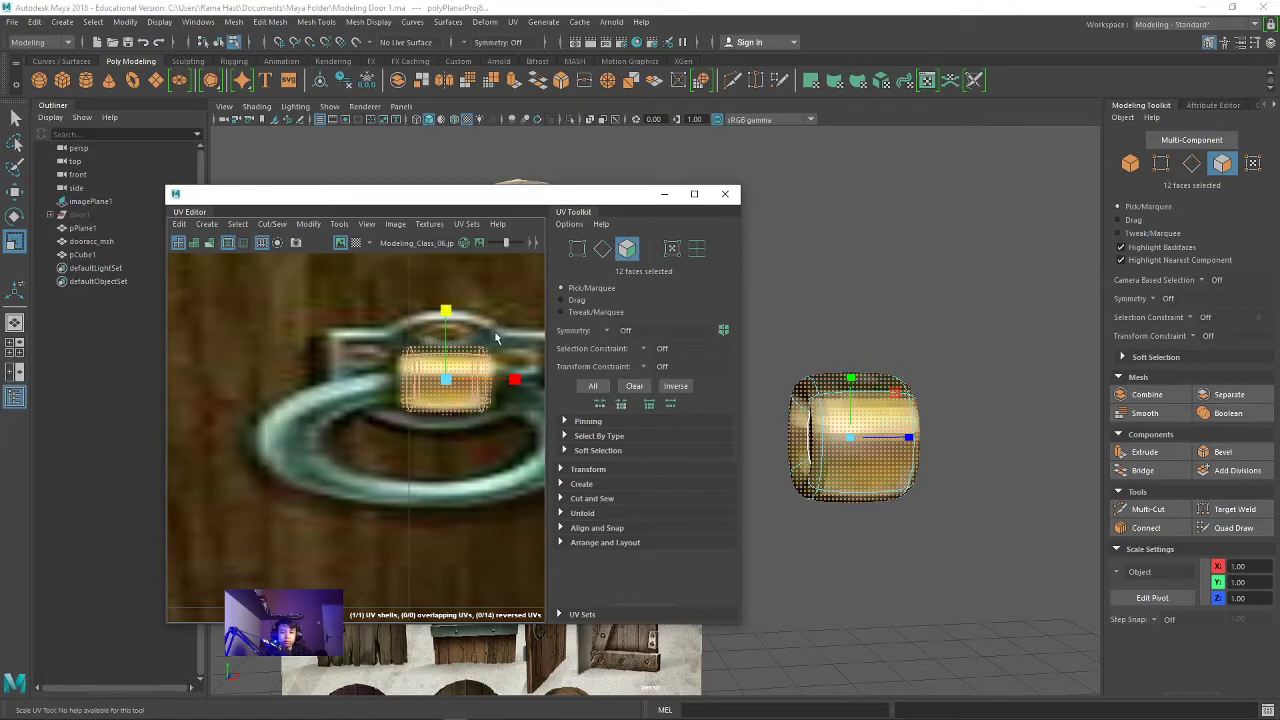
Step: Close the UV Editor, check the block, and reopen the editor for vertical scaling
click(725, 193)
mouse_move(650, 400)
alt+mouse_down()
mouse_move(560, 380)
mouse_move(851, 318)
alt+mouse_up()
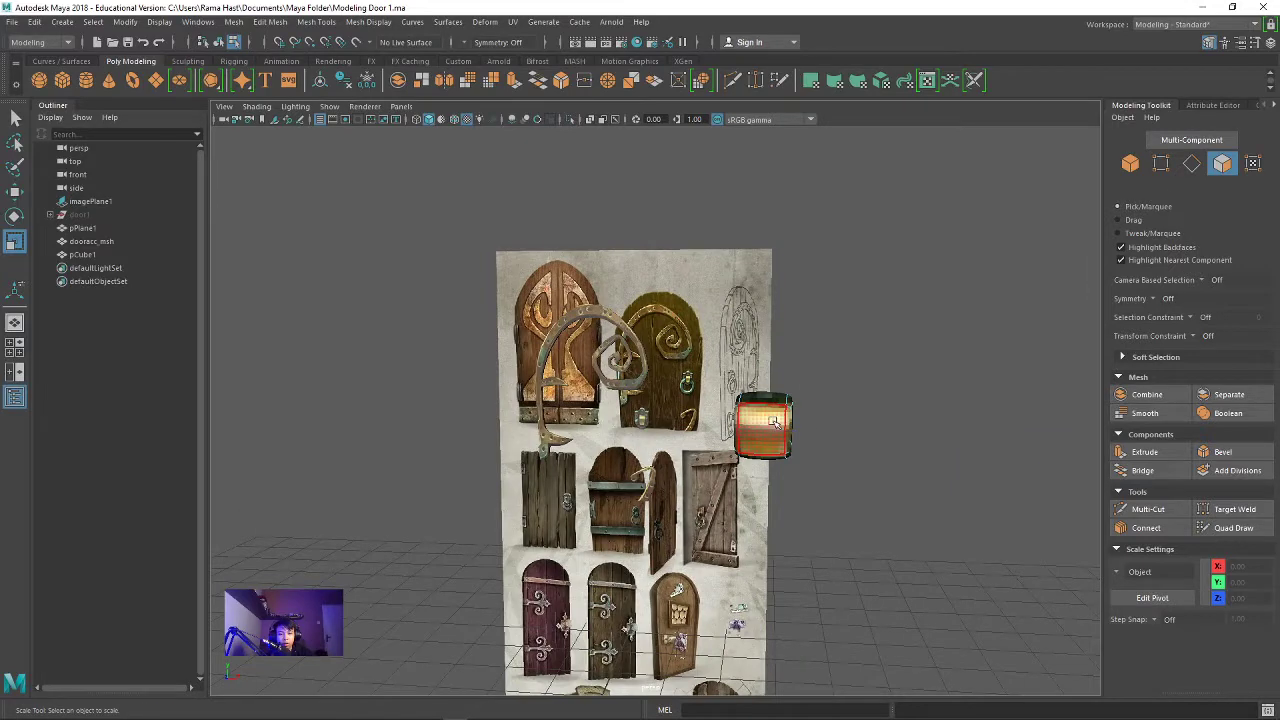
click(773, 421)
click(442, 321)
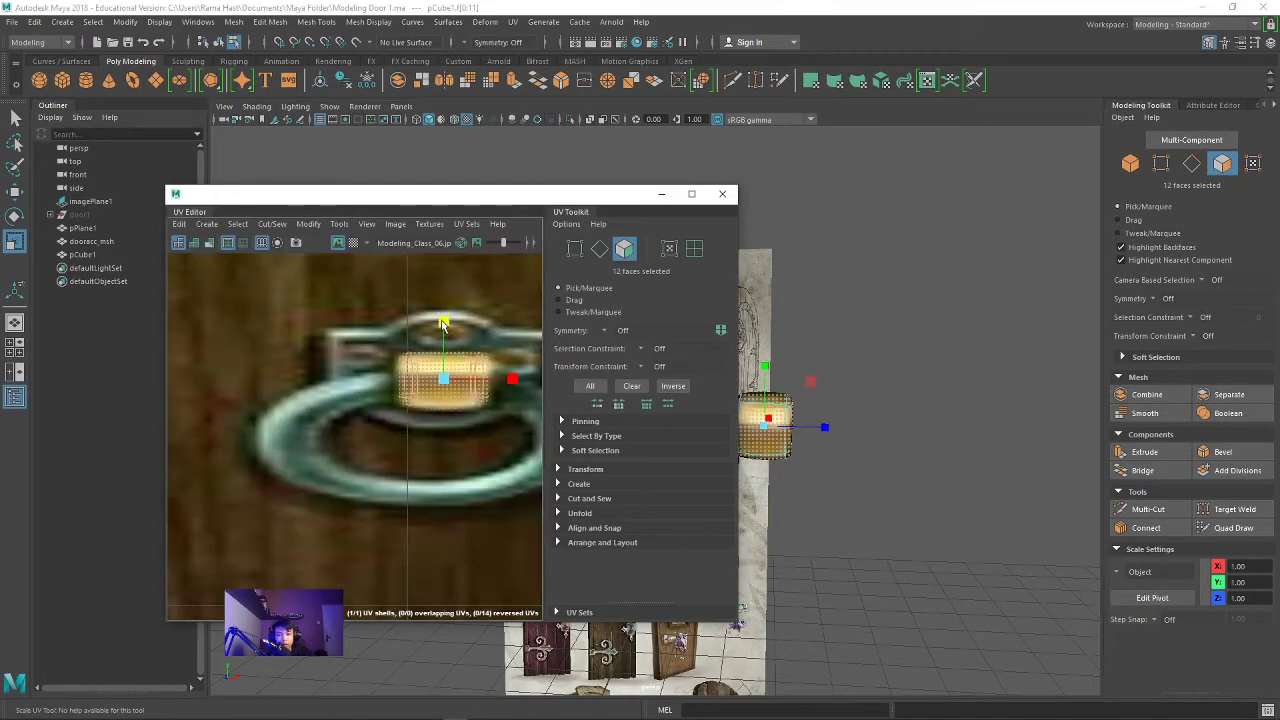
Step: Move and scale pCube1 beside the door panel's edge
mouse_move(900, 250)
alt+mouse_down()
mouse_move(778, 248)
mouse_move(812, 487)
alt+mouse_up()
key(w)
mouse_move(828, 437)
mouse_down()
mouse_move(673, 440)
mouse_move(765, 463)
mouse_move(887, 451)
mouse_move(868, 367)
mouse_move(640, 440)
mouse_move(706, 434)
mouse_move(766, 455)
mouse_up()
key(r)
scroll(652, 458, up, 5)
key(w)
scroll(766, 455, up, 3)
key(r)
Step: Settle pCube1 against the middle door beside the ring knocker, below the spiral ornament
mouse_move(744, 383)
alt+mouse_down()
mouse_move(768, 387)
mouse_move(820, 300)
alt+mouse_up()
key(w)
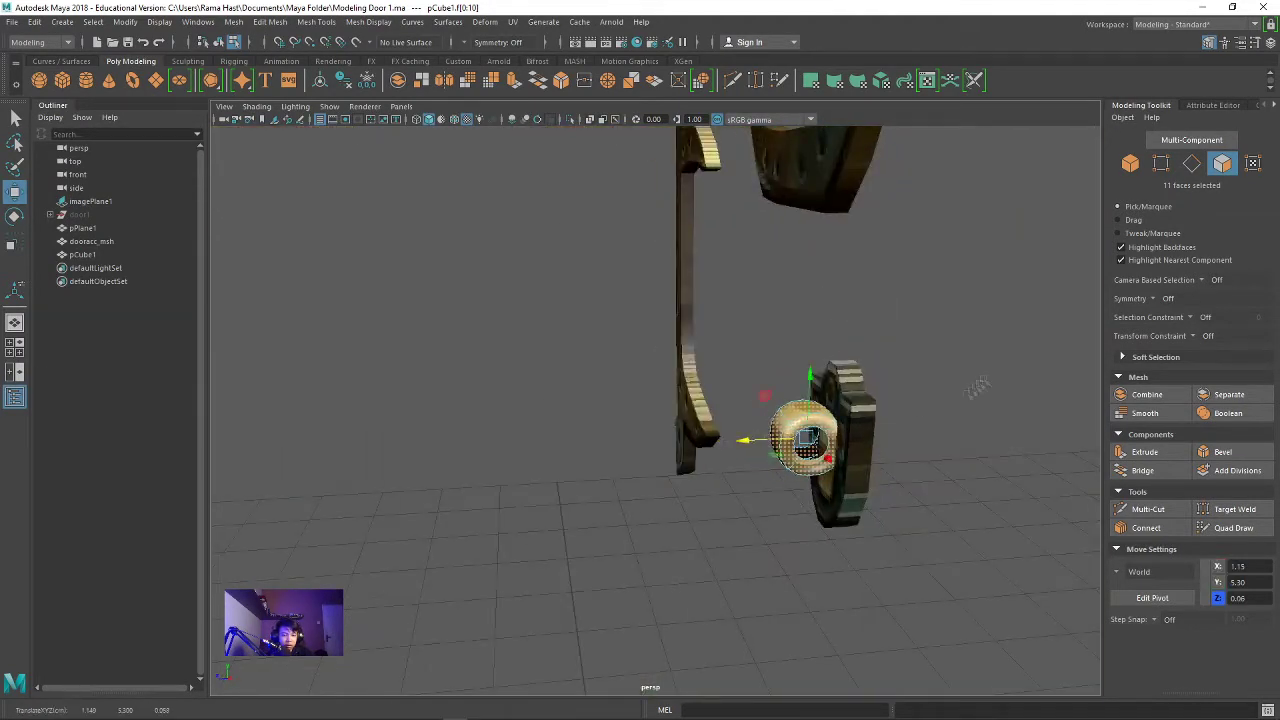
alt+drag(977, 387, 938, 403)
key(r)
mouse_move(817, 437)
alt+mouse_down()
mouse_move(1045, 360)
mouse_move(789, 437)
mouse_move(845, 441)
mouse_move(894, 407)
mouse_move(797, 360)
alt+mouse_up()
key(w)
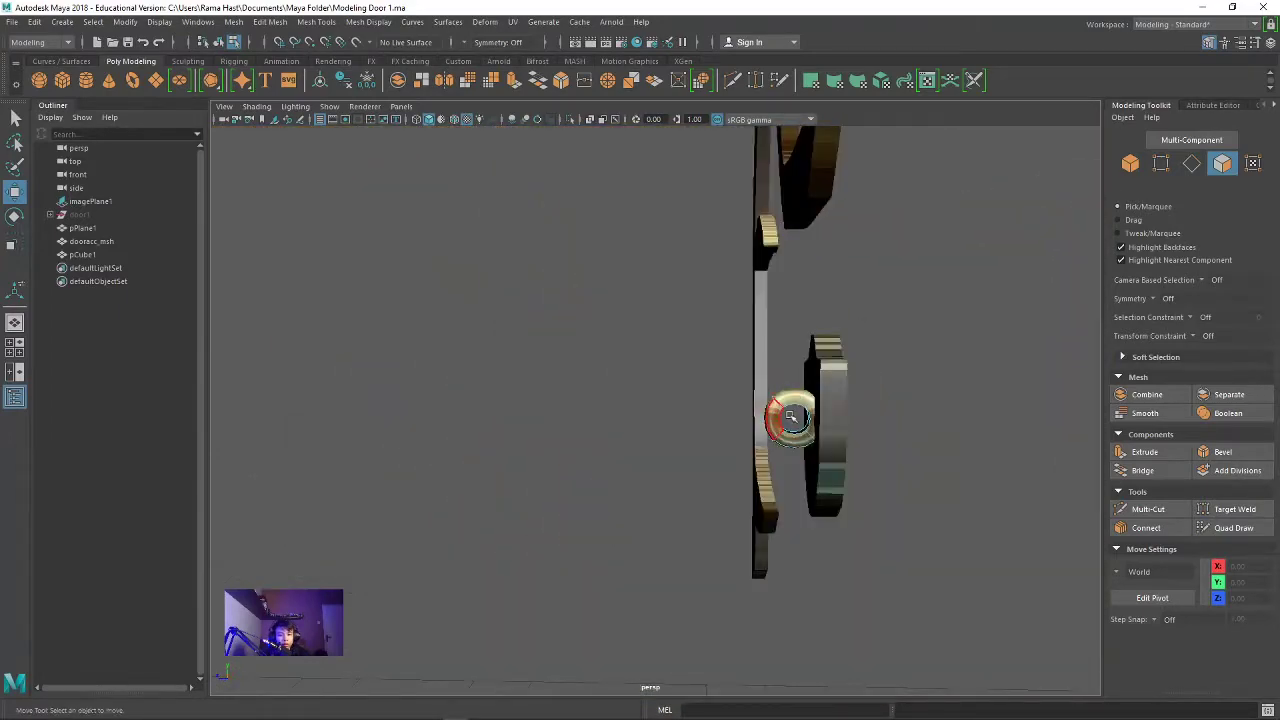
alt+drag(810, 410, 935, 370)
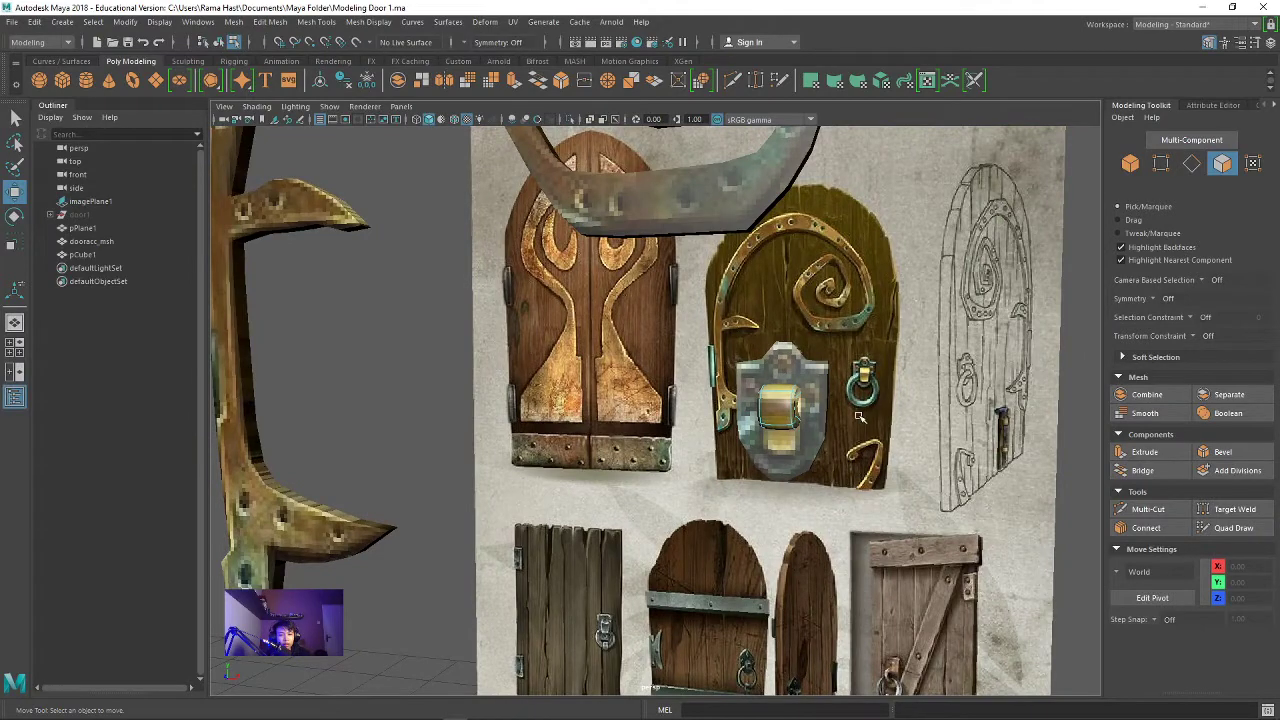
Step: Create a torus for the ring knocker and show its construction attributes
scroll(650, 688, down, 5)
scroll(650, 688, up, 3)
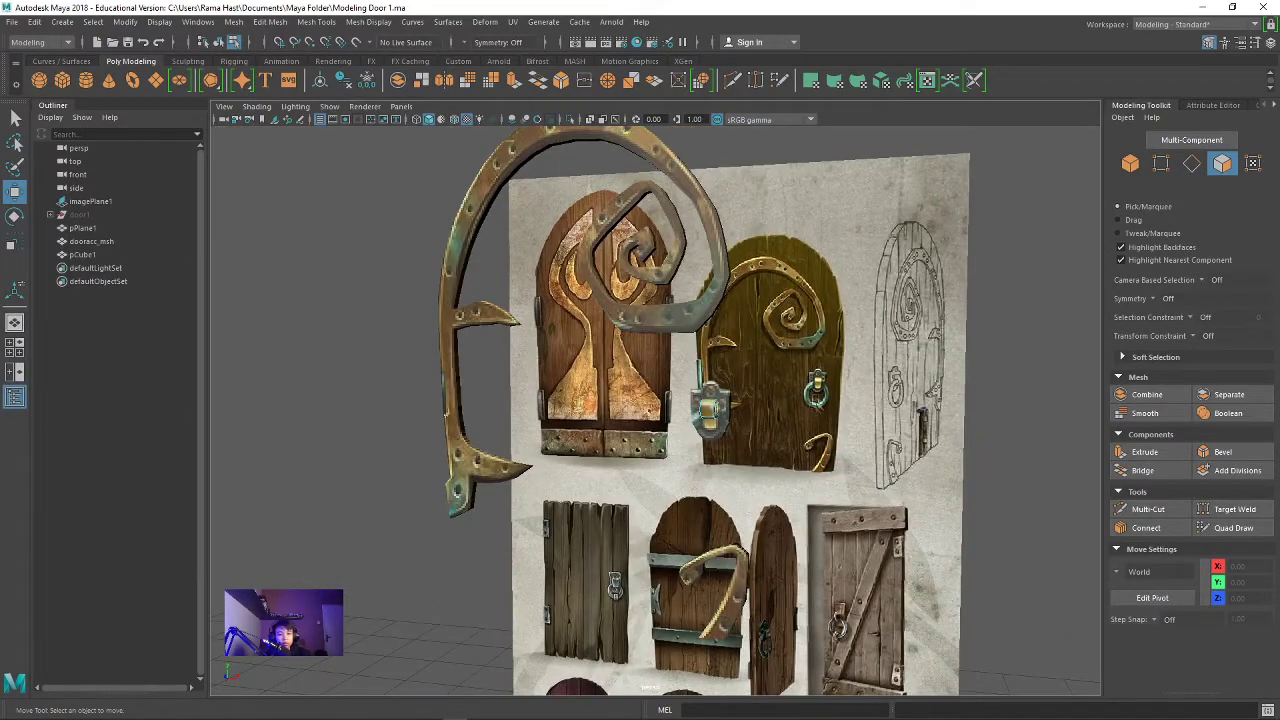
scroll(650, 688, down, 2)
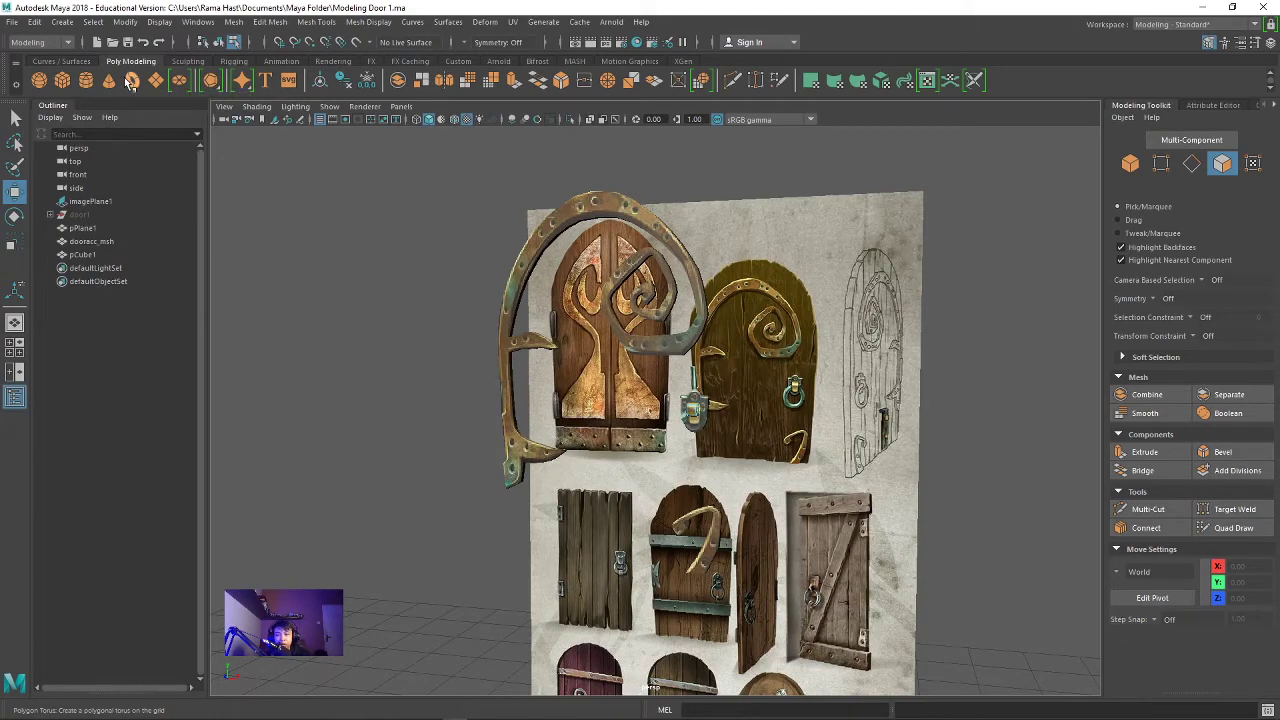
click(132, 80)
scroll(486, 383, down, 5)
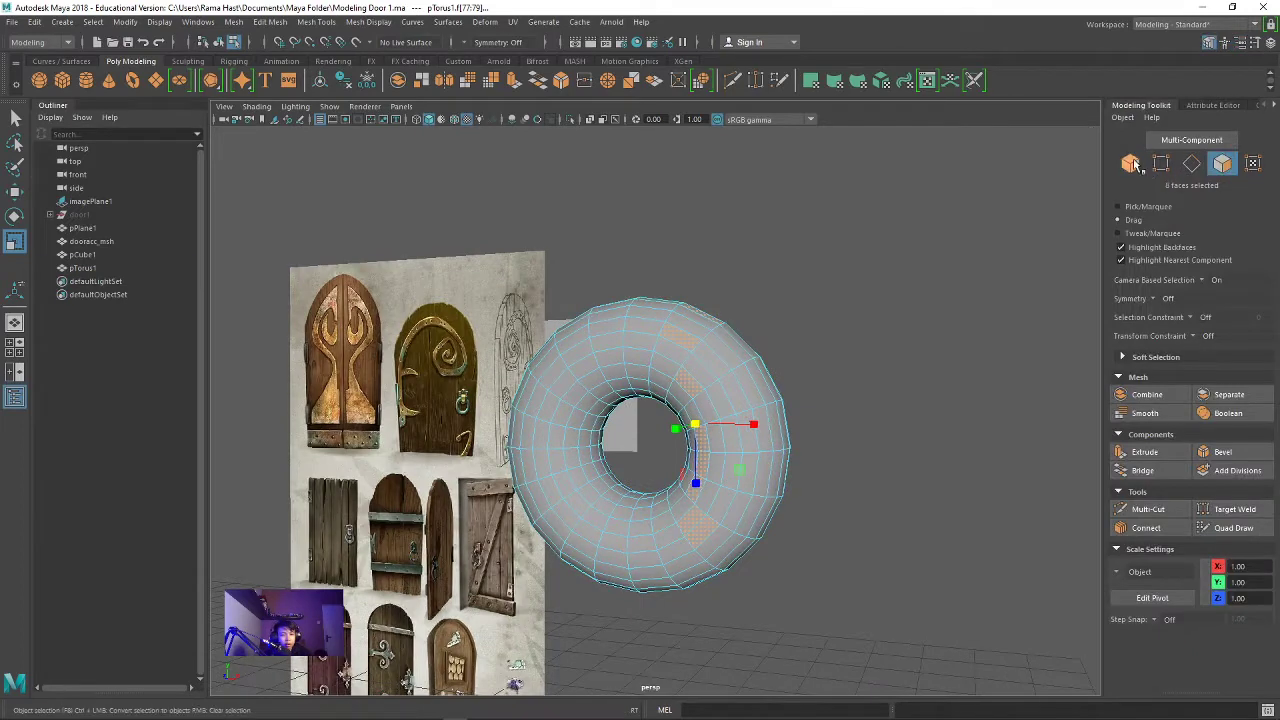
click(1213, 105)
click(1110, 141)
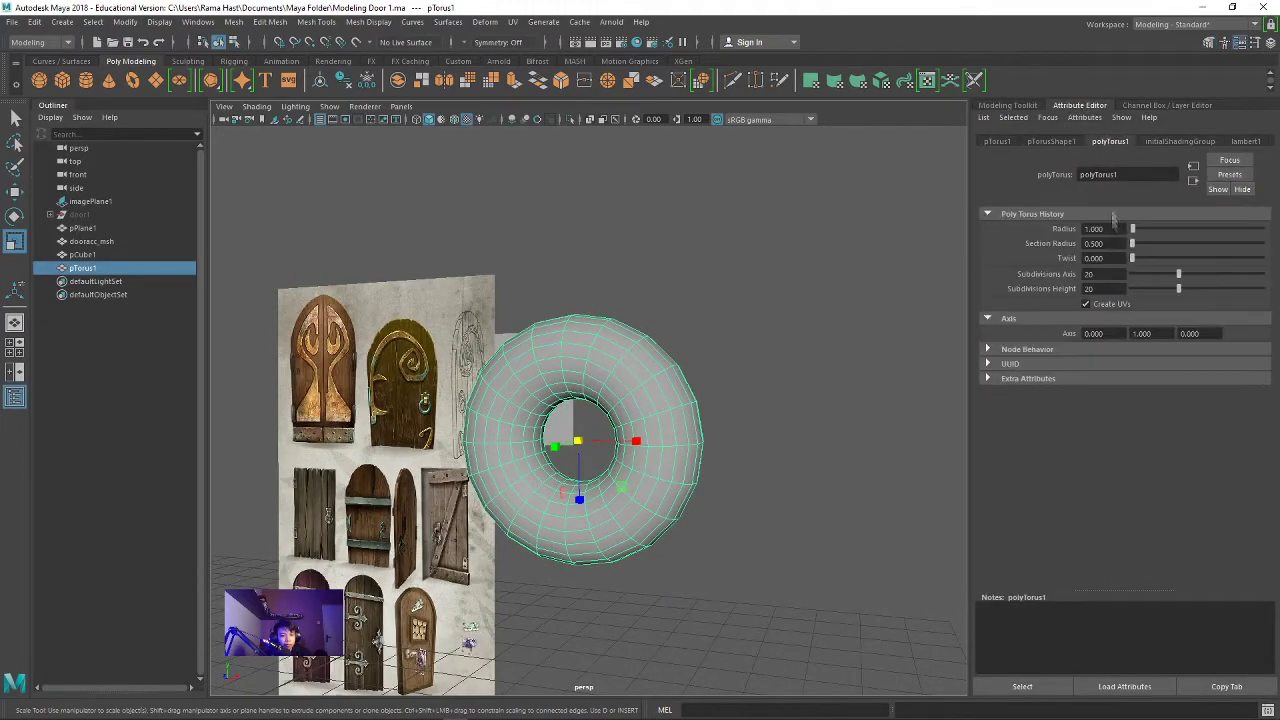
Step: Try new torus radius and thickness values, undo them, and check the tutorial video
key(Return)
key(ctrl+z)
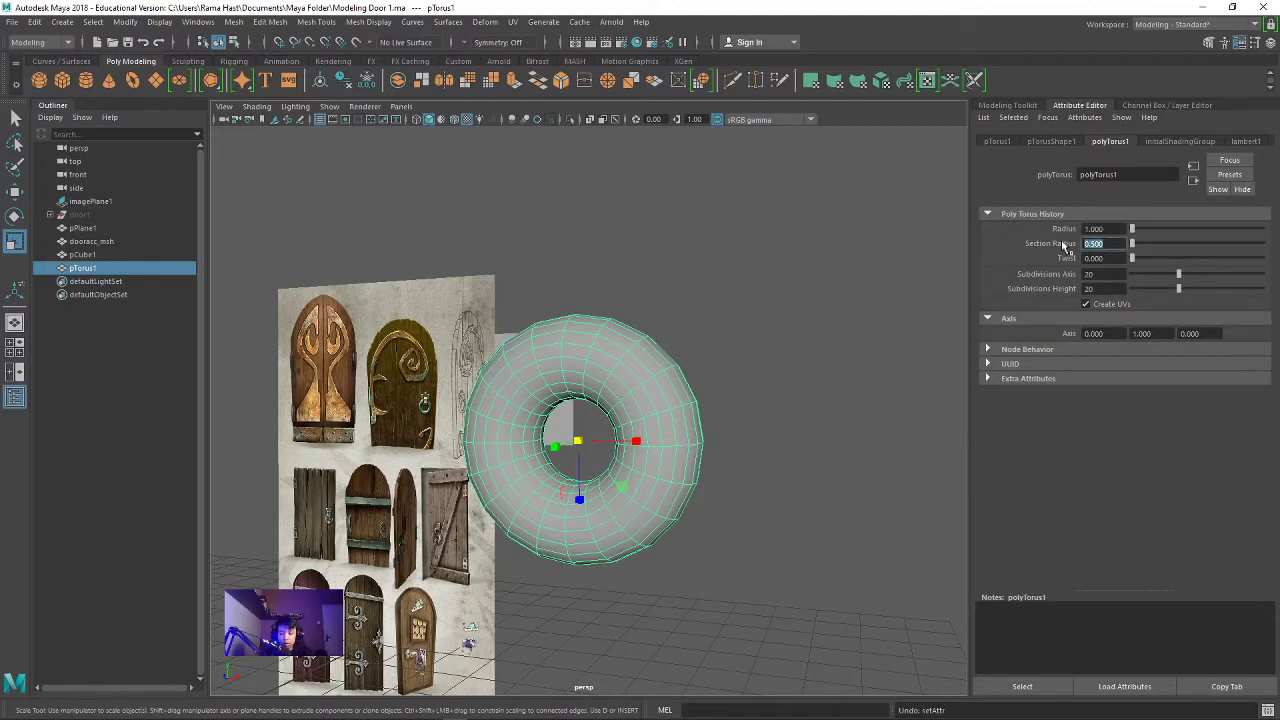
text(200)
key(Return)
key(ctrl+z)
key(alt+Tab)
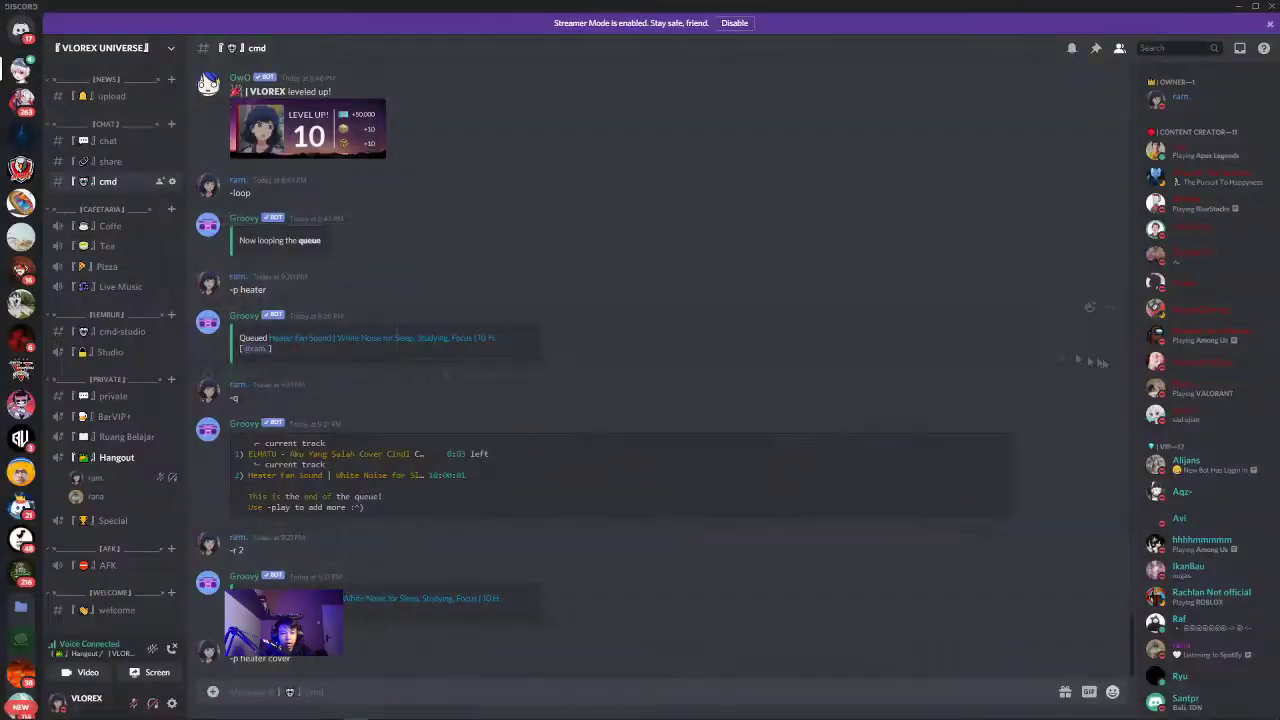
key(alt+Tab)
click(722, 302)
click(505, 310)
click(505, 310)
key(alt+Tab)
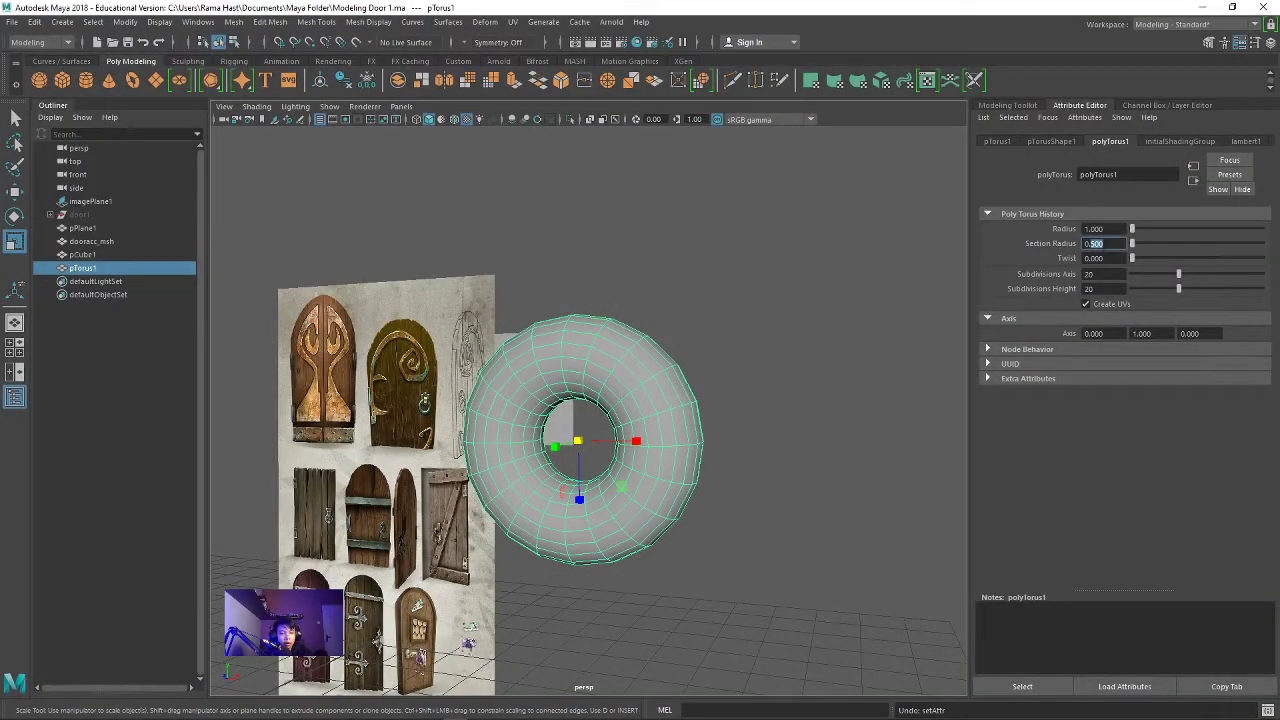
text(0.200)
Step: Set the torus section radius to 0.200
key(Return)
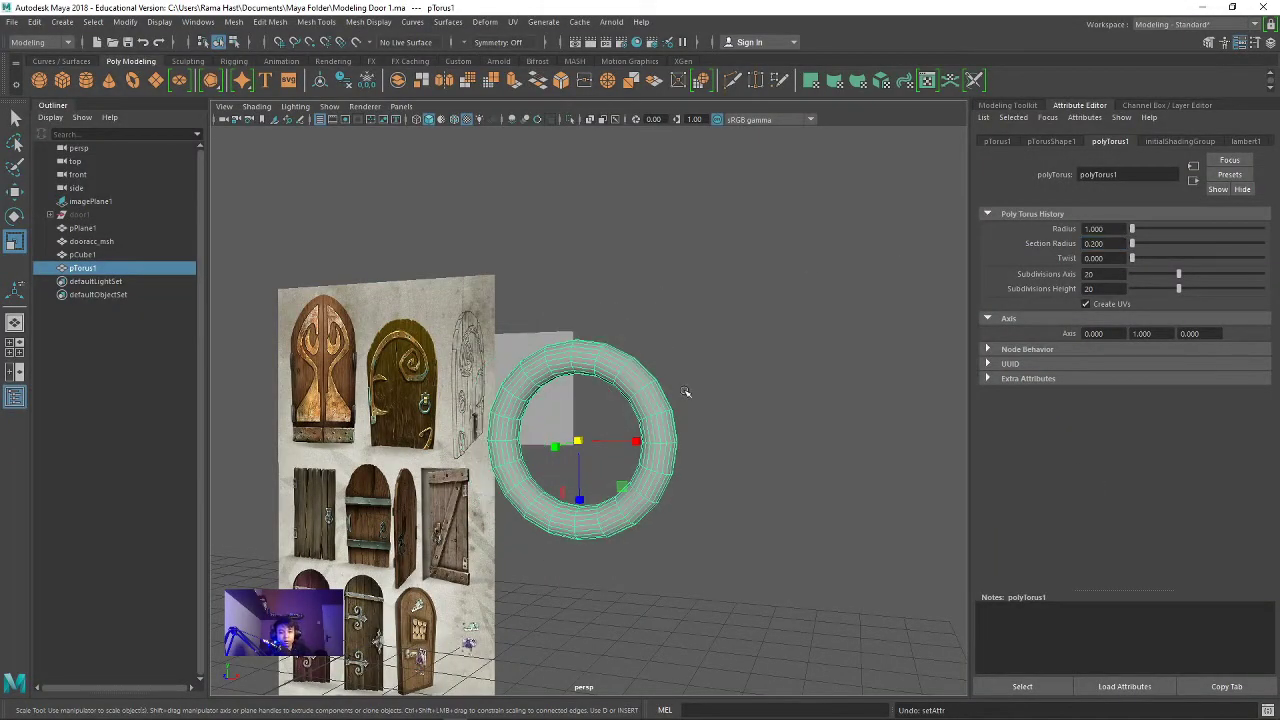
alt+drag(680, 394, 740, 390)
key(ctrl+z)
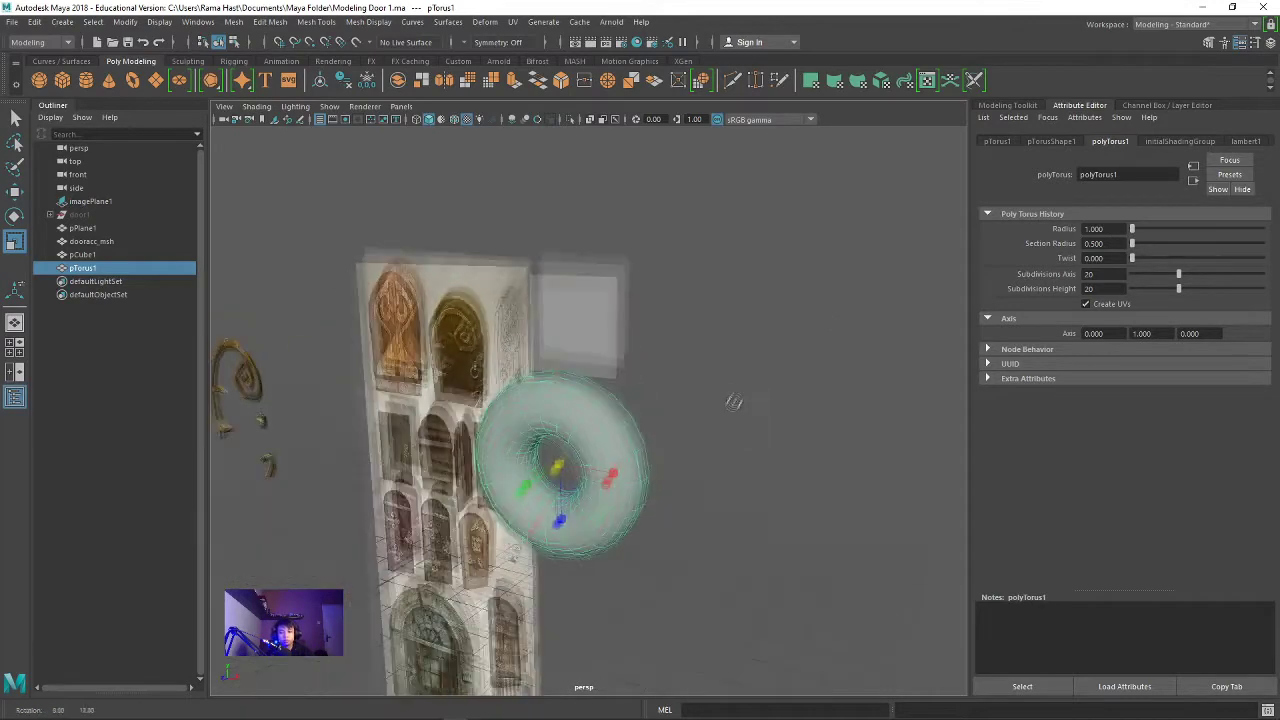
alt+right_drag(837, 326, 774, 394)
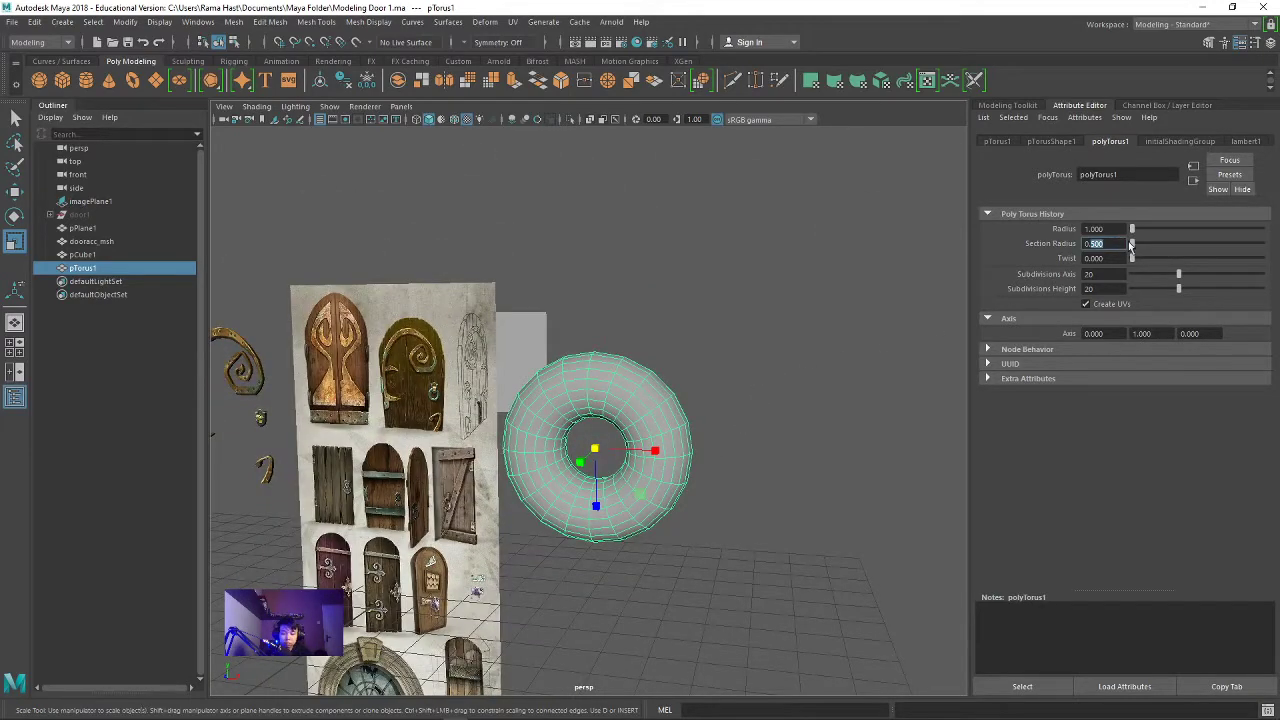
text(0.200)
key(Return)
Step: Select all of pTorus1's faces and open them in the UV Editor
scroll(720, 360, up, 3)
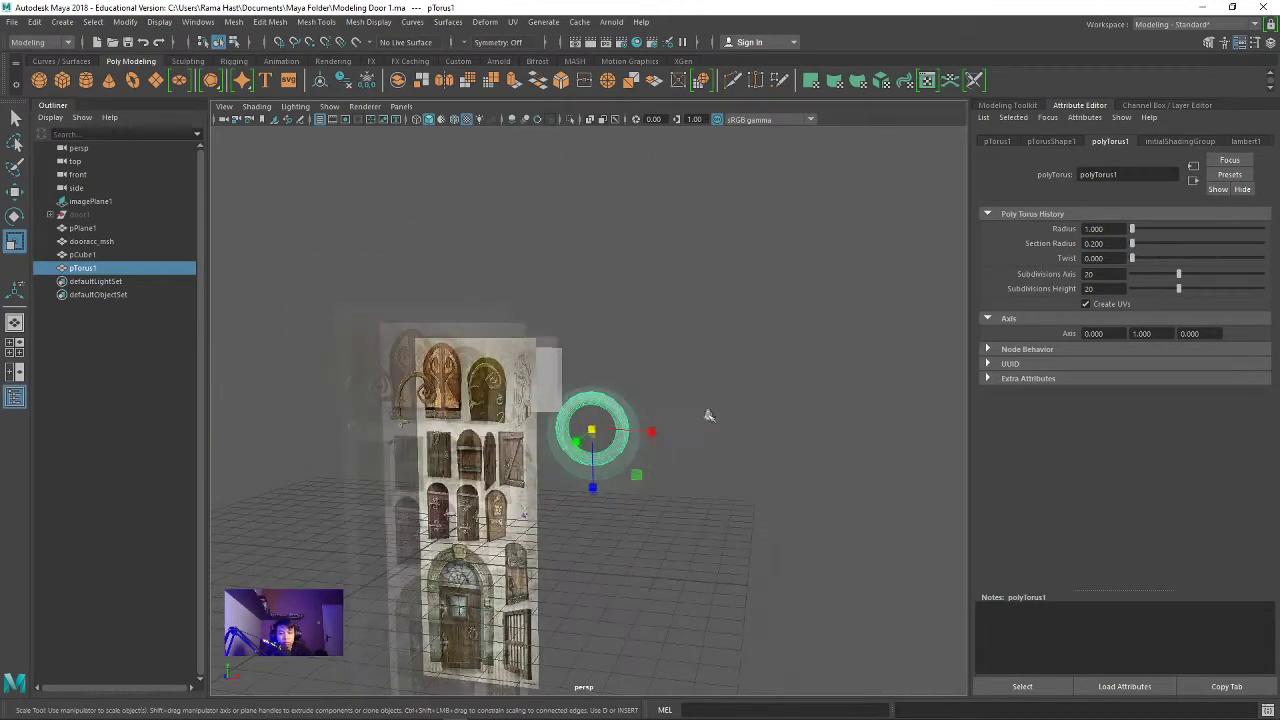
click(1008, 105)
key(F11)
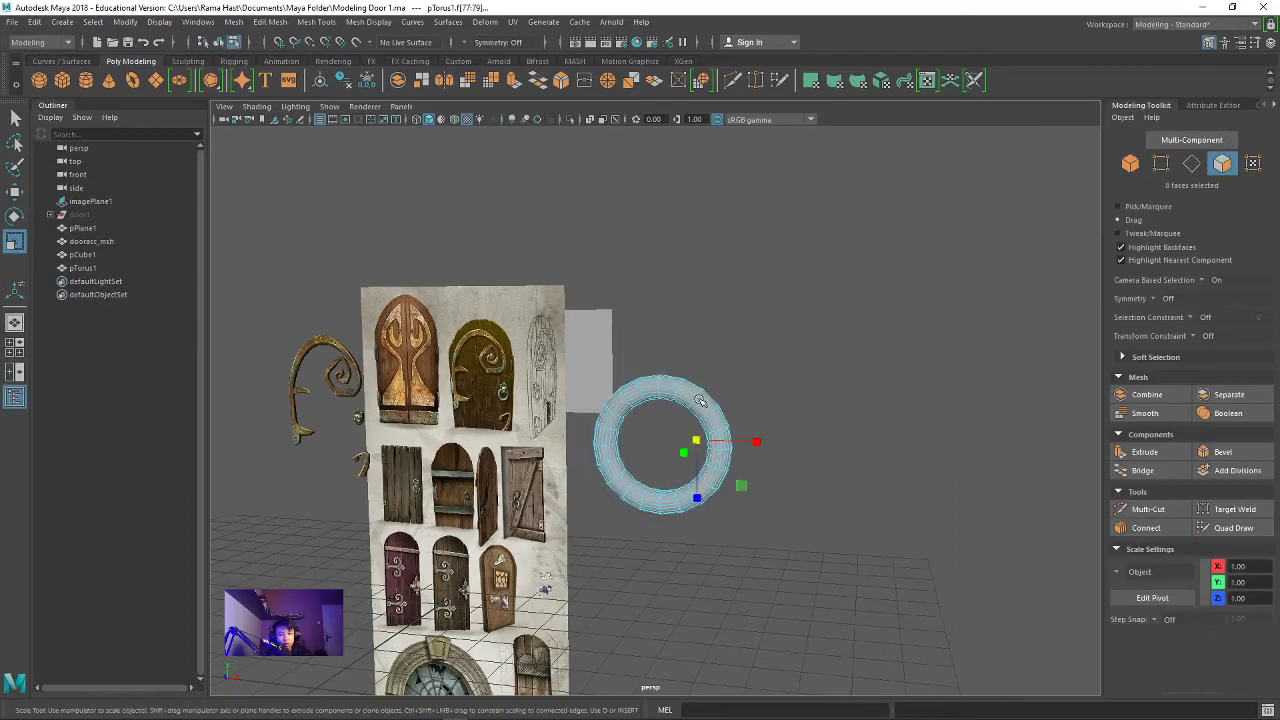
key(f)
click(927, 80)
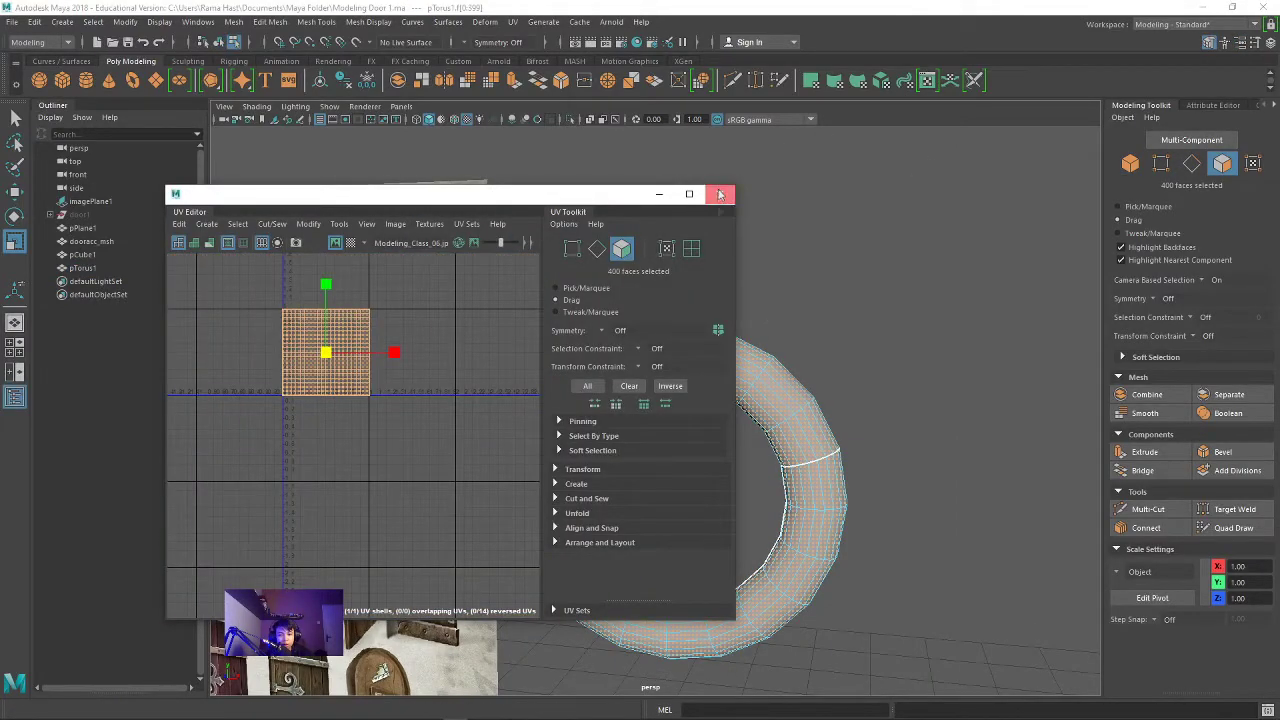
Step: Assign the texture_door1 material to the torus faces
click(720, 194)
shift+right_click(780, 404)
mouse_move(782, 322)
right_down()
mouse_move(806, 690)
mouse_move(878, 690)
right_up()
mouse_move(799, 405)
shift+right_down()
mouse_move(848, 690)
mouse_move(895, 634)
shift+right_up()
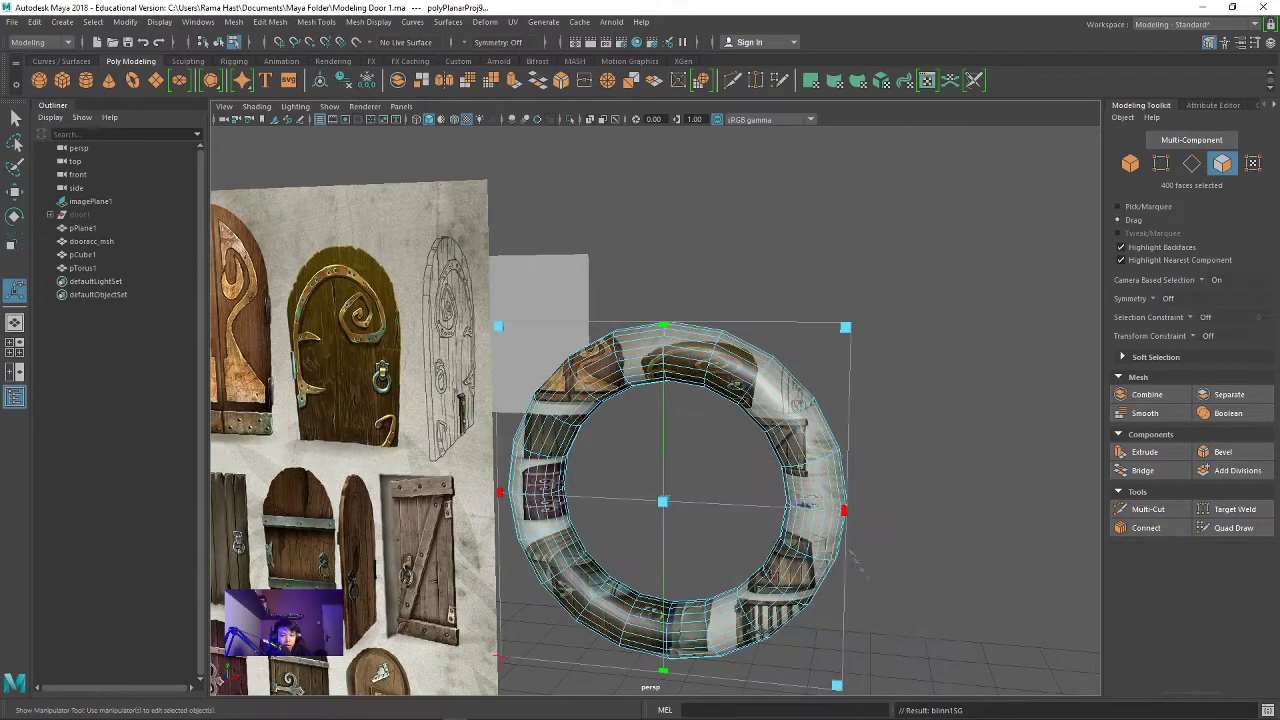
Step: Shrink the torus UV shell to a small ring and move it onto a door knocker
drag(400, 193, 257, 198)
scroll(210, 420, up, 2)
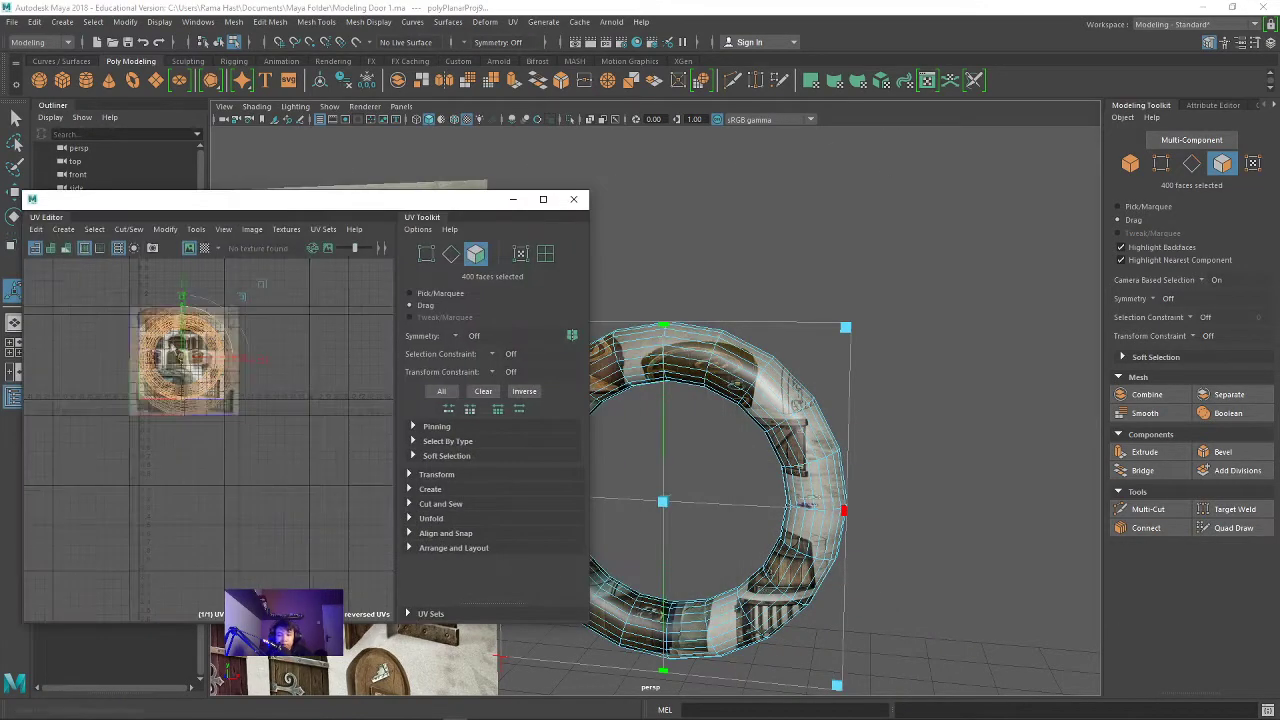
scroll(210, 420, up, 3)
key(r)
drag(218, 395, 160, 338)
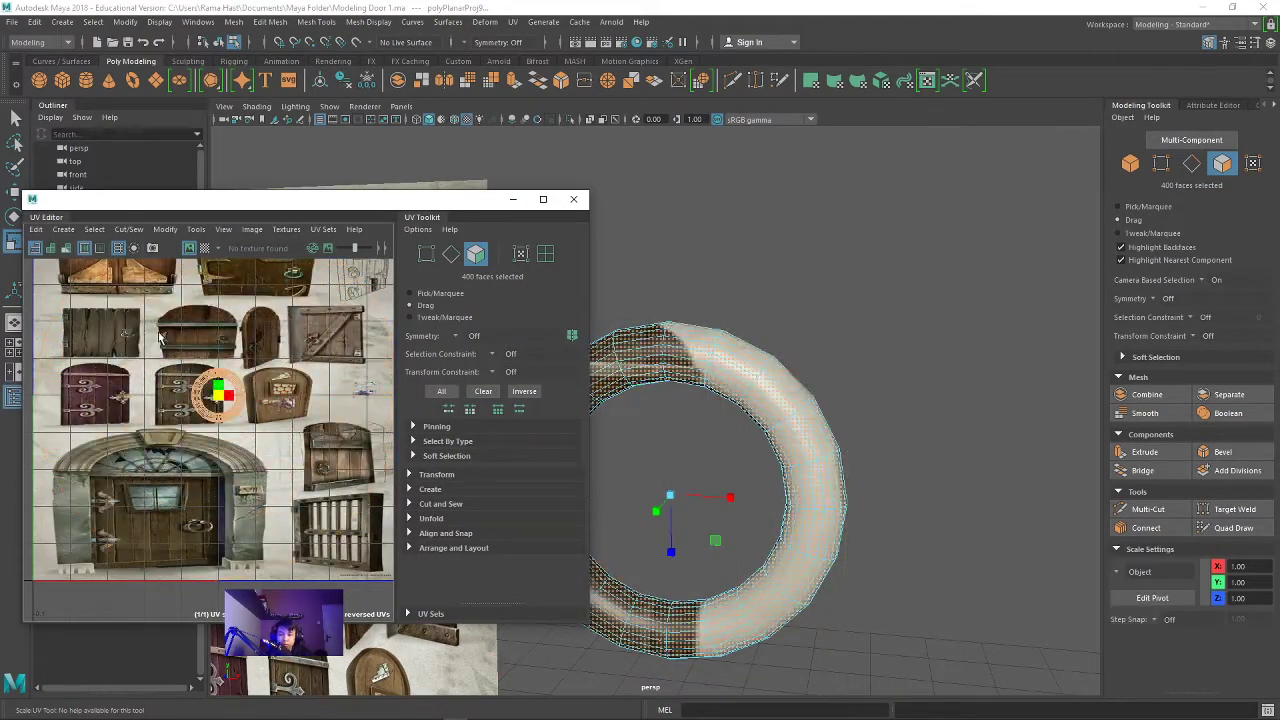
drag(216, 398, 293, 275)
scroll(293, 300, up, 2)
scroll(293, 330, up, 2)
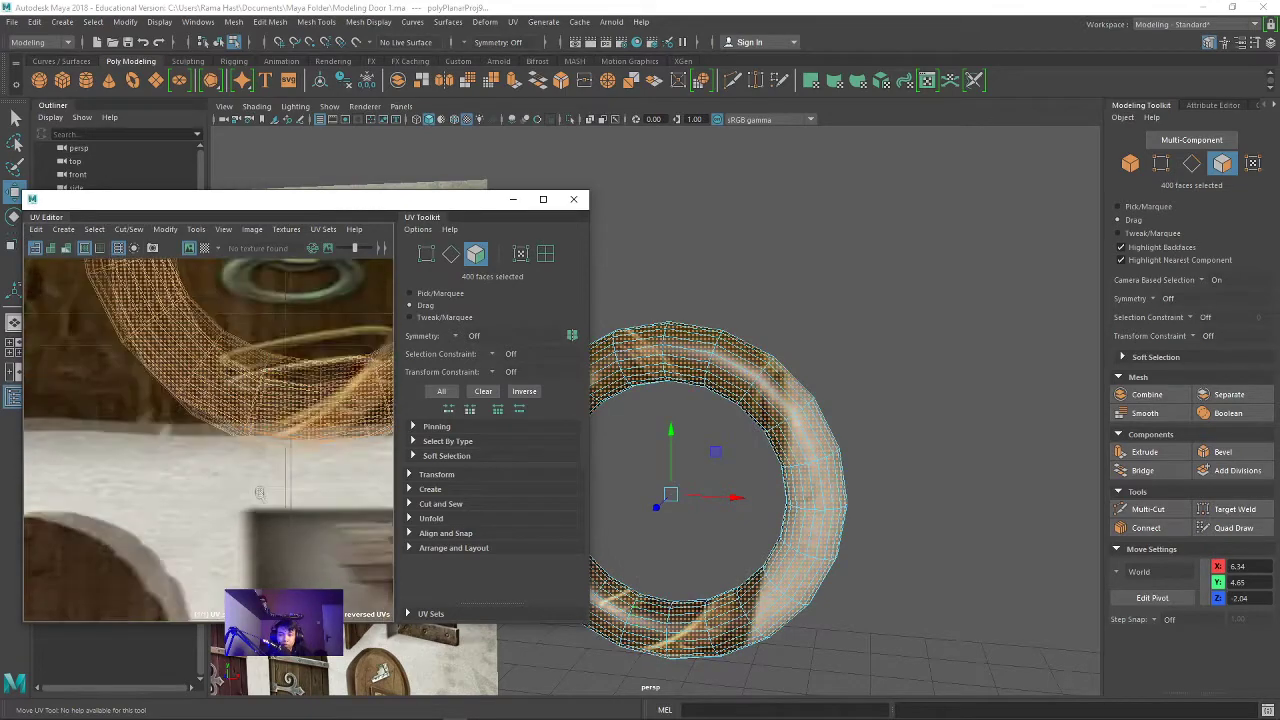
scroll(293, 369, up, 1)
Step: Refine the UV ring's size, position and oval shape to match the knocker ring
key(r)
drag(291, 385, 255, 352)
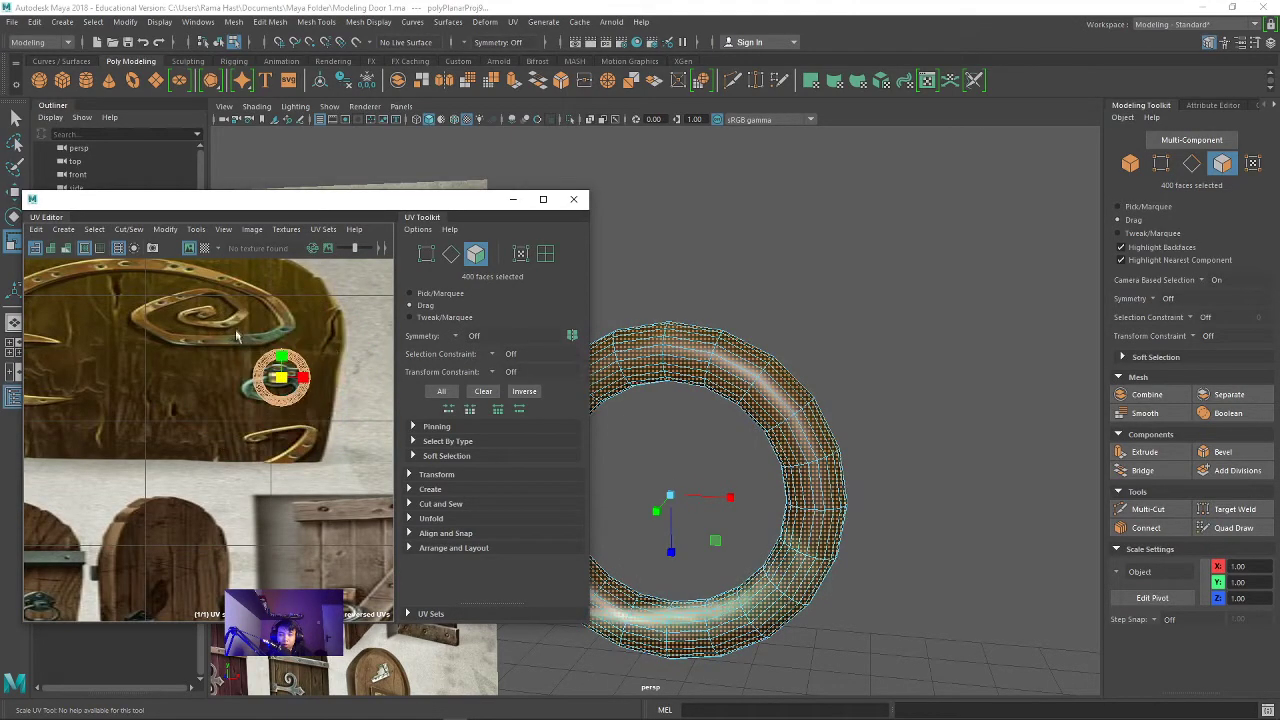
scroll(245, 400, up, 3)
key(w)
drag(240, 405, 232, 417)
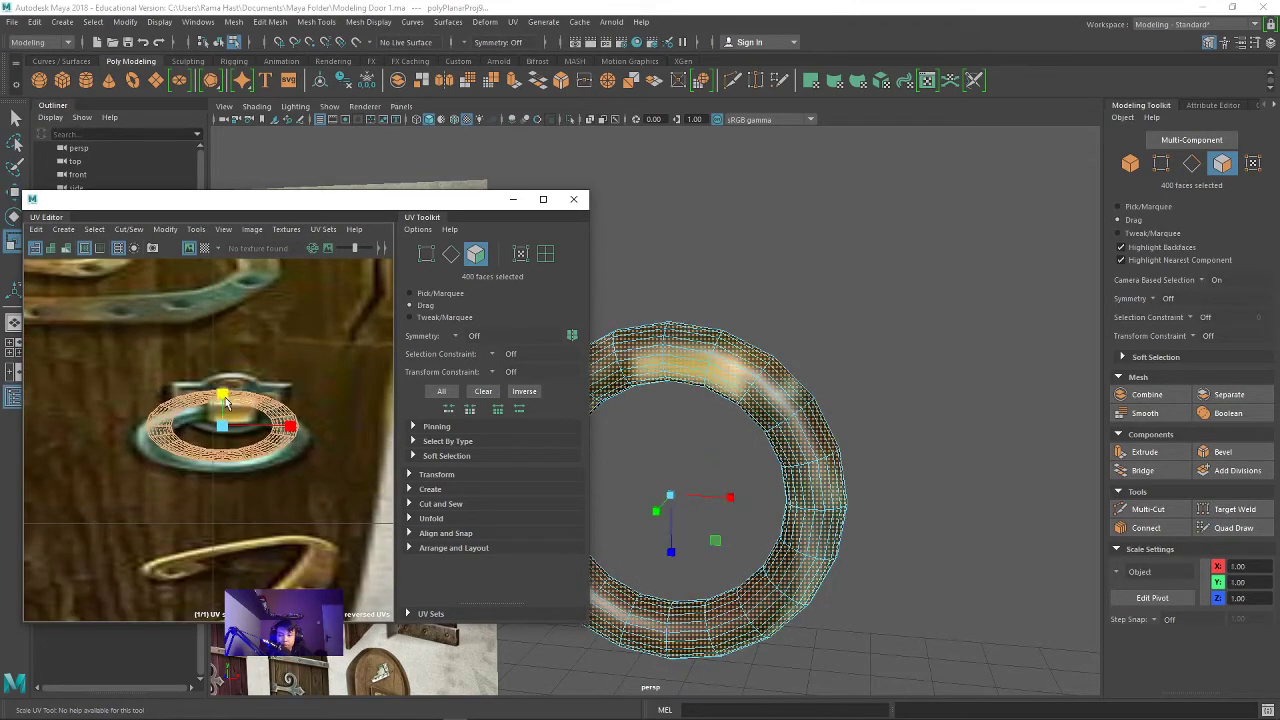
key(r)
drag(290, 430, 305, 437)
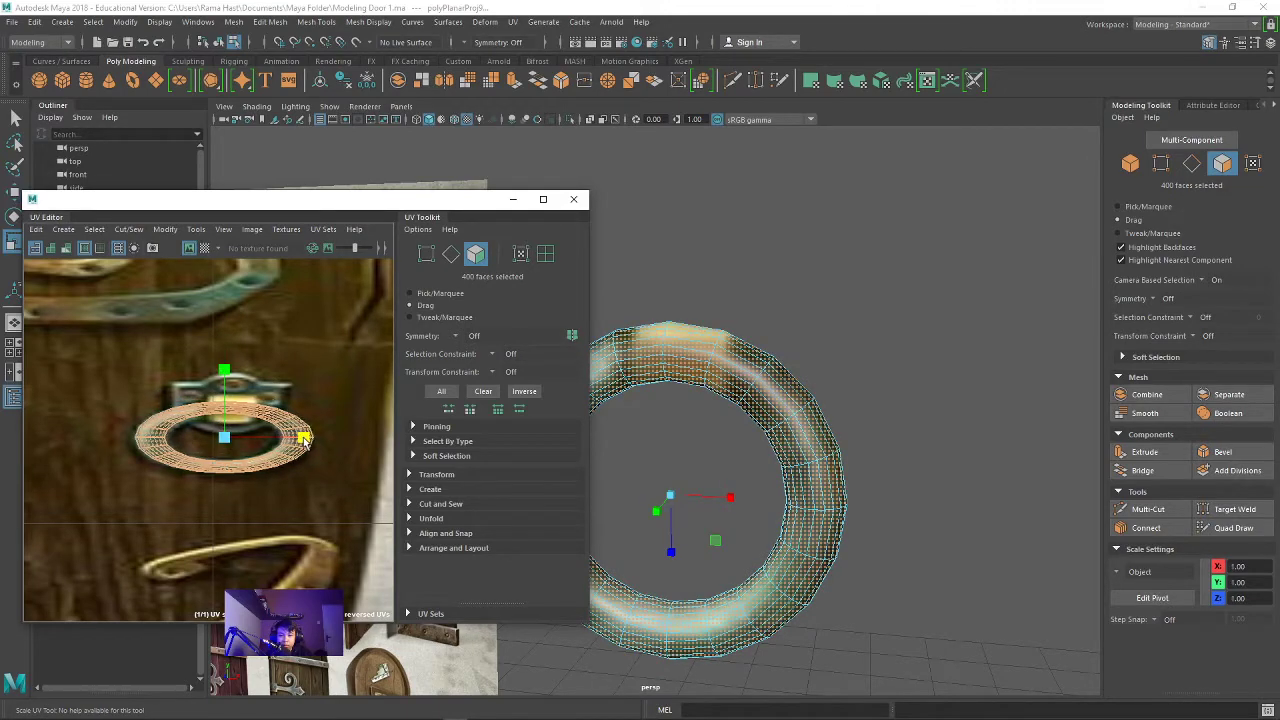
scroll(198, 400, up, 2)
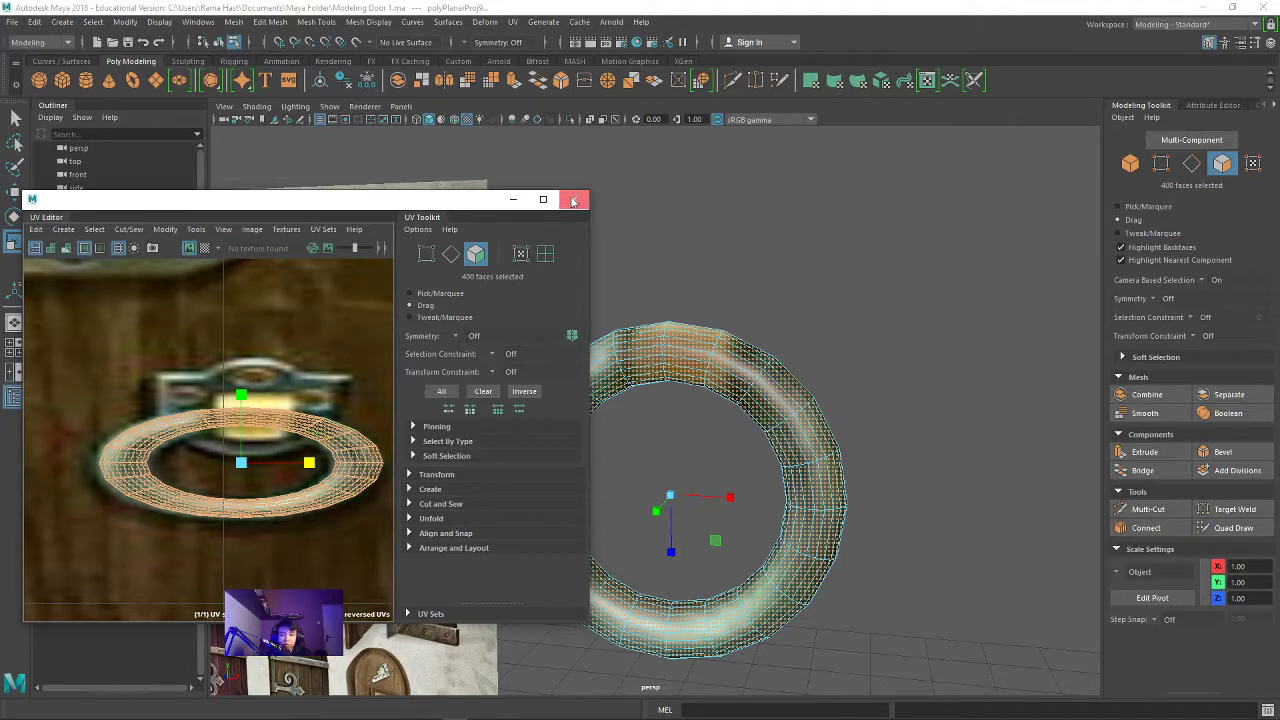
Step: Close the UV Editor and reselect the torus with the Move tool
click(573, 199)
scroll(686, 257, down, 2)
scroll(790, 350, down, 2)
click(745, 400)
key(w)
mouse_move(745, 400)
alt+mouse_down()
mouse_move(758, 453)
mouse_move(607, 519)
alt+mouse_up()
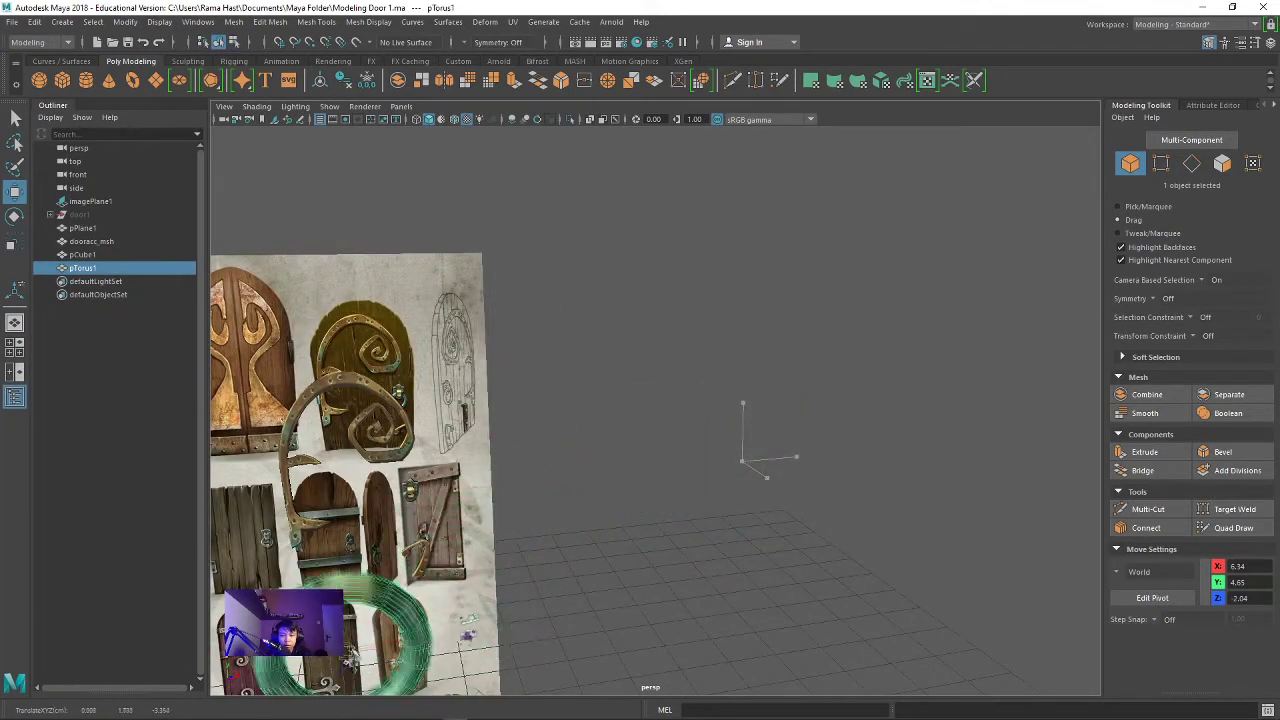
Step: Scale the torus to about 0.25 and move it to X 1.15, Y 5.21, Z 0.04 on the knocker
key(r)
mouse_move(600, 521)
mouse_down()
mouse_move(585, 530)
mouse_move(415, 502)
mouse_up()
key(w)
scroll(415, 502, up, 5)
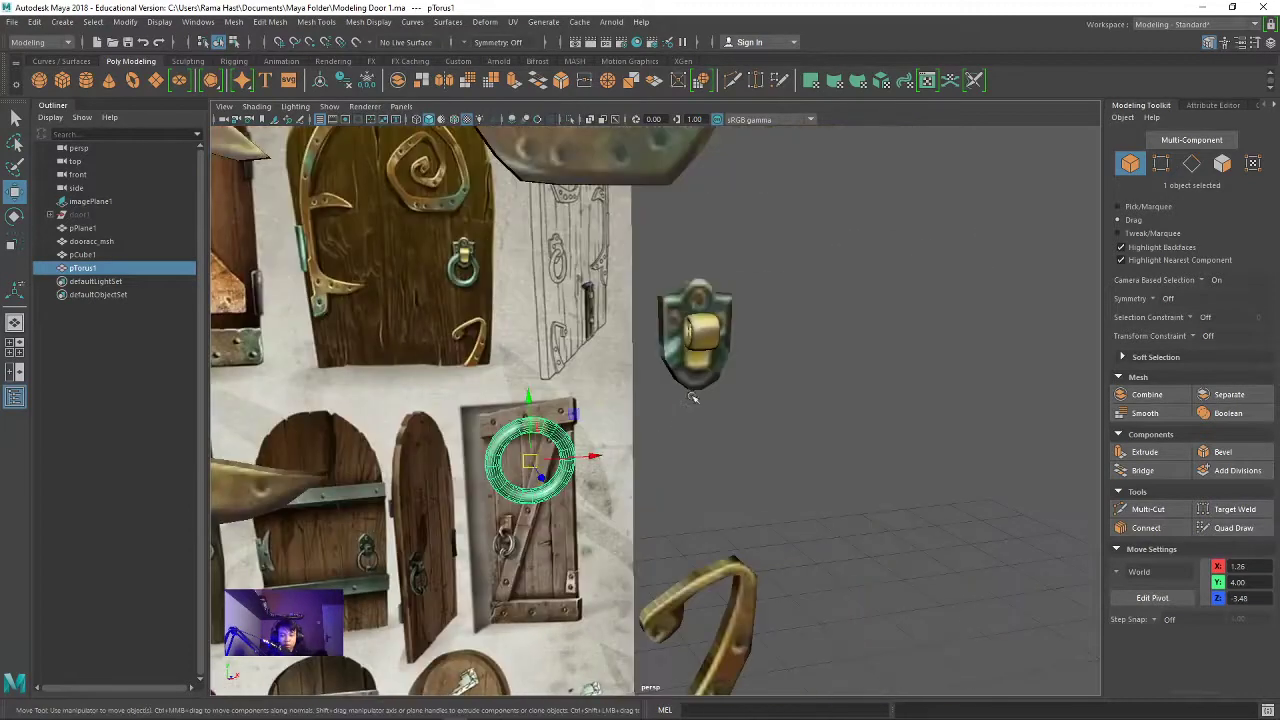
key(ctrl+z)
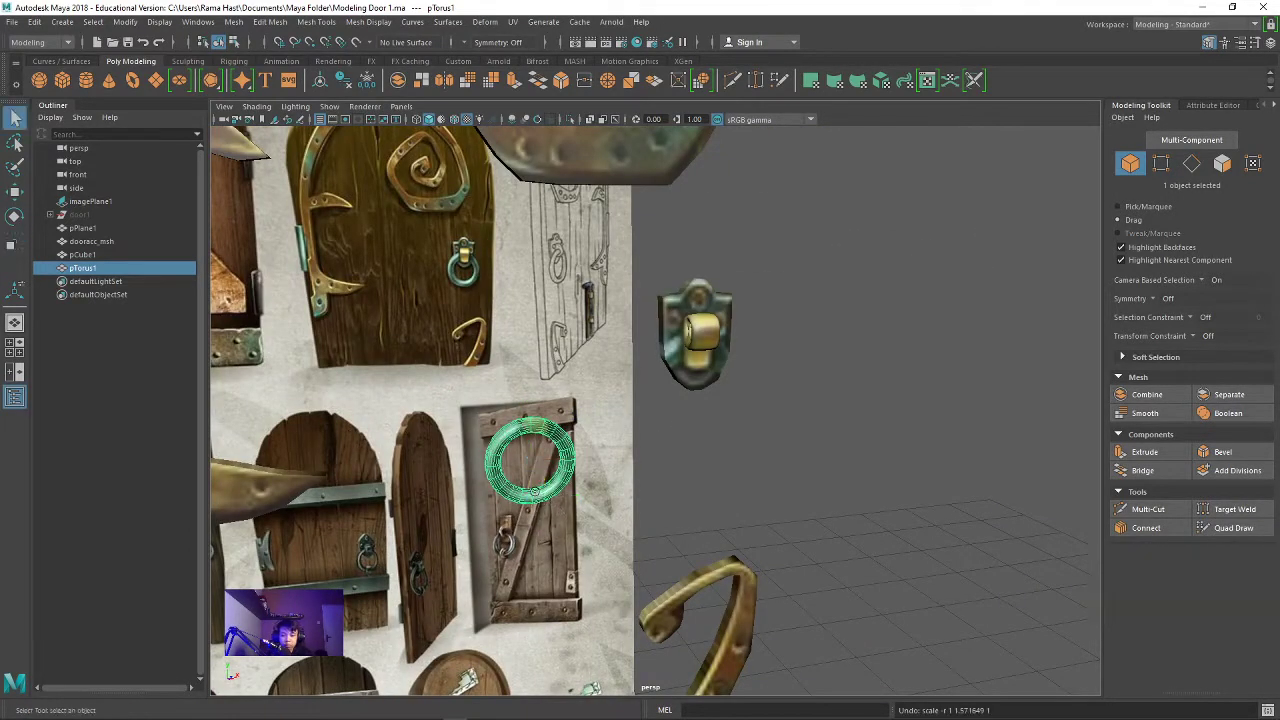
drag(538, 476, 706, 421)
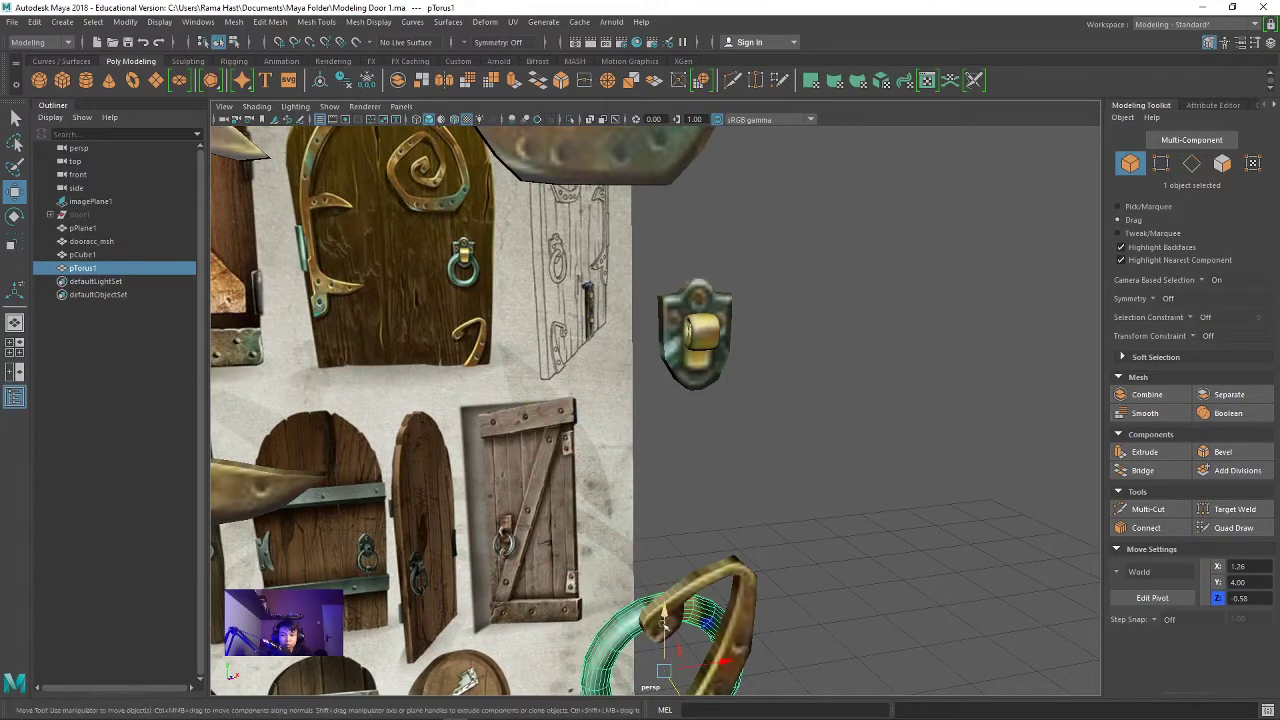
key(r)
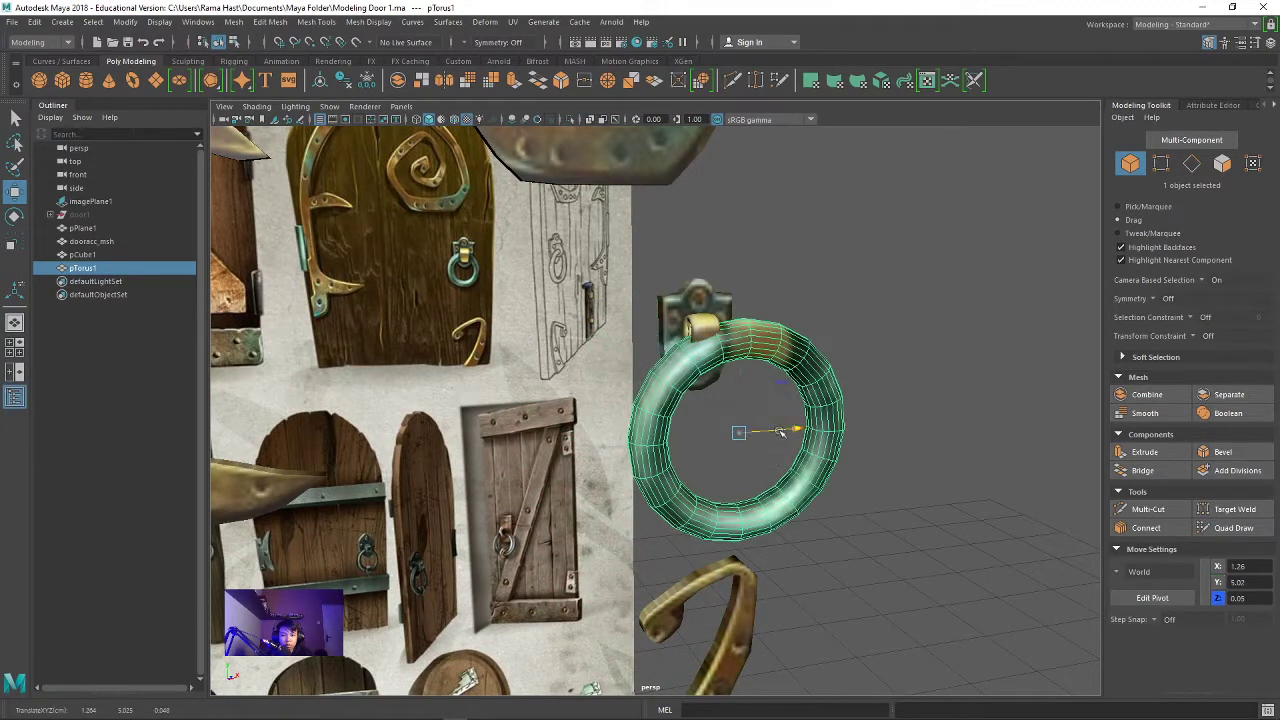
mouse_move(706, 421)
mouse_down()
mouse_move(709, 434)
mouse_move(600, 295)
mouse_up()
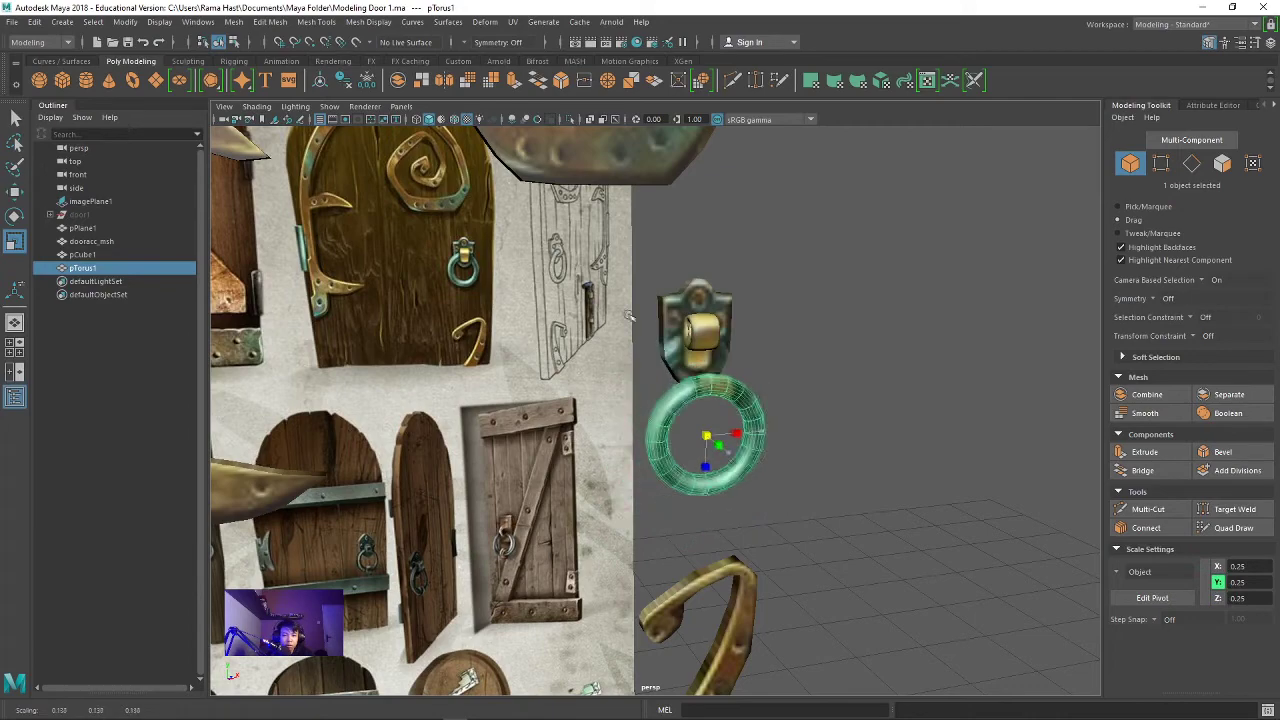
key(w)
mouse_move(727, 445)
mouse_down()
mouse_move(716, 372)
mouse_move(826, 361)
mouse_move(628, 362)
mouse_up()
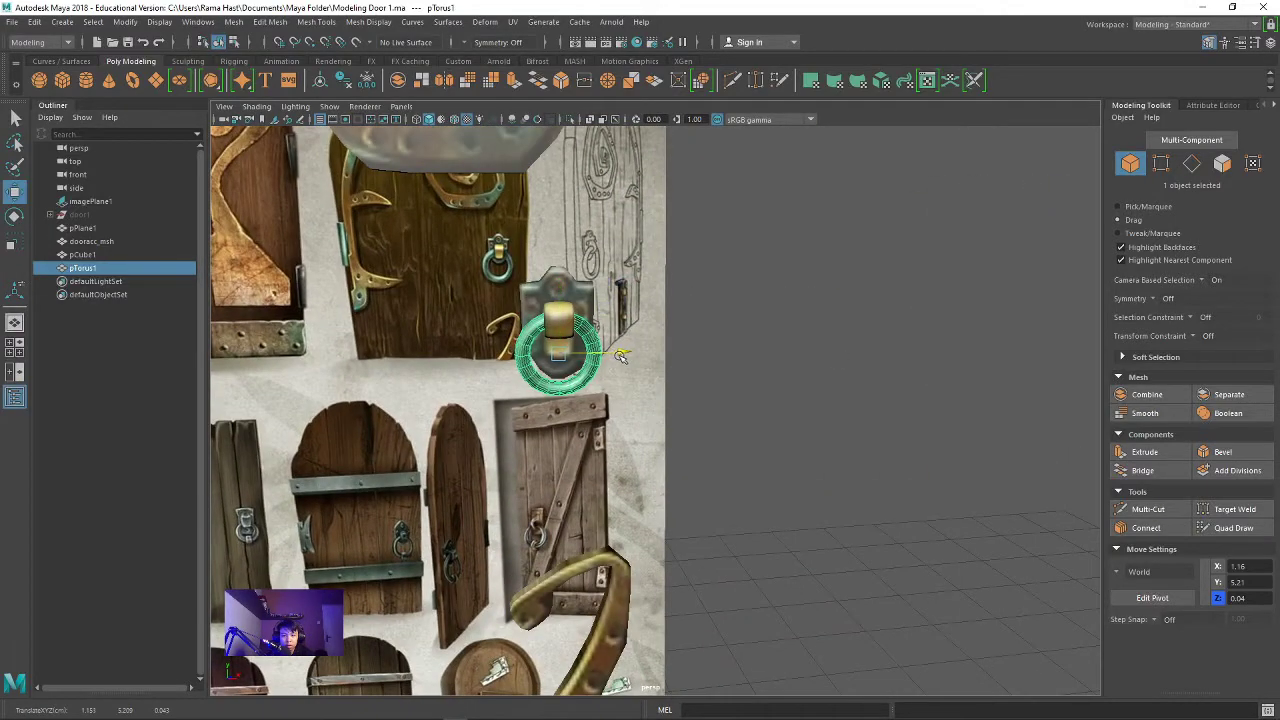
Step: Orbit around the door to check the ring's placement, then box-select the ornament objects
mouse_move(760, 345)
alt+mouse_down()
mouse_move(779, 343)
mouse_move(700, 350)
alt+mouse_up()
scroll(779, 343, down, 5)
alt+drag(420, 354, 705, 281)
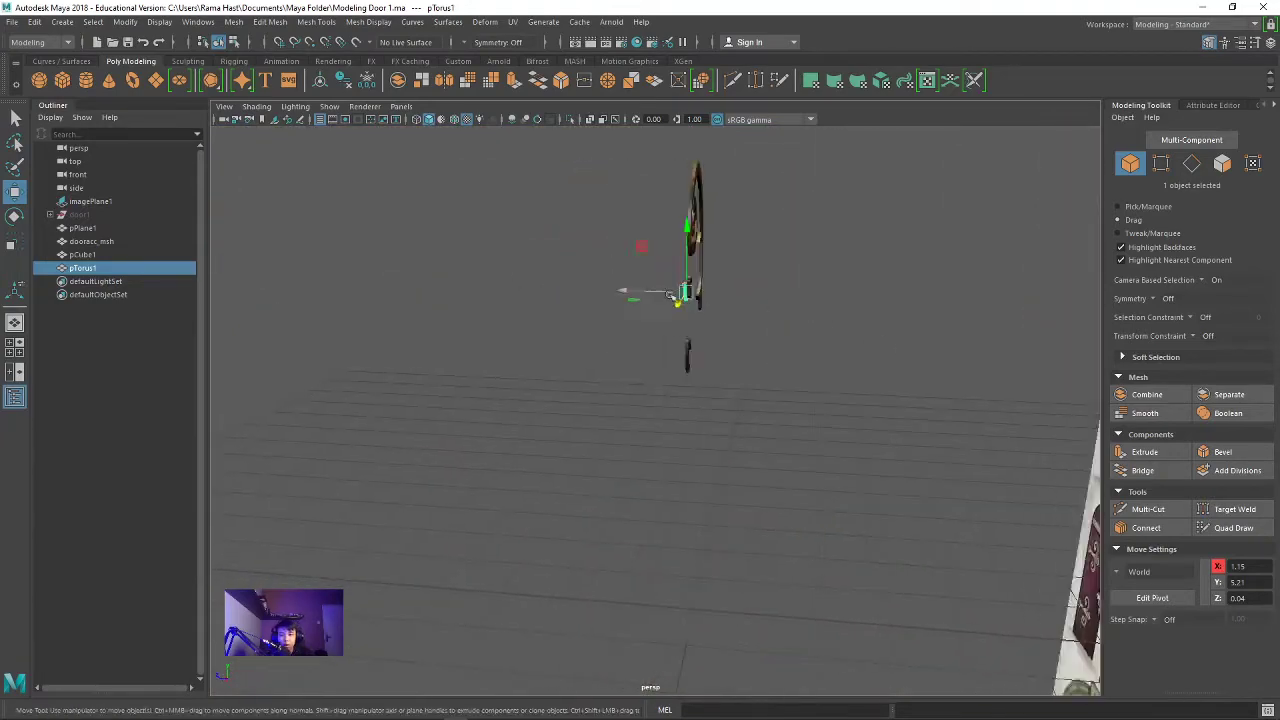
alt+drag(801, 271, 634, 287)
click(640, 285)
mouse_move(418, 305)
alt+mouse_down()
mouse_move(388, 320)
mouse_move(705, 455)
alt+mouse_up()
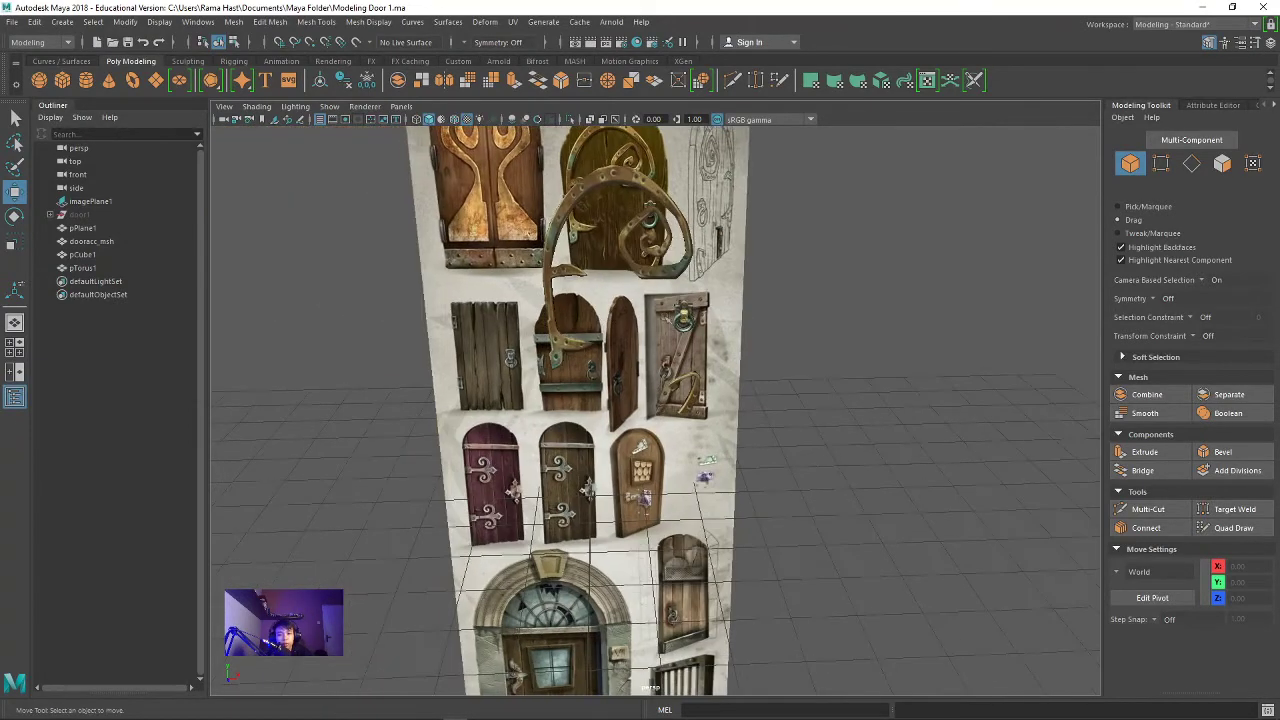
scroll(656, 405, up, 2)
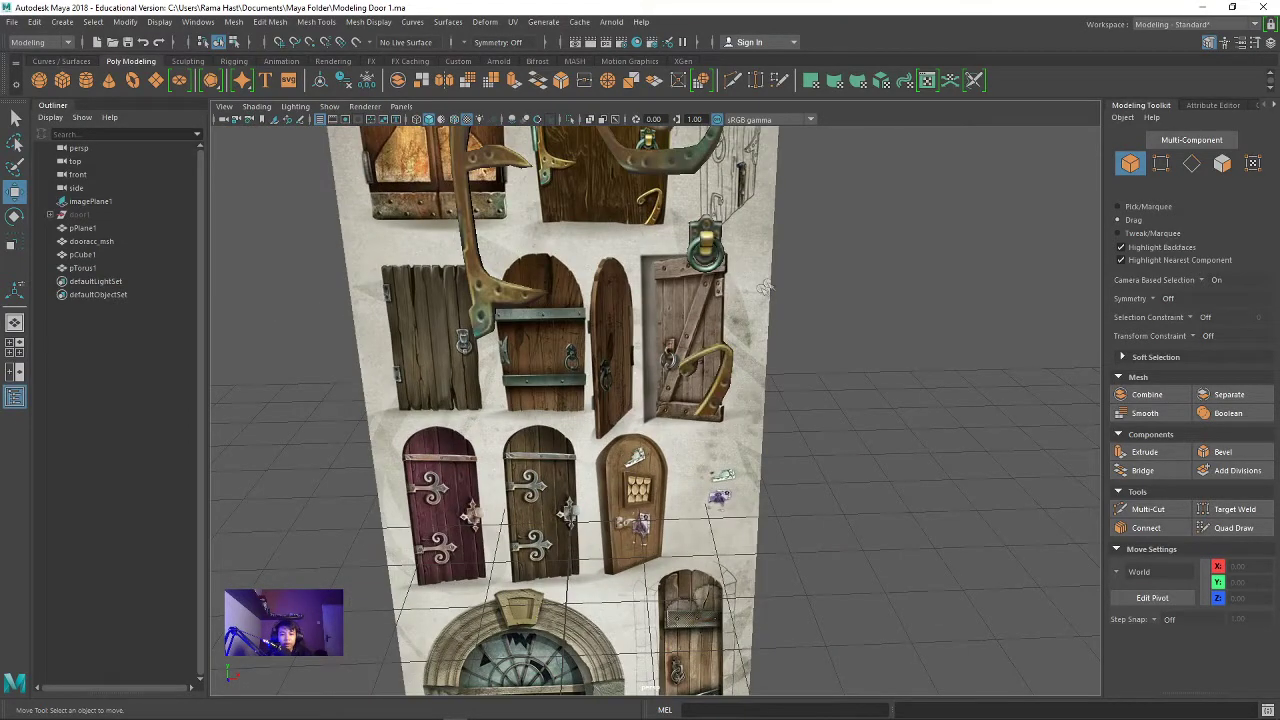
alt+drag(722, 240, 561, 403)
mouse_move(480, 190)
mouse_down()
mouse_move(793, 459)
mouse_move(784, 425)
mouse_up()
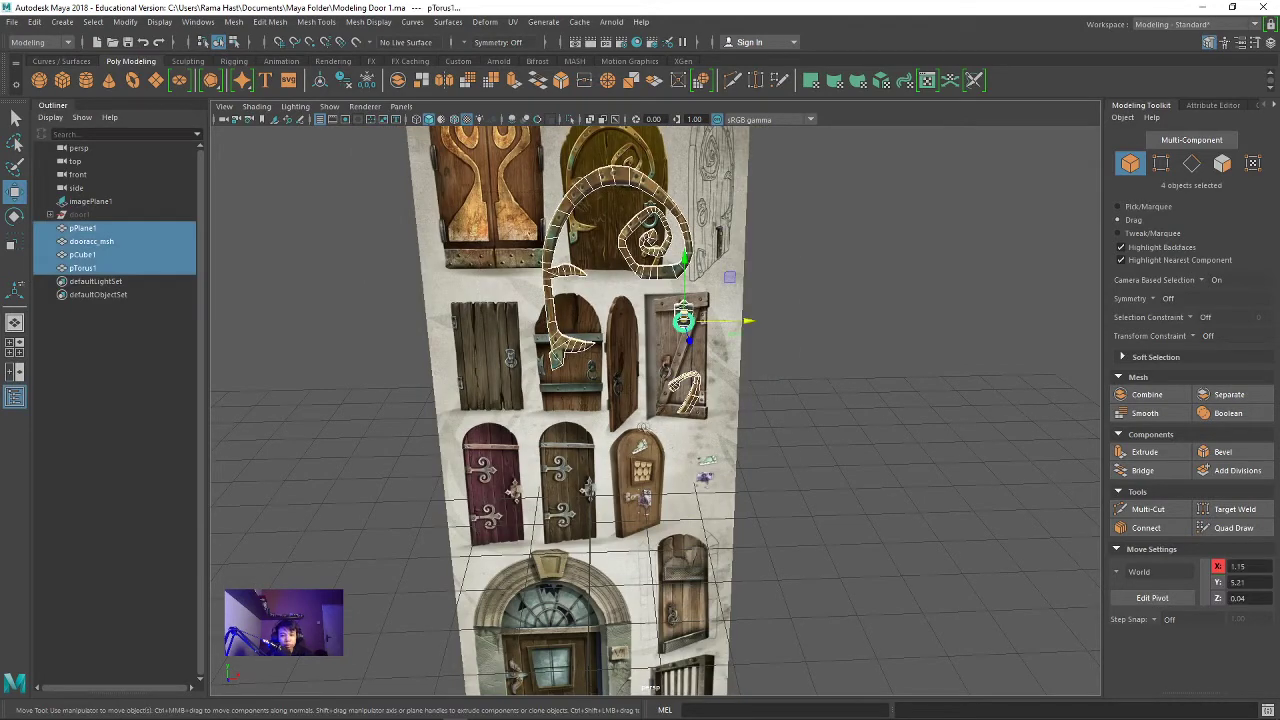
Step: Select the lock cube pCube1 and begin renaming it to handle in the Outliner
click(380, 345)
click(590, 488)
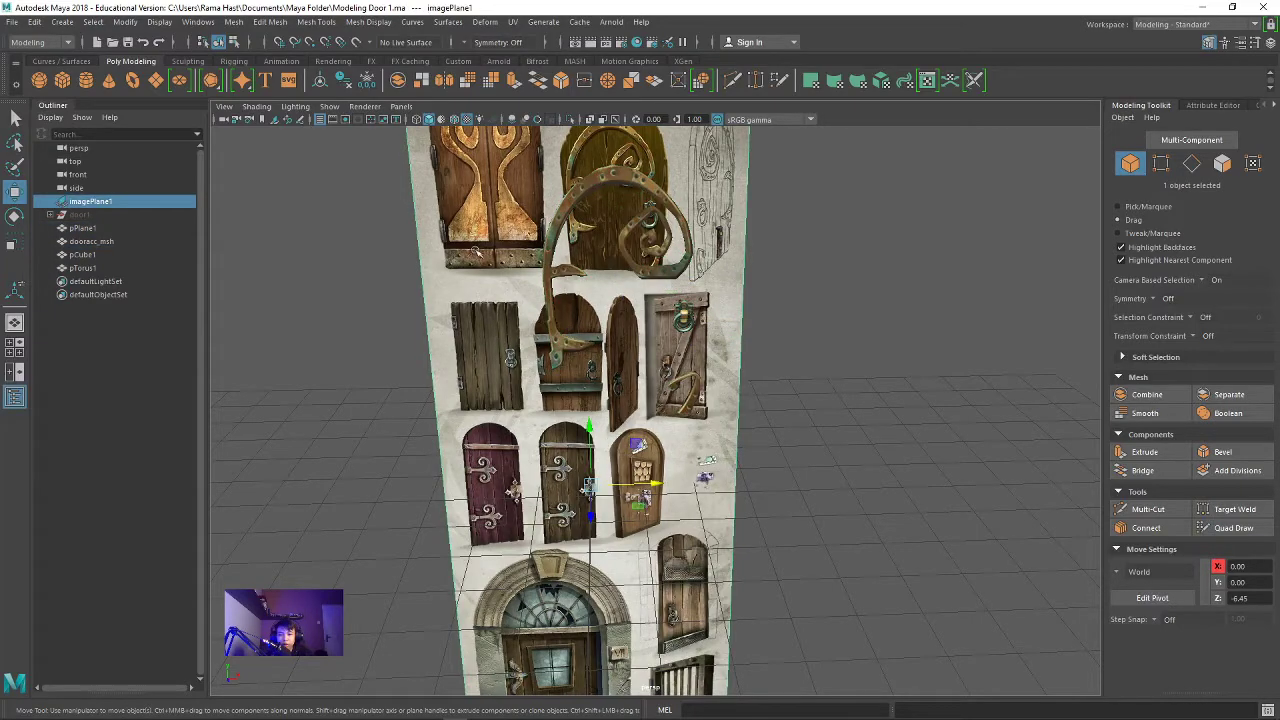
click(544, 263)
scroll(700, 400, up, 2)
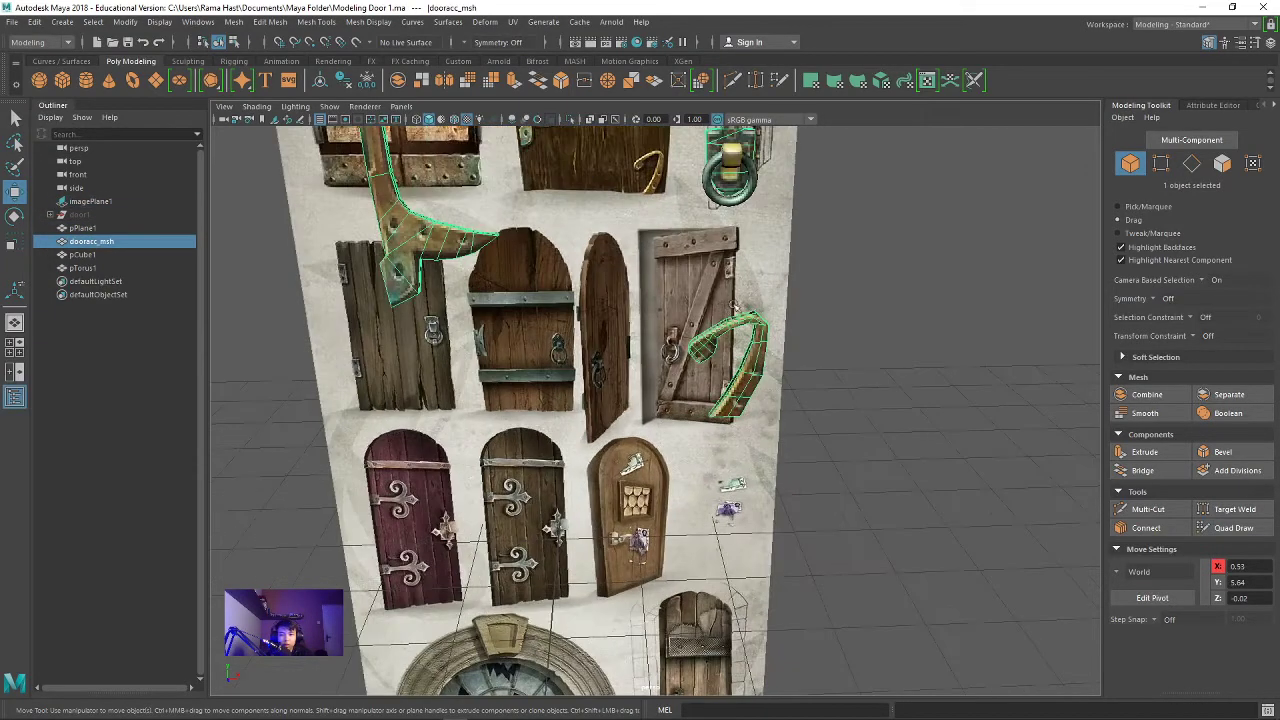
scroll(760, 400, up, 2)
scroll(820, 405, up, 2)
alt+middle_drag(818, 405, 726, 432)
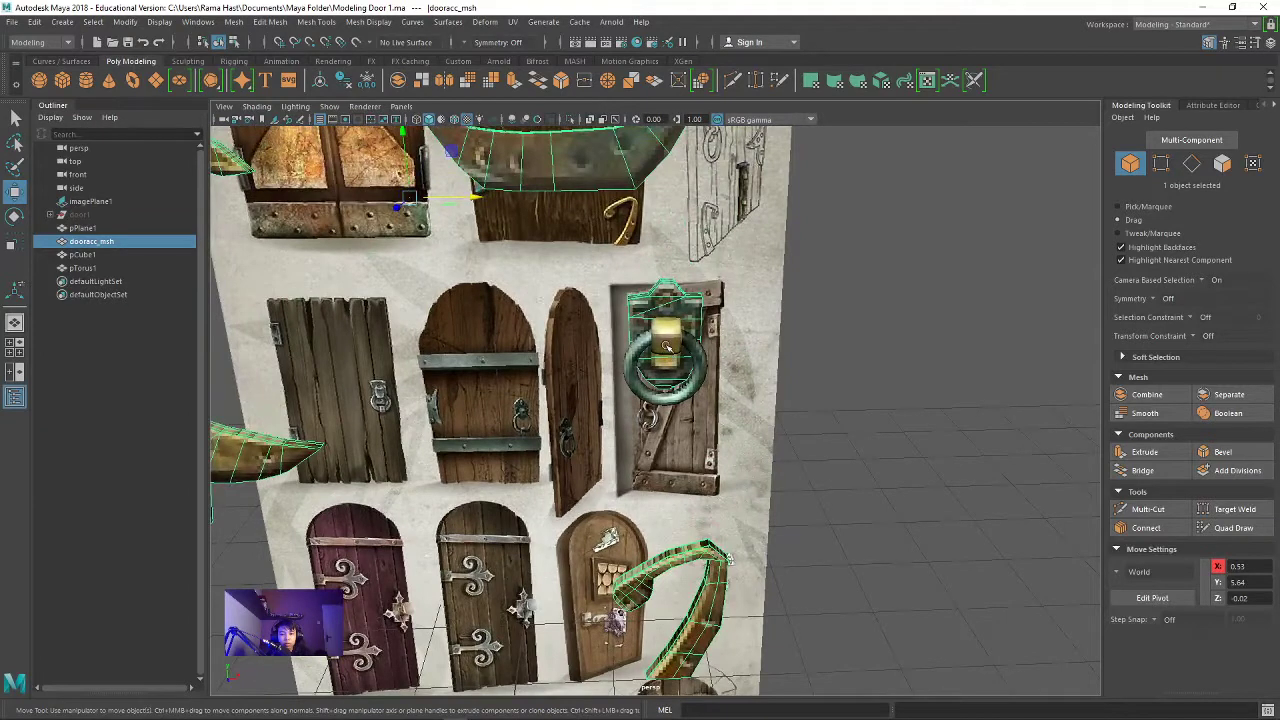
click(665, 345)
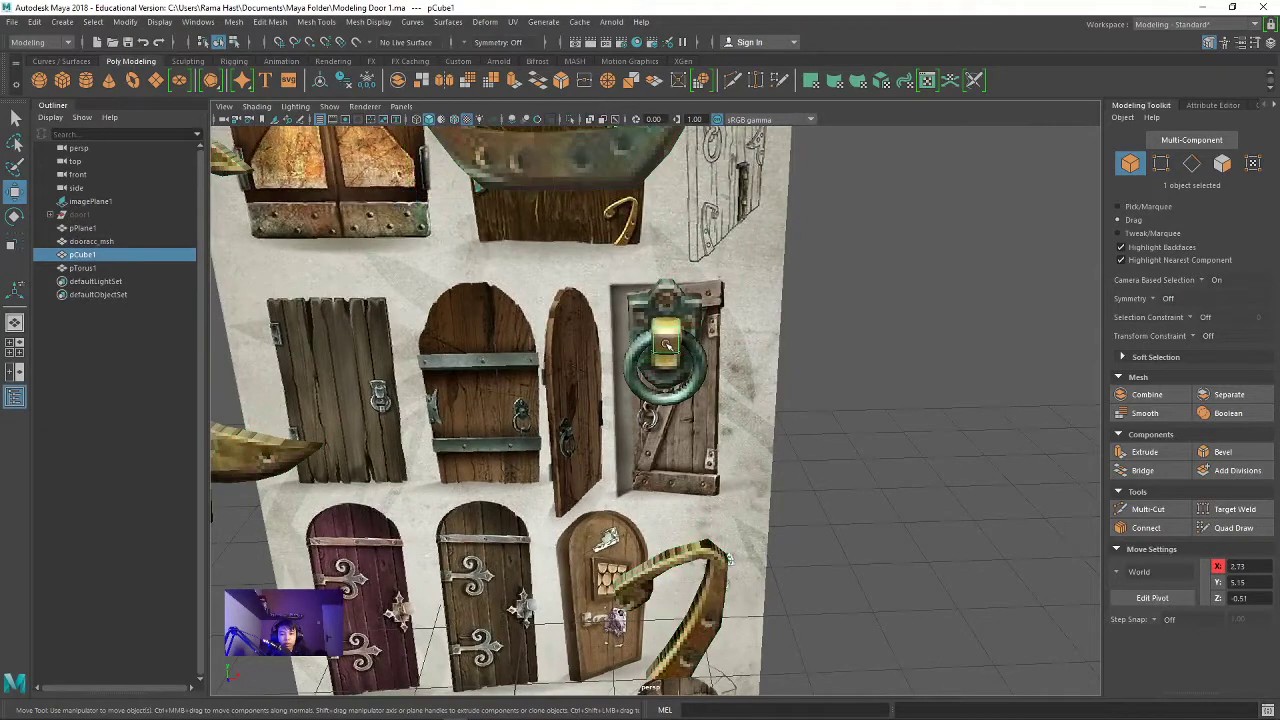
double_click(95, 254)
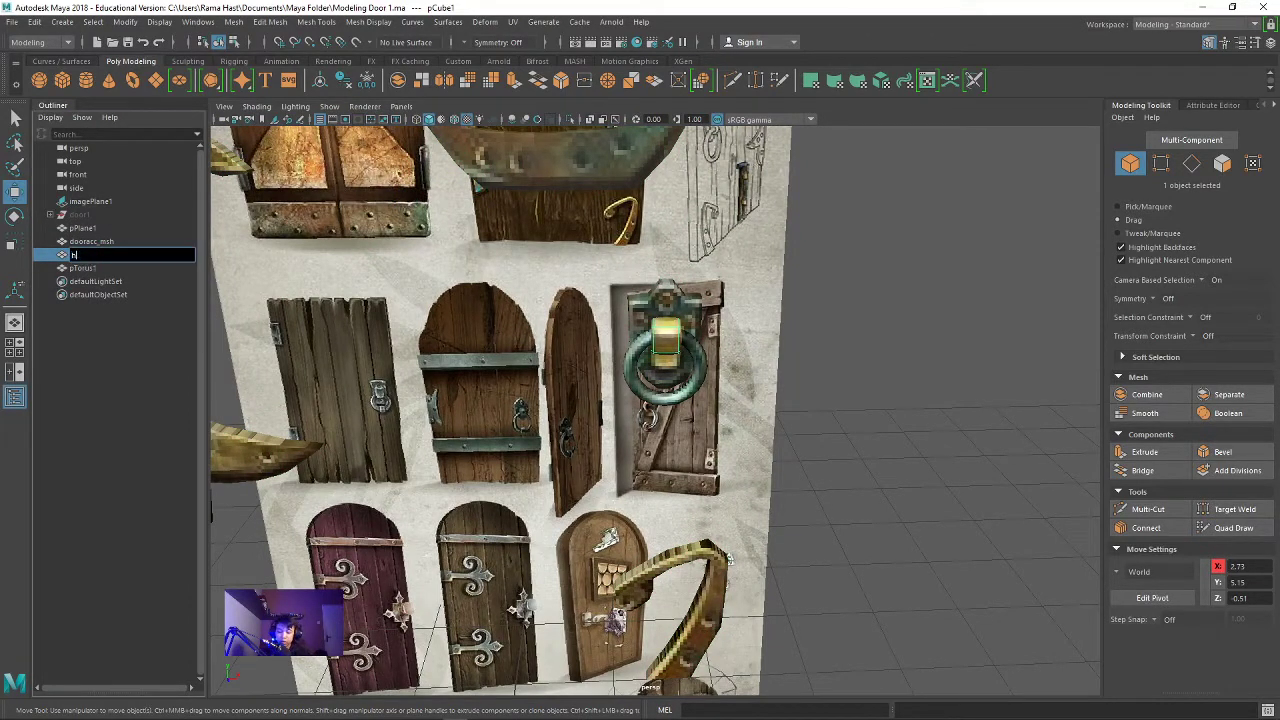
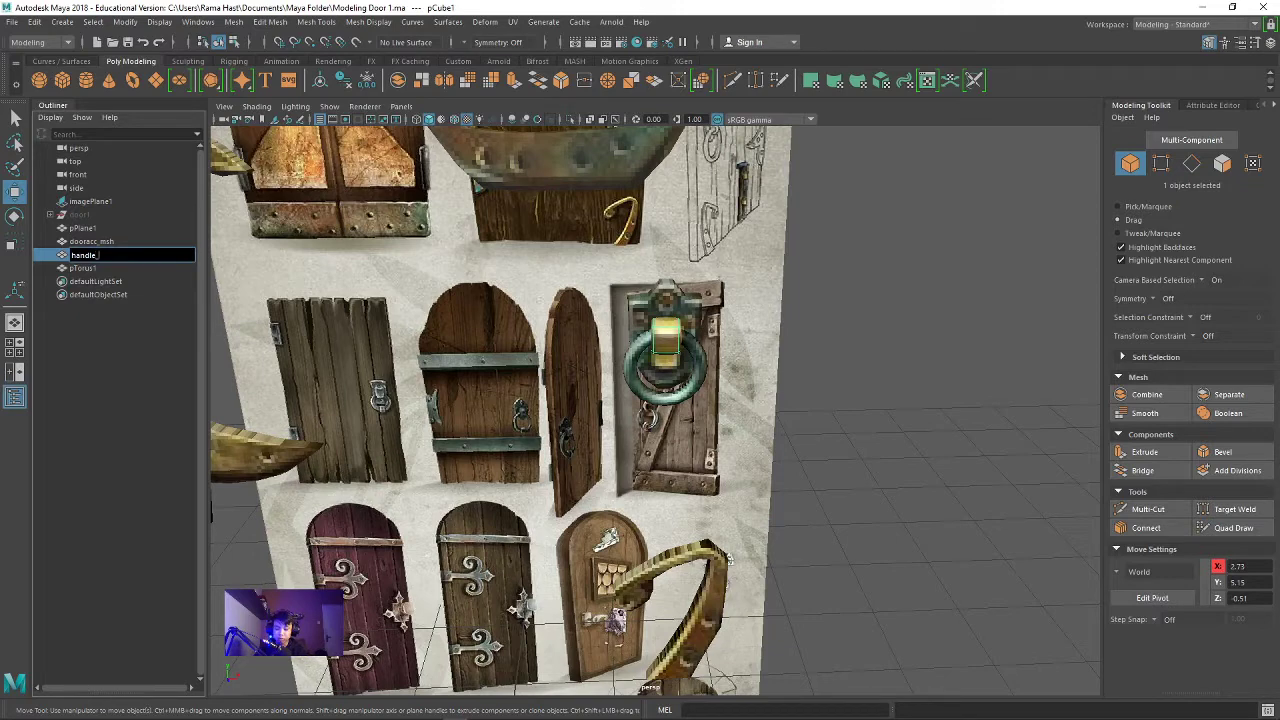
Step: Rename the torus pTorus1 to handle2_msh
double_click(83, 268)
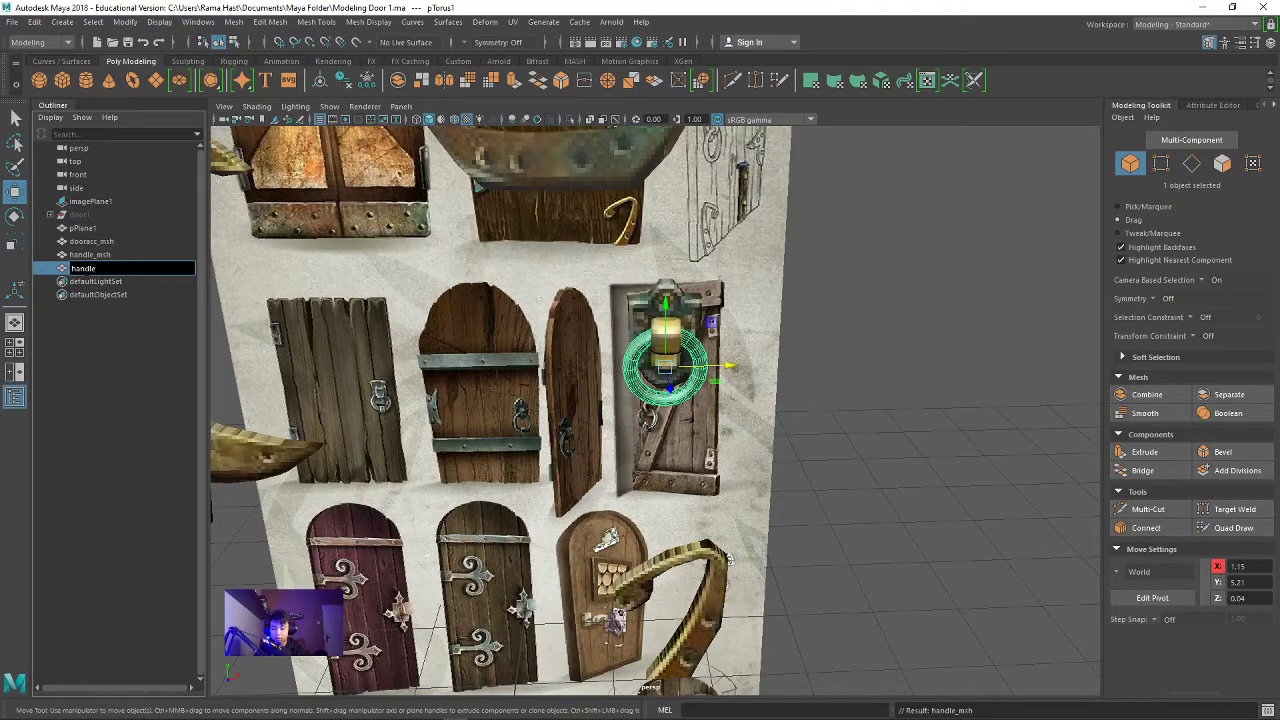
text(handle2_msh)
click(76, 436)
key(f)
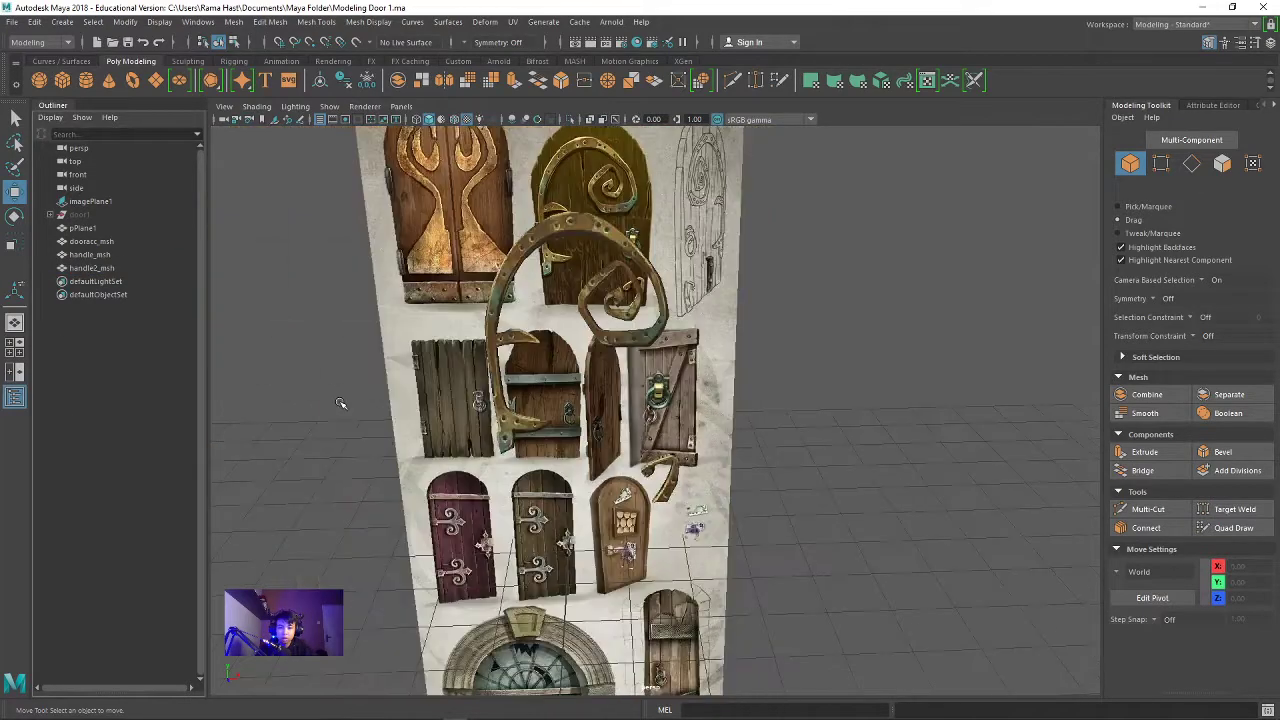
Step: Group pPlane1, dooracc_msh, handle_msh and handle2_msh, naming the group doorracc_grp
drag(736, 510, 696, 292)
scroll(703, 449, up, 2)
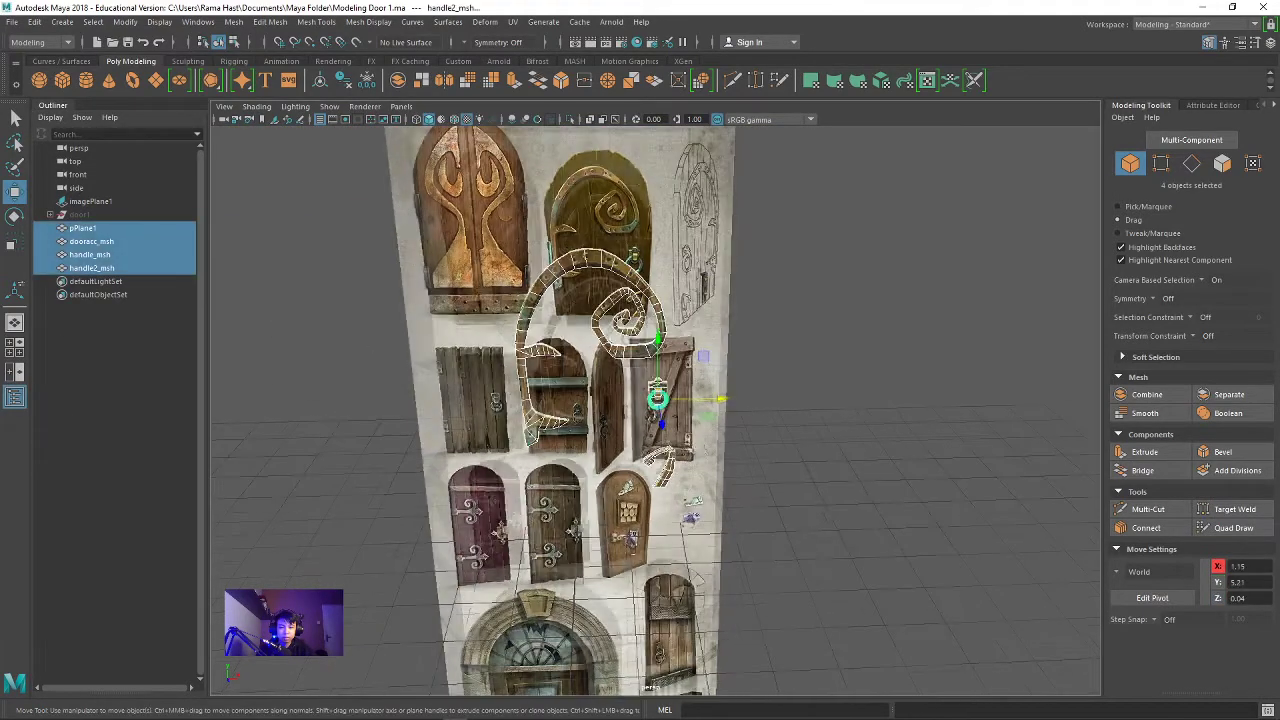
scroll(703, 449, up, 2)
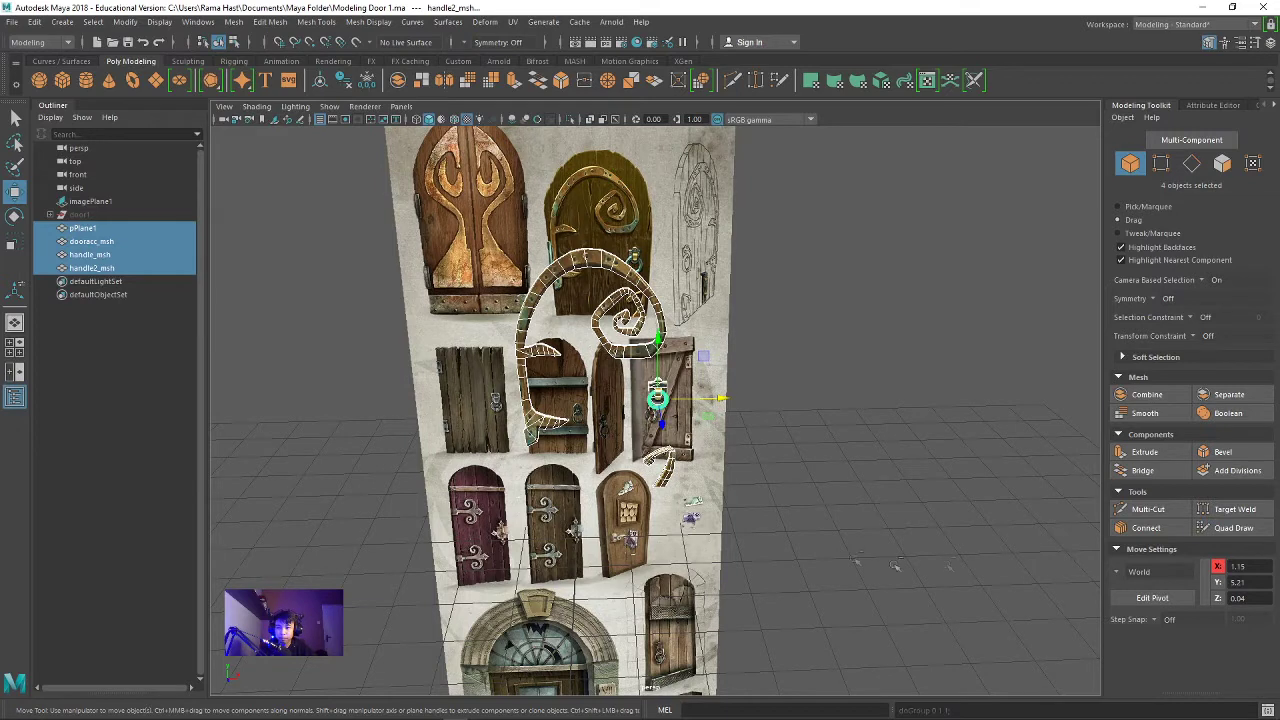
key(ctrl+g)
double_click(78, 228)
text(doorac_grp)
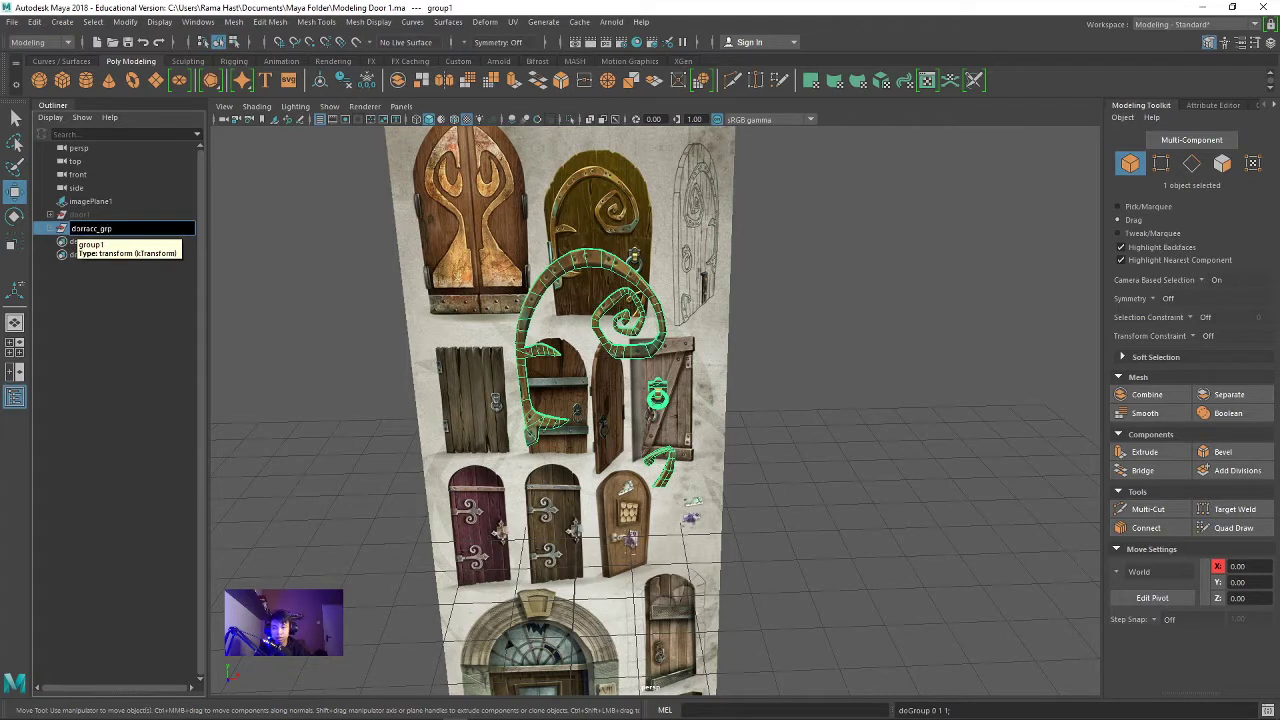
key(Return)
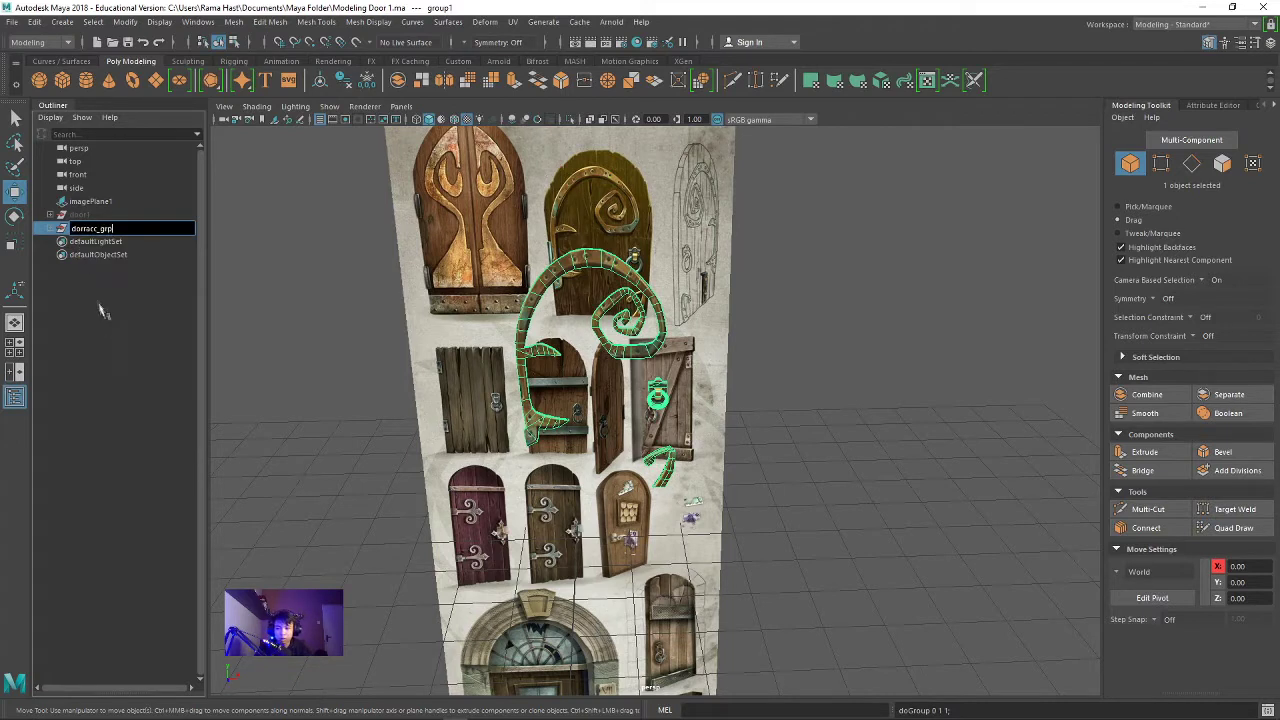
Step: Select doorracc_grp and slide it along X onto the door, with X-ray on
click(113, 447)
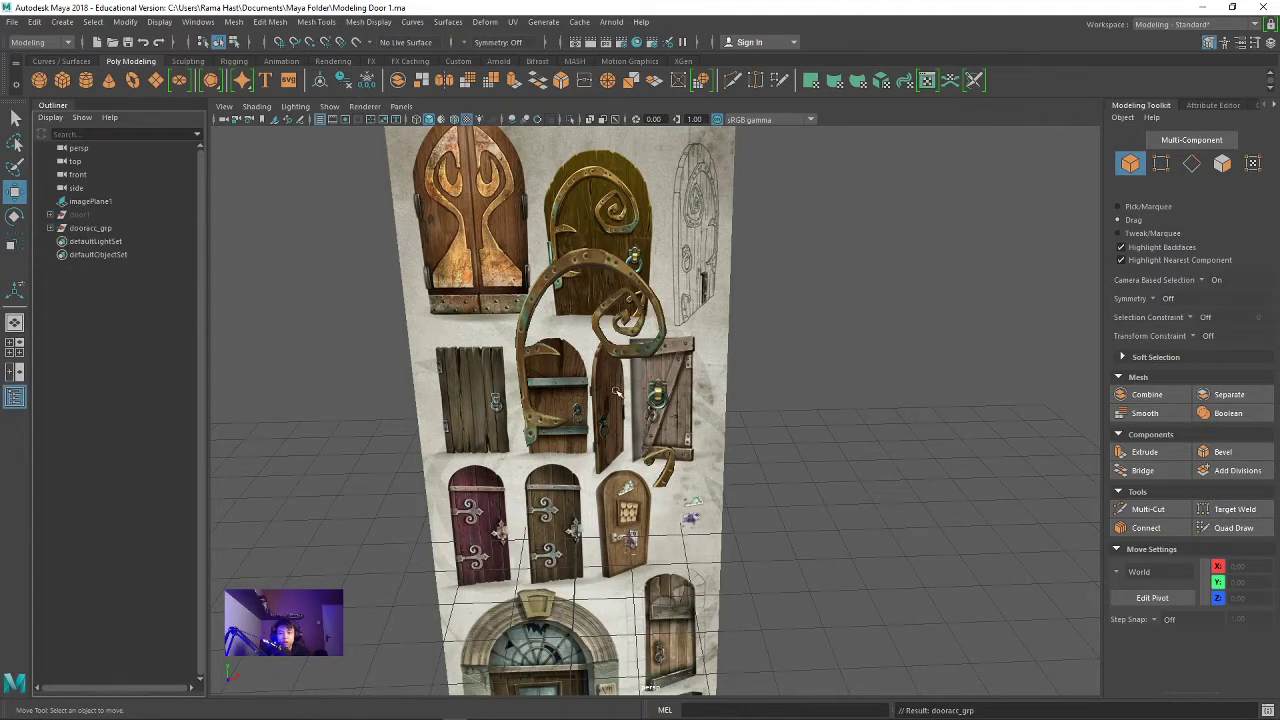
click(117, 232)
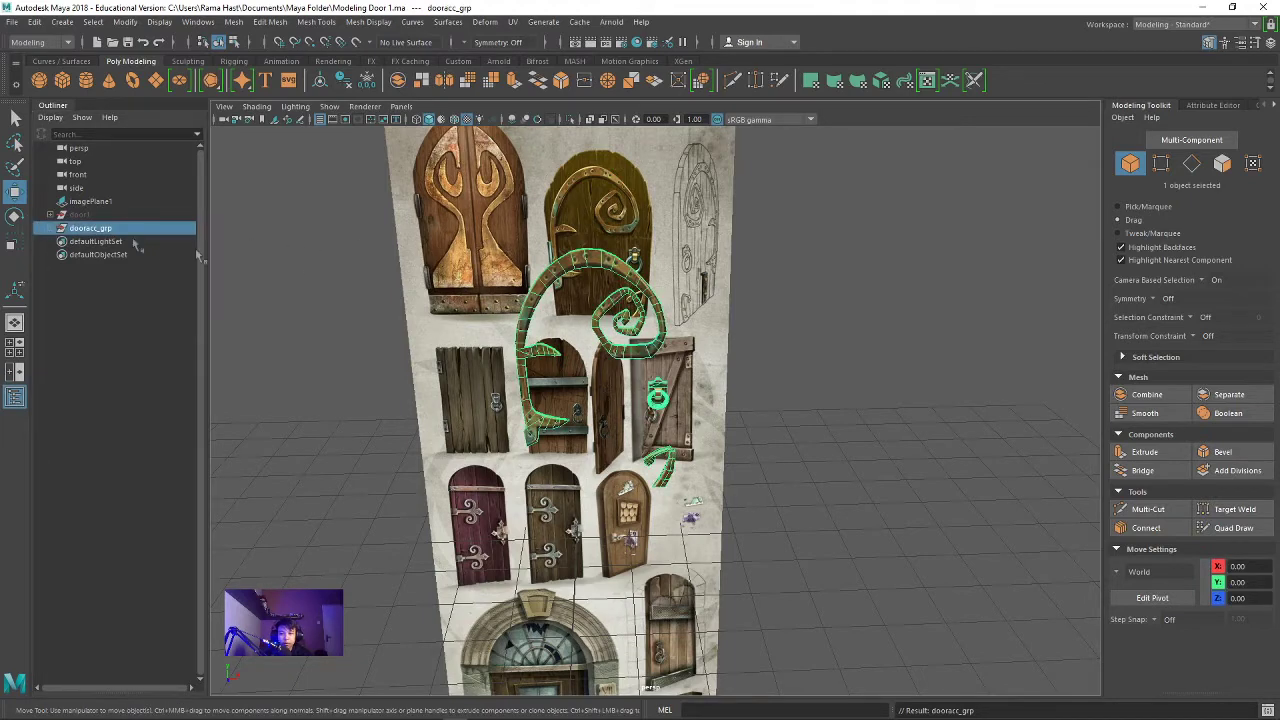
mouse_move(757, 353)
alt+mouse_down()
mouse_move(673, 345)
mouse_move(745, 467)
alt+mouse_up()
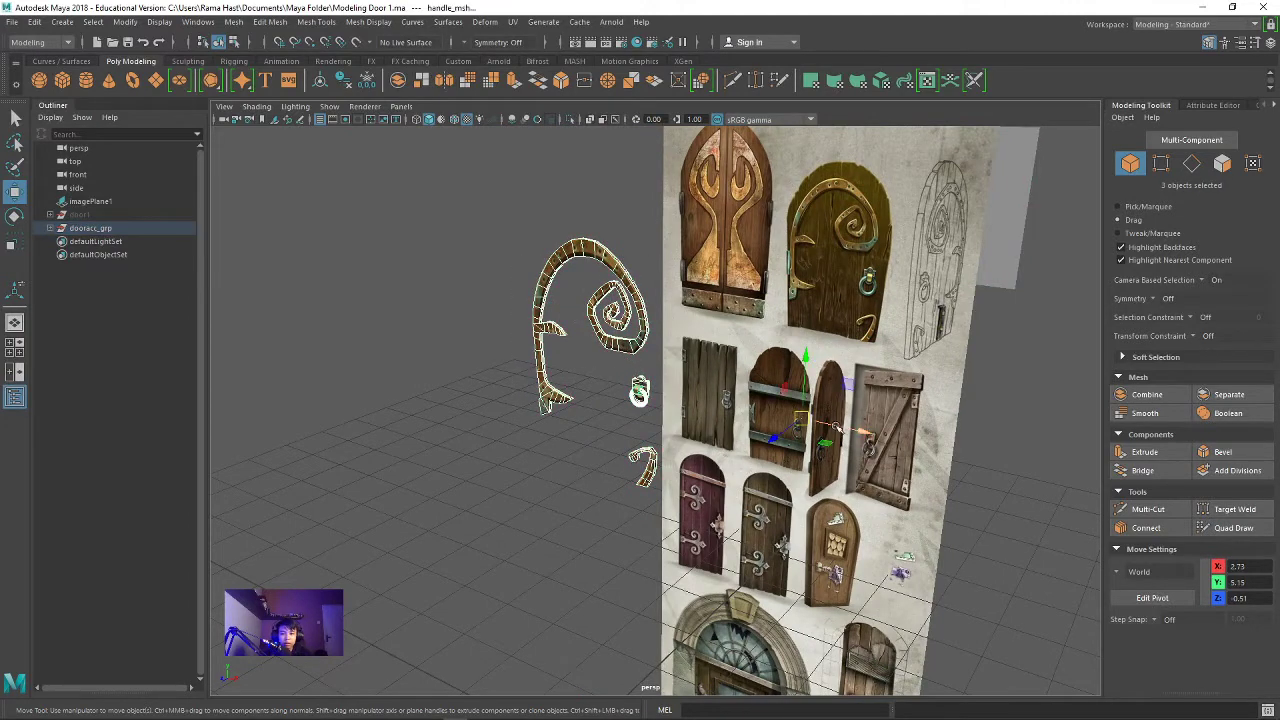
drag(862, 432, 1060, 445)
key(alt+x)
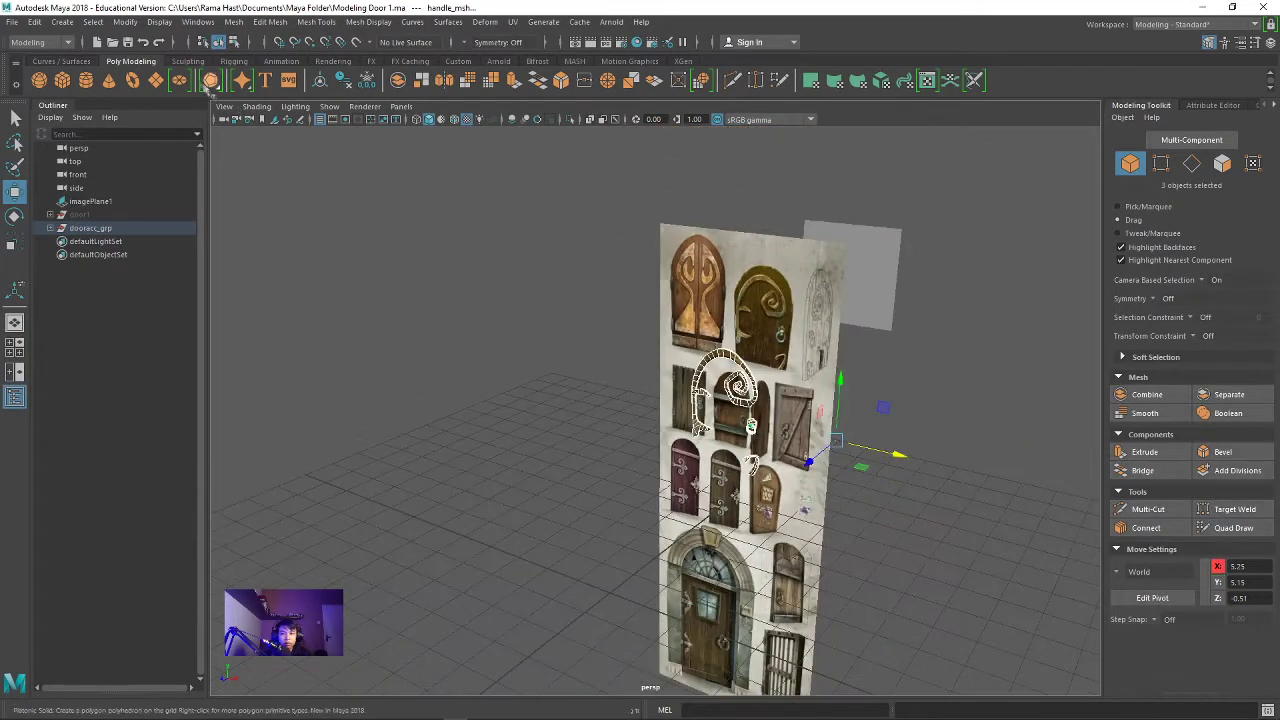
Step: Centre the group's pivot and move it right off the door plane to X 5.25
click(125, 22)
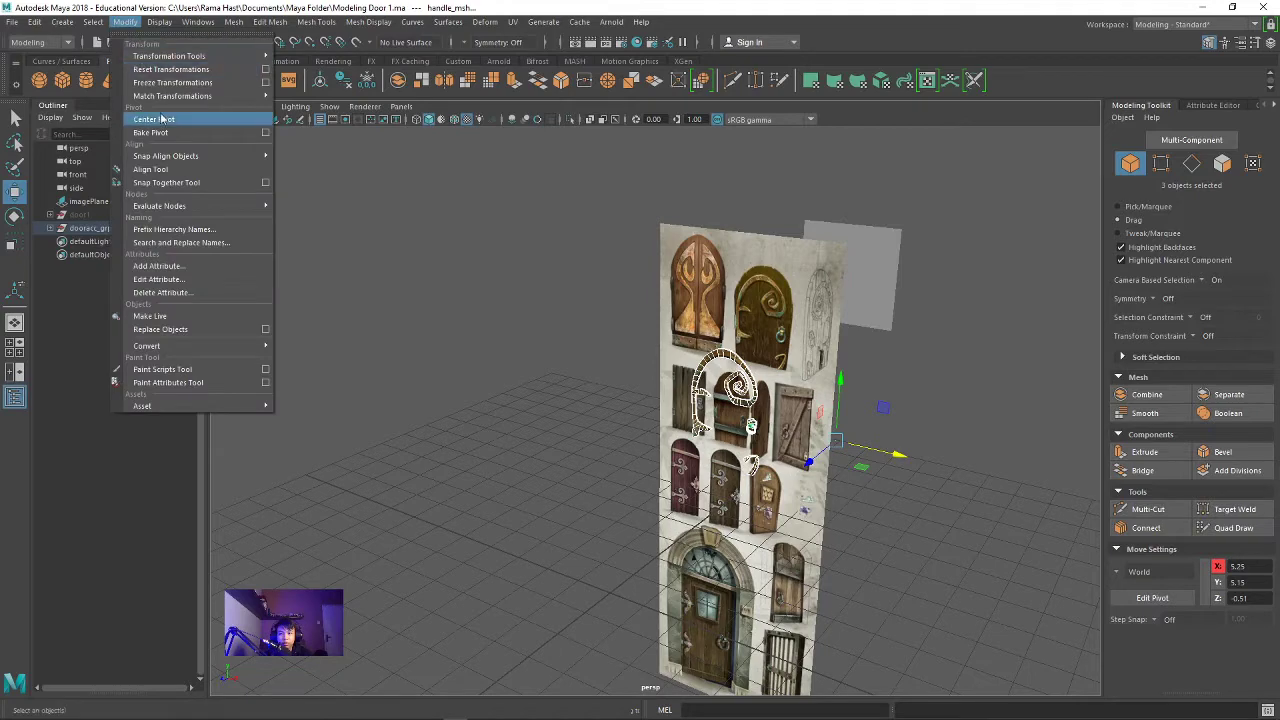
click(210, 119)
mouse_move(750, 427)
mouse_down()
mouse_move(955, 445)
mouse_move(835, 455)
mouse_move(823, 414)
mouse_up()
click(900, 560)
scroll(675, 375, up, 3)
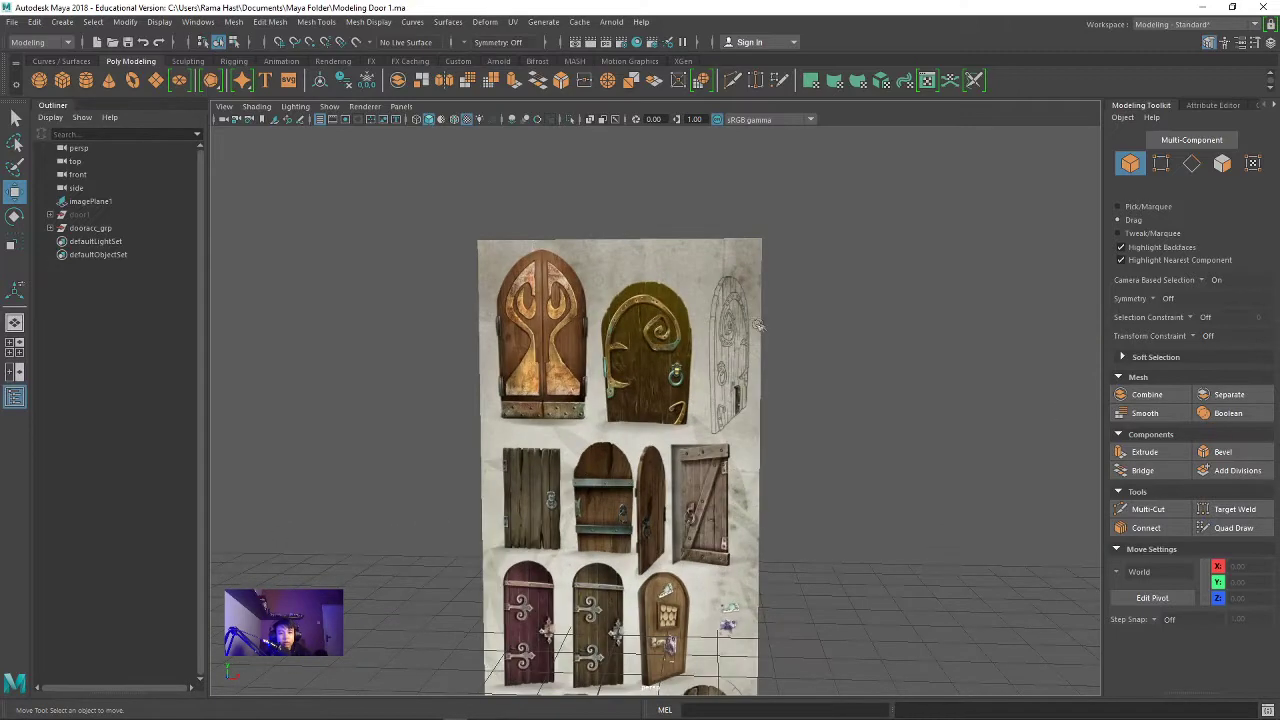
scroll(758, 325, down, 2)
alt+drag(772, 302, 731, 274)
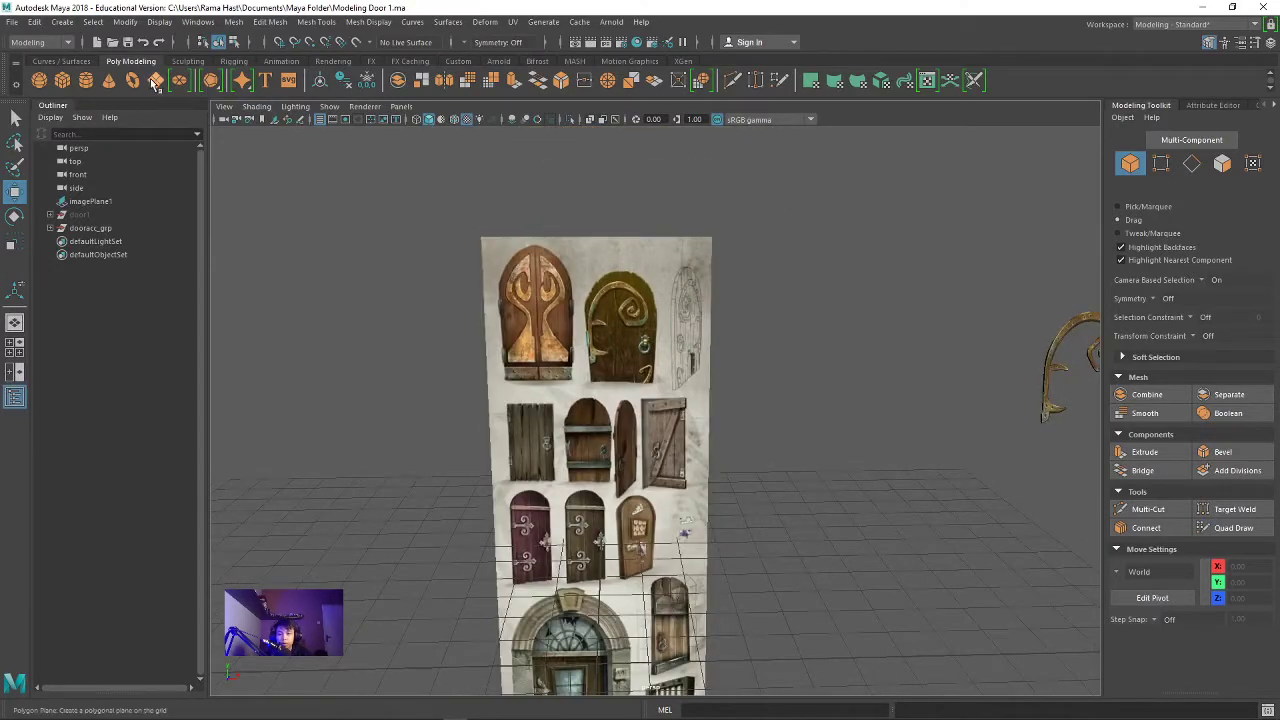
Step: Create a polygon plane raised to Y 5.41 with 2 width subdivisions
click(210, 80)
drag(603, 633, 600, 363)
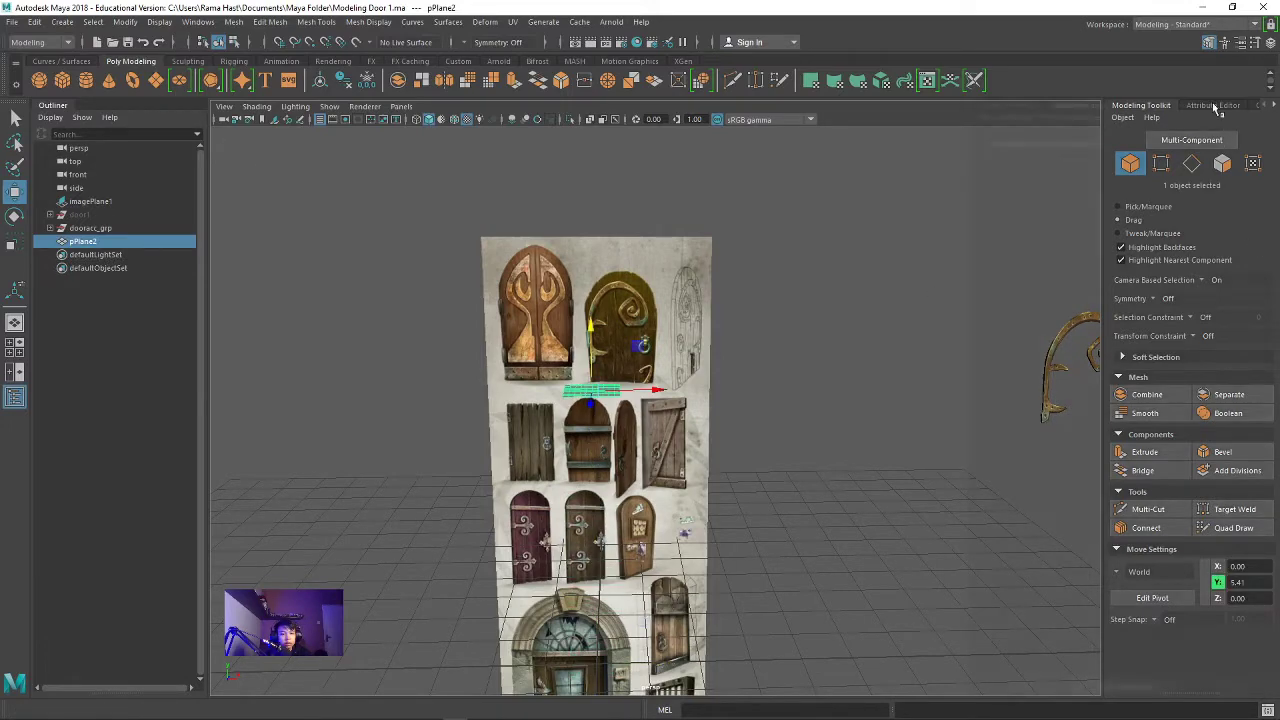
click(1212, 104)
click(1100, 143)
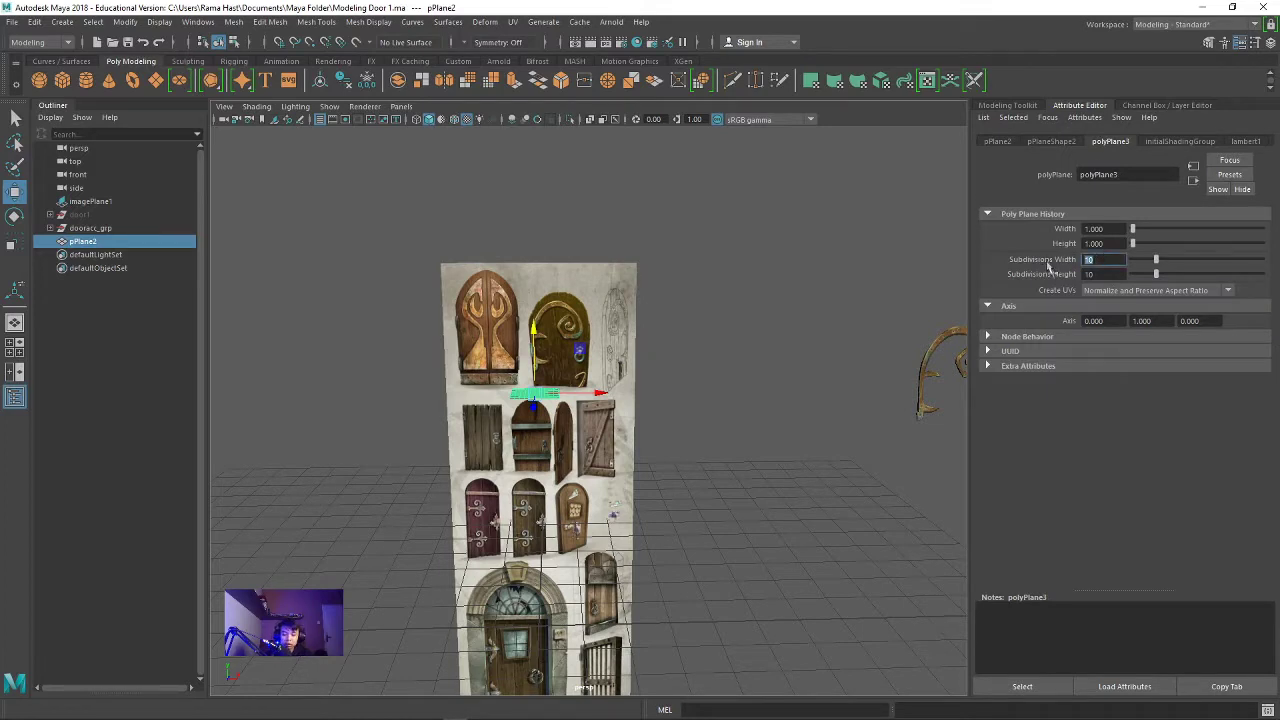
text(2)
key(Tab)
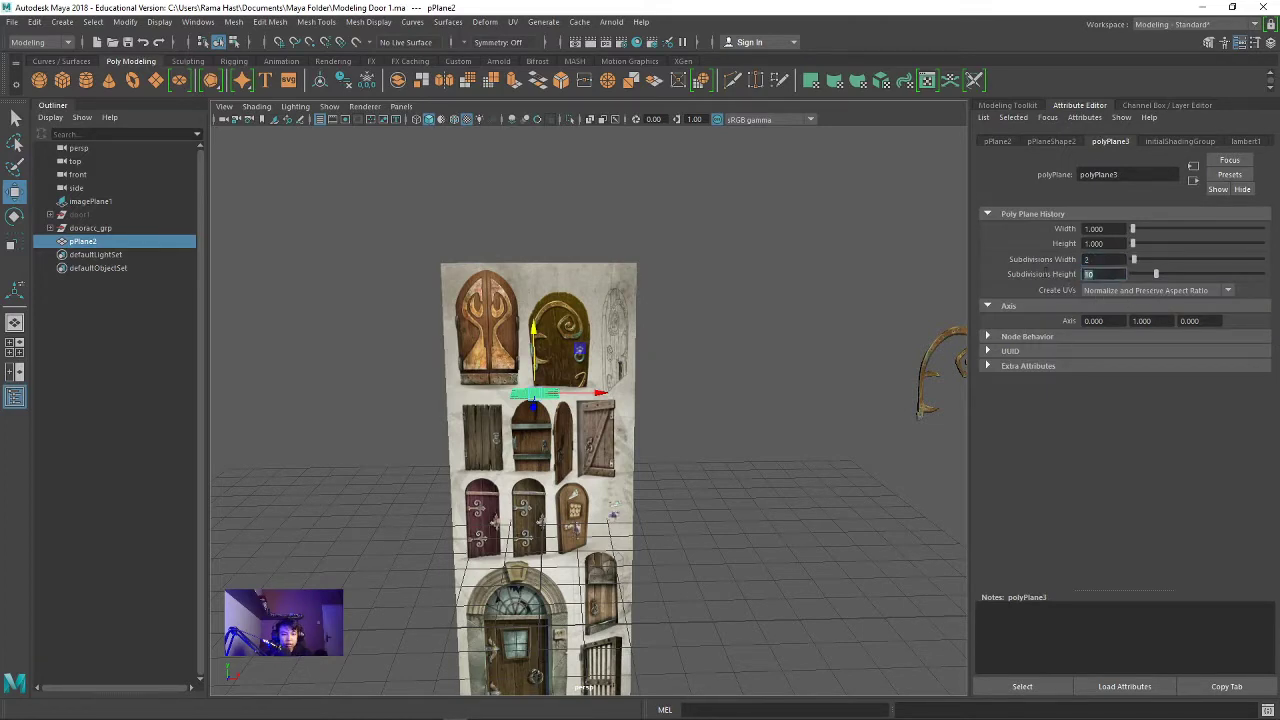
text(2)
Step: Set pPlane2's Rotate X to 90 so it stands upright
click(1053, 143)
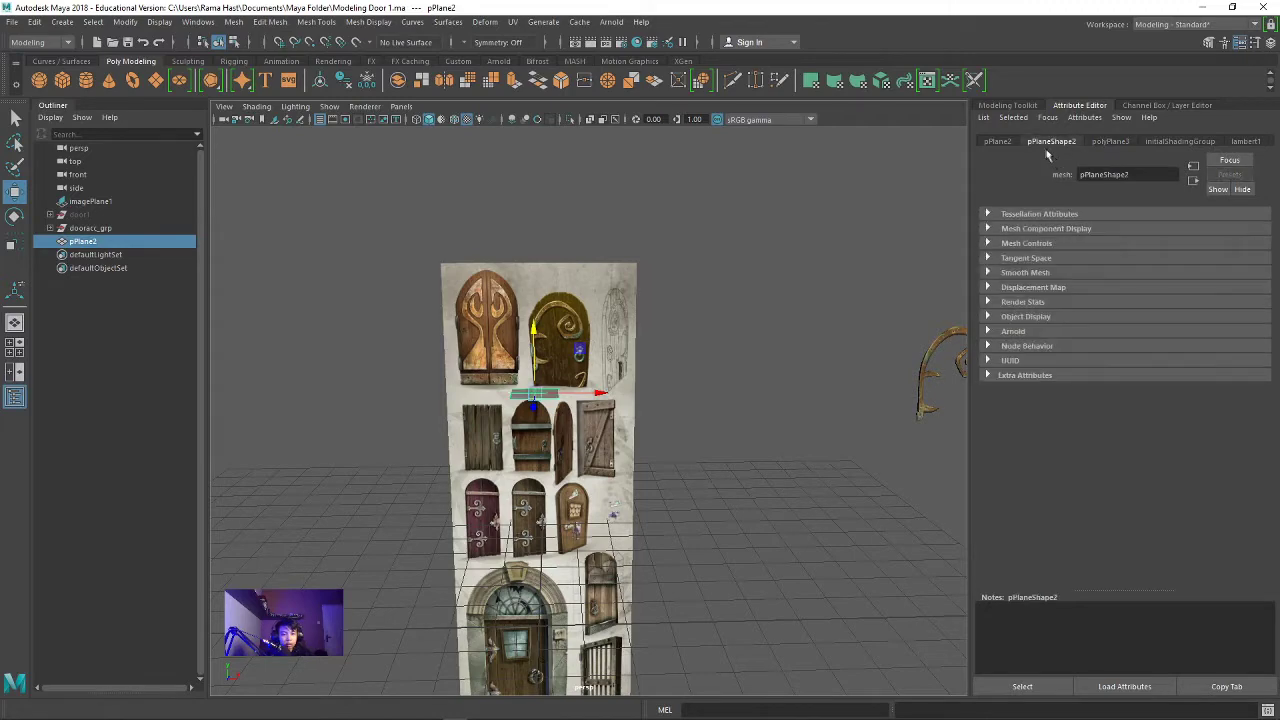
click(1006, 145)
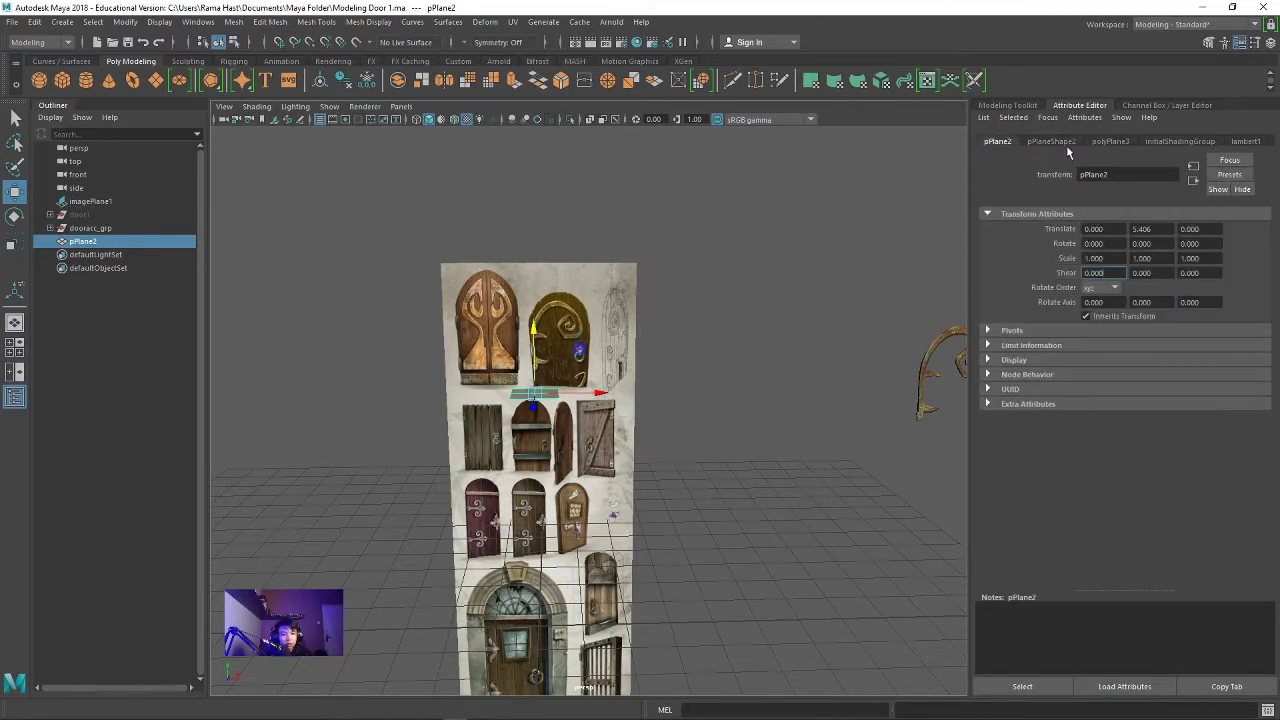
click(1160, 106)
double_click(1249, 188)
text(90)
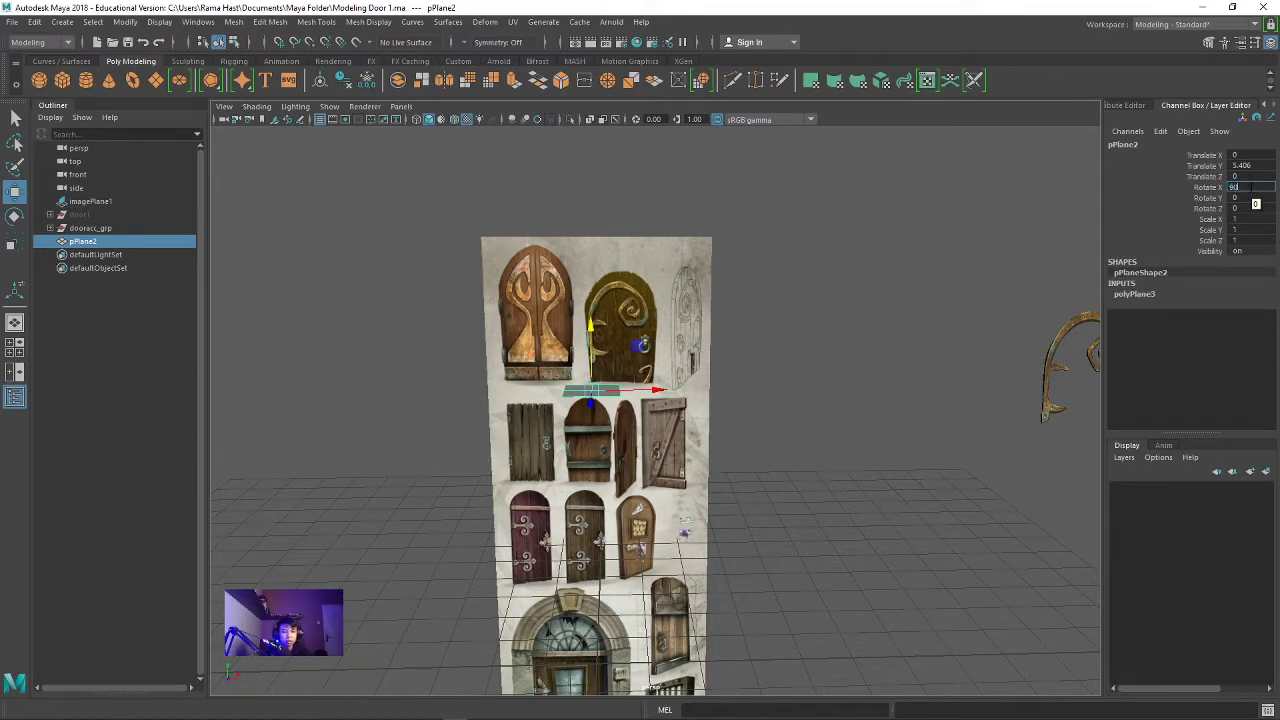
click(1142, 104)
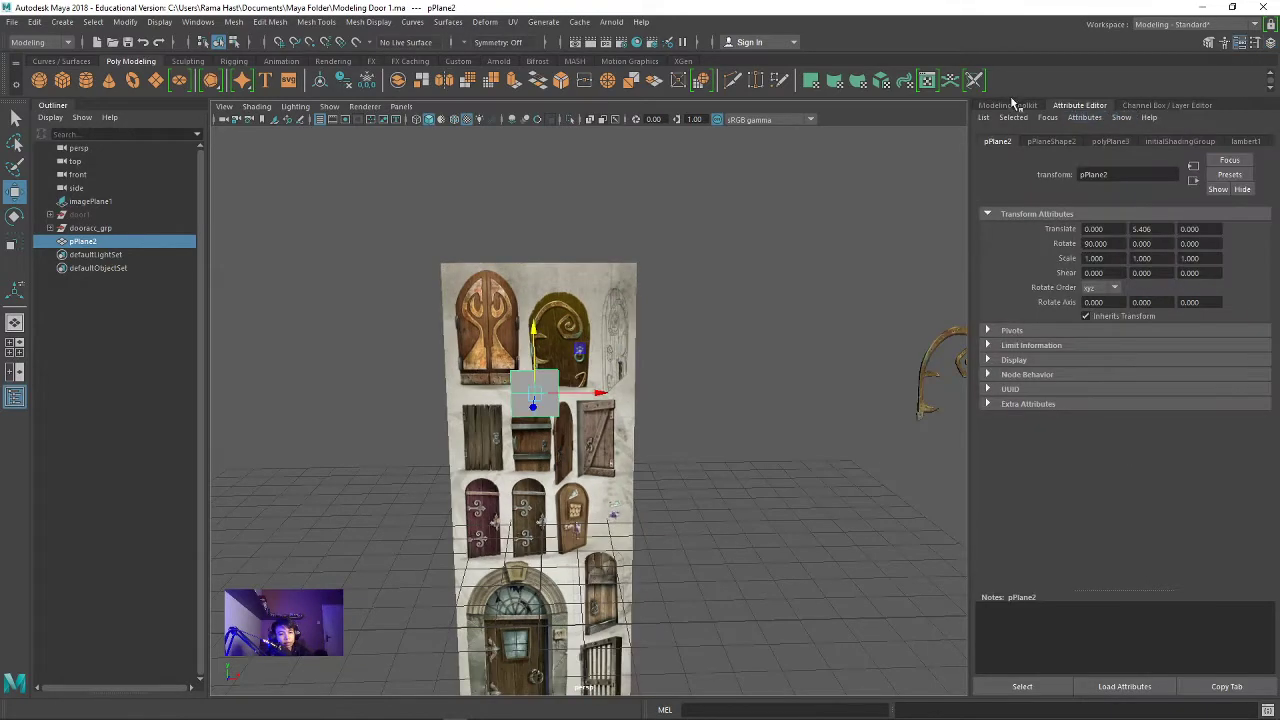
click(1012, 105)
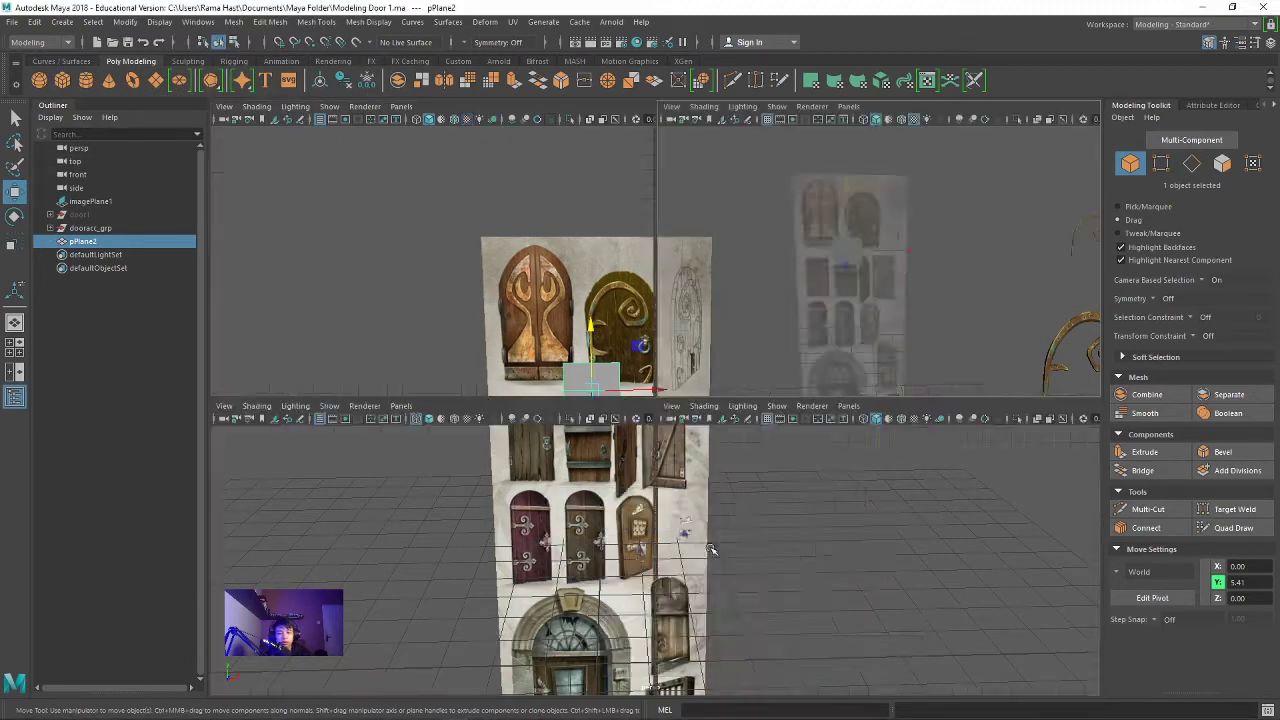
Step: Move and scale the plane to cover the arched door in the reference image
key(space)
key(space)
scroll(656, 405, up, 2)
mouse_move(543, 383)
mouse_down()
mouse_move(600, 388)
mouse_move(630, 350)
mouse_move(598, 378)
mouse_move(603, 390)
mouse_move(690, 390)
mouse_move(657, 390)
mouse_up()
key(r)
key(w)
key(r)
drag(603, 448, 603, 440)
key(w)
drag(604, 372, 605, 363)
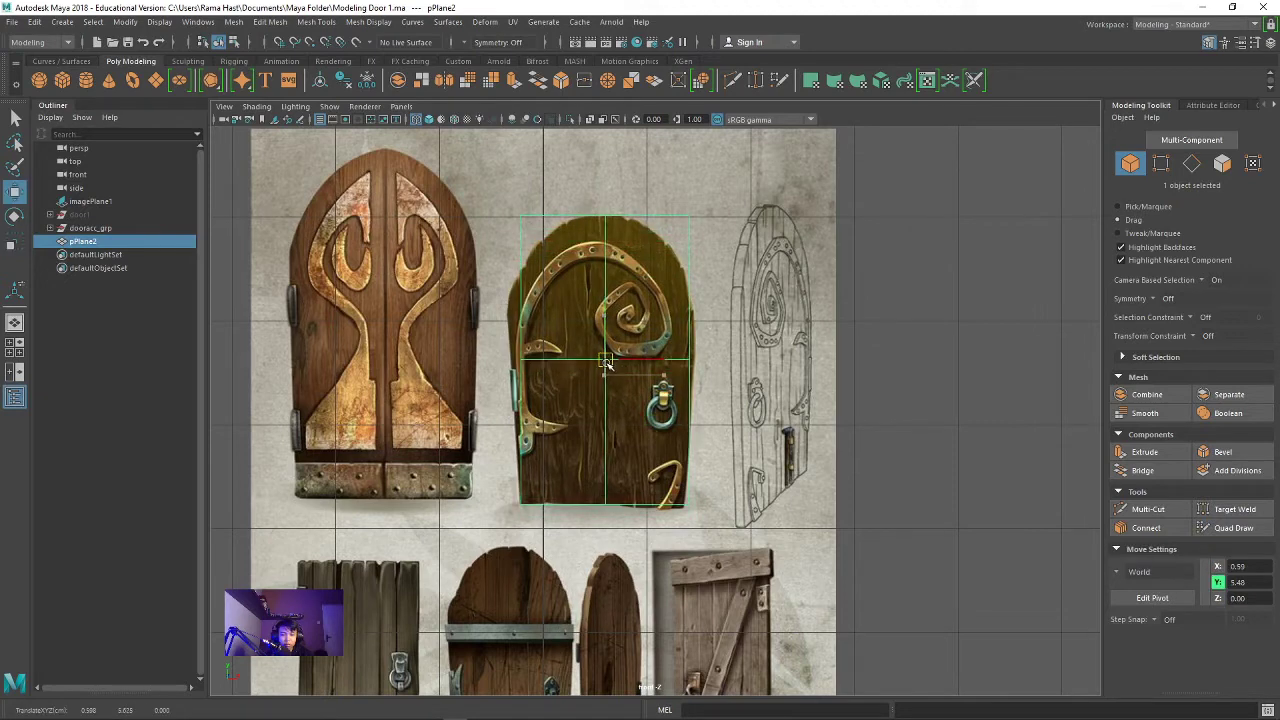
scroll(605, 363, up, 2)
scroll(605, 363, up, 1)
Step: Add two horizontal edge loops across the door plane
key(F9)
mouse_move(702, 156)
mouse_down()
mouse_move(668, 178)
mouse_move(705, 277)
mouse_up()
click(703, 343)
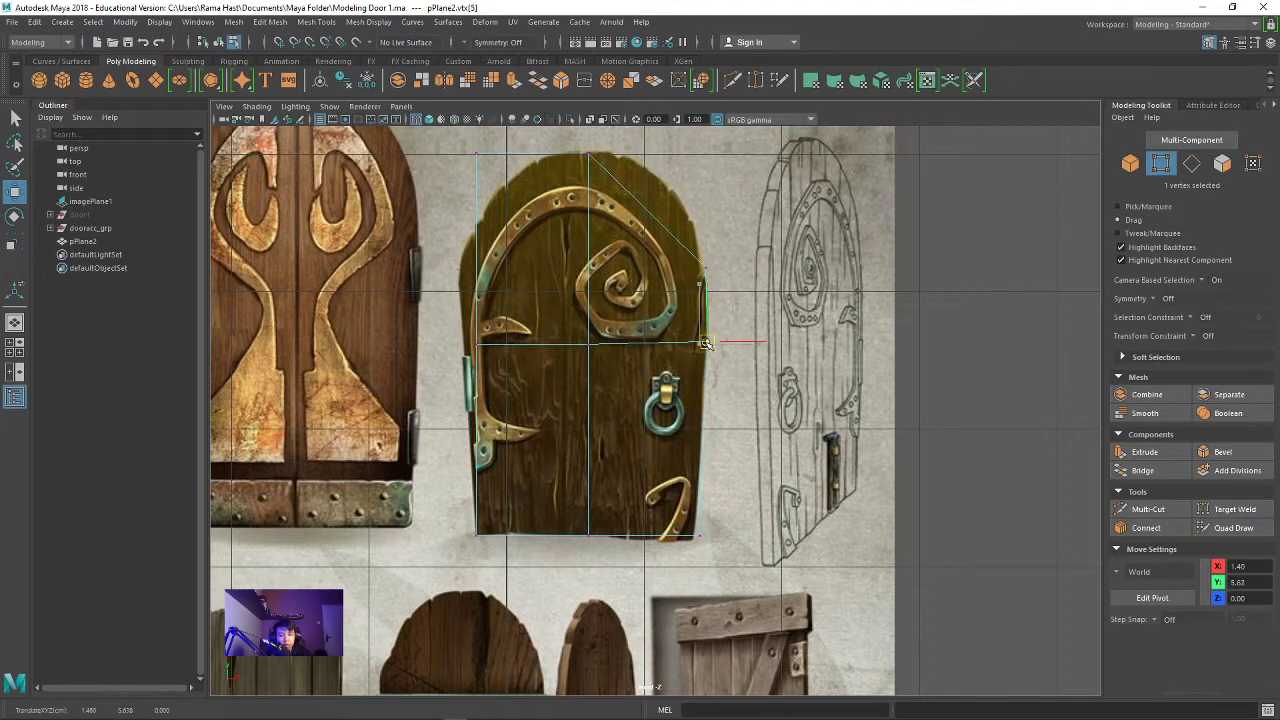
click(478, 343)
drag(478, 343, 456, 272)
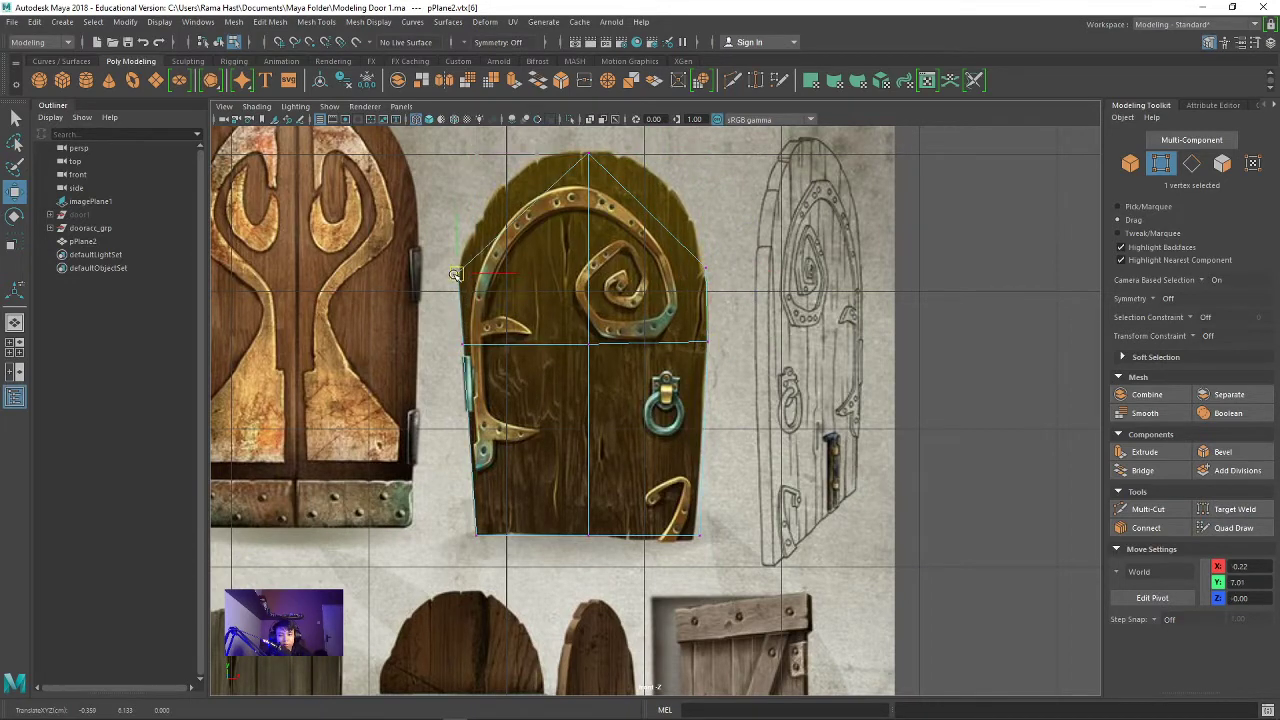
click(1148, 509)
click(584, 157)
key(ctrl+z)
key(ctrl+z)
key(ctrl+z)
key(ctrl+z)
key(ctrl+z)
key(ctrl+z)
key(ctrl+z)
ctrl+click(597, 197)
ctrl+click(590, 241)
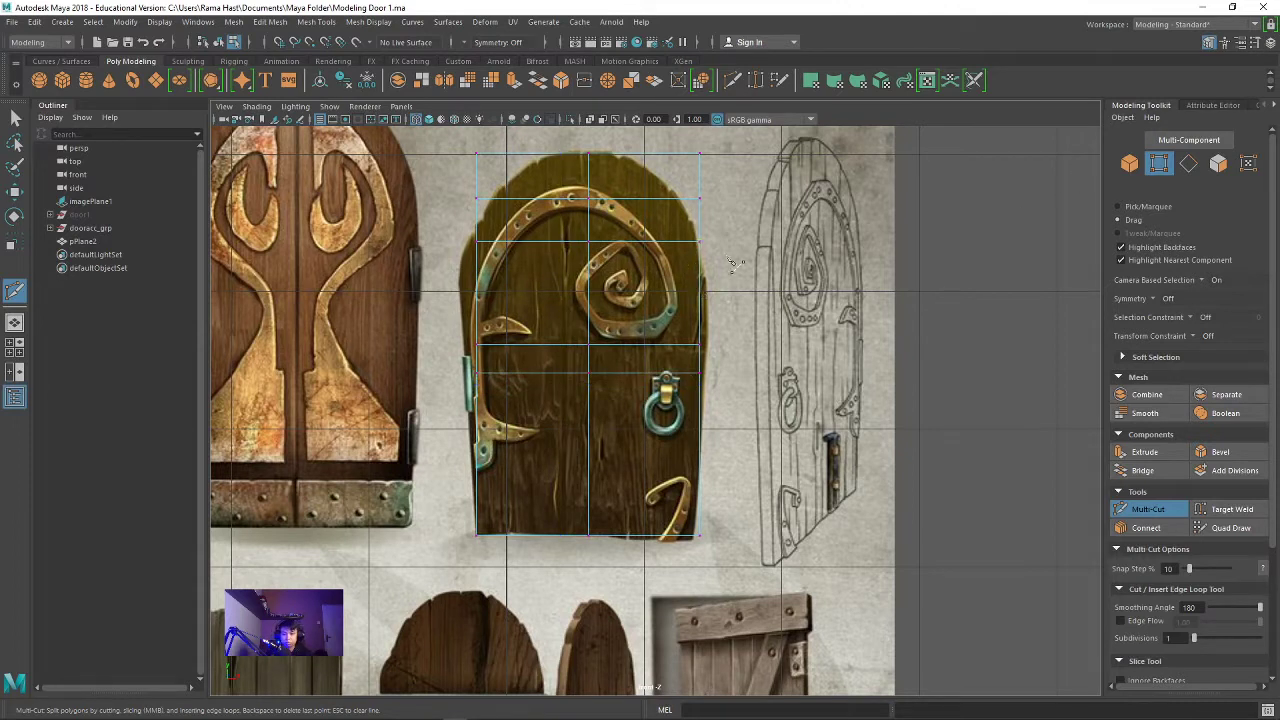
key(q)
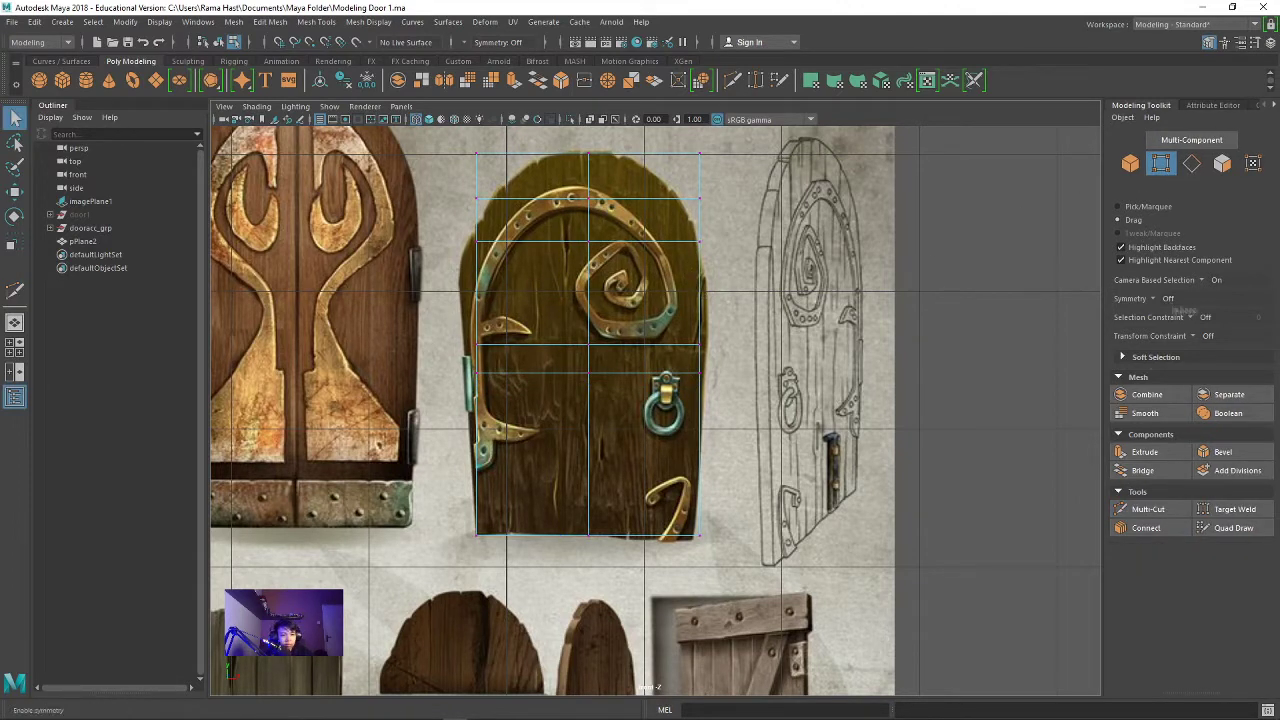
Step: With object X symmetry, pull the top-corner and left-edge vertices onto the arch outline
click(1188, 306)
click(1180, 317)
click(699, 198)
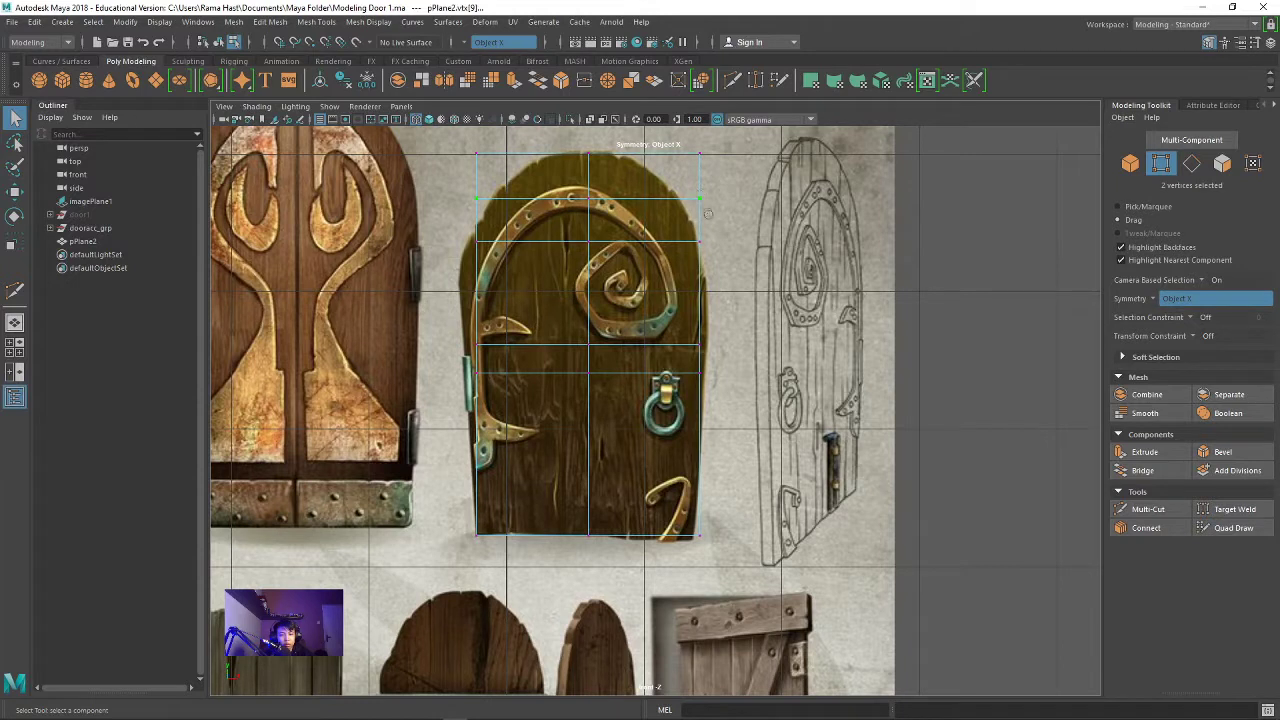
key(w)
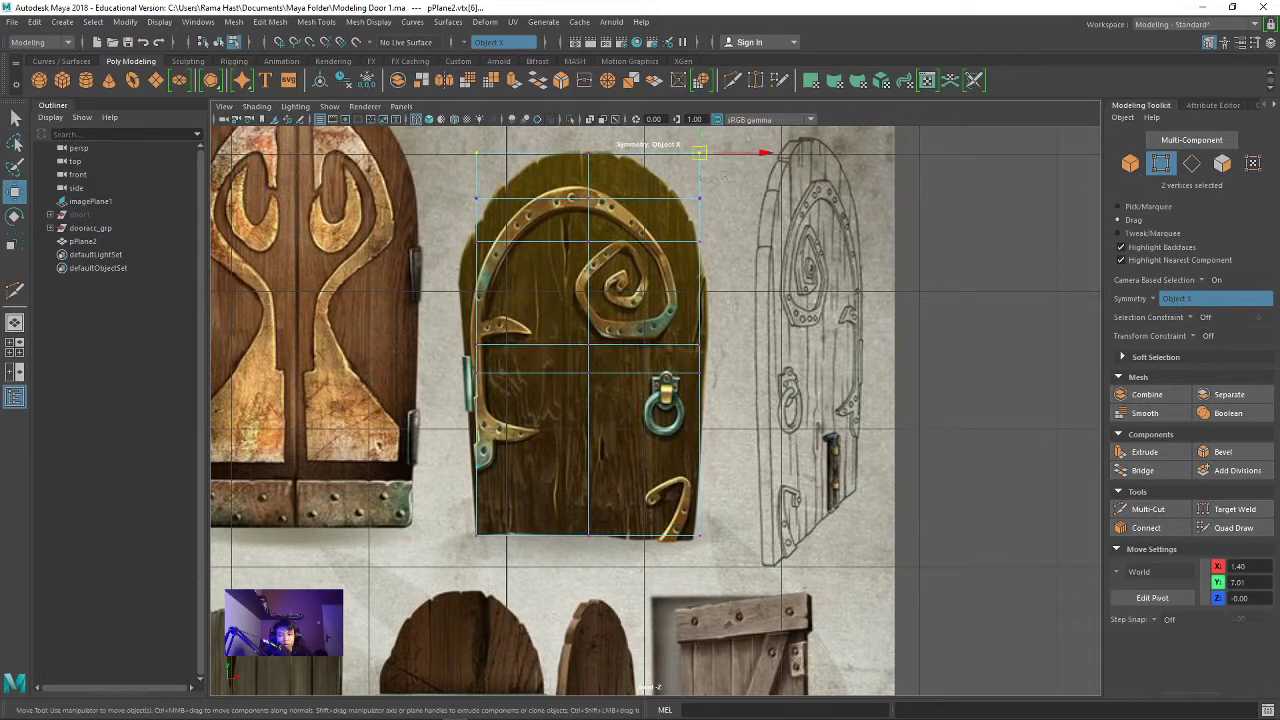
drag(697, 203, 689, 207)
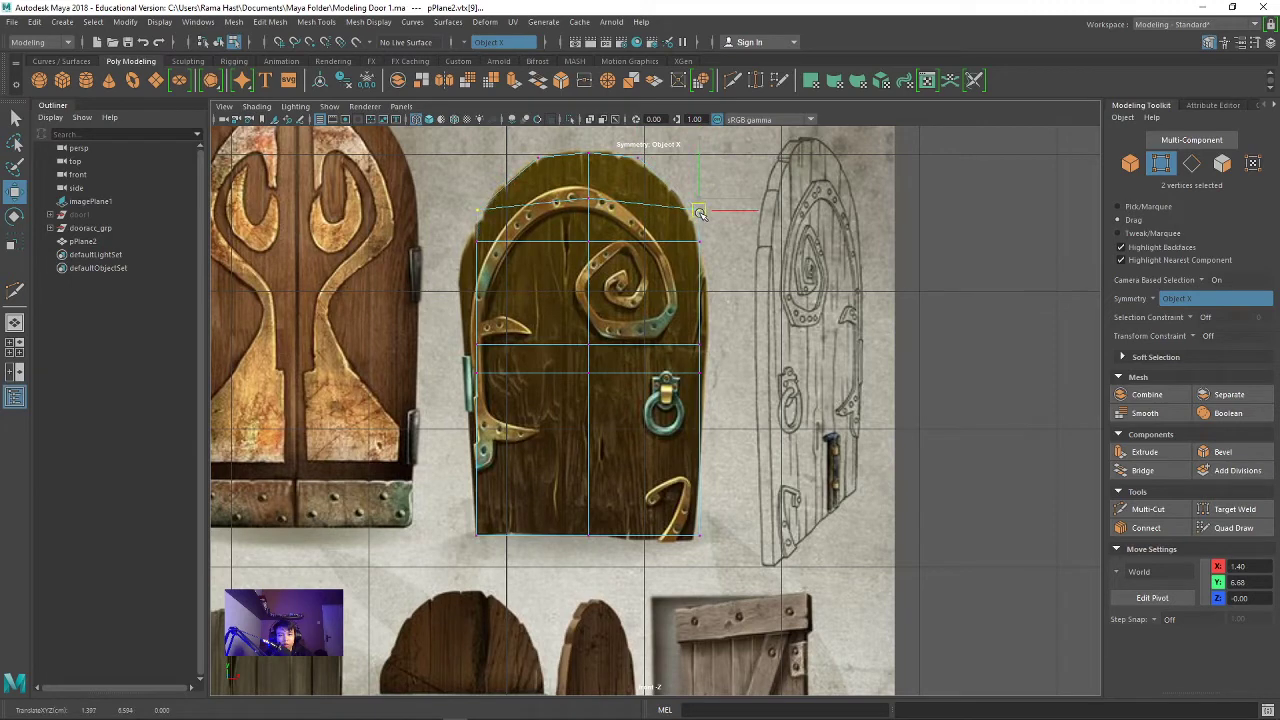
click(470, 243)
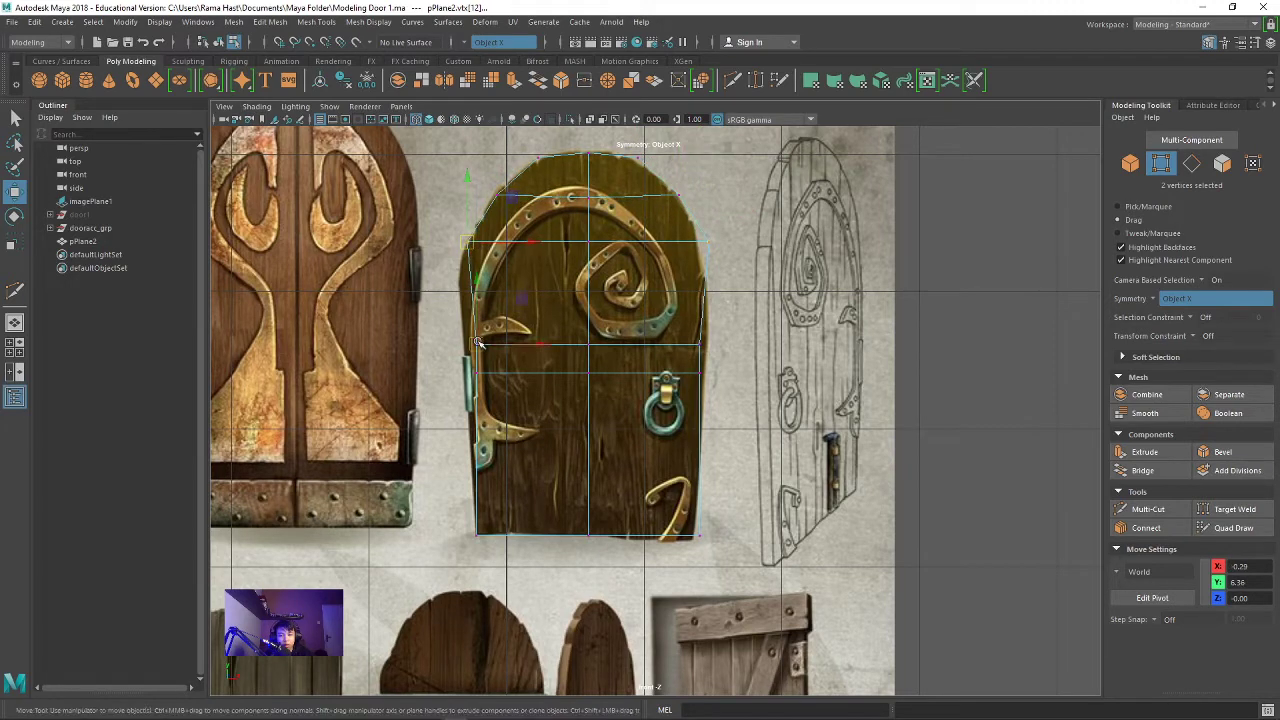
drag(467, 242, 455, 270)
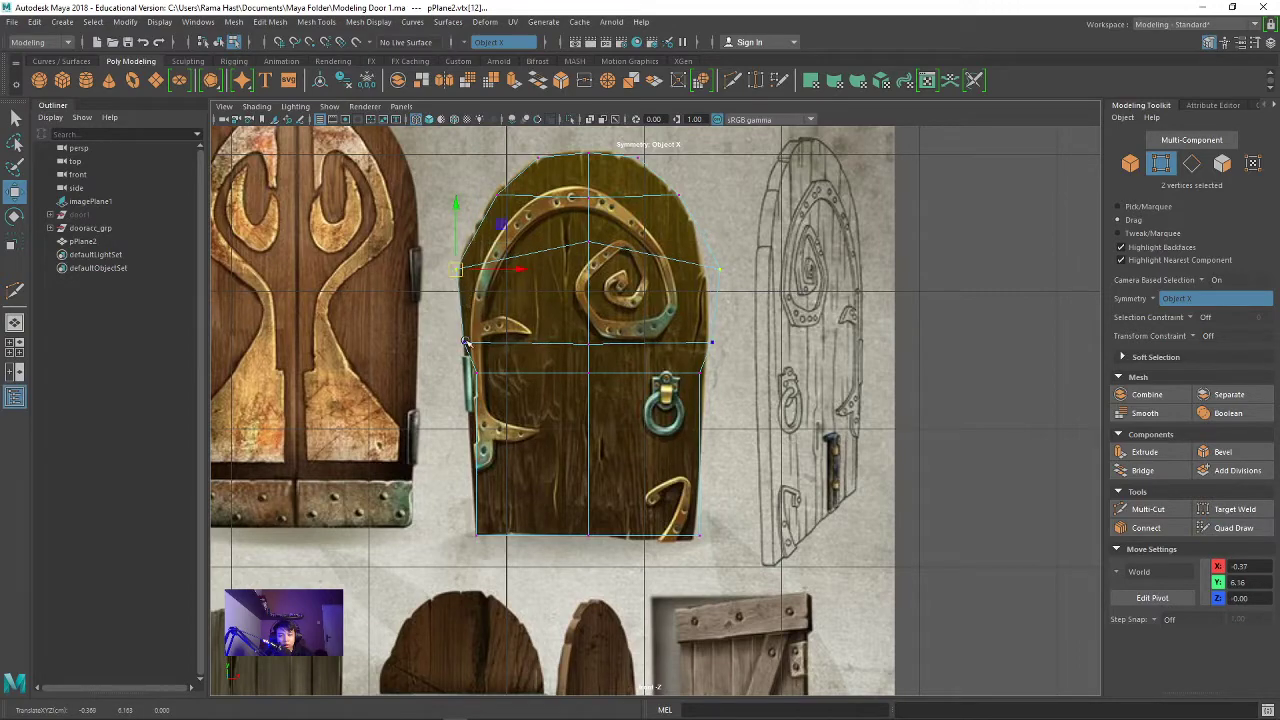
drag(463, 342, 463, 394)
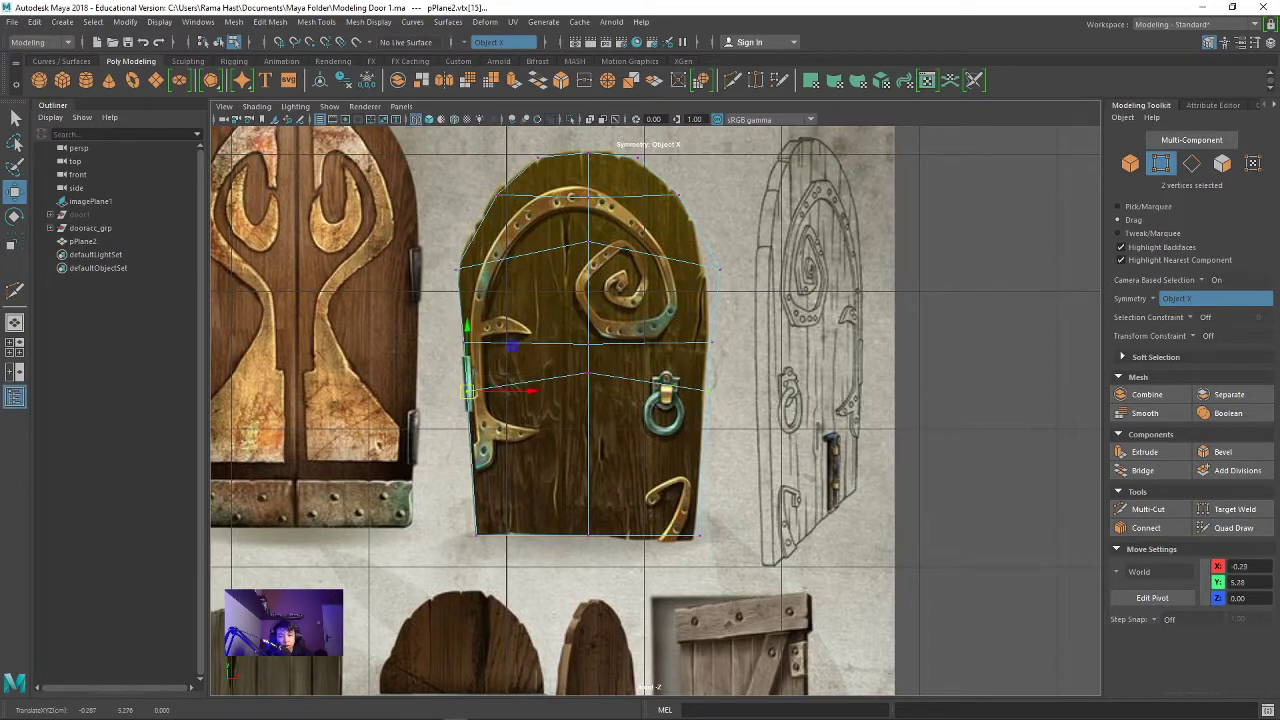
scroll(648, 343, down, 3)
scroll(648, 343, up, 3)
Step: Turn symmetry off and select the right-side and bottom-right door vertices
click(1176, 298)
click(1170, 307)
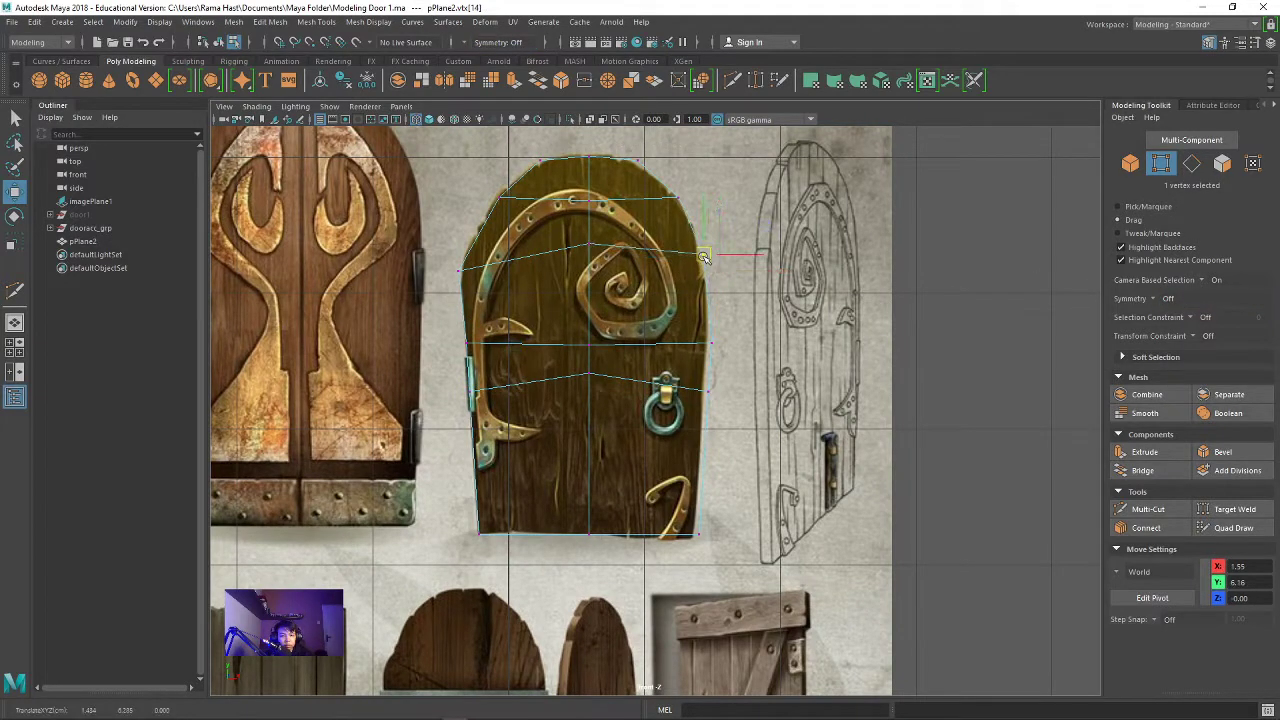
click(704, 389)
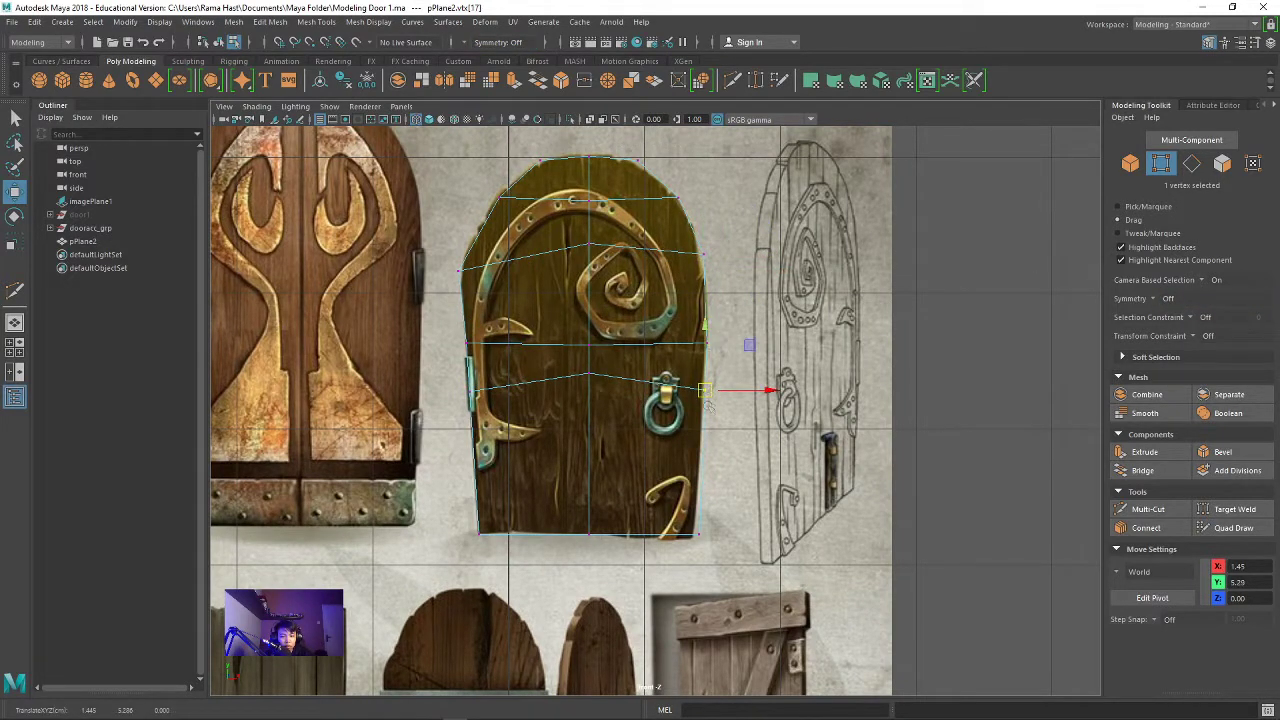
click(697, 535)
key(space)
key(space)
alt+drag(800, 271, 700, 300)
Step: Assign the texture_door1 material to the door faces and apply planar UV mapping
key(F11)
drag(500, 200, 645, 310)
shift+right_click(624, 291)
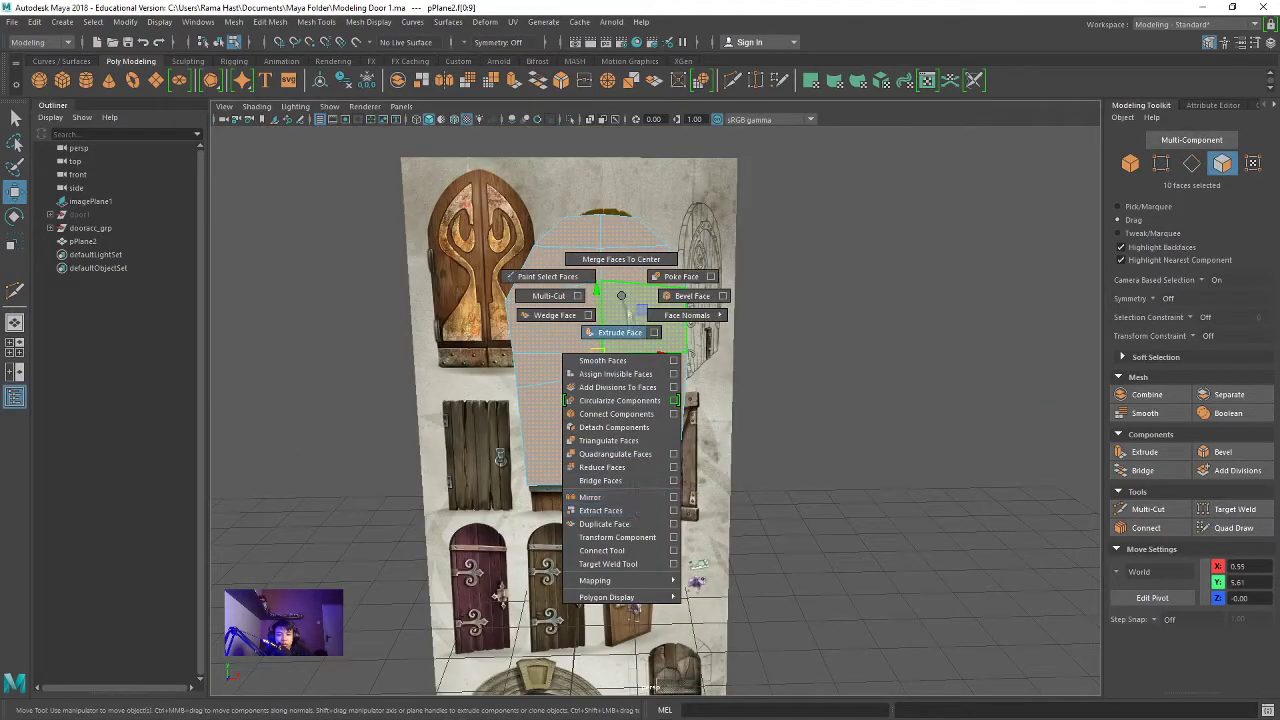
right_drag(624, 291, 708, 676)
click(733, 686)
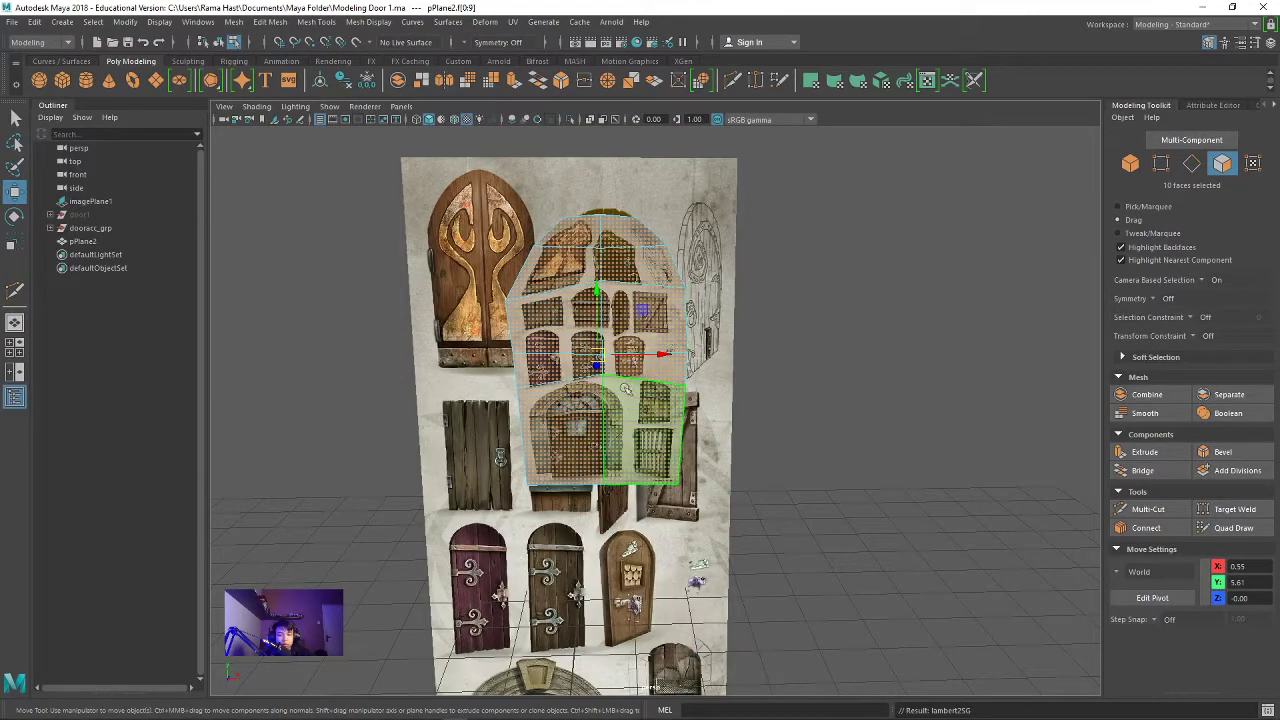
shift+right_drag(650, 392, 750, 620)
click(927, 80)
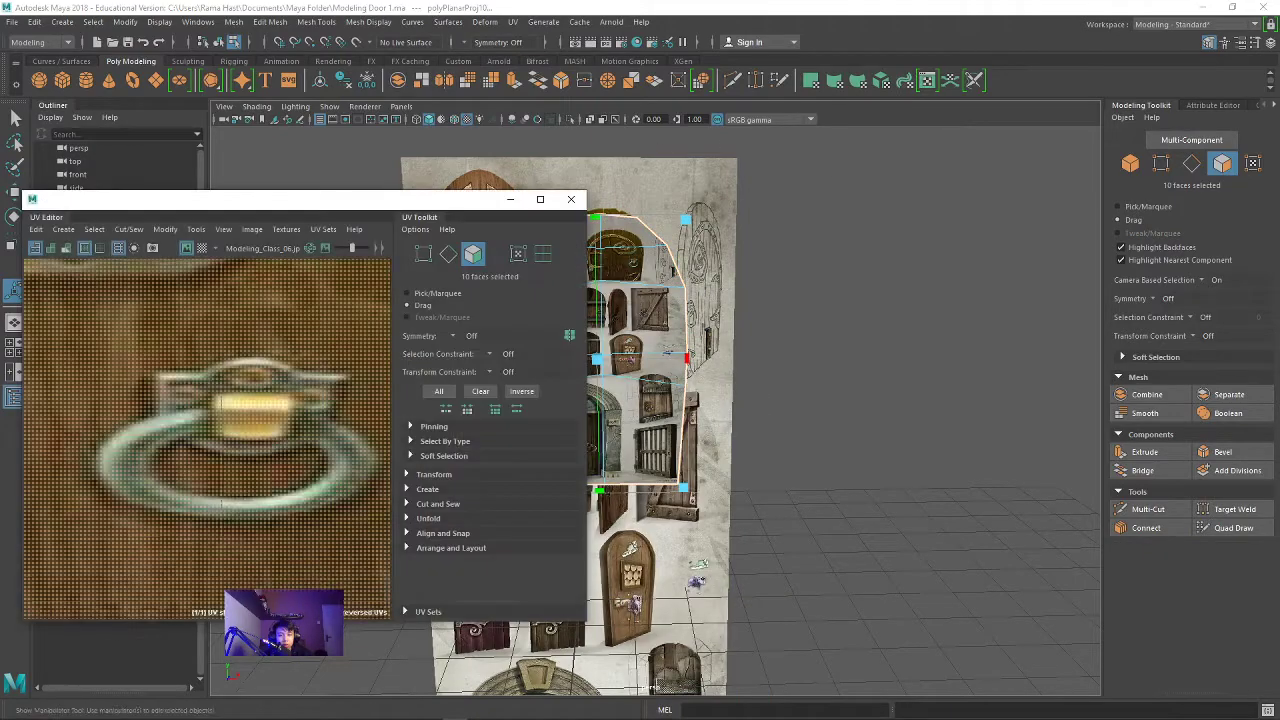
Step: Move and scale the door's UV shell over the spiral door artwork
mouse_move(310, 305)
mouse_down()
mouse_move(280, 340)
mouse_move(300, 300)
mouse_up()
key(w)
scroll(293, 311, up, 4)
scroll(293, 311, up, 1)
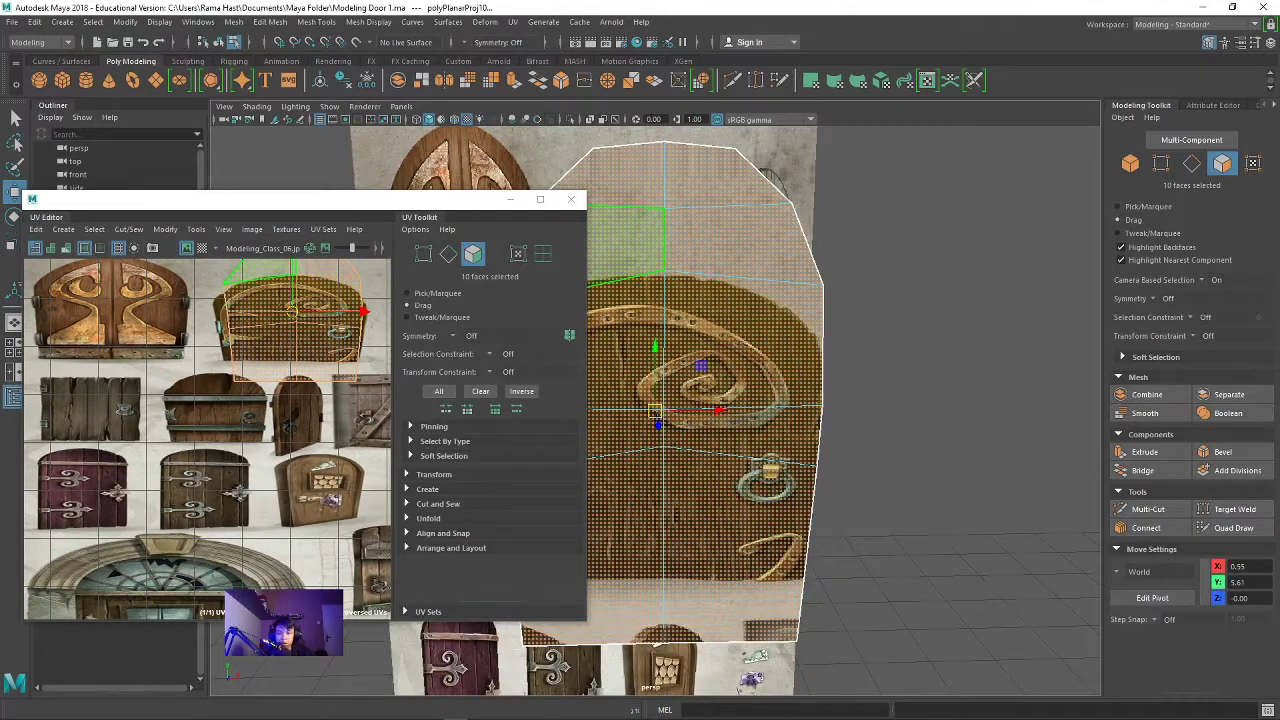
scroll(294, 320, up, 1)
scroll(295, 328, up, 1)
scroll(296, 333, up, 1)
mouse_move(296, 333)
mouse_down()
mouse_move(318, 393)
mouse_move(360, 392)
mouse_move(290, 385)
mouse_up()
key(r)
key(r)
drag(288, 320, 287, 340)
key(w)
mouse_move(345, 392)
mouse_down()
mouse_move(358, 392)
mouse_move(290, 397)
mouse_up()
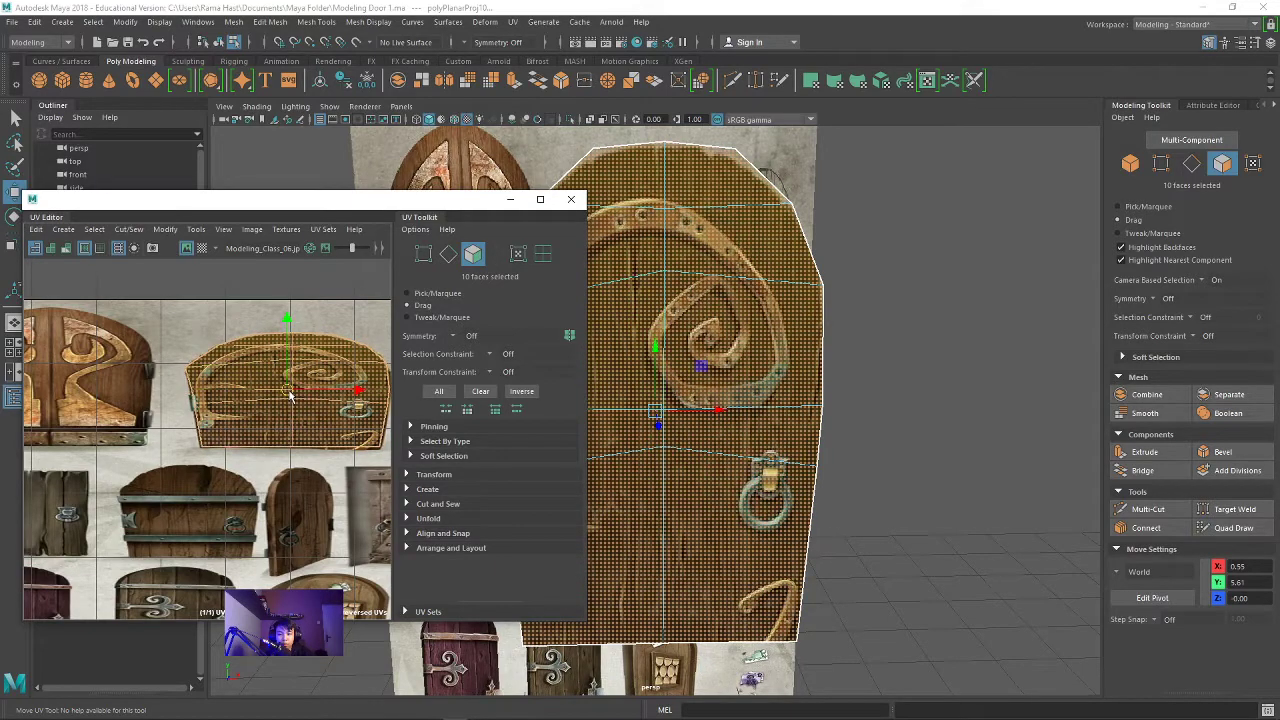
Step: Check the textured door in the viewport and nudge the UVs to align the spiral
scroll(640, 330, up, 3)
alt+drag(640, 330, 641, 321)
key(f)
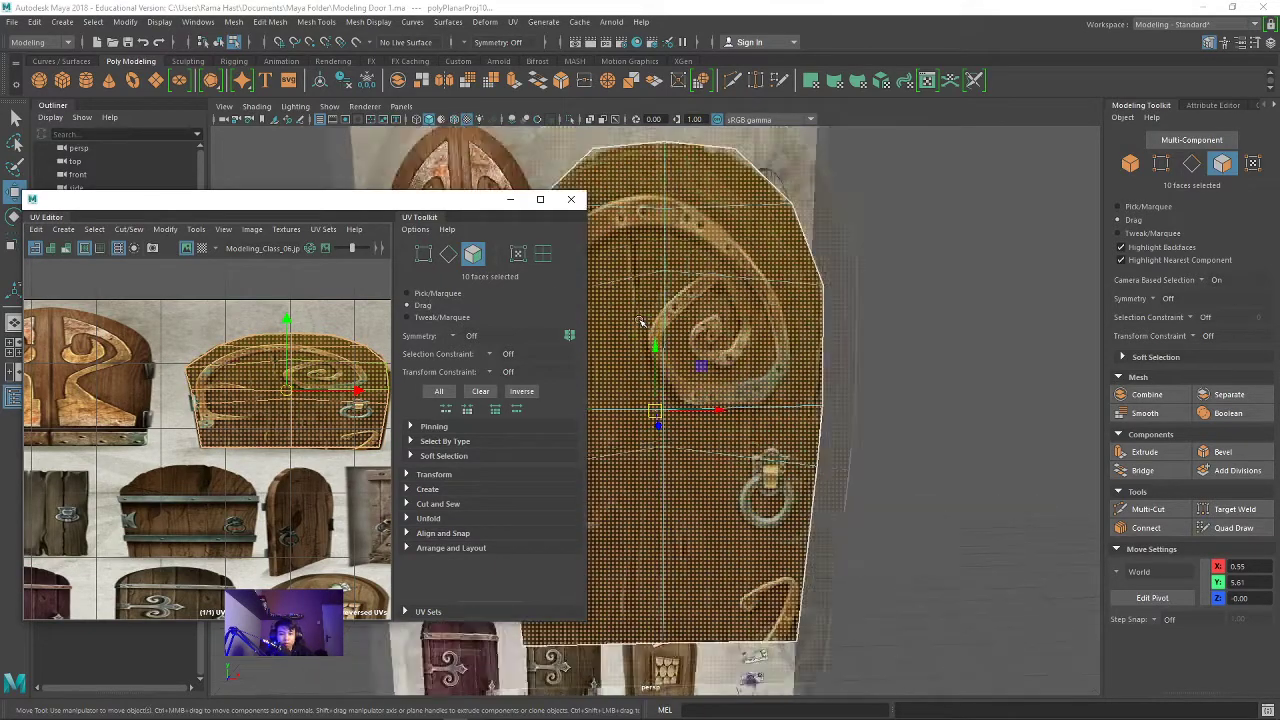
scroll(278, 325, up, 2)
scroll(278, 325, up, 2)
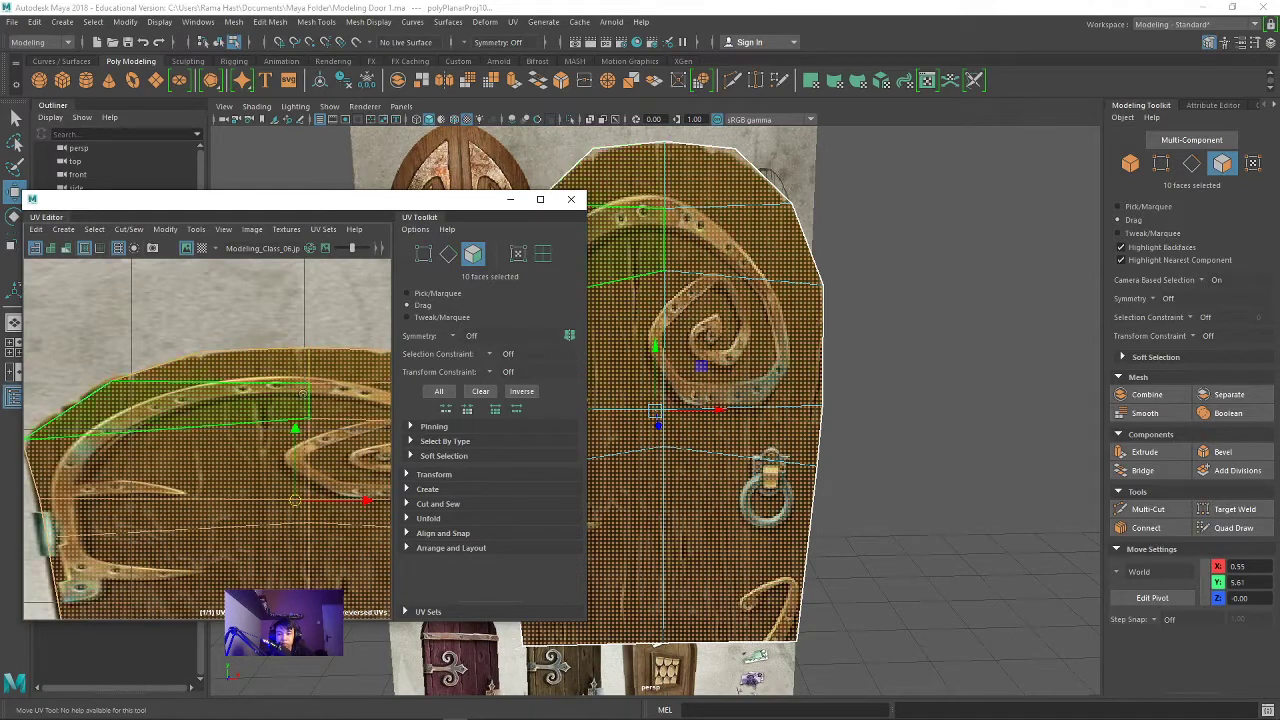
key(r)
scroll(288, 427, down, 2)
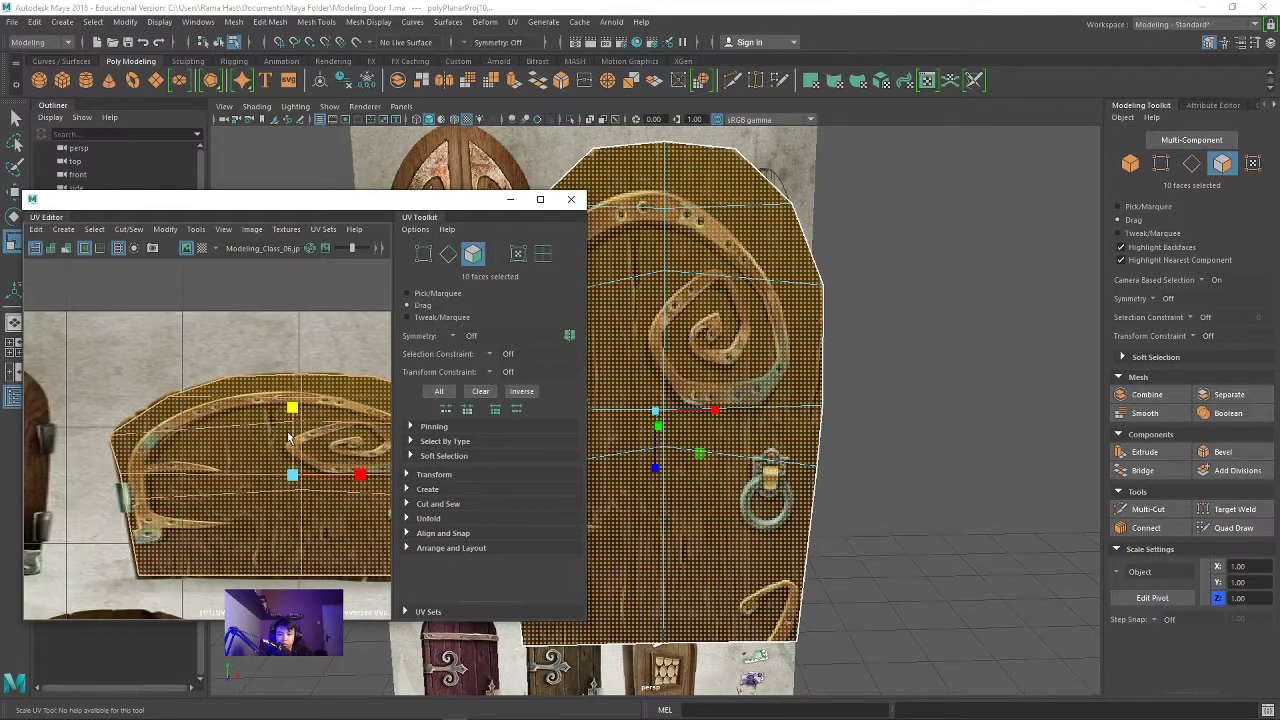
key(w)
drag(288, 477, 281, 485)
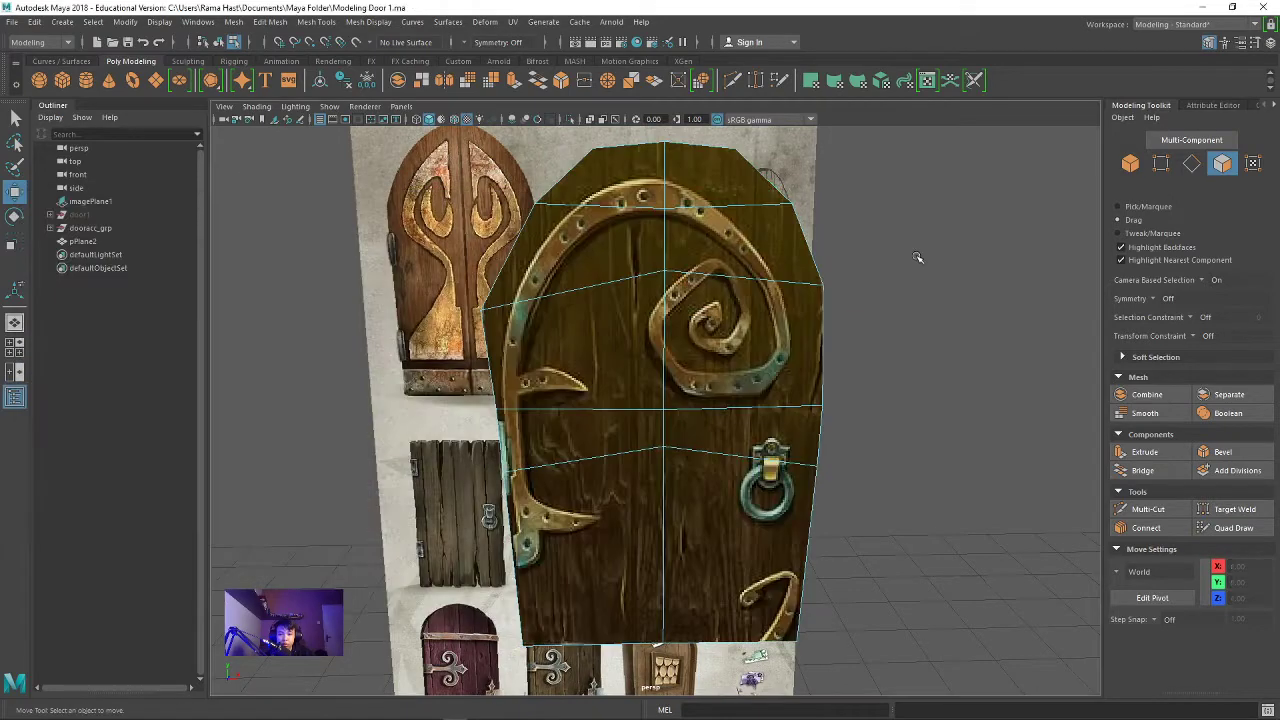
scroll(617, 430, down, 5)
Step: Extrude all the door's faces to give the door slab thickness
alt+drag(617, 430, 686, 345)
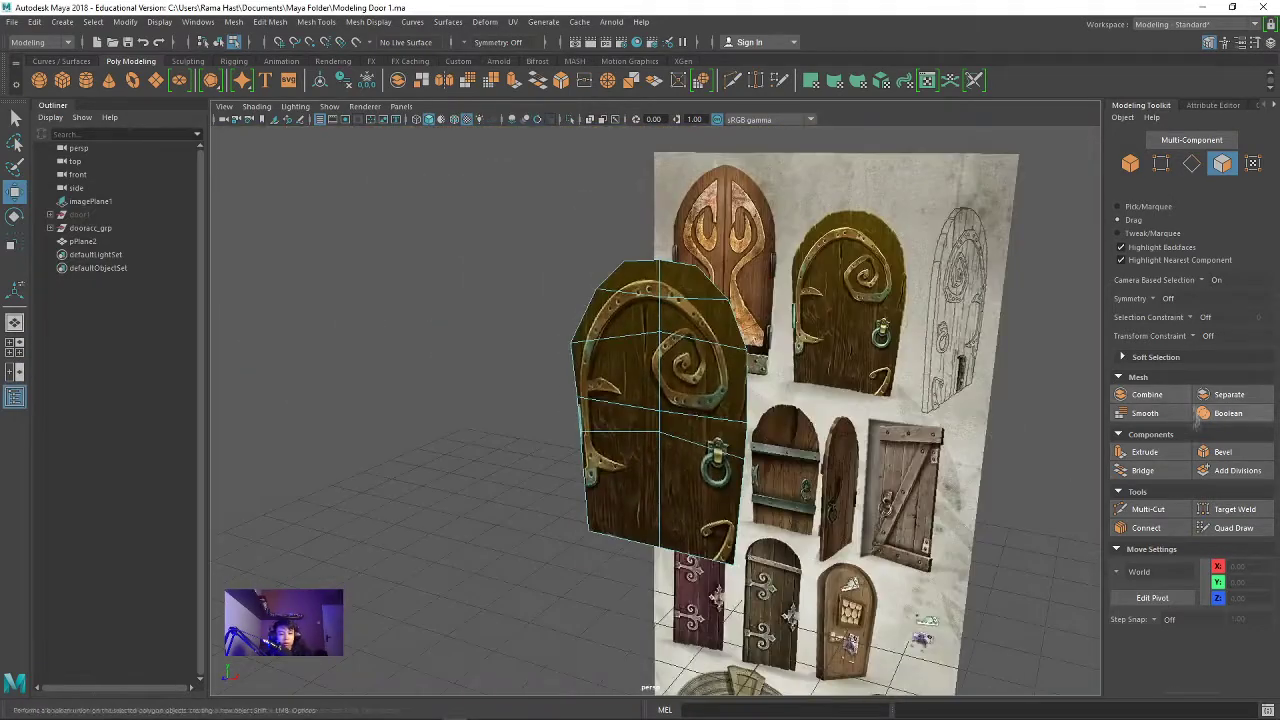
drag(560, 250, 760, 570)
click(1145, 451)
alt+drag(700, 400, 586, 405)
mouse_move(494, 346)
alt+mouse_down()
mouse_move(754, 340)
mouse_move(700, 400)
alt+mouse_up()
click(1148, 509)
alt+right_drag(700, 400, 690, 387)
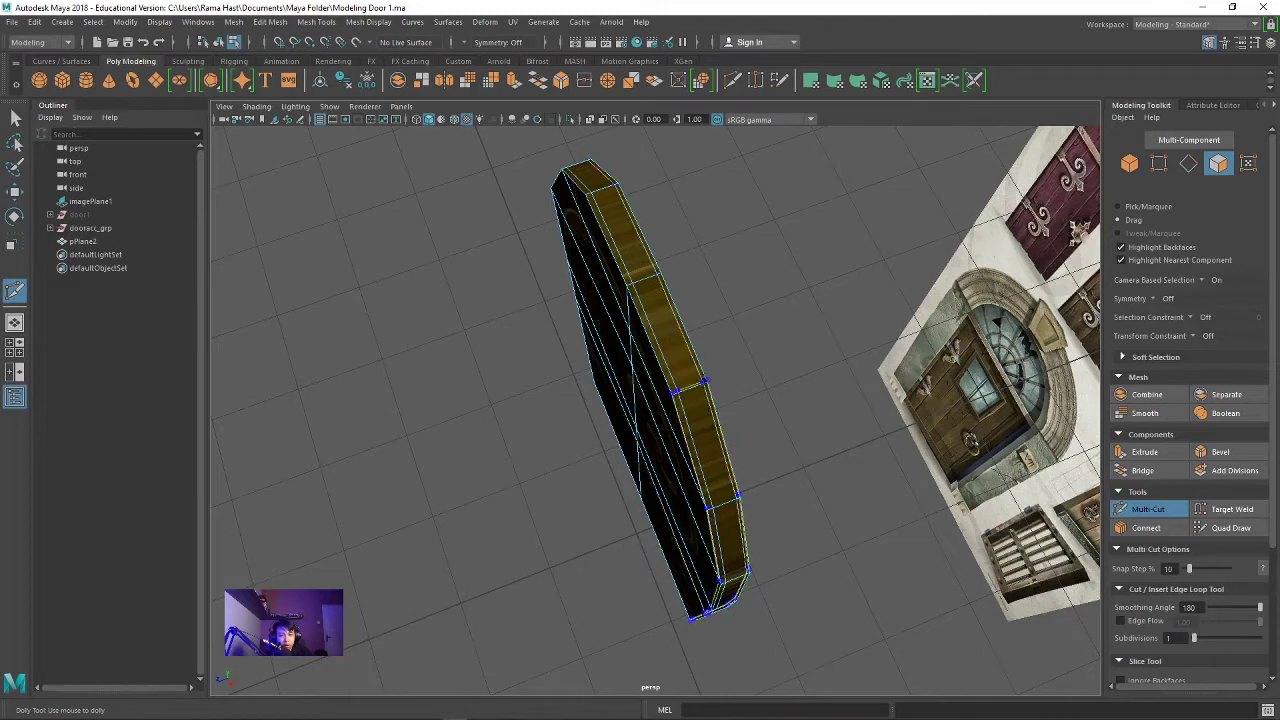
alt+drag(690, 387, 897, 335)
alt+right_drag(898, 335, 654, 666)
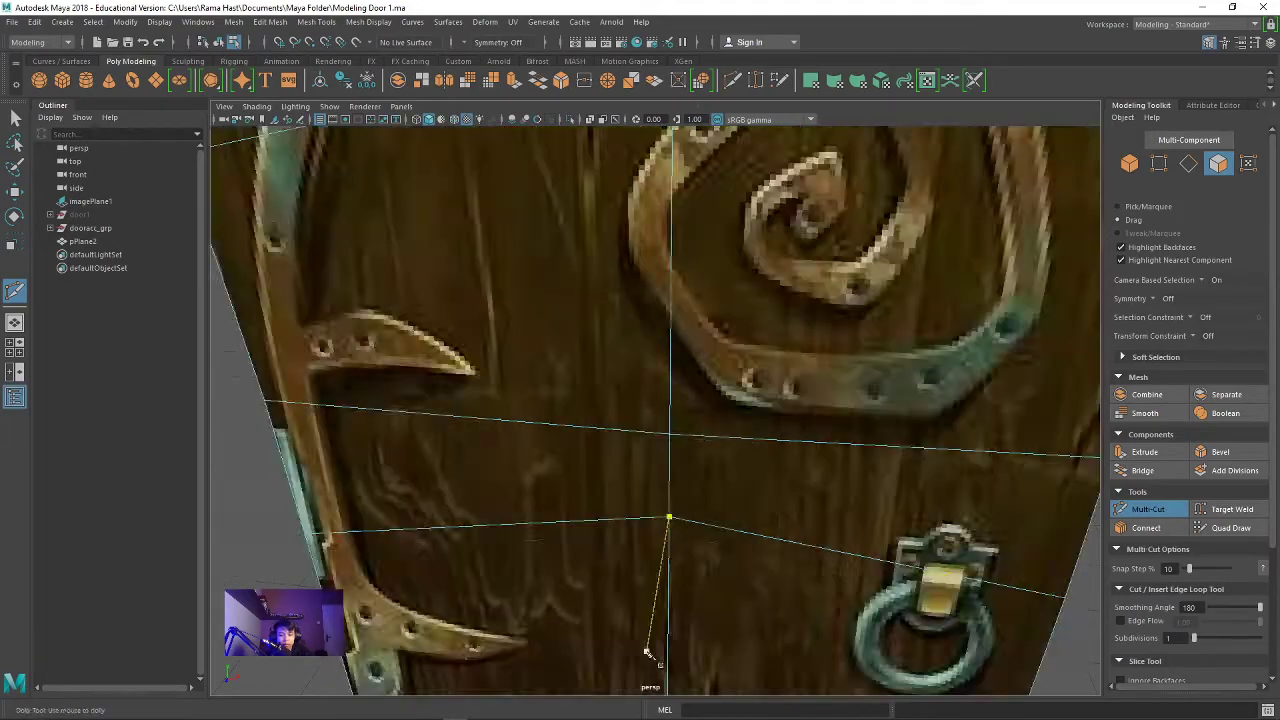
alt+drag(654, 666, 706, 280)
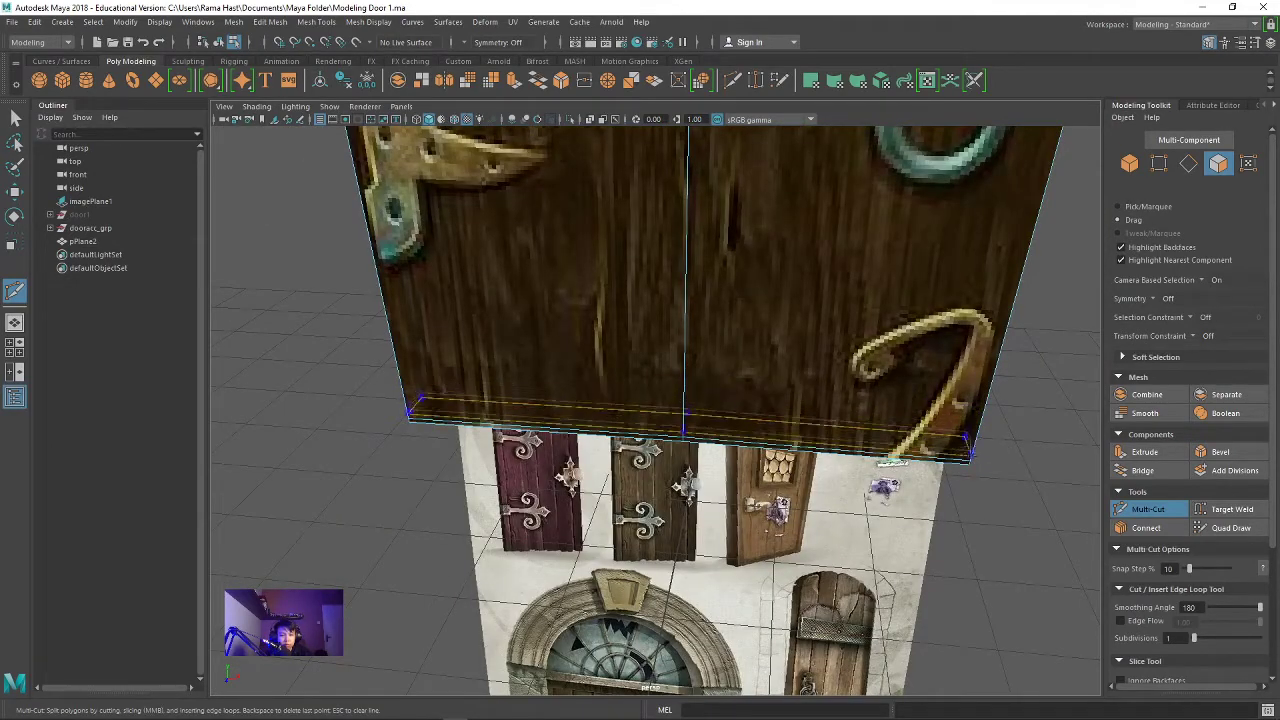
alt+right_drag(706, 280, 660, 285)
alt+right_drag(617, 330, 640, 300)
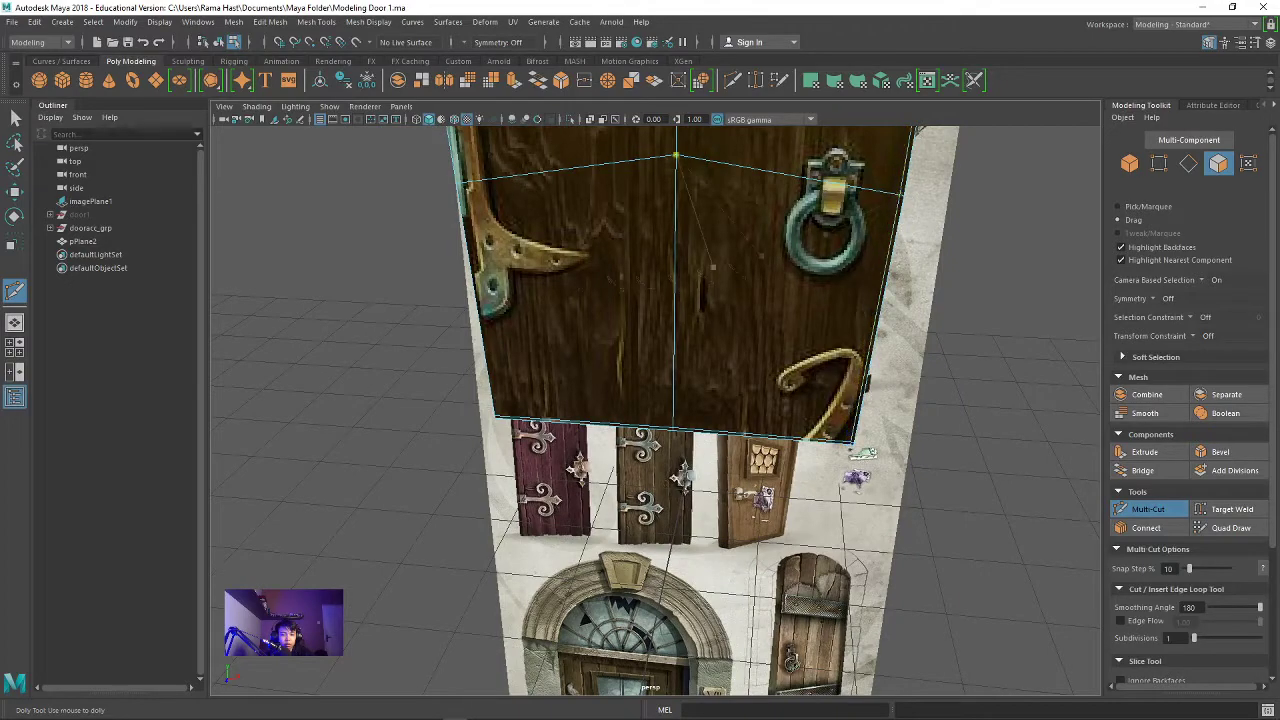
alt+drag(464, 183, 560, 250)
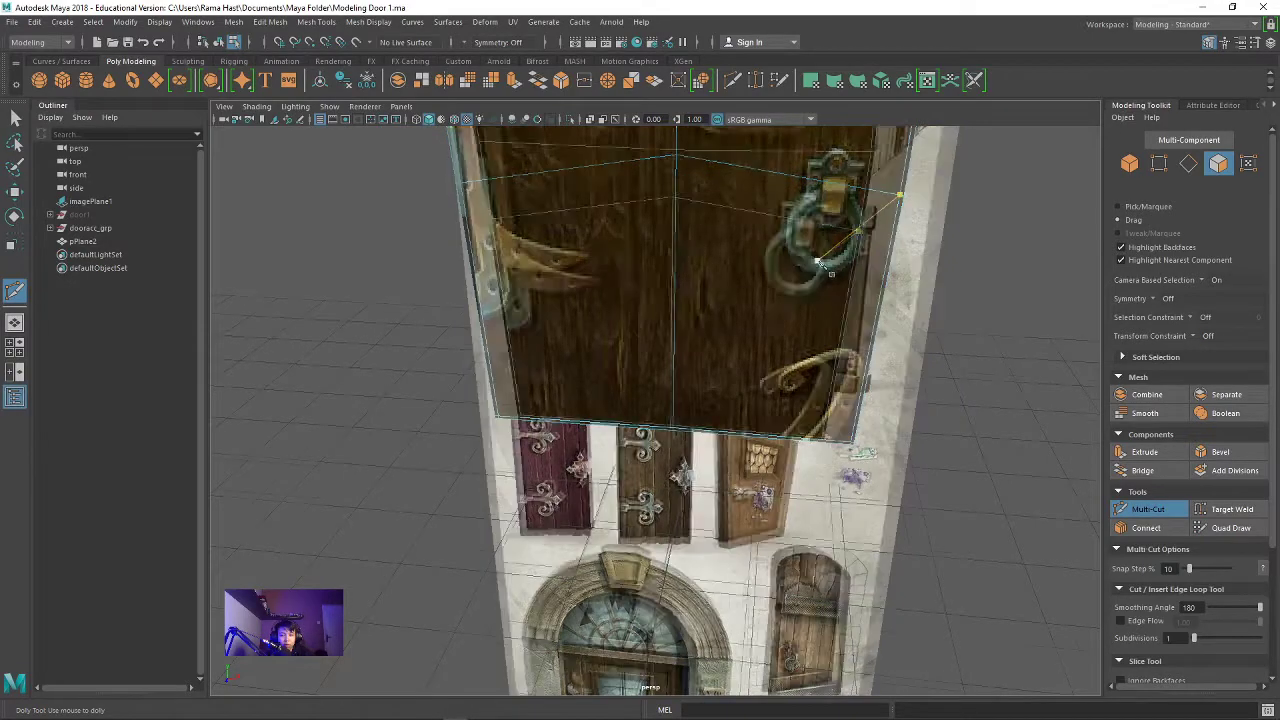
alt+right_drag(800, 230, 840, 207)
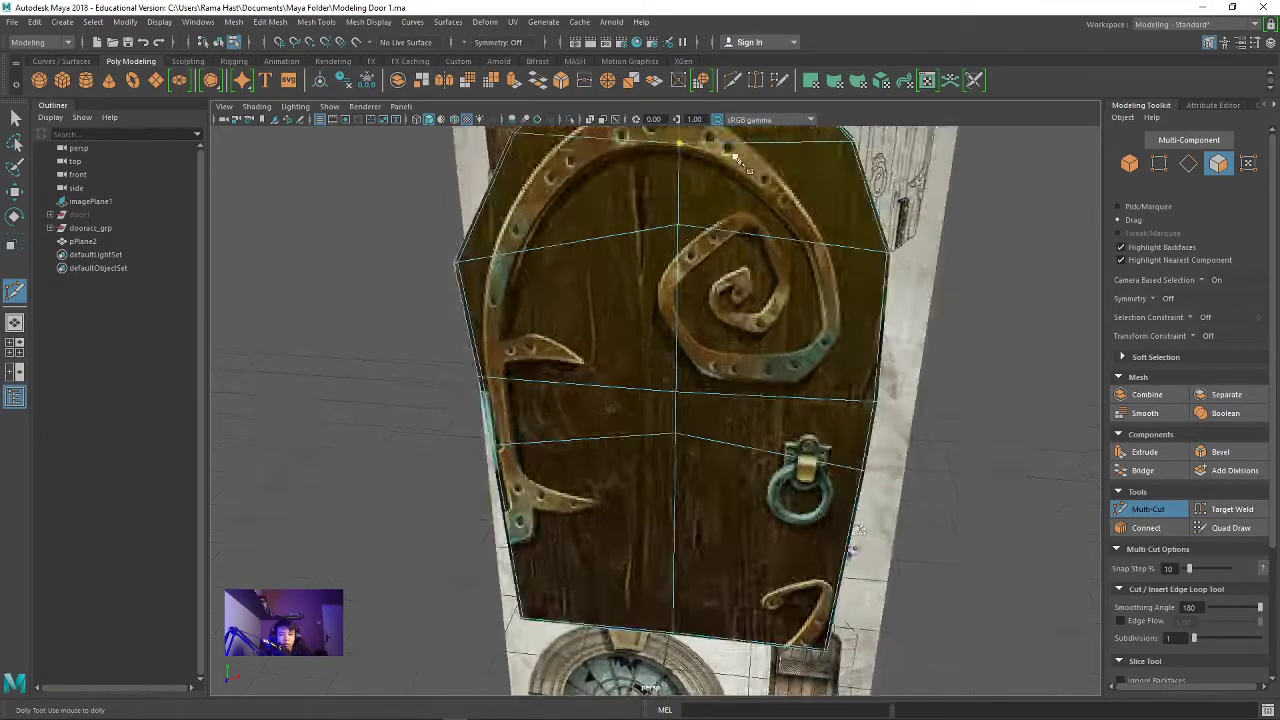
mouse_move(995, 354)
alt+mouse_down()
mouse_move(675, 334)
mouse_move(984, 328)
alt+mouse_up()
click(1129, 164)
click(966, 292)
scroll(965, 293, down, 3)
mouse_move(866, 350)
alt+mouse_down()
mouse_move(906, 343)
mouse_move(917, 420)
mouse_move(963, 349)
mouse_move(676, 292)
alt+mouse_up()
alt+drag(760, 427, 316, 204)
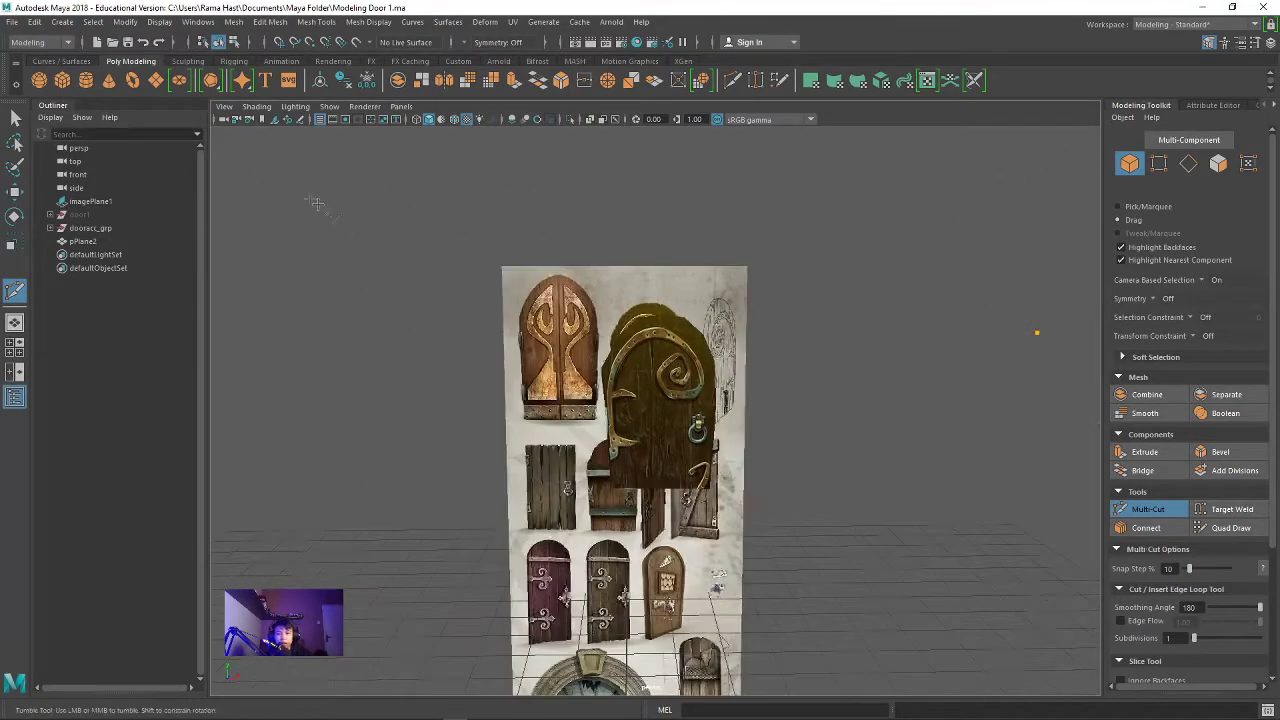
Step: Create a polygon cube and move it up onto the door plane
click(63, 81)
scroll(655, 420, down, 2)
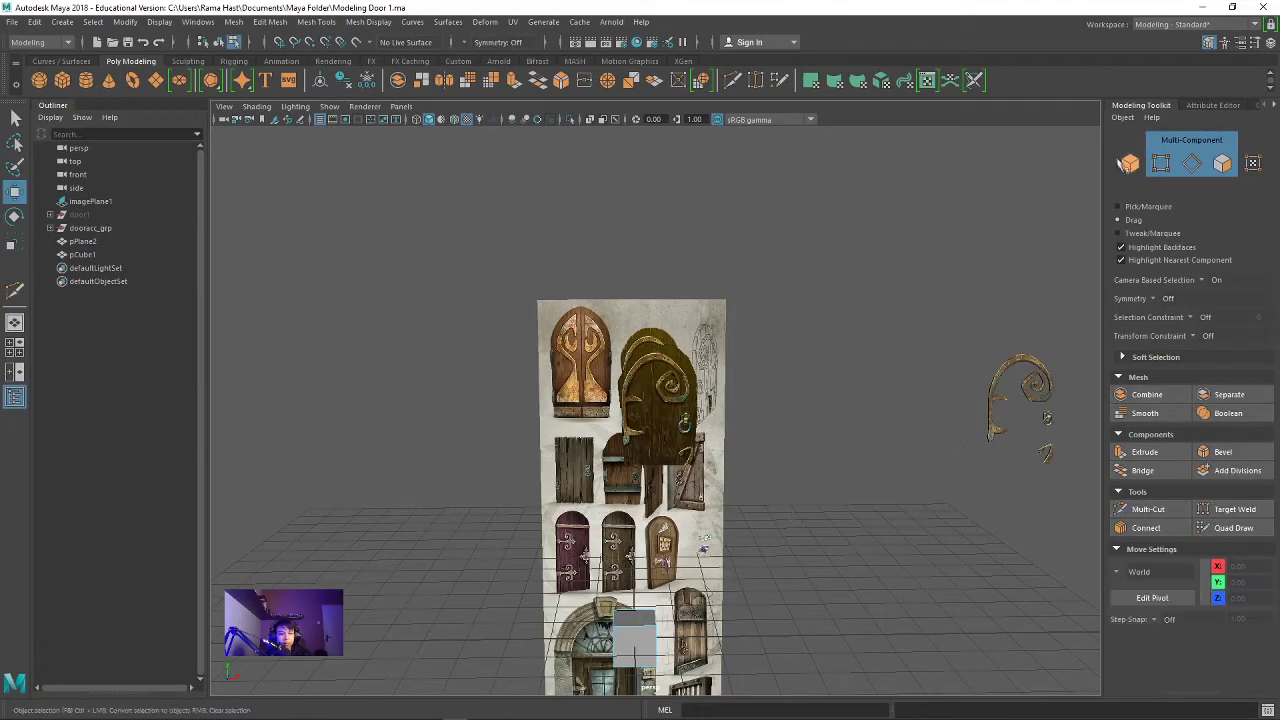
click(1127, 166)
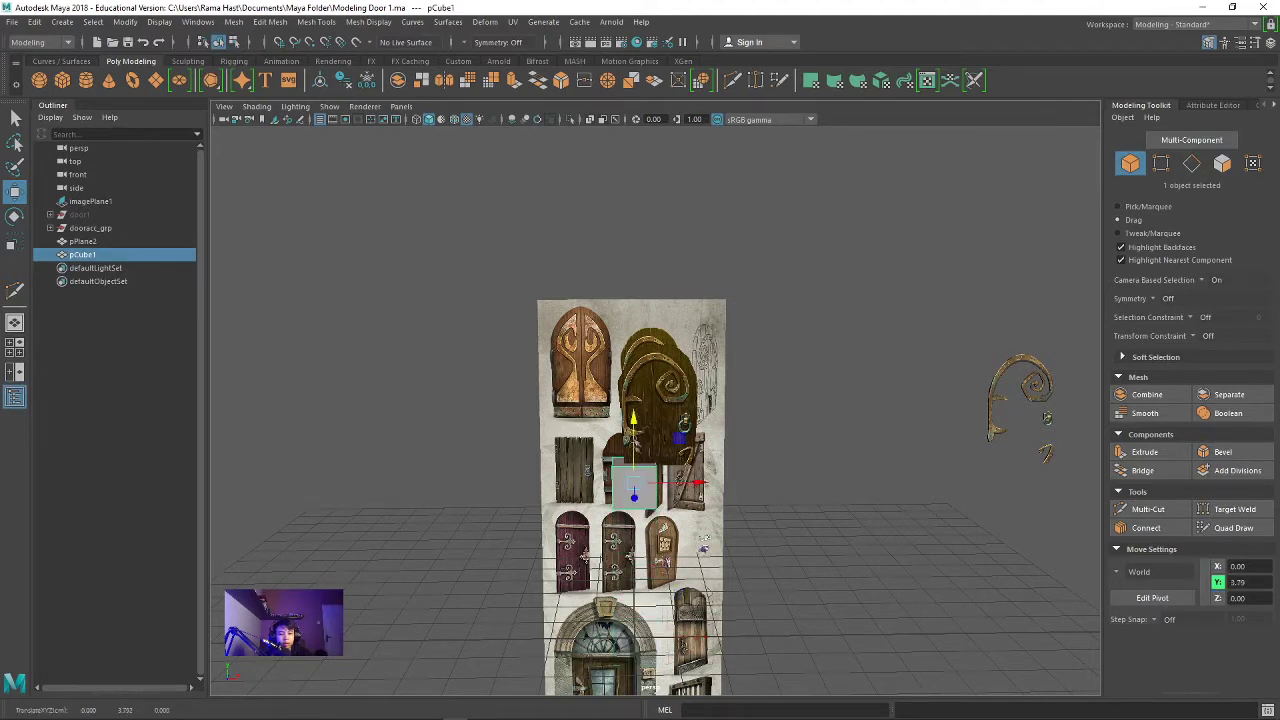
drag(634, 503, 634, 597)
drag(641, 531, 632, 408)
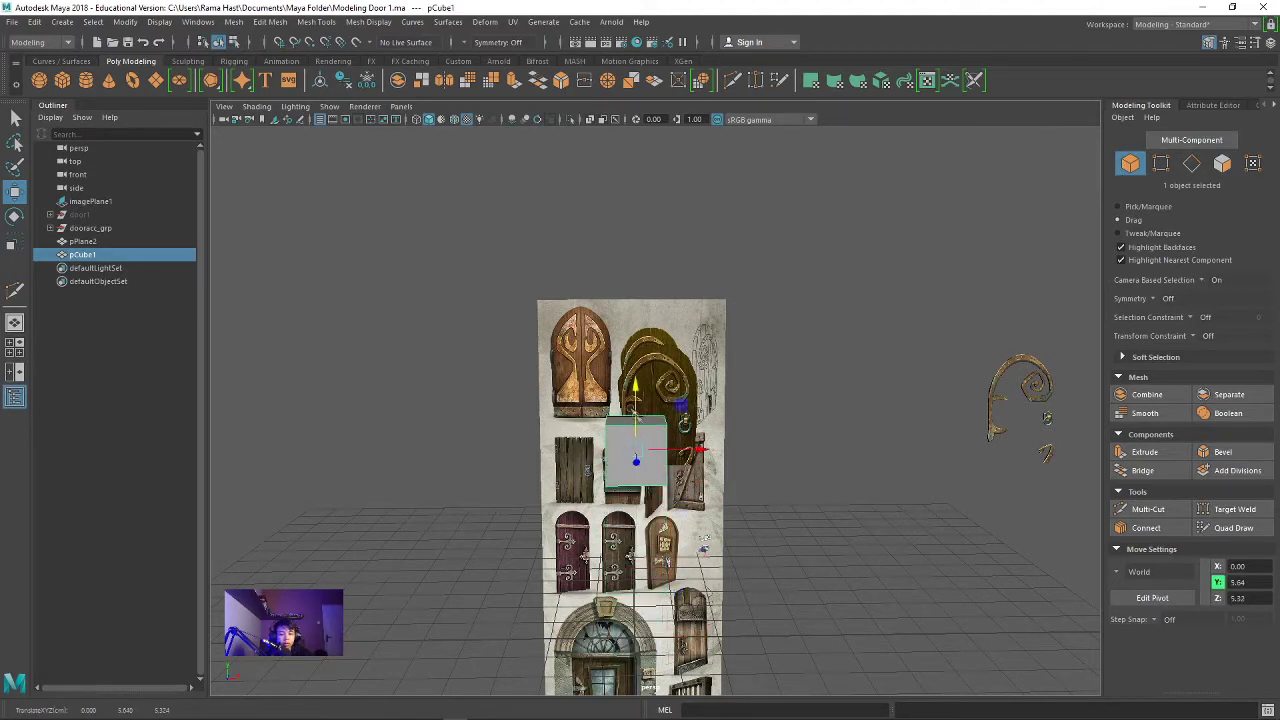
click(683, 423)
click(649, 447)
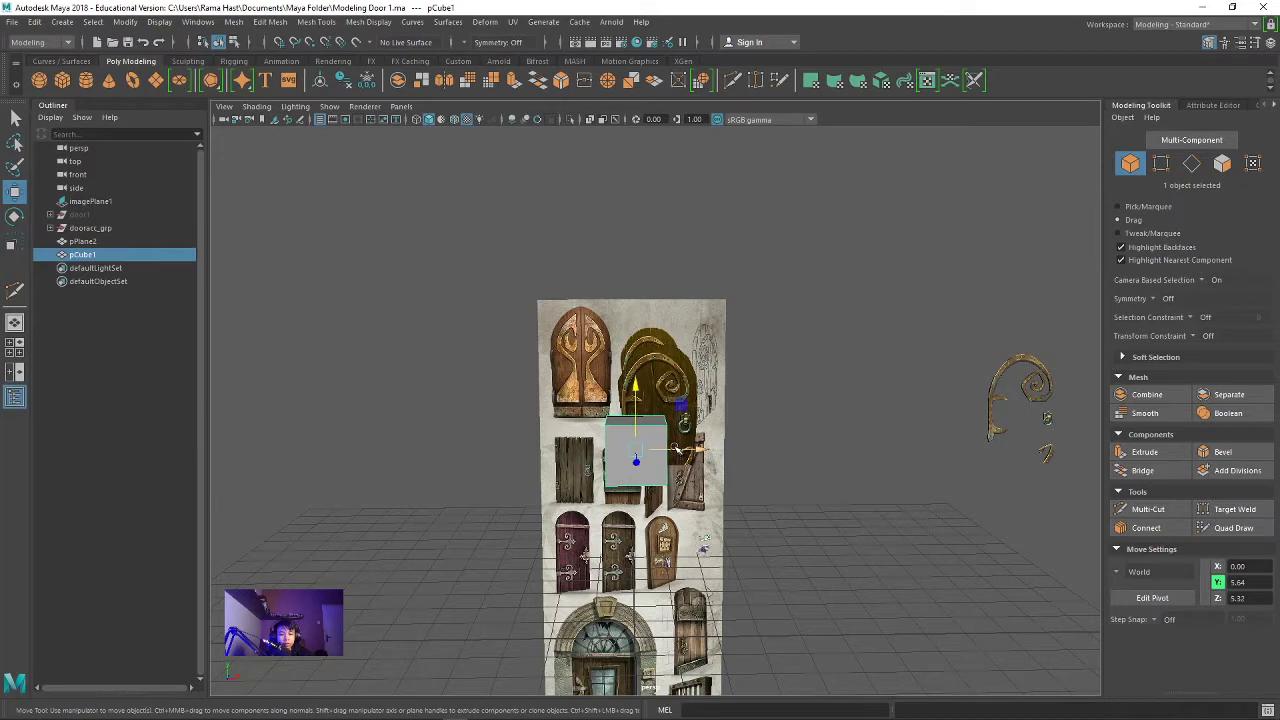
shift+click(654, 463)
click(636, 450)
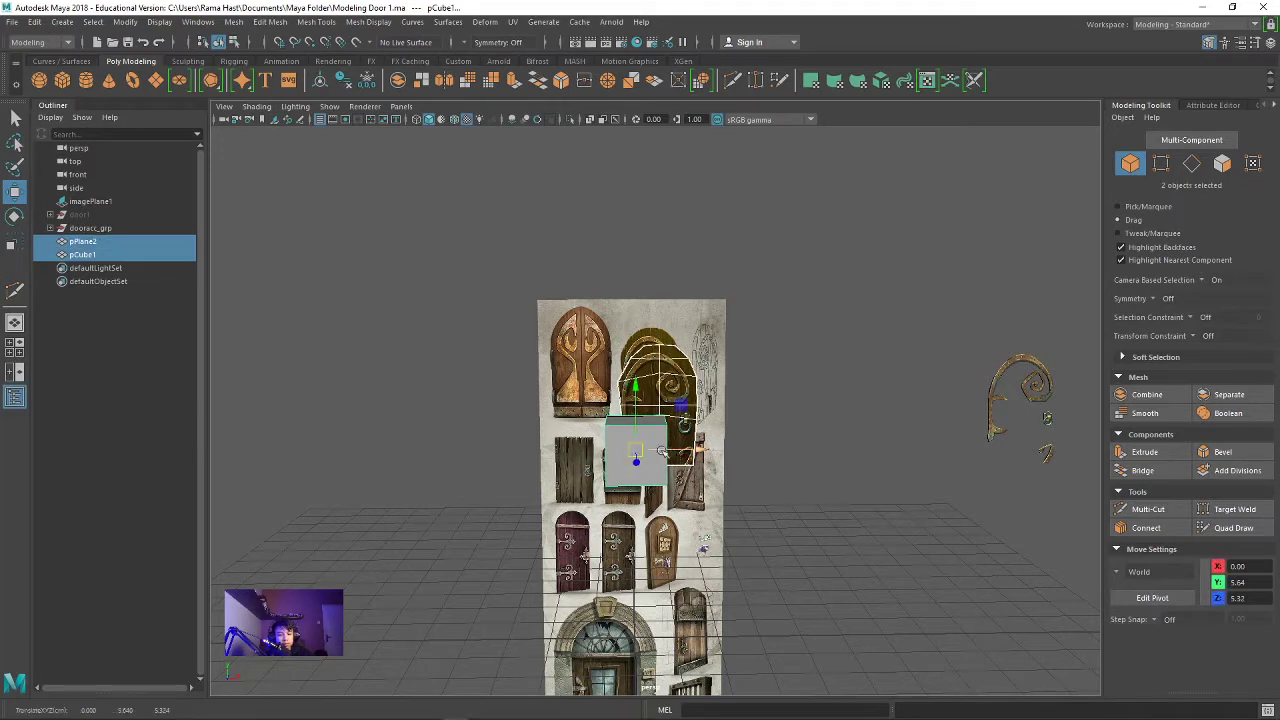
drag(675, 455, 624, 460)
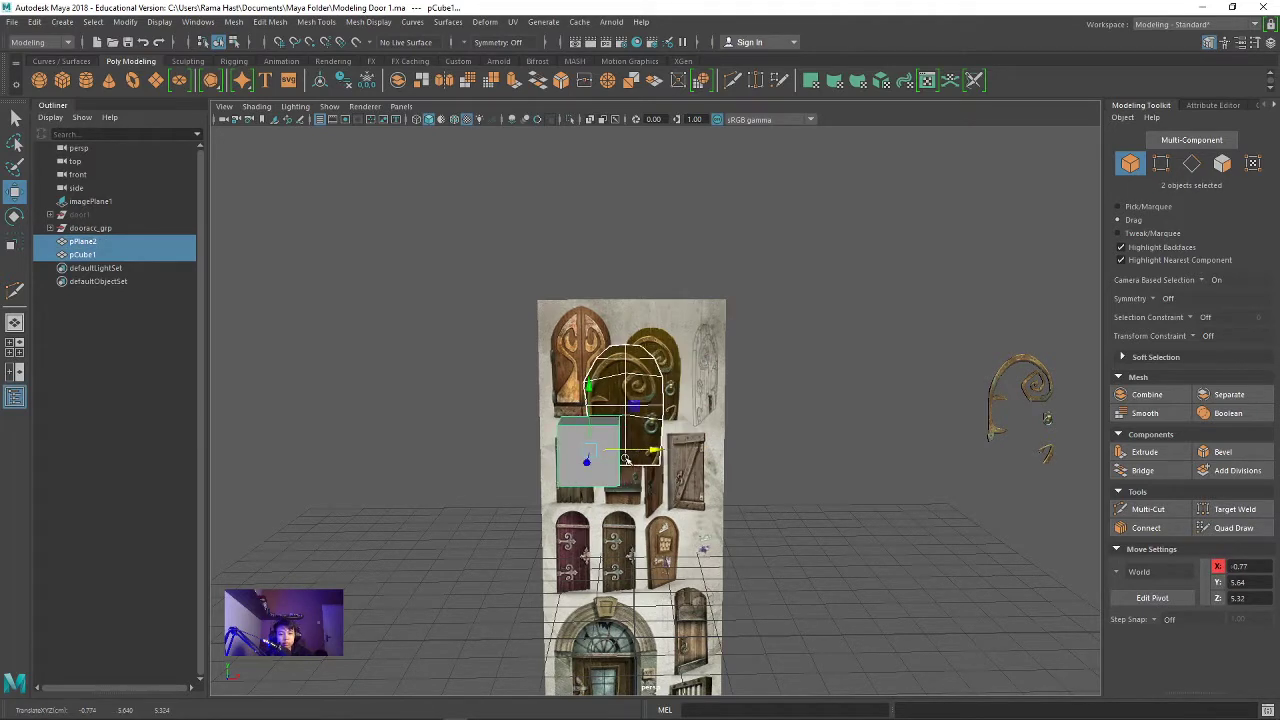
key(ctrl+z)
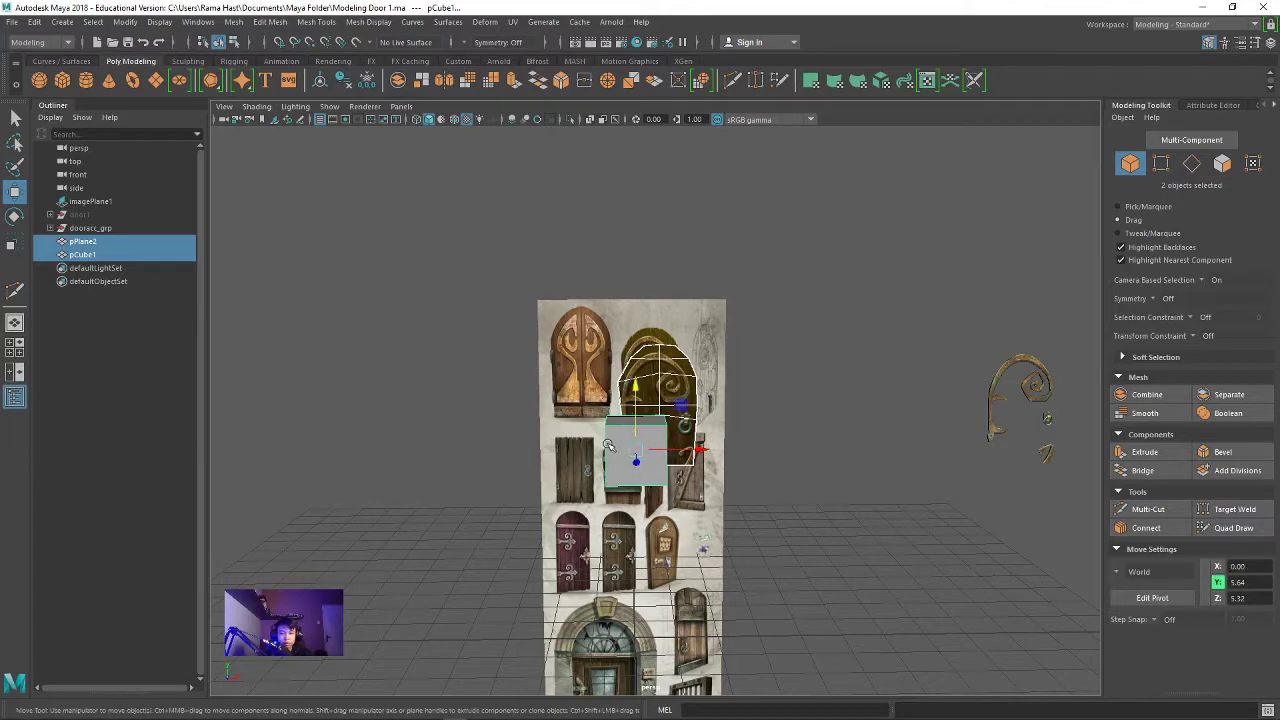
Step: Move the cube left beside the door sheet and scale it to 0.15 × 0.33 × 0.42
click(620, 470)
drag(680, 452, 594, 452)
scroll(548, 451, up, 3)
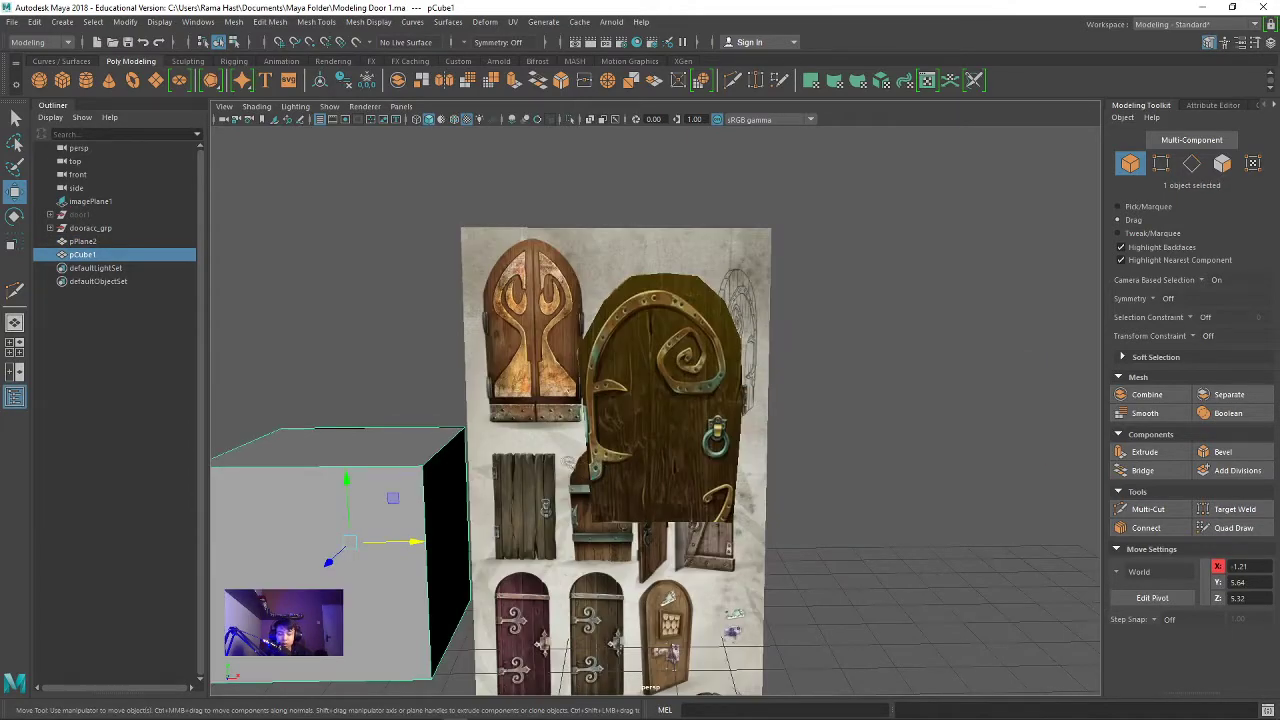
key(r)
drag(416, 542, 375, 542)
drag(345, 482, 345, 486)
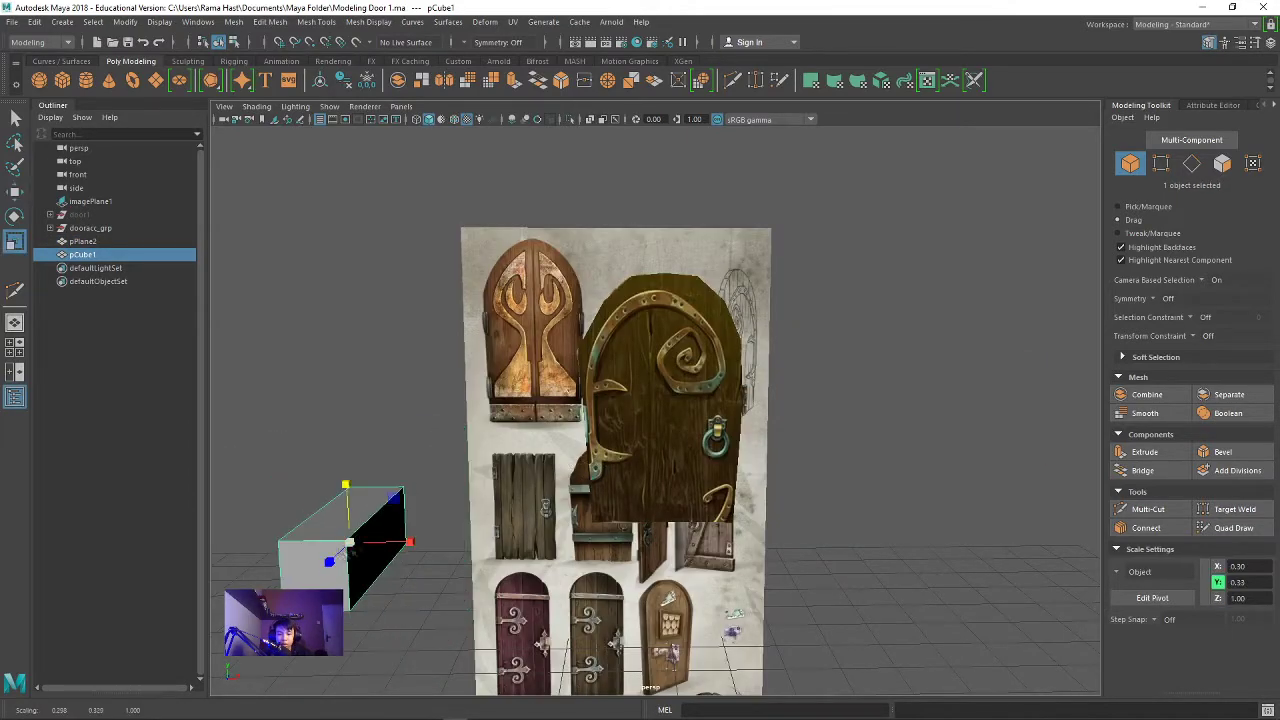
mouse_move(329, 561)
mouse_down()
mouse_move(600, 490)
mouse_move(700, 445)
mouse_move(784, 441)
mouse_up()
key(w)
Step: Move pCube1 into the door and onto its left edge, undoing one misplaced drop
scroll(783, 441, down, 3)
drag(915, 335, 655, 372)
scroll(655, 372, up, 3)
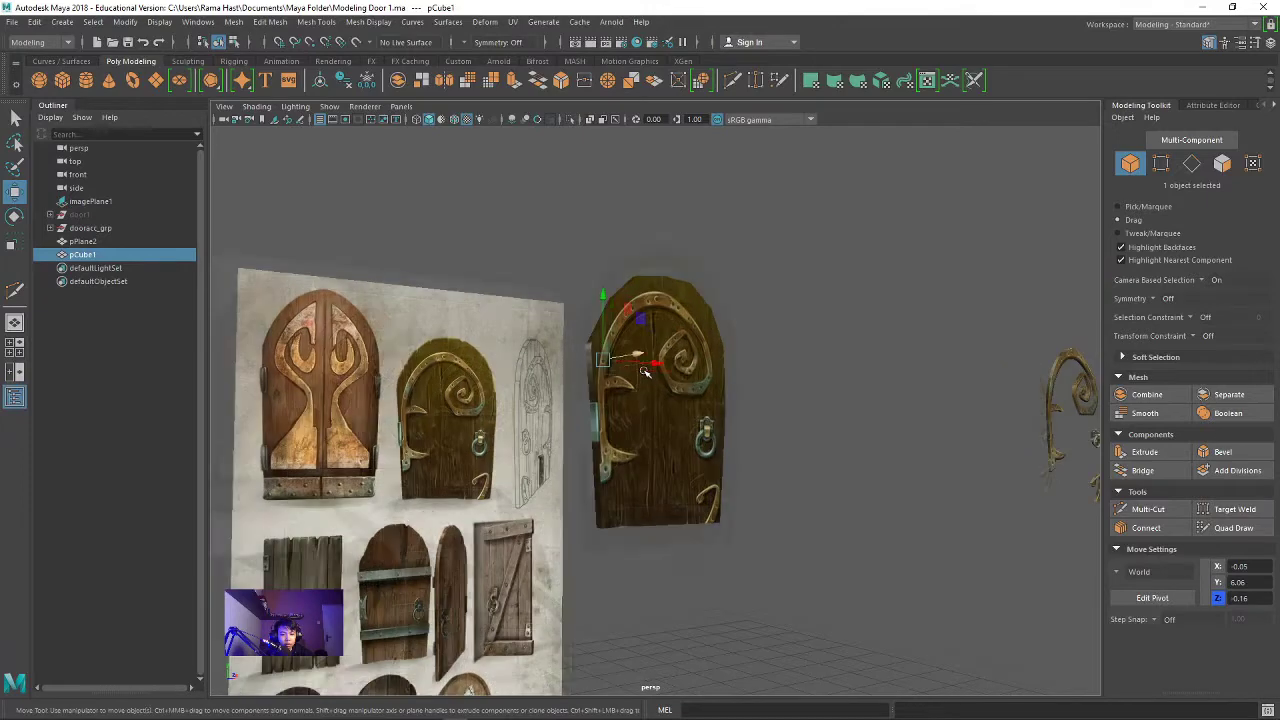
scroll(620, 350, up, 2)
drag(579, 307, 577, 405)
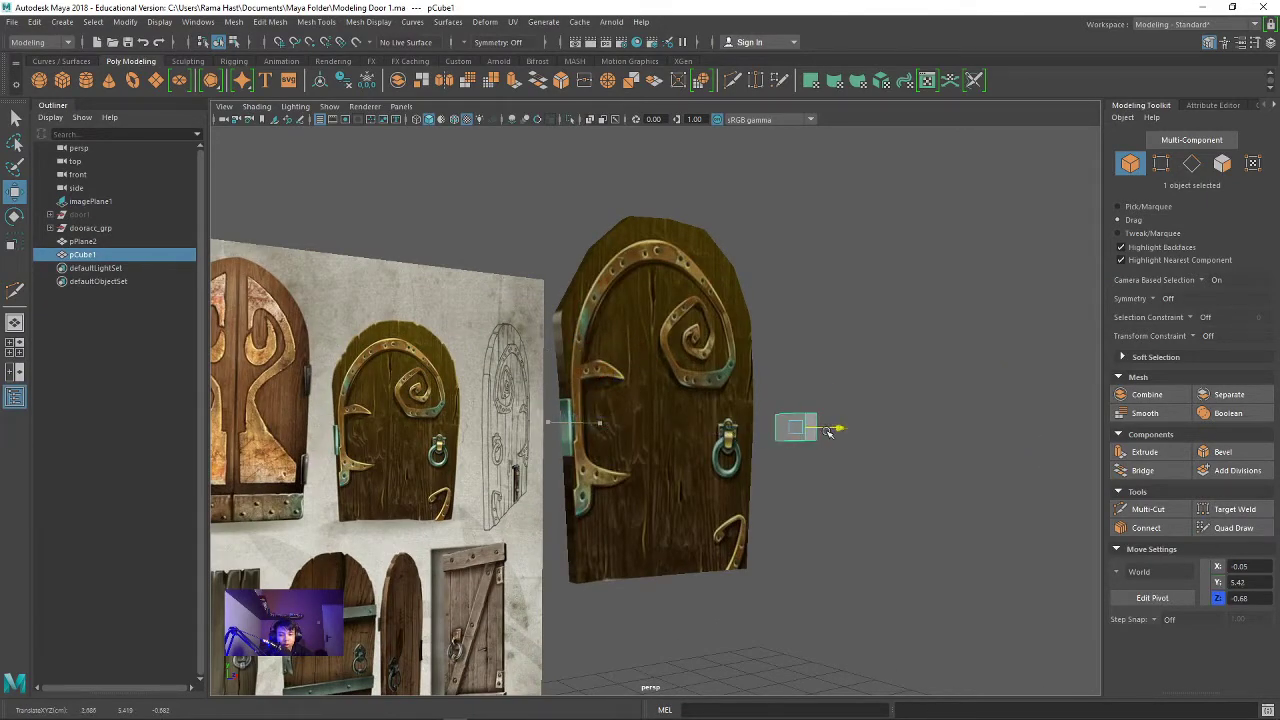
key(ctrl+z)
key(ctrl+z)
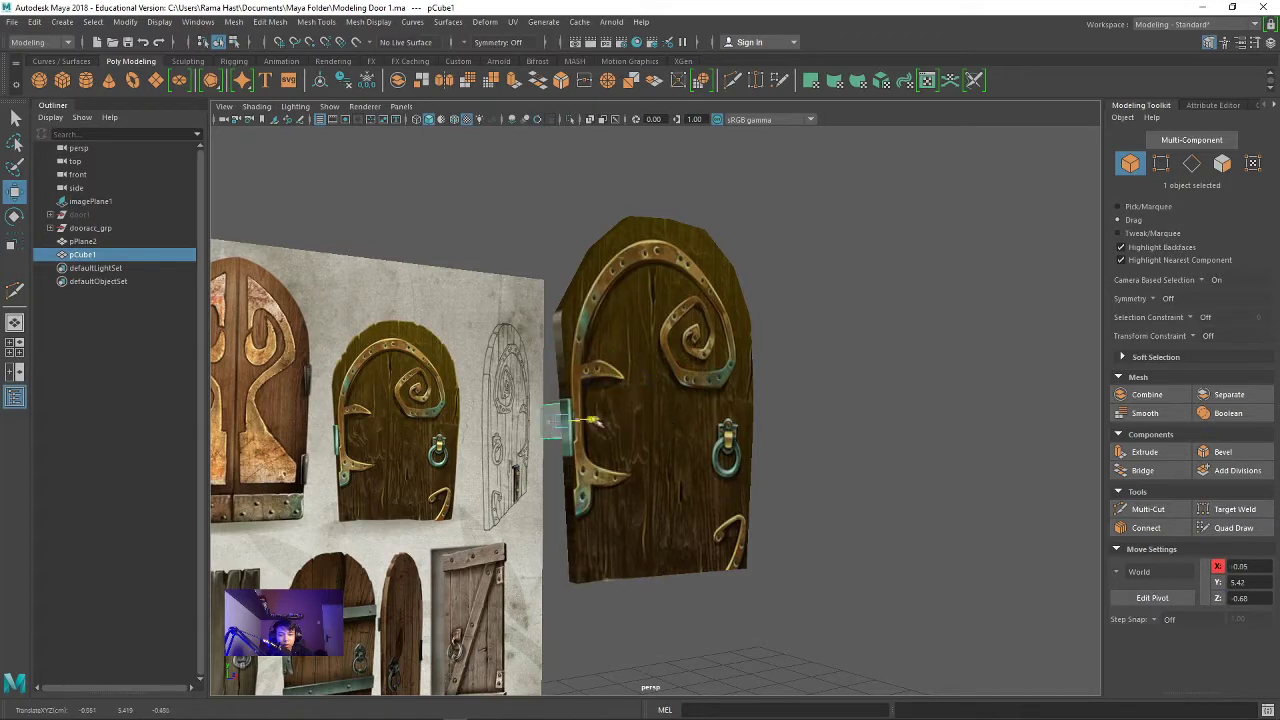
mouse_move(596, 424)
mouse_down()
mouse_move(688, 416)
mouse_move(617, 420)
mouse_move(620, 510)
mouse_move(603, 545)
mouse_move(794, 429)
mouse_move(680, 411)
mouse_up()
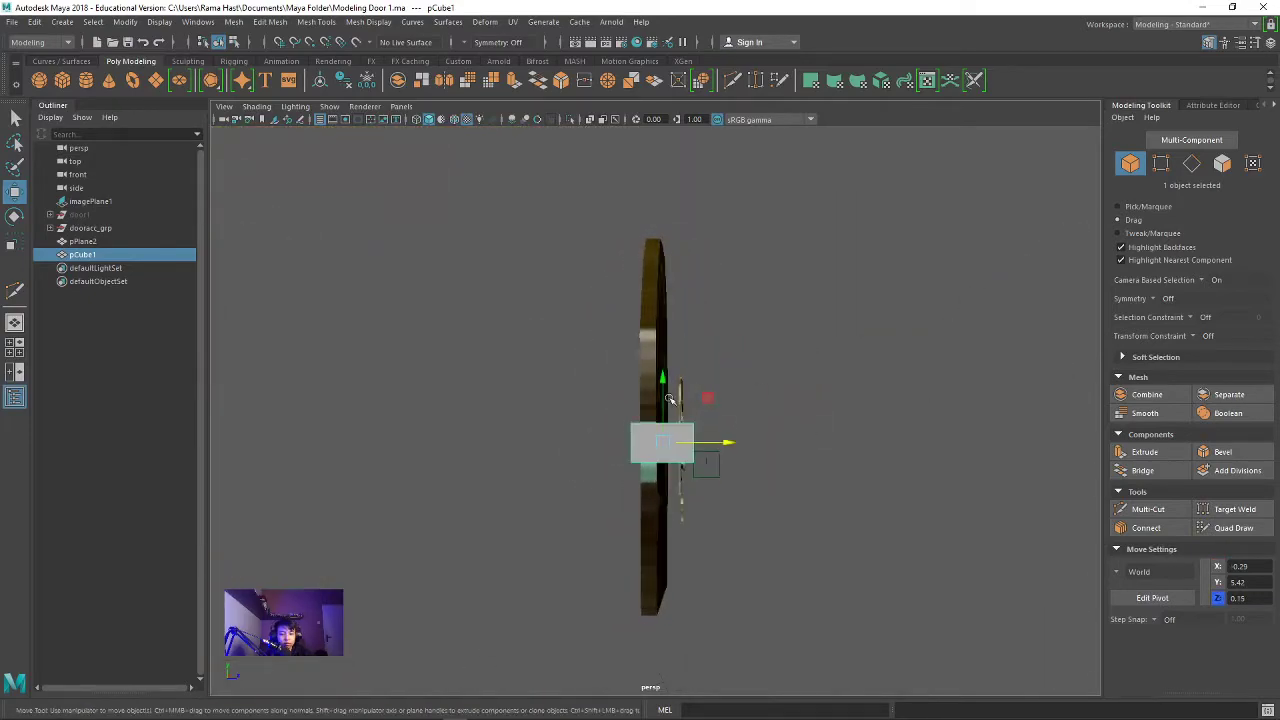
Step: Slide the hinge block flush against the door's left edge, checking it from side and angled views
key(r)
key(w)
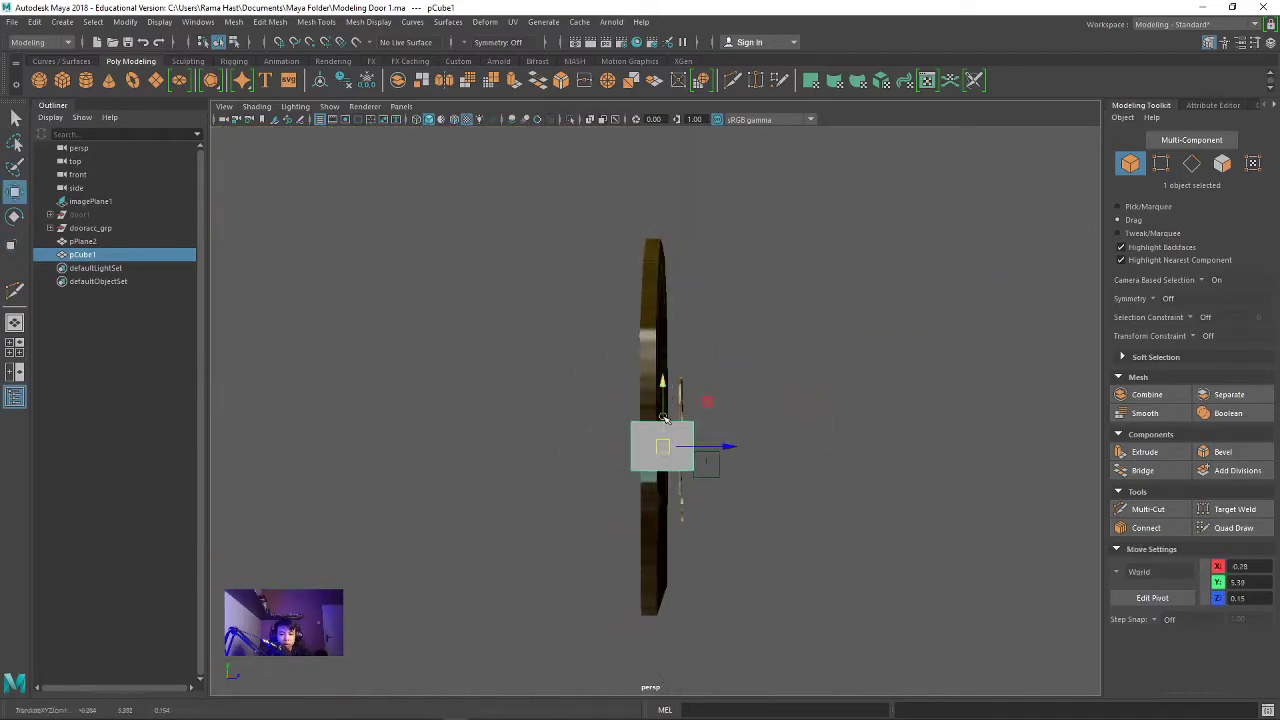
alt+drag(662, 428, 763, 446)
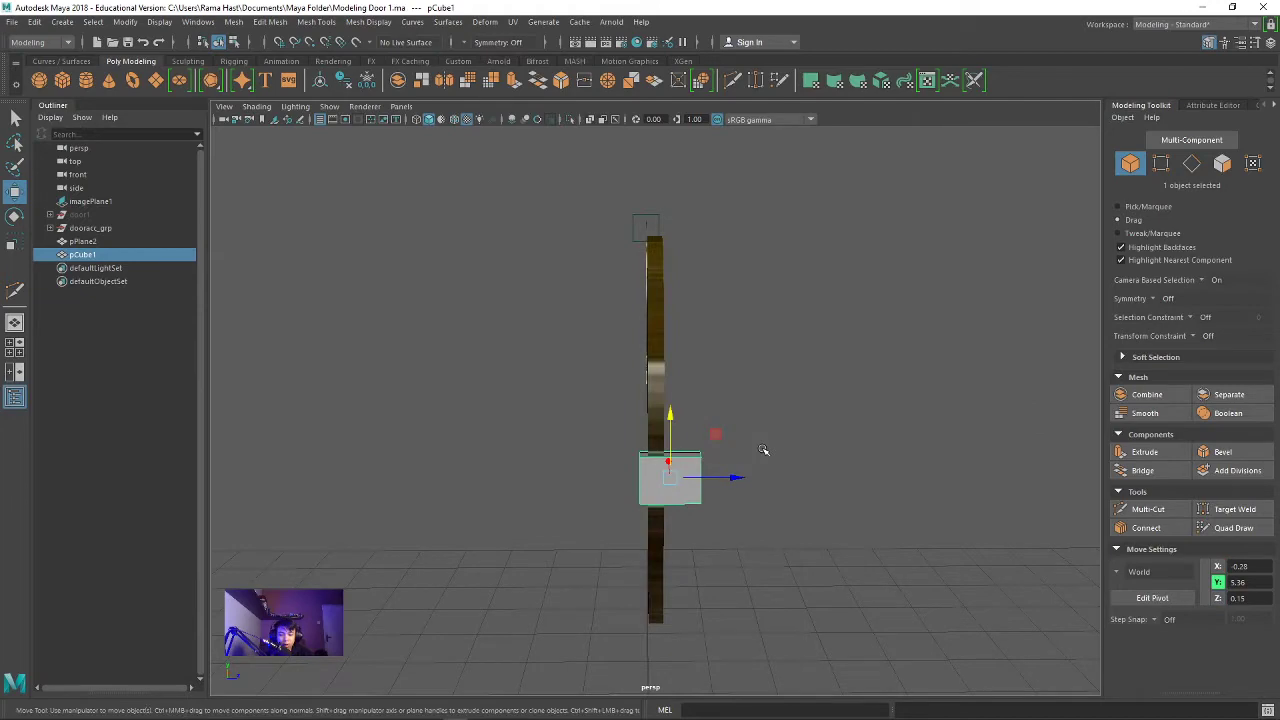
key(r)
key(w)
drag(700, 477, 685, 477)
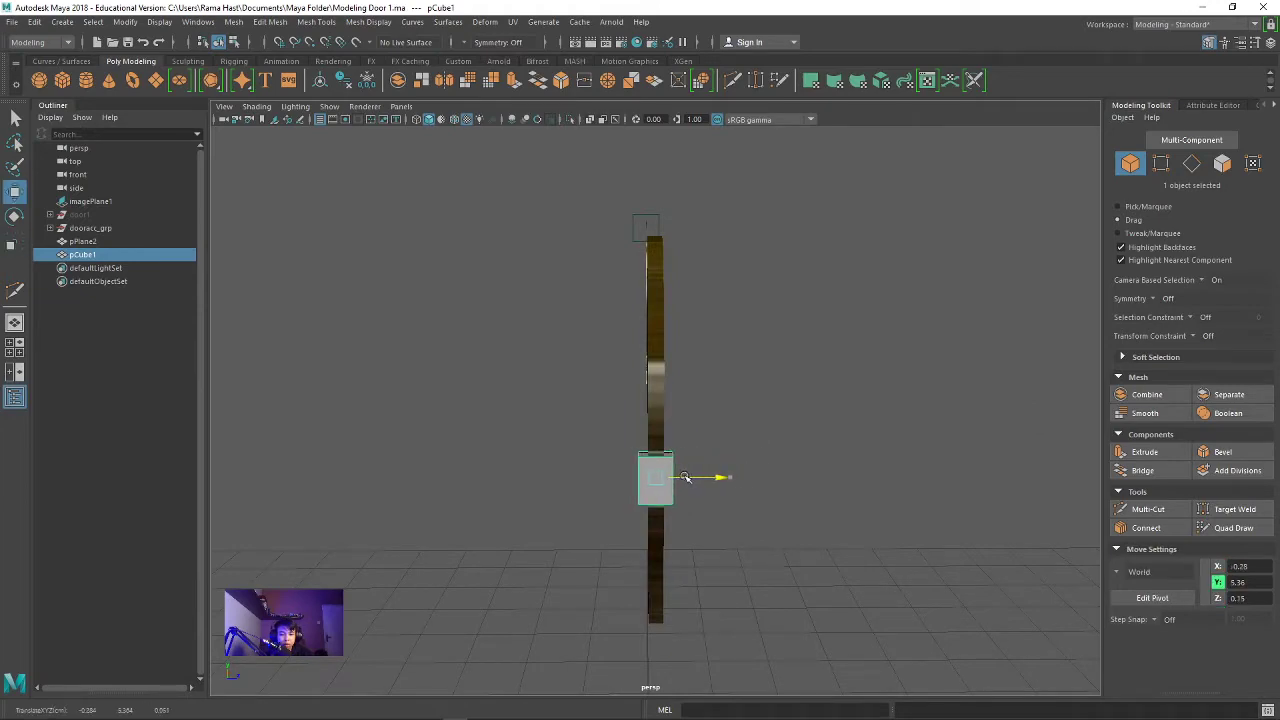
scroll(687, 477, up, 3)
mouse_move(777, 463)
alt+mouse_down()
mouse_move(663, 446)
mouse_move(650, 530)
mouse_move(600, 520)
mouse_move(723, 534)
alt+mouse_up()
key(r)
key(w)
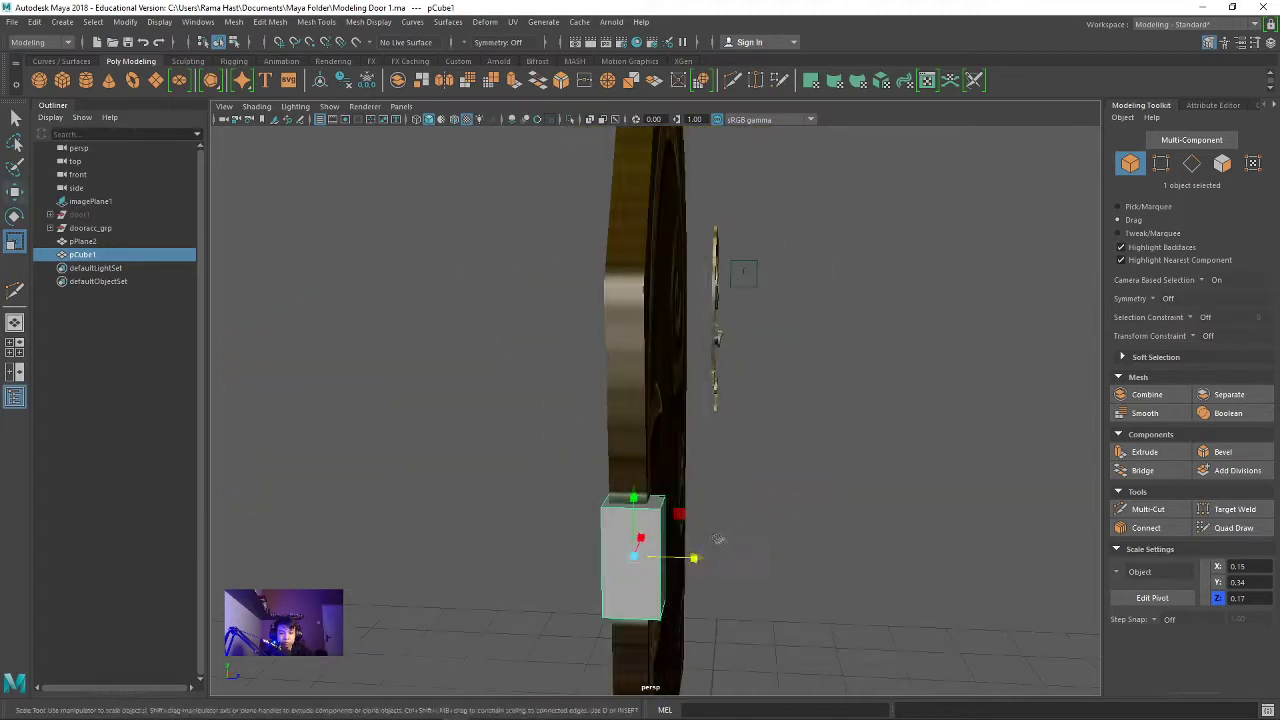
shift+right_drag(712, 540, 705, 548)
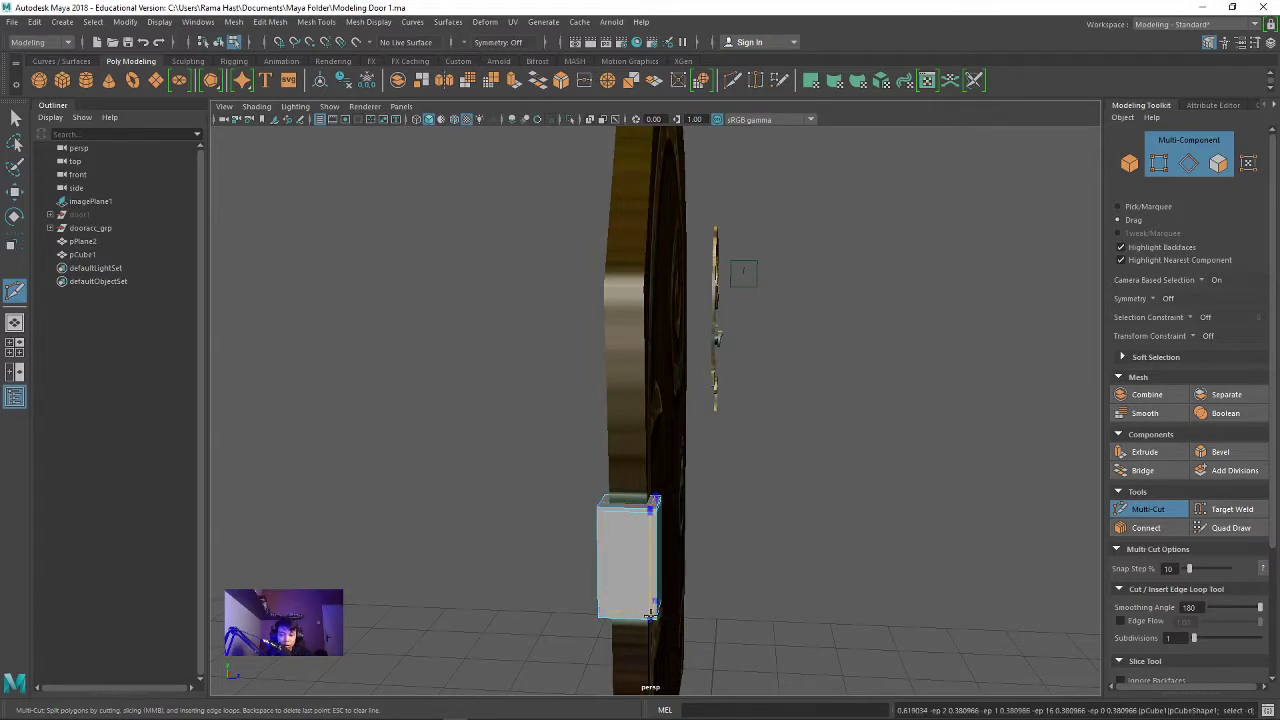
Step: Orbit to a close view of the door and pick out the hinge object
alt+drag(766, 586, 698, 548)
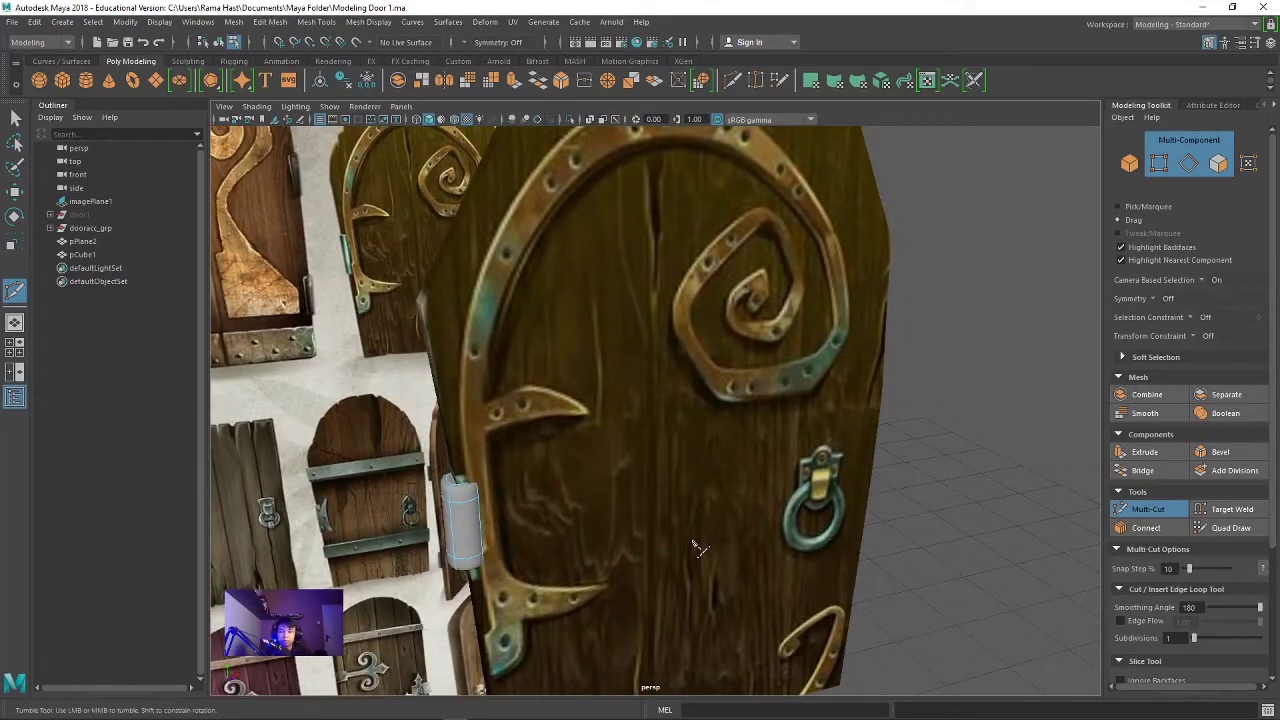
key(e)
click(1130, 163)
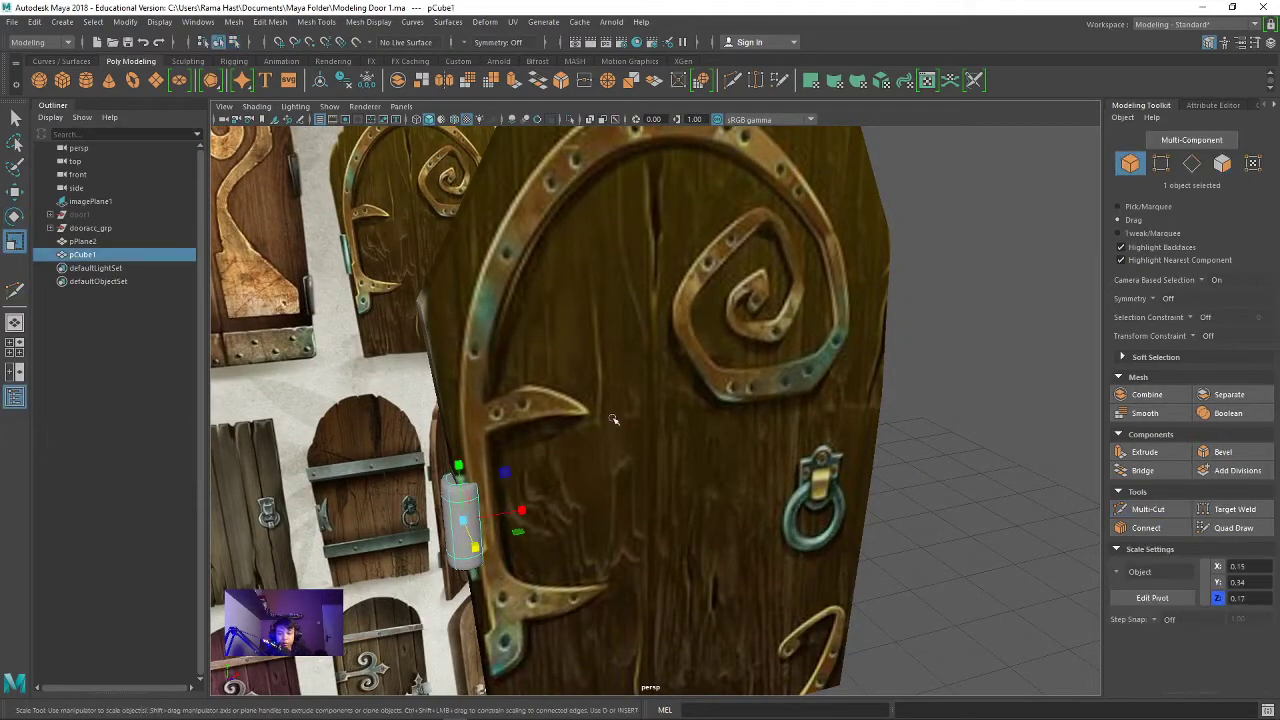
click(943, 470)
mouse_move(643, 468)
alt+mouse_down()
mouse_move(600, 420)
mouse_move(620, 430)
alt+mouse_up()
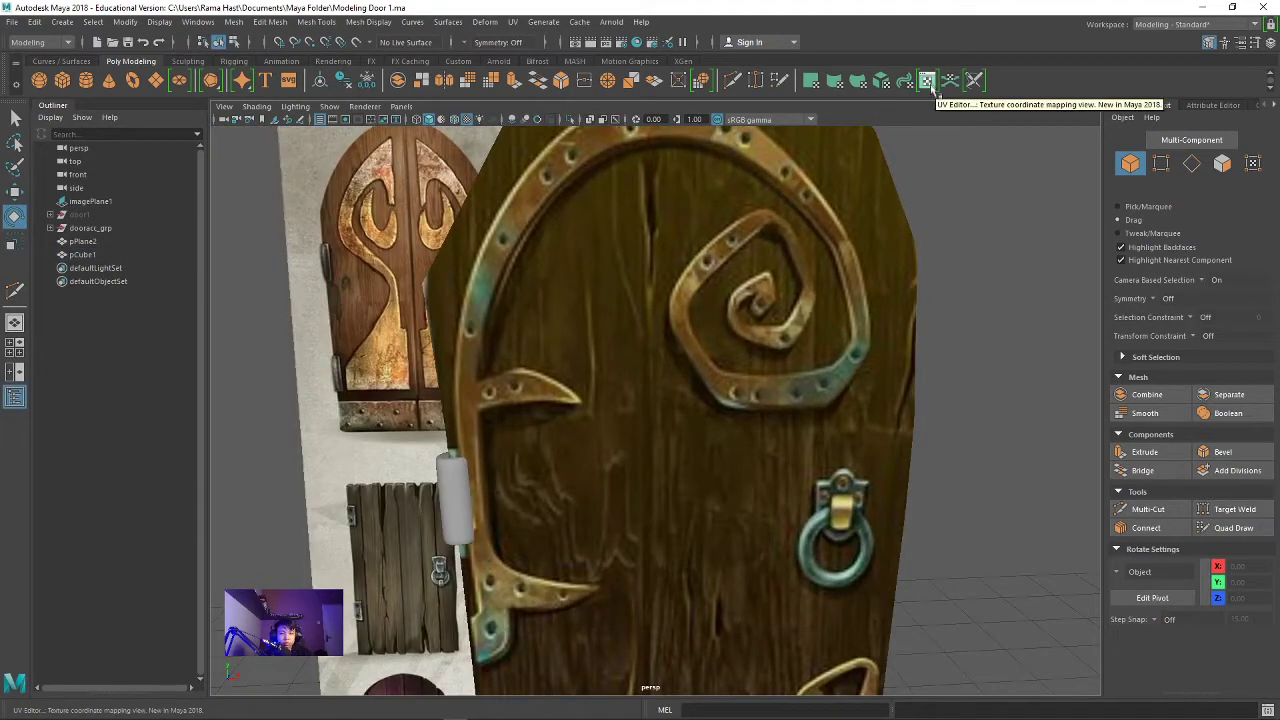
Step: Select all the hinge's faces and assign the existing texture_door1 material
click(455, 492)
key(F11)
click(462, 500)
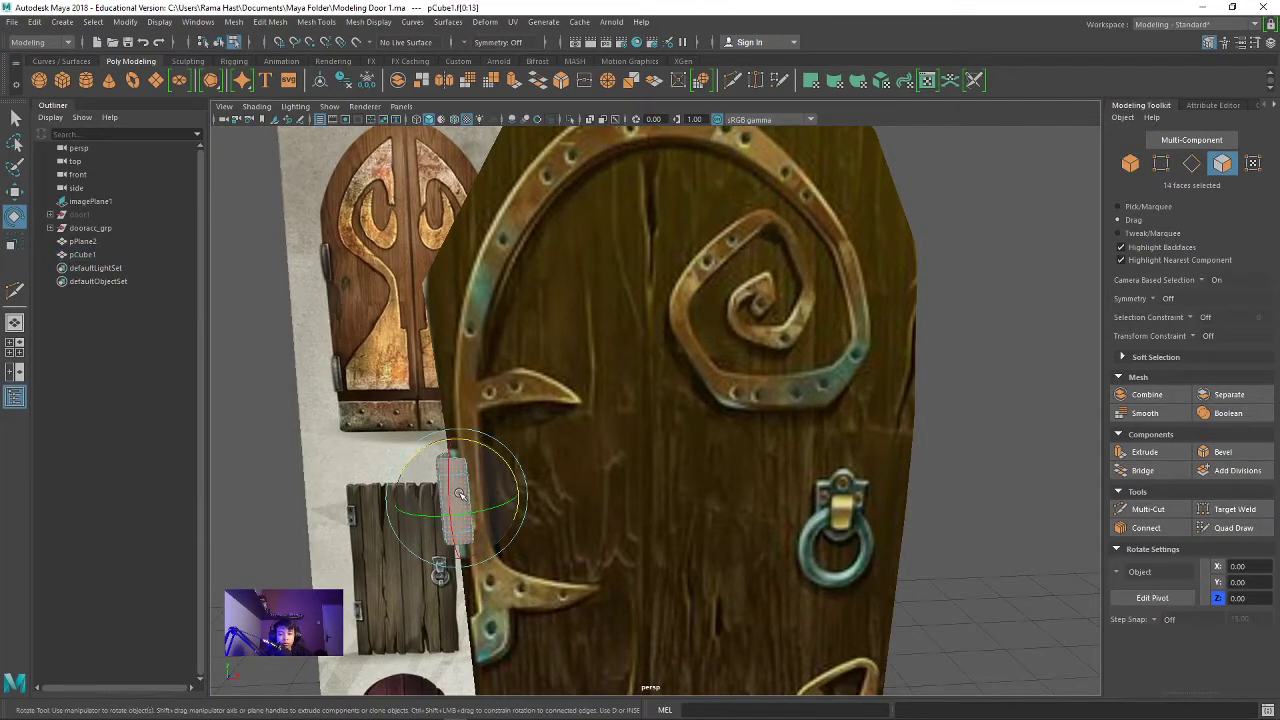
drag(420, 440, 495, 560)
key(w)
right_click(440, 322)
mouse_move(437, 690)
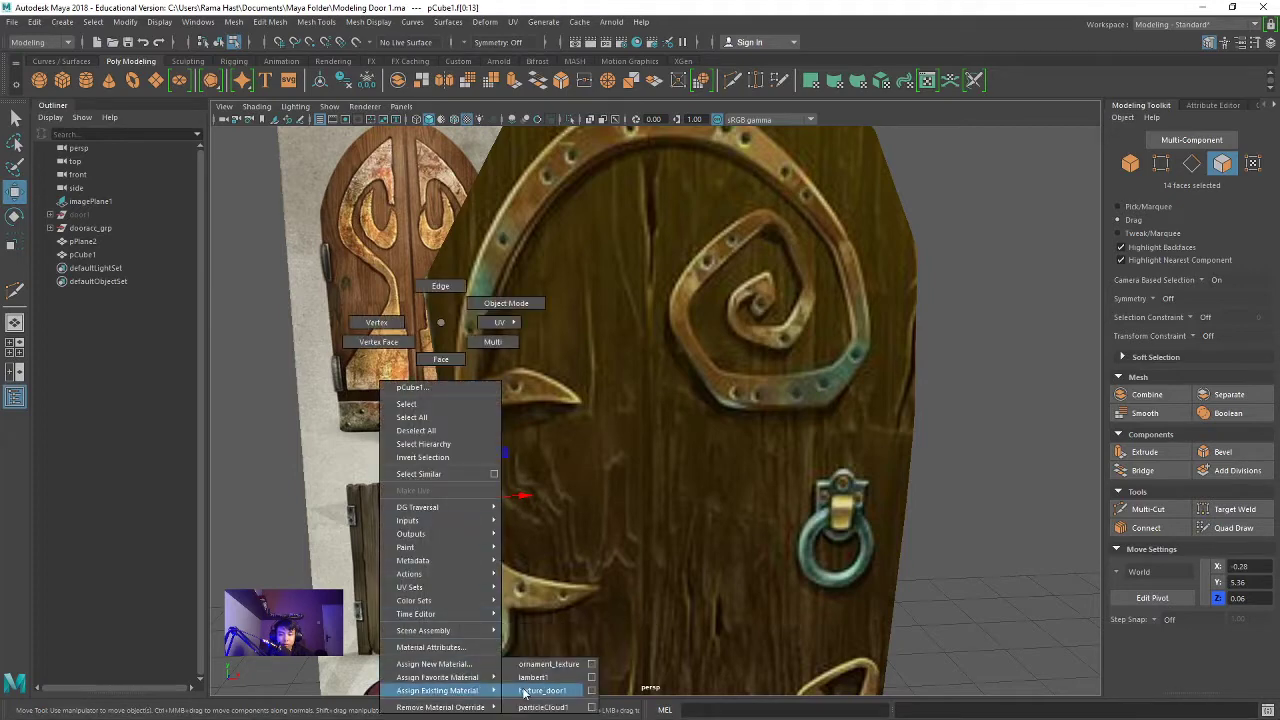
click(527, 690)
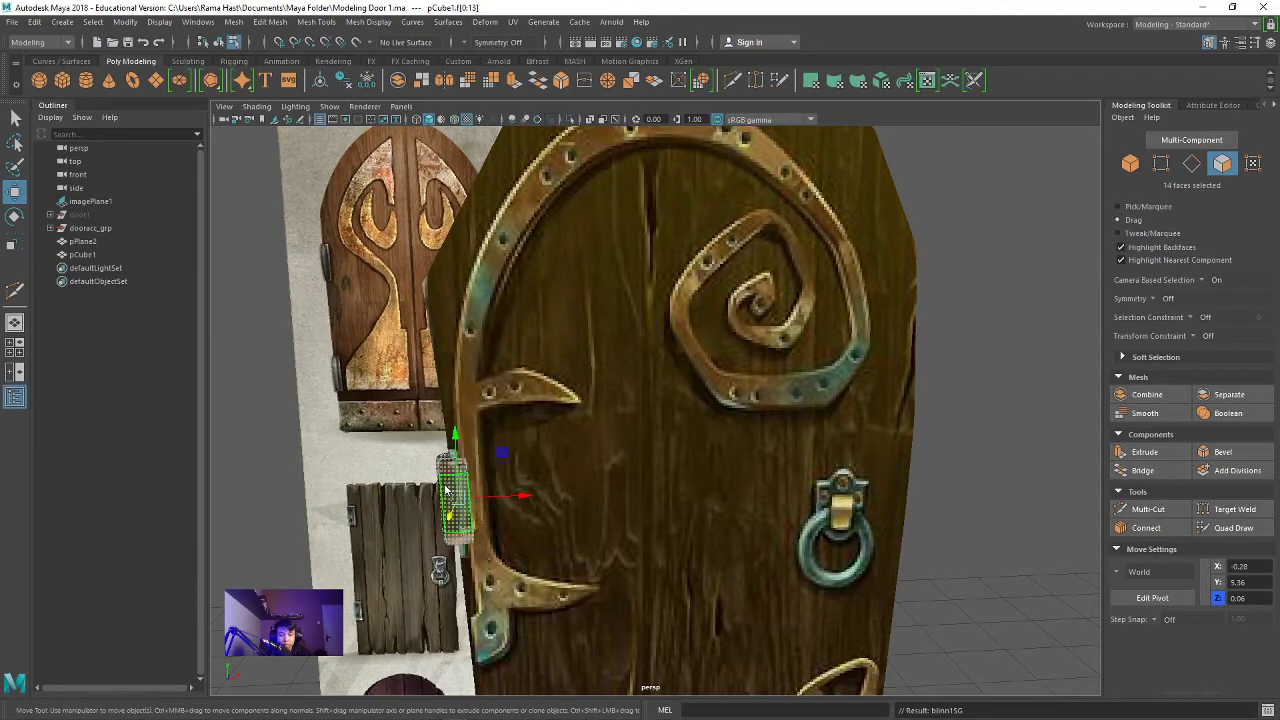
shift+right_click(449, 490)
Step: Apply a planar UV projection to the hinge and shrink its shell in the UV Editor
click(545, 622)
click(928, 80)
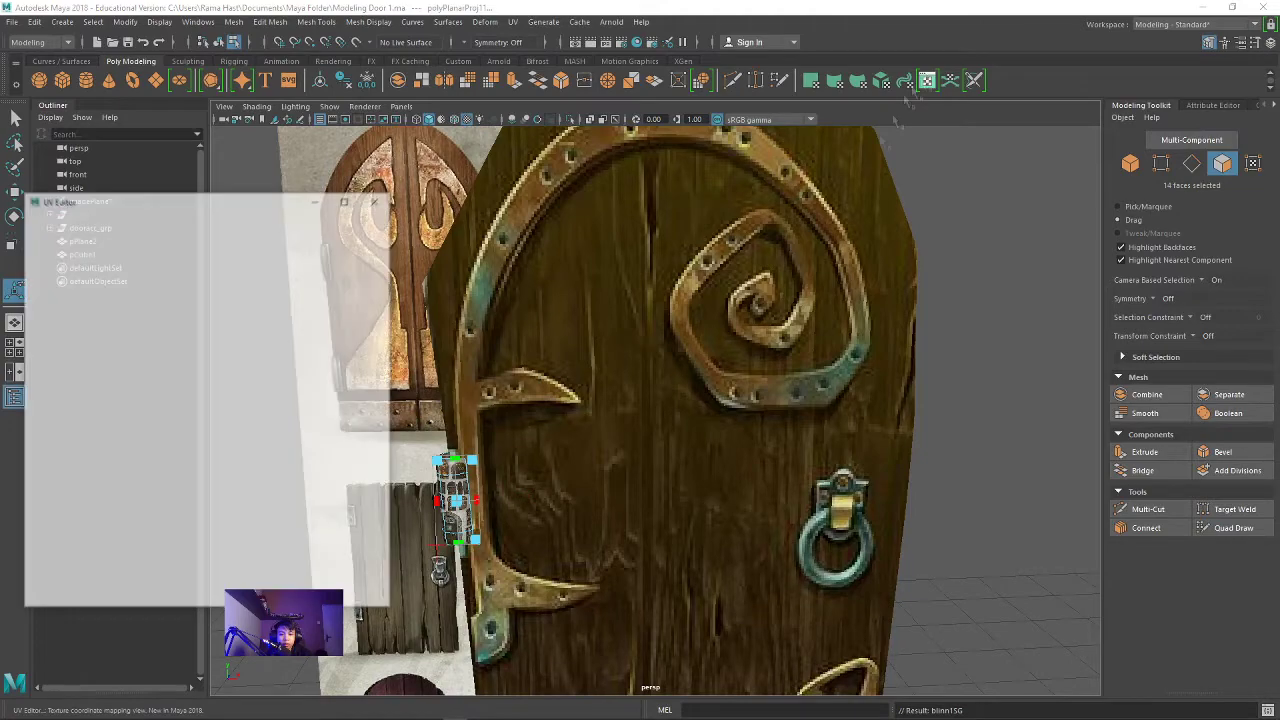
drag(343, 203, 894, 223)
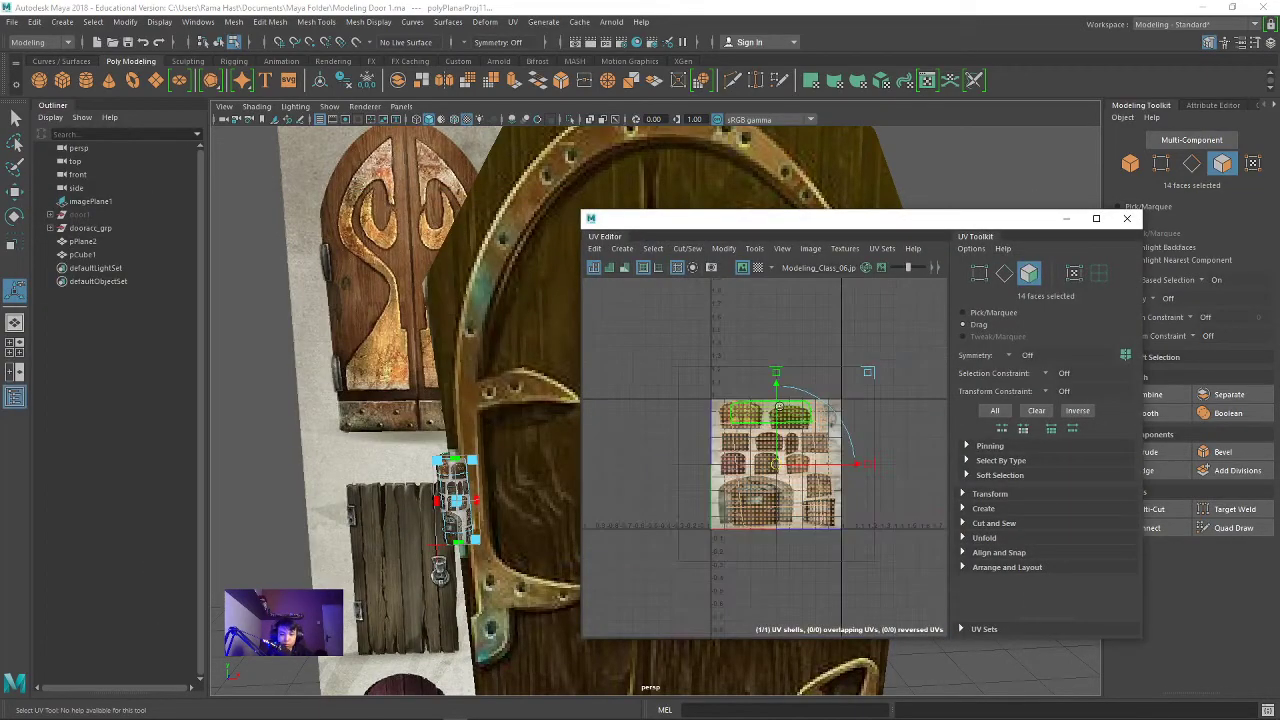
key(r)
scroll(760, 500, up, 5)
mouse_move(760, 540)
mouse_down()
mouse_move(745, 530)
mouse_move(745, 350)
mouse_move(712, 345)
mouse_move(705, 330)
mouse_up()
Step: Rotate, scale and position the hinge's UV shell over the teal metal strip
key(w)
scroll(735, 360, up, 5)
key(r)
key(w)
alt+middle_drag(822, 329, 838, 416)
key(e)
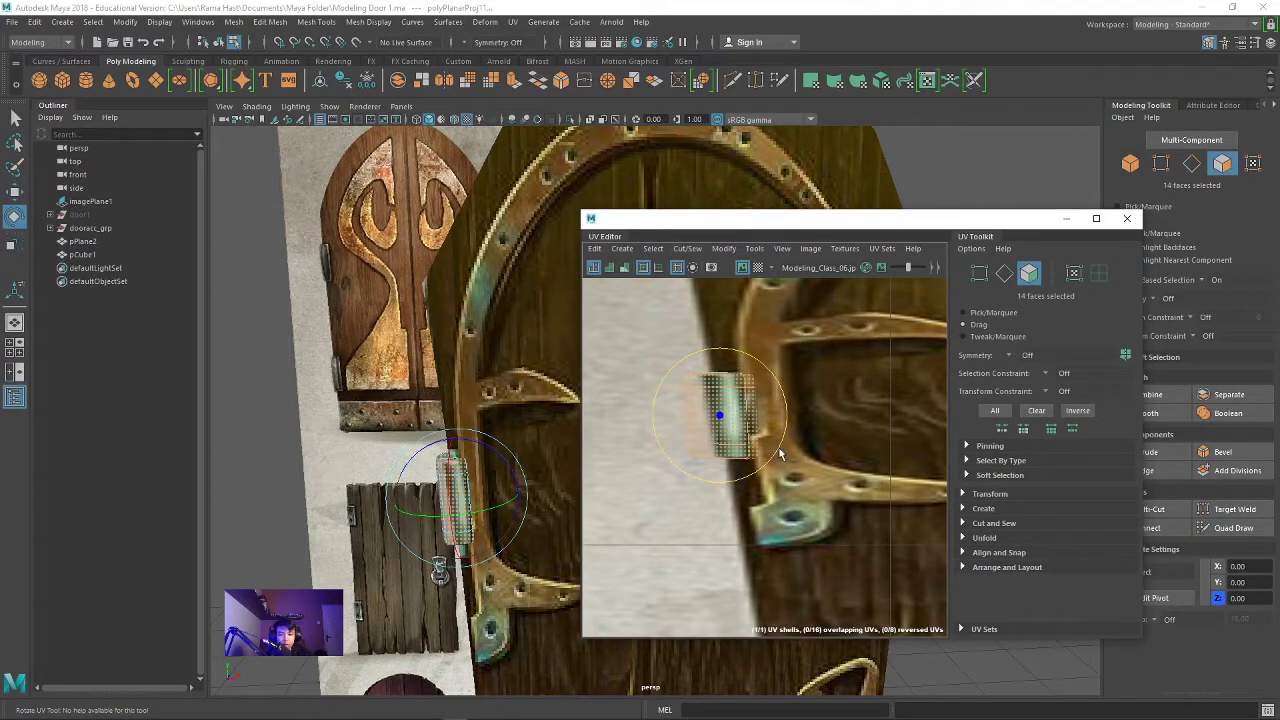
key(r)
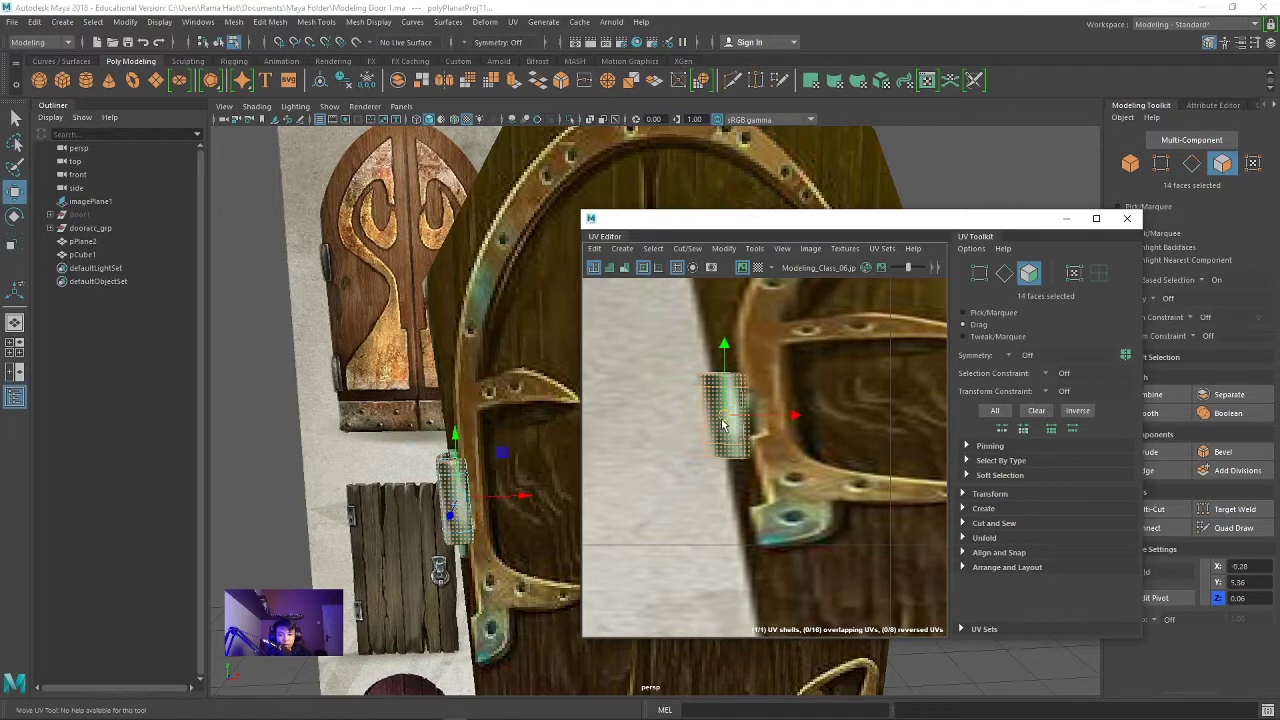
key(e)
scroll(768, 390, up, 2)
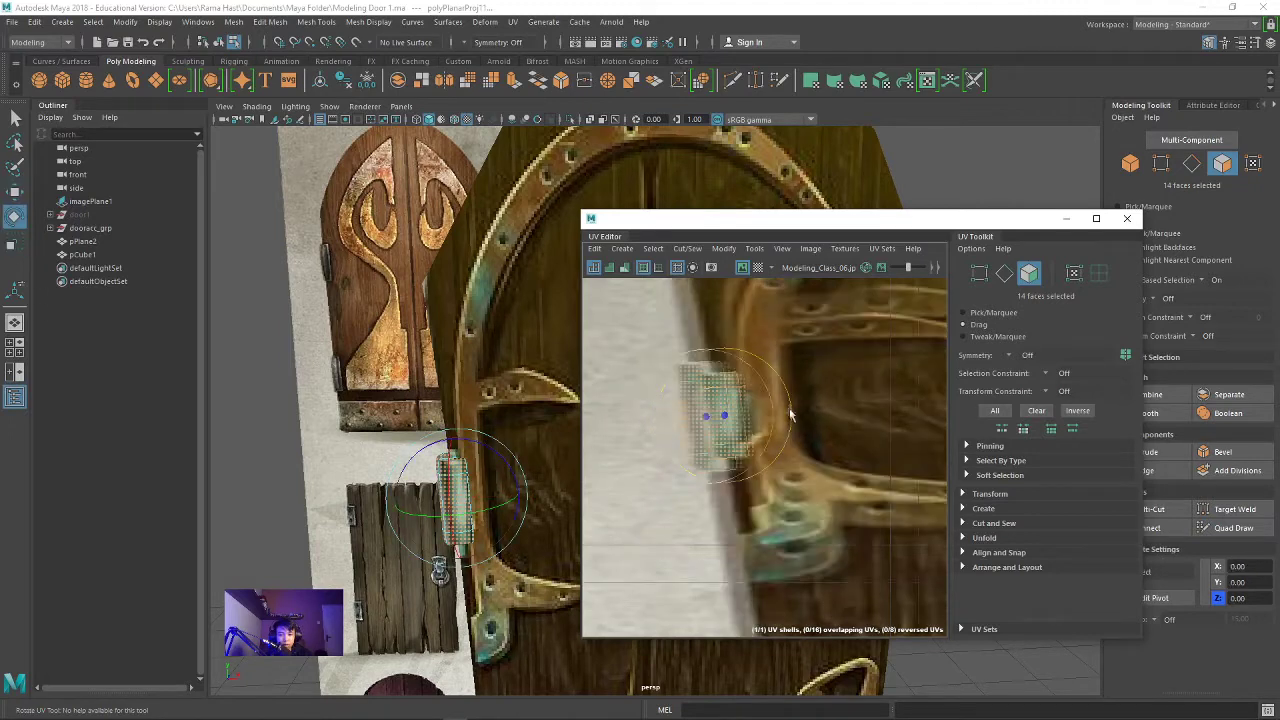
scroll(740, 410, up, 2)
key(w)
drag(714, 420, 720, 421)
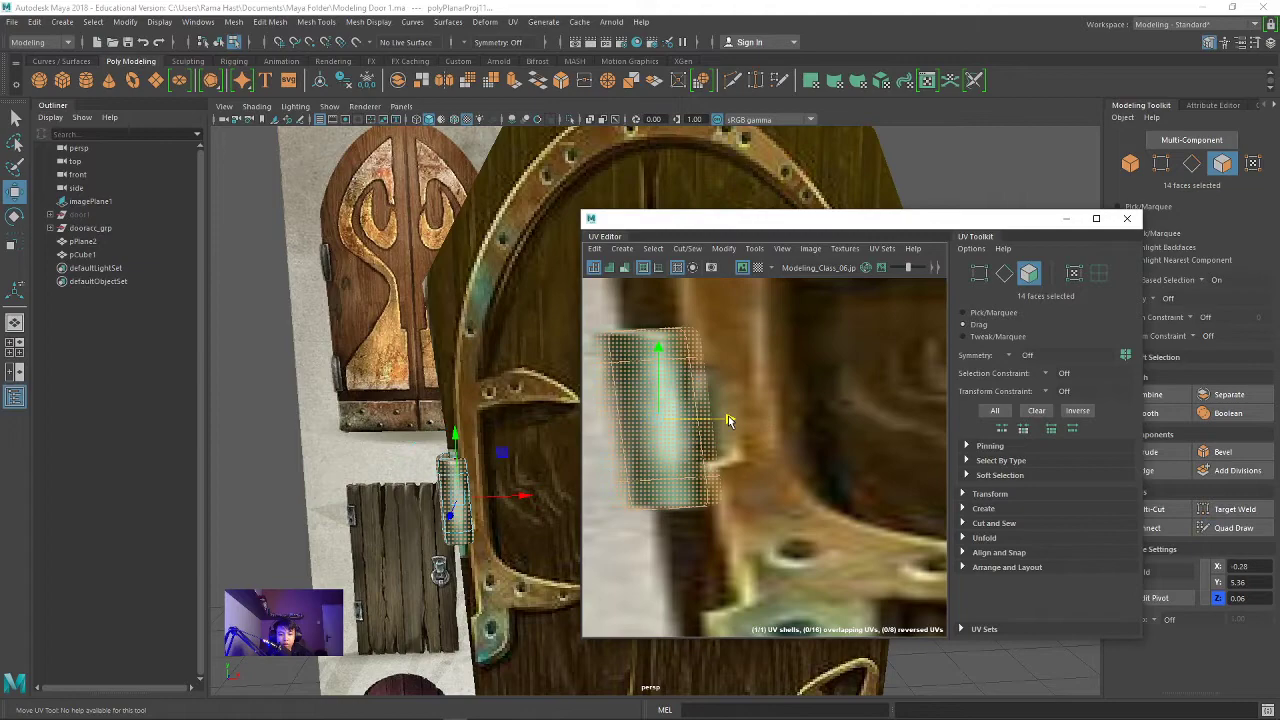
Step: Deselect the UV shell and close the UV Editor, returning to a front view
key(r)
click(783, 369)
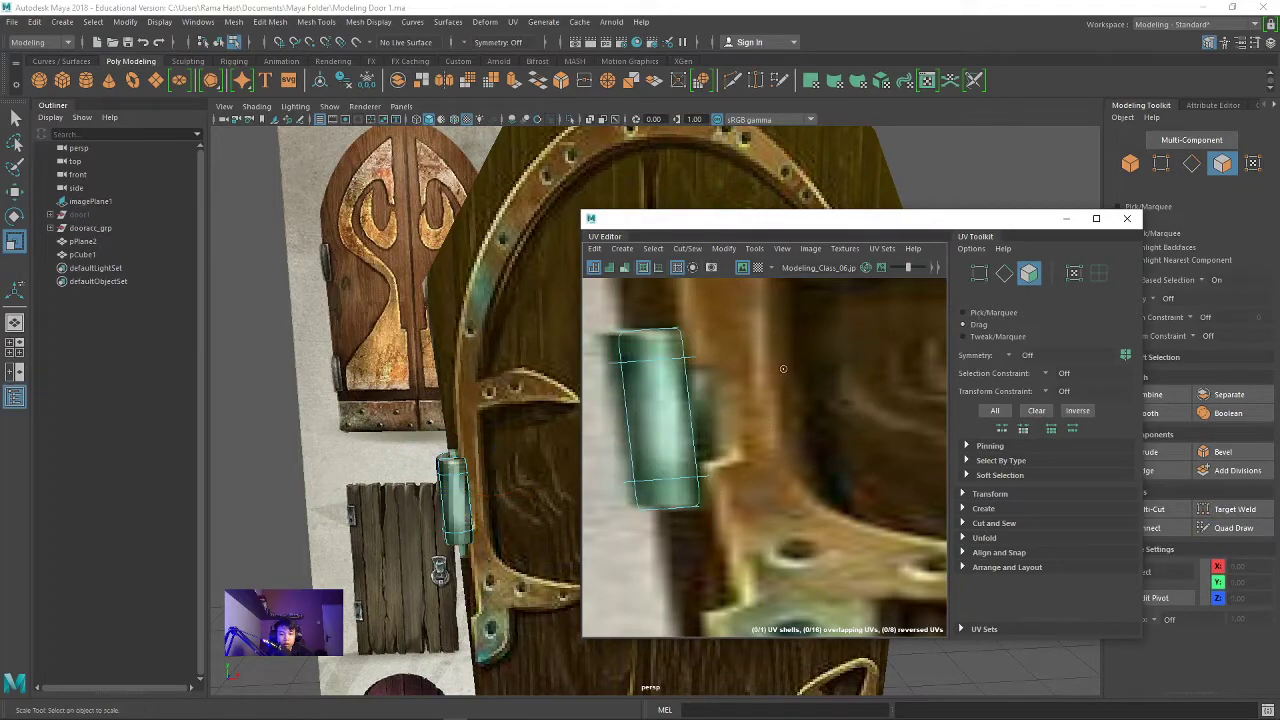
click(1127, 218)
alt+drag(934, 391, 958, 350)
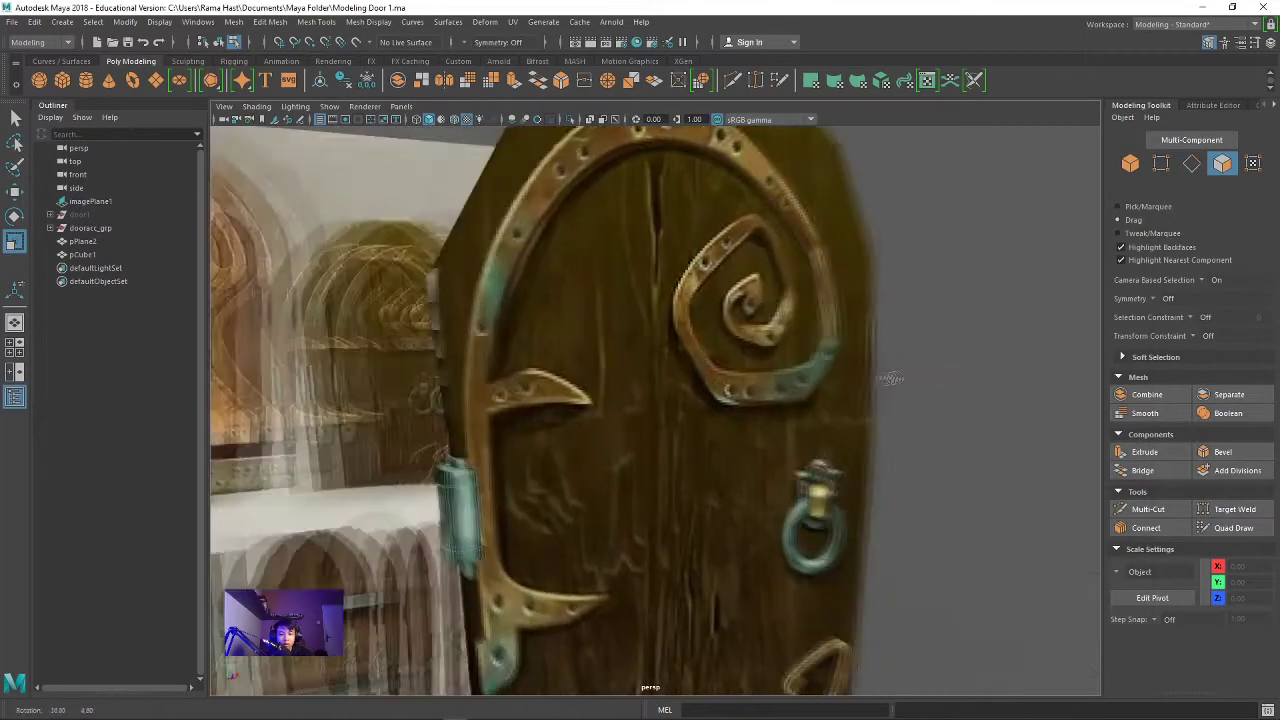
Step: Select the hinge pCube1 and type its new name, engsel_msh
mouse_move(932, 372)
alt+mouse_down()
mouse_move(662, 512)
mouse_move(877, 452)
alt+mouse_up()
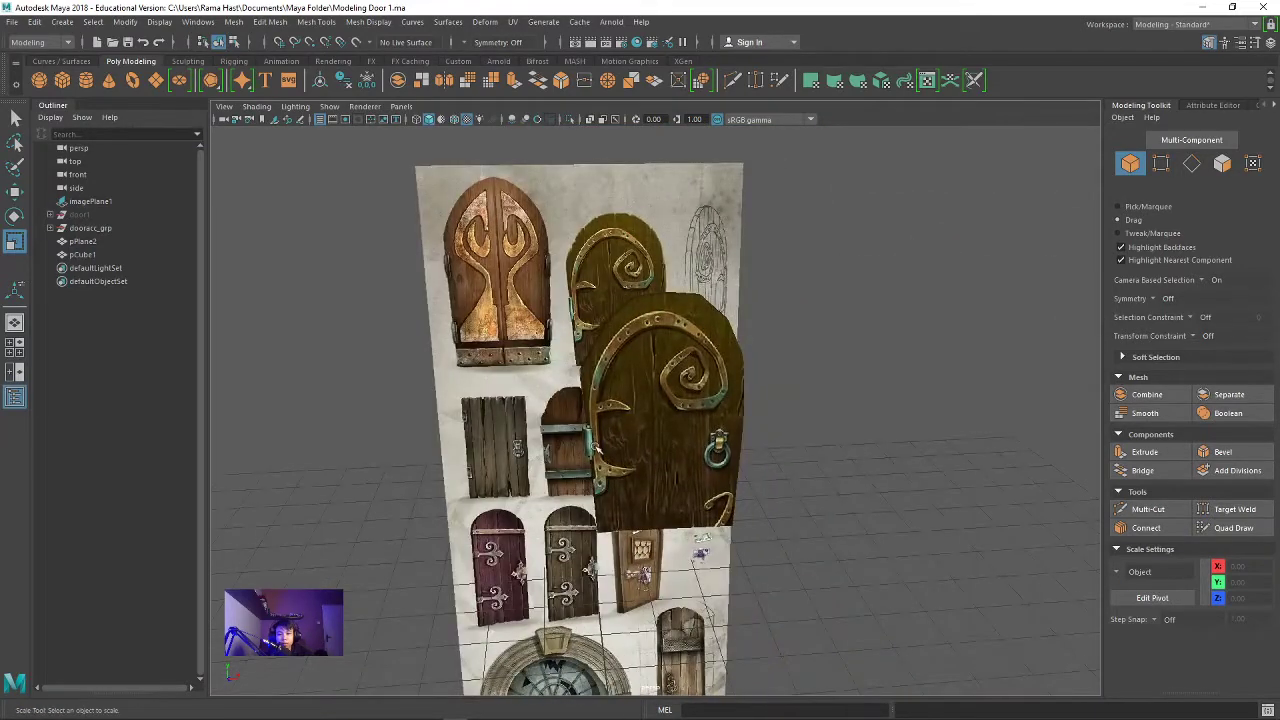
click(590, 440)
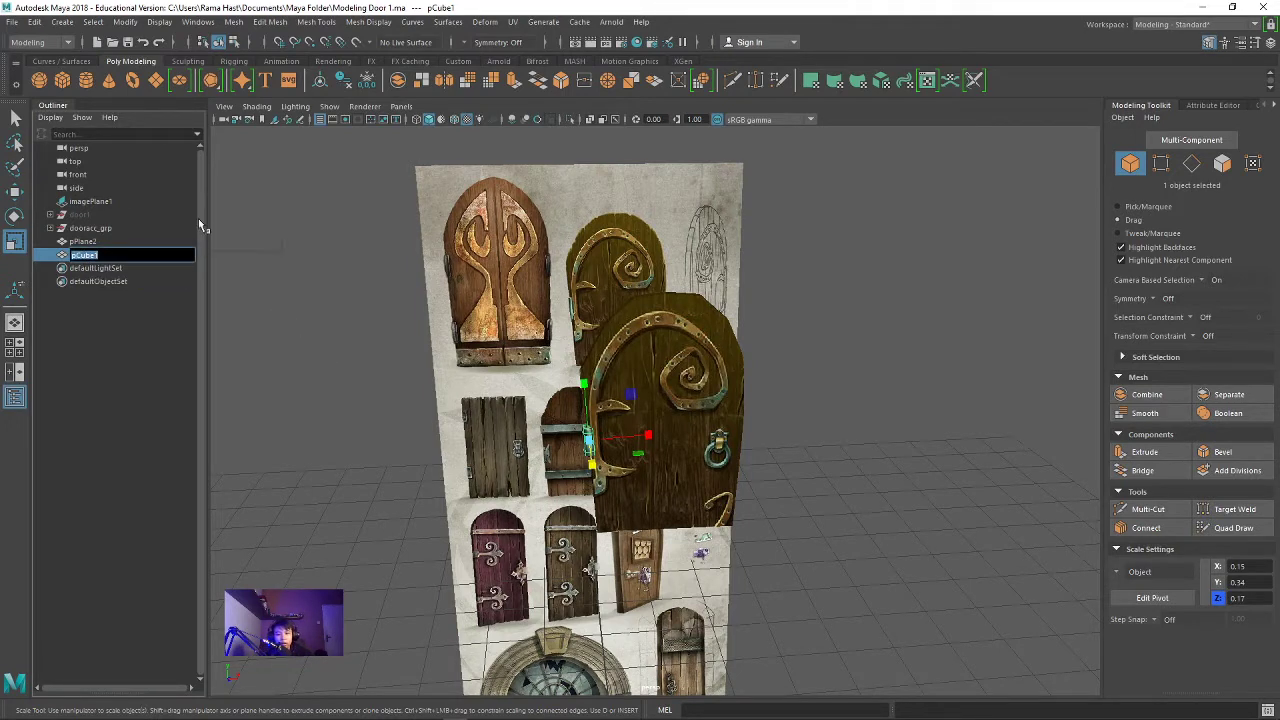
text(en)
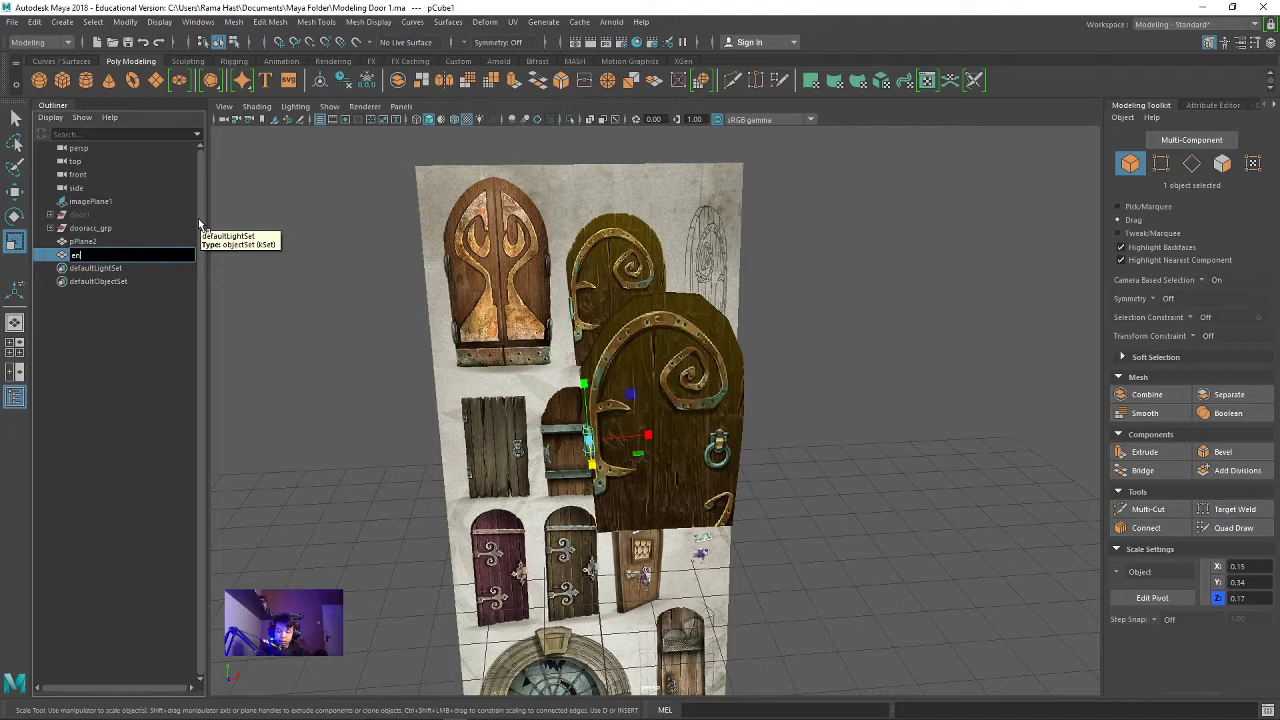
text(gsel_)
text(msh)
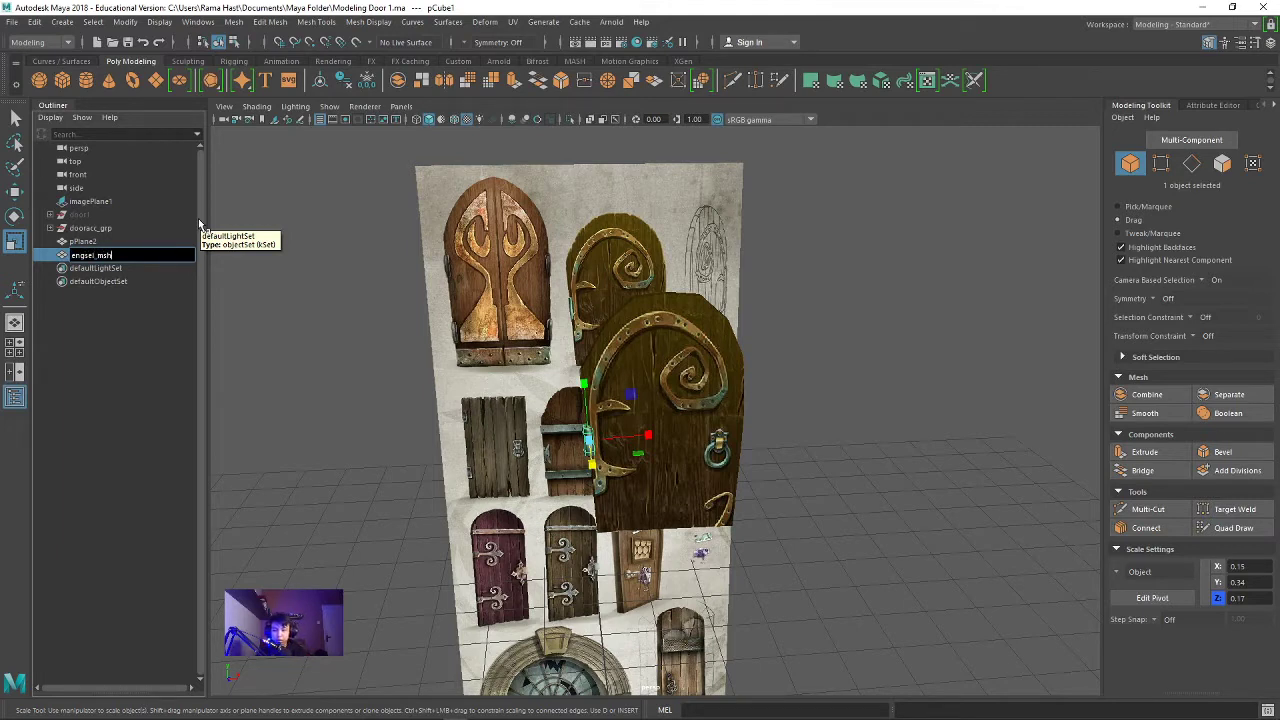
Step: Confirm the name engsel_msh and keep it top-level by undoing its parenting under dooracc_grp
click(140, 320)
click(96, 256)
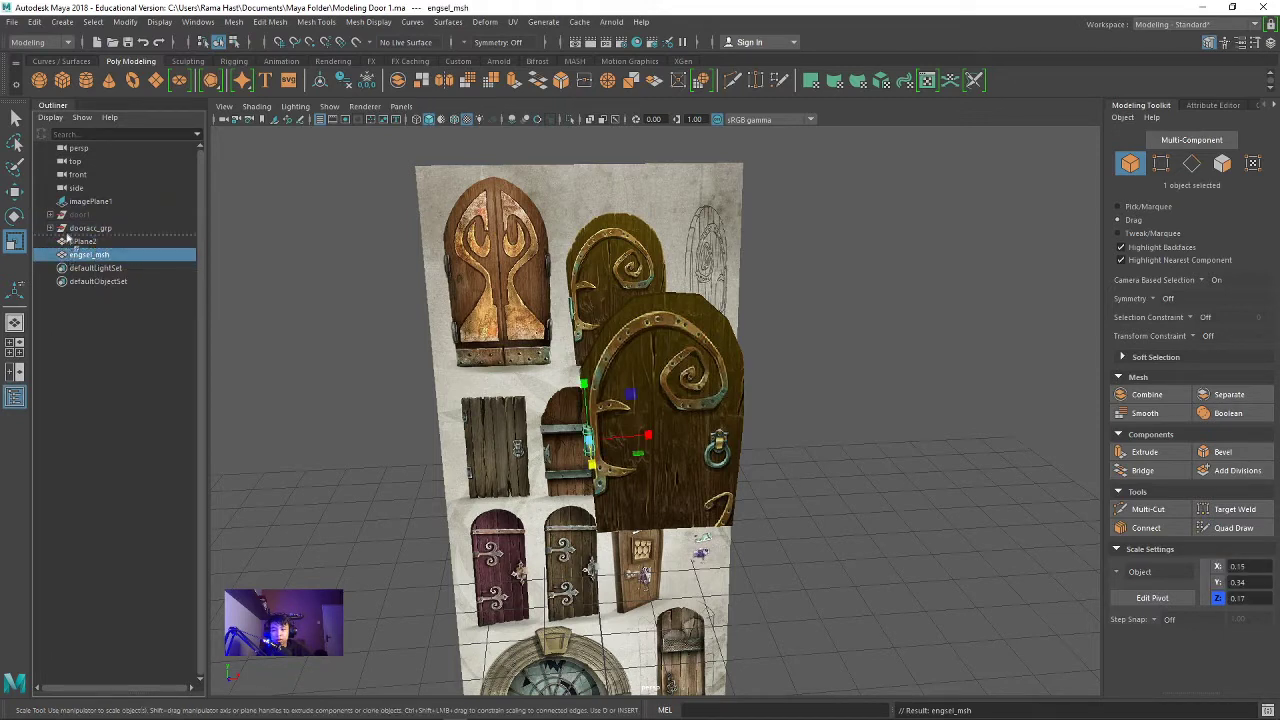
middle_drag(72, 230, 75, 230)
click(95, 242)
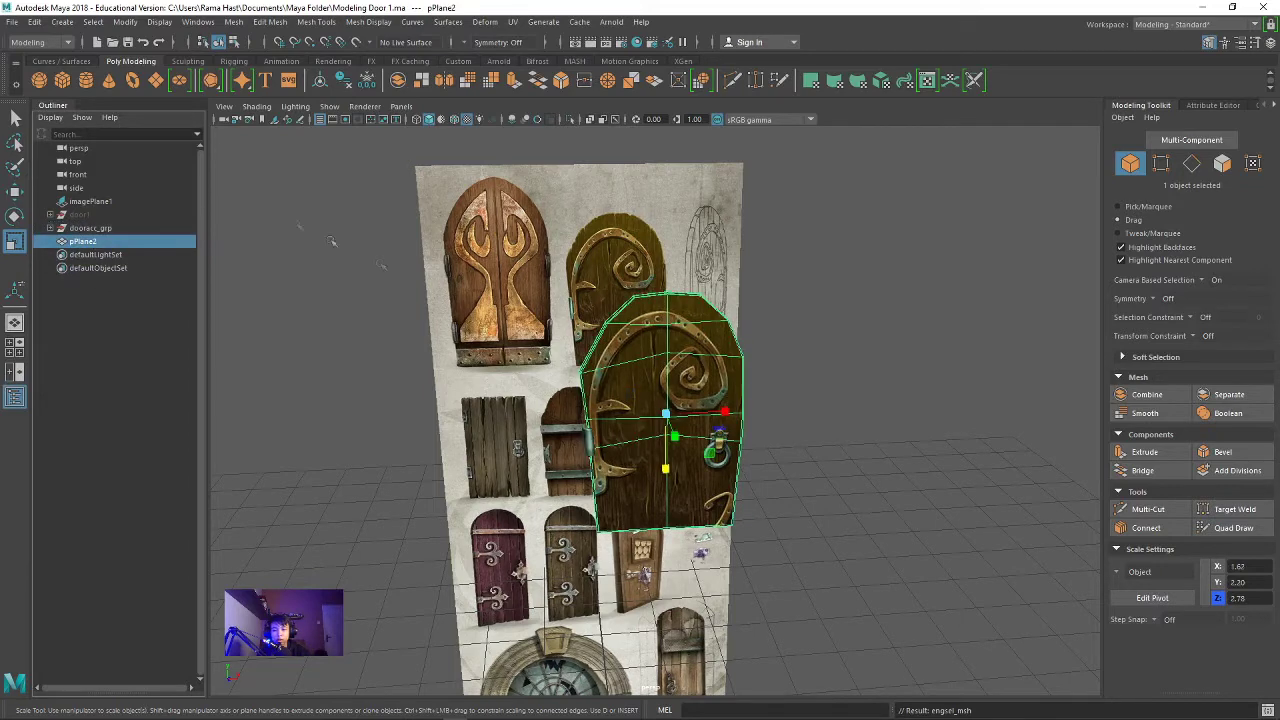
scroll(822, 358, down, 3)
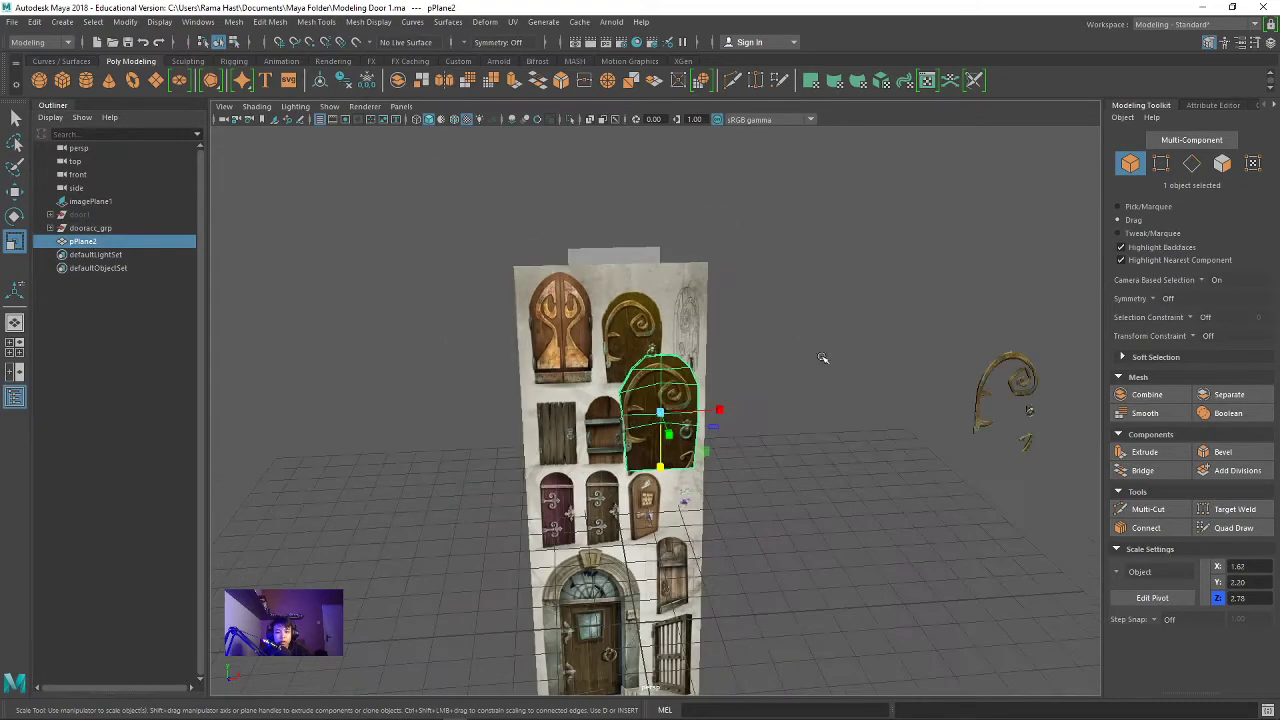
click(998, 370)
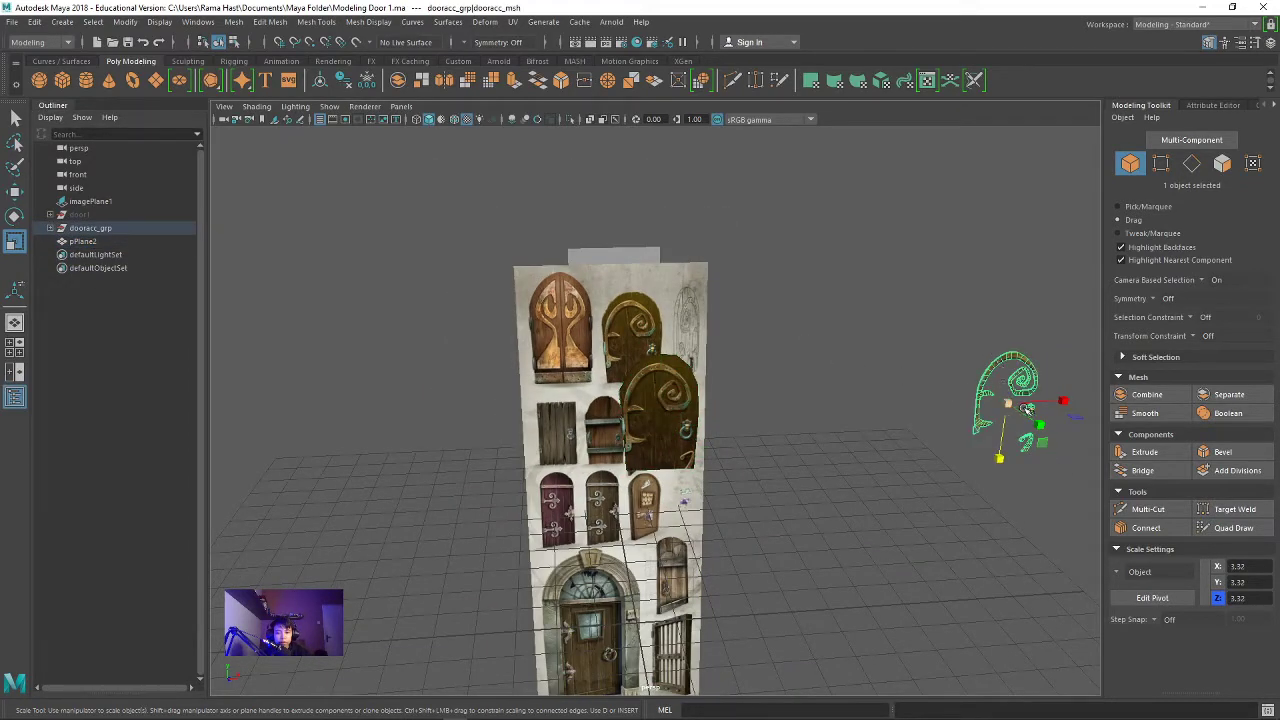
key(ctrl+z)
key(ctrl+z)
key(ctrl+z)
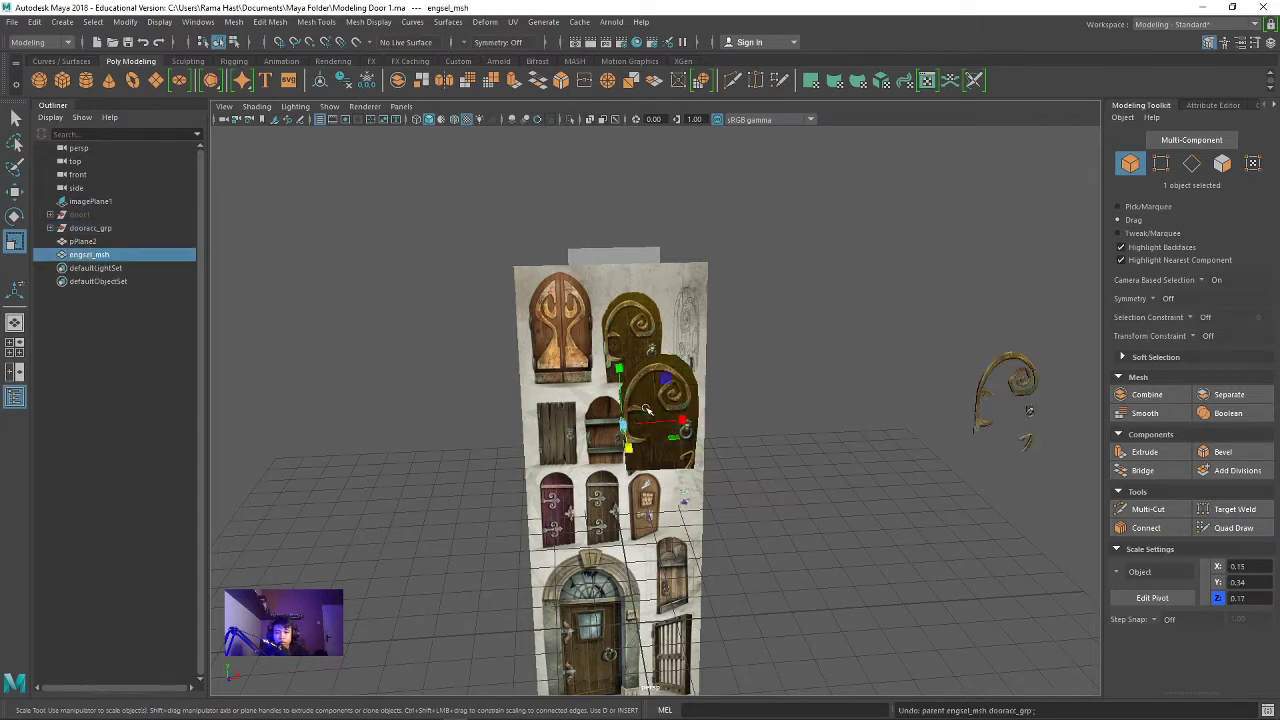
Step: Marquee-select the spiral accessory and knocker pieces and drag them toward the door front
mouse_move(997, 385)
mouse_down()
mouse_move(1052, 444)
mouse_move(966, 430)
mouse_move(1025, 441)
mouse_up()
key(w)
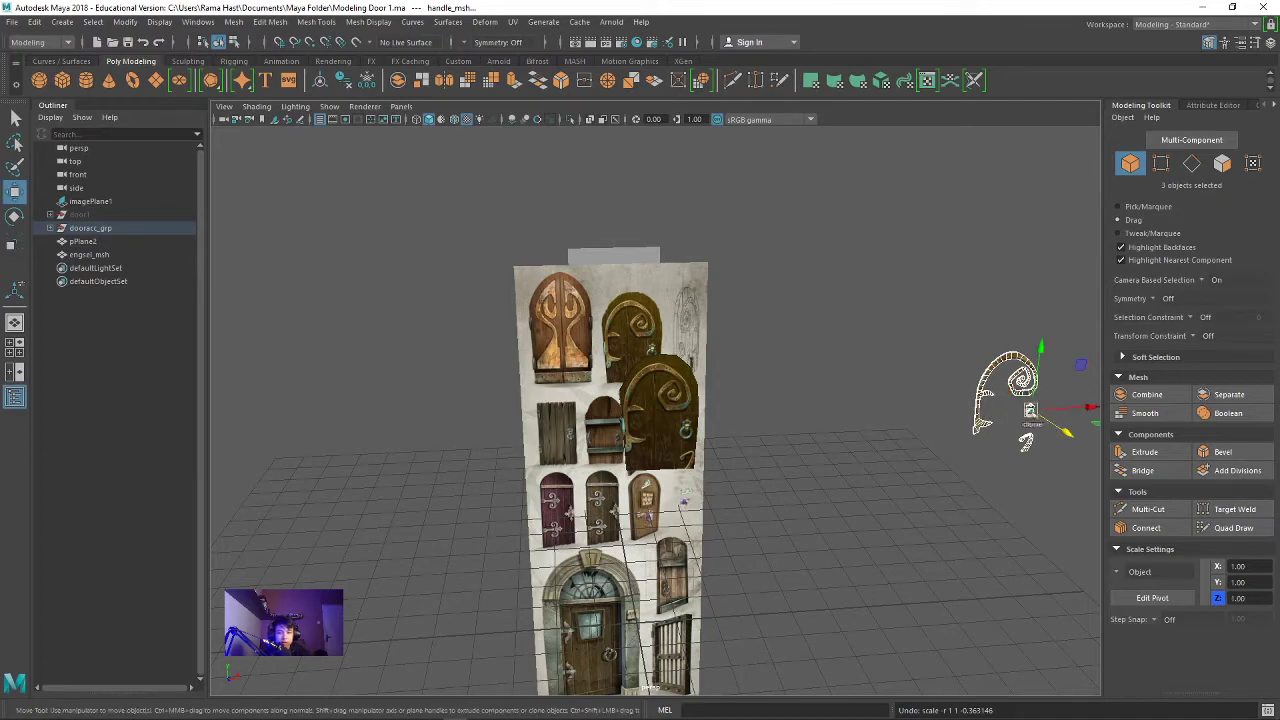
drag(1068, 405, 729, 422)
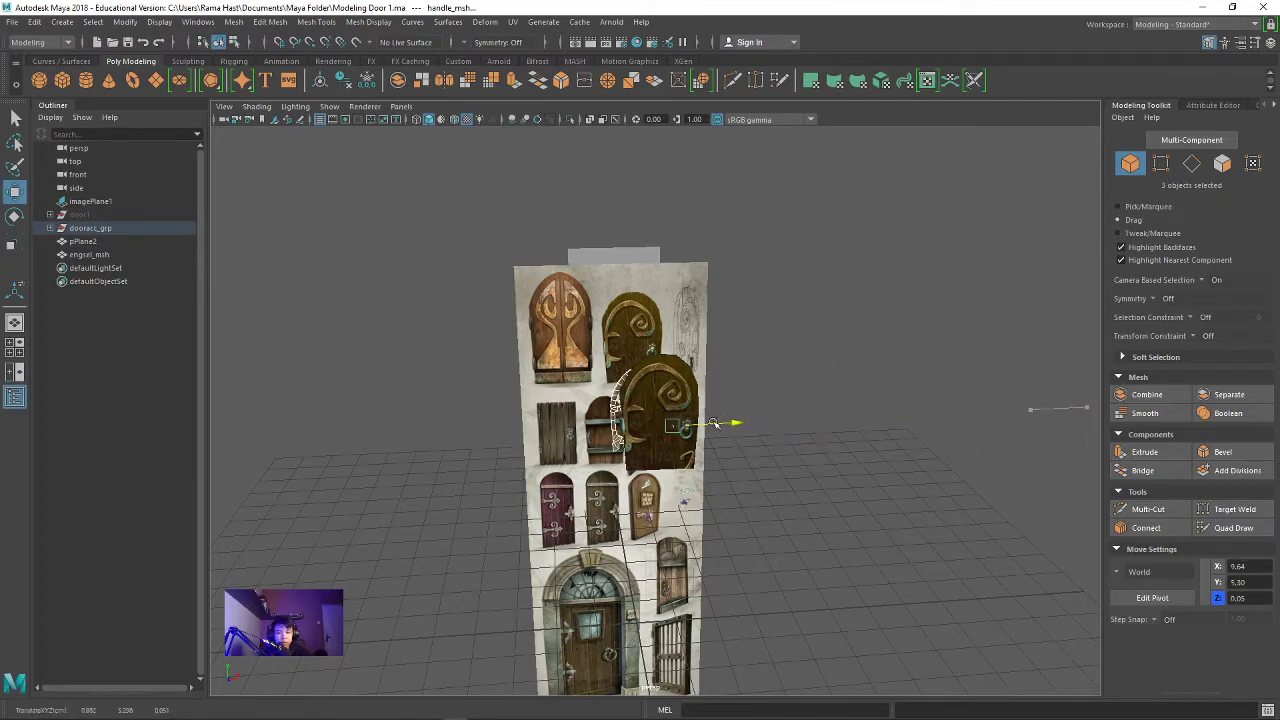
Step: Push the accessory pieces forward along Z and nudge them up onto the door front
scroll(723, 423, up, 2)
mouse_move(697, 451)
mouse_down()
mouse_move(710, 470)
mouse_move(788, 458)
mouse_move(773, 410)
mouse_move(728, 370)
mouse_move(598, 523)
mouse_move(952, 470)
mouse_move(876, 446)
mouse_move(960, 450)
mouse_up()
scroll(774, 423, up, 3)
scroll(800, 420, up, 2)
mouse_move(763, 430)
mouse_down()
mouse_move(951, 420)
mouse_move(736, 419)
mouse_move(769, 406)
mouse_move(743, 357)
mouse_move(794, 397)
mouse_move(794, 366)
mouse_move(740, 370)
mouse_up()
Step: Expand dooracc_grp in the Outliner and select the dooracc_msh mesh
click(820, 403)
click(50, 228)
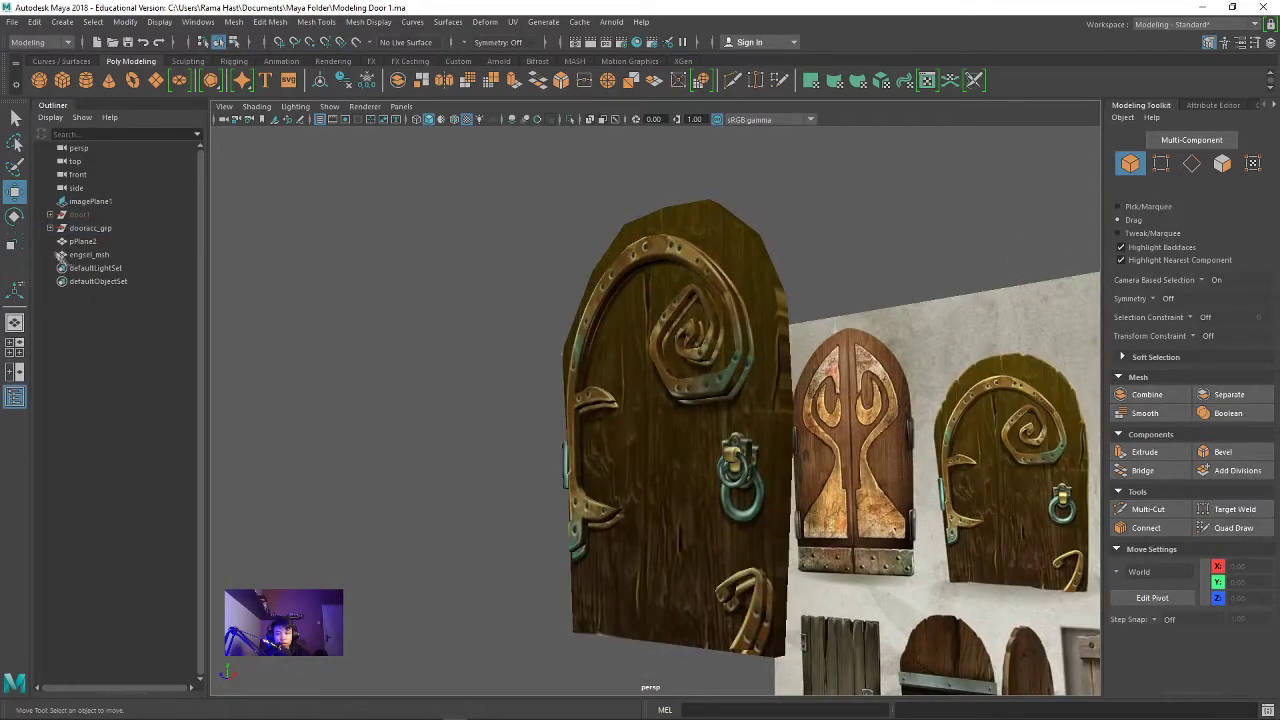
click(88, 268)
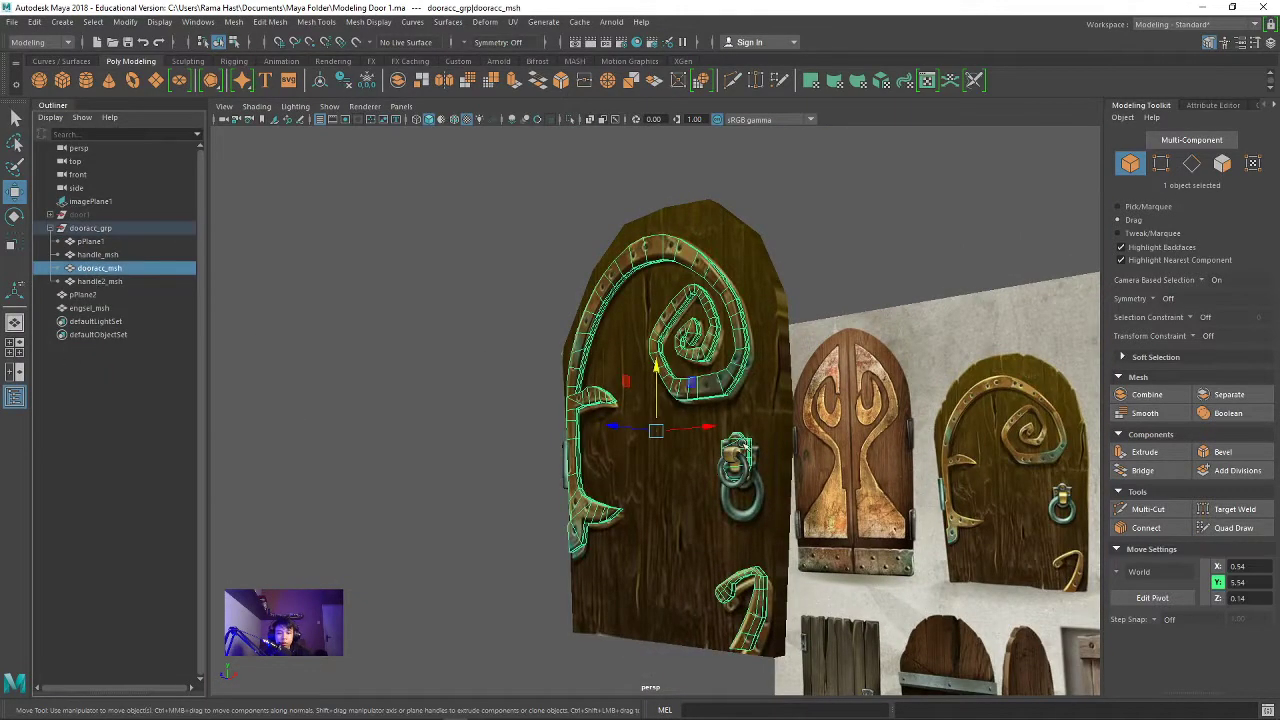
scroll(743, 447, up, 3)
alt+drag(743, 447, 905, 430)
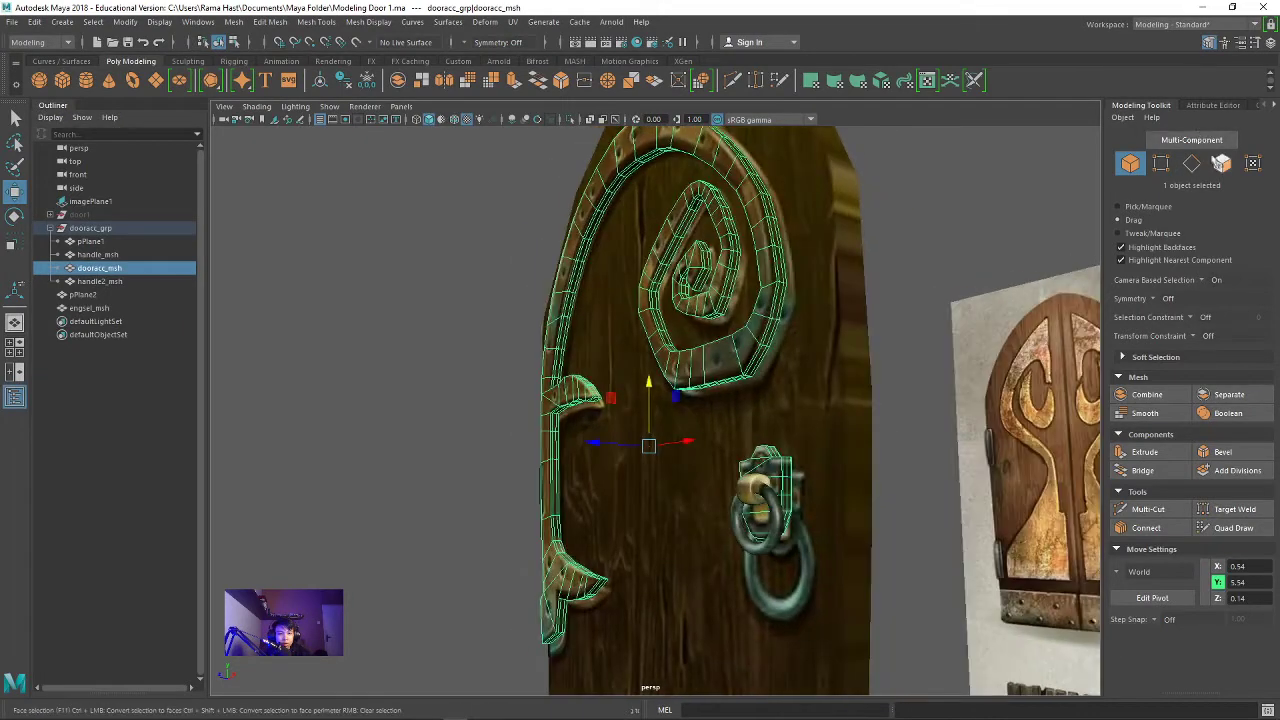
click(1221, 163)
click(764, 465)
scroll(938, 432, up, 3)
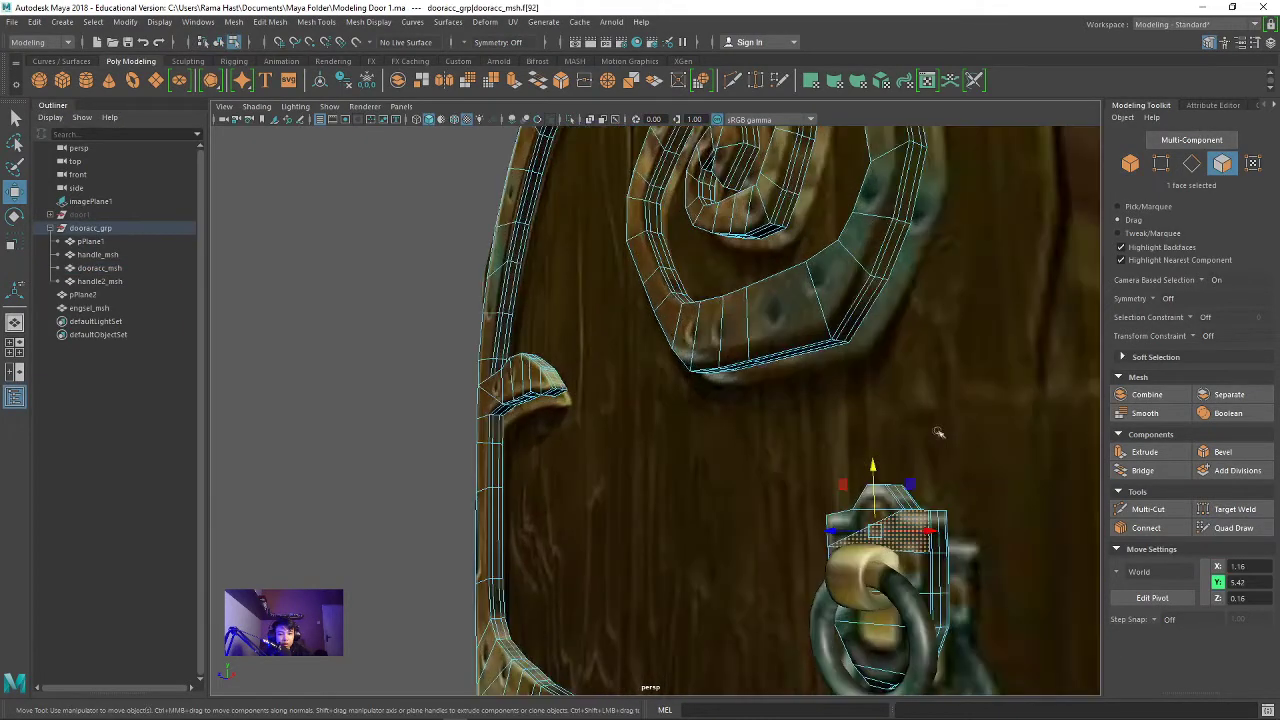
alt+drag(938, 432, 946, 426)
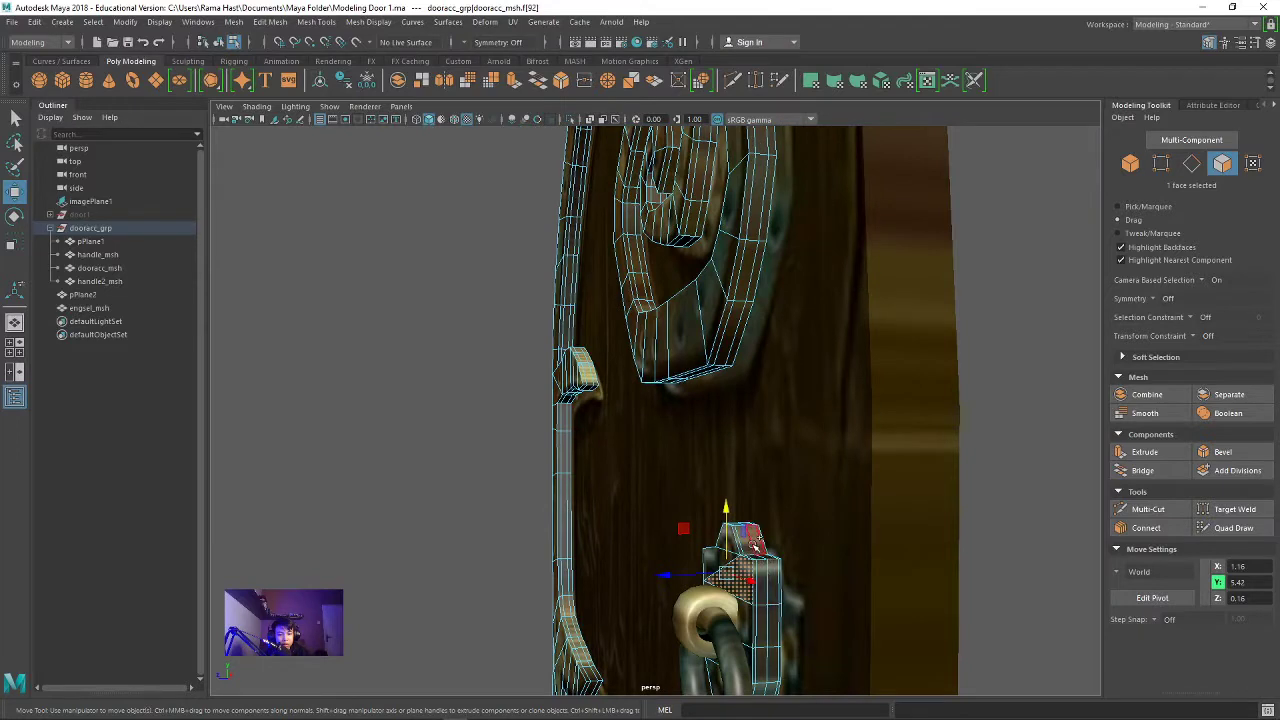
shift+click(762, 585)
shift+click(762, 612)
shift+click(762, 638)
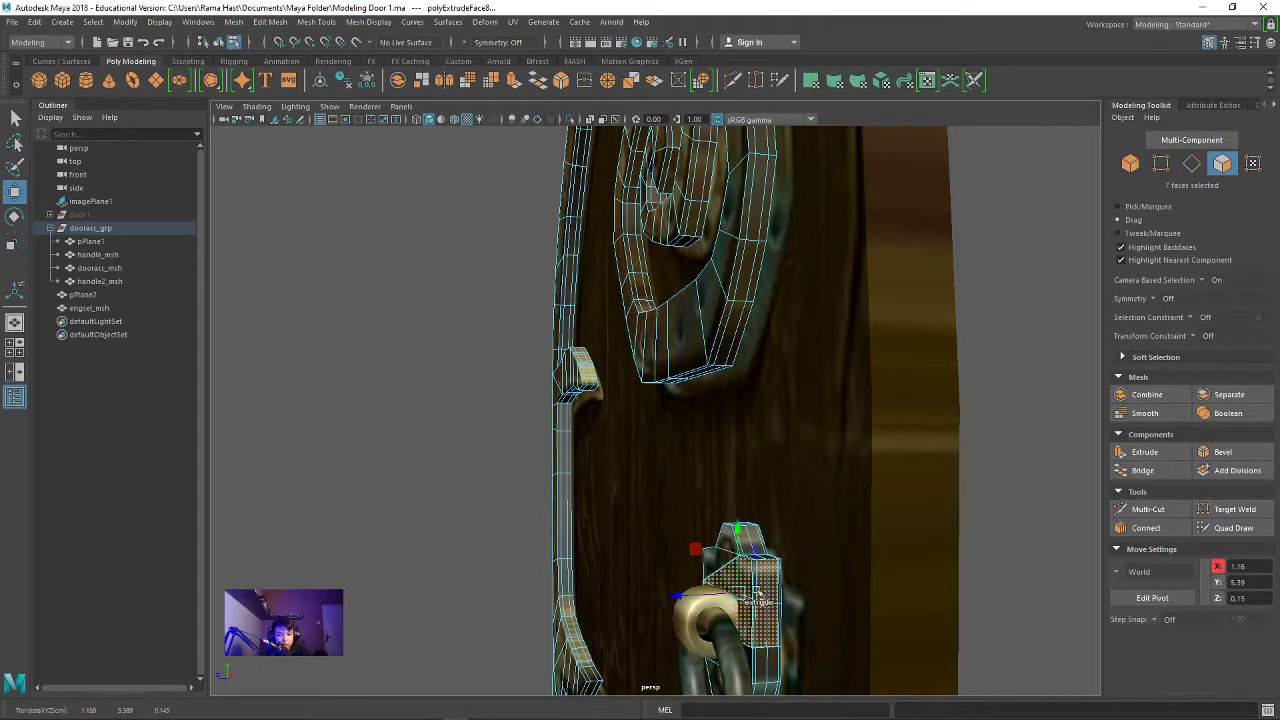
click(876, 545)
click(886, 526)
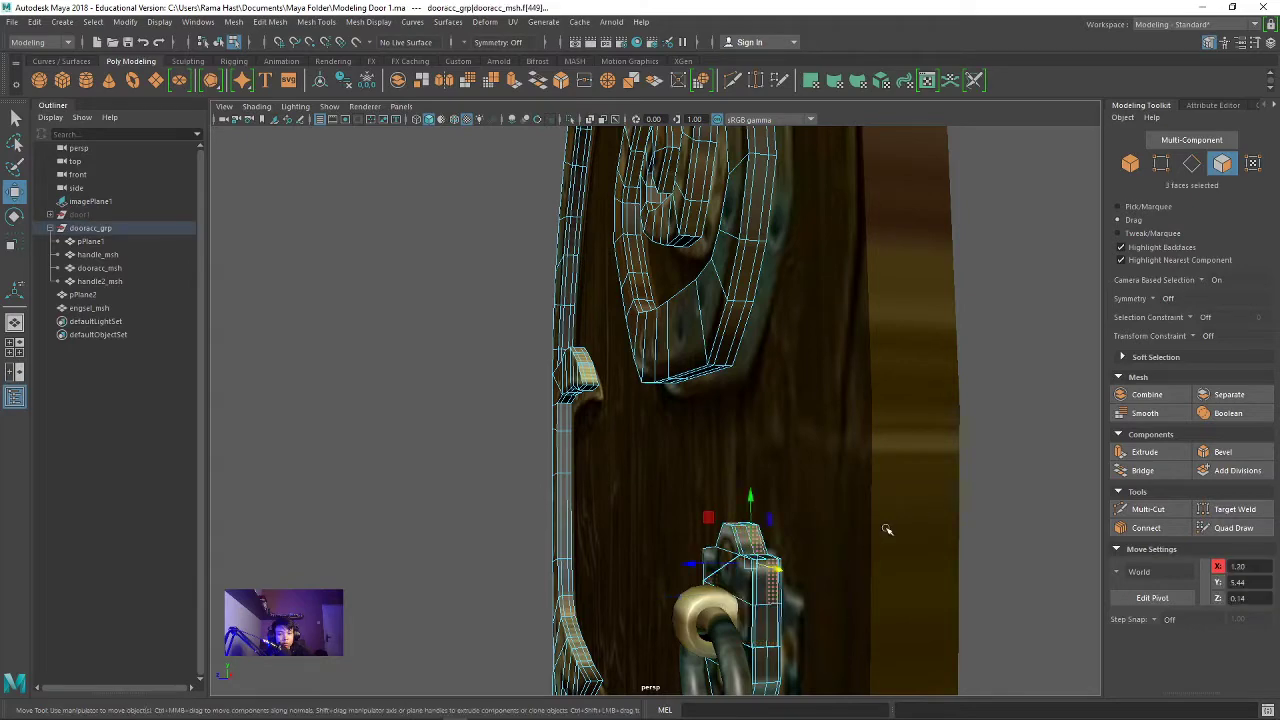
click(1029, 457)
mouse_move(1029, 457)
alt+mouse_down()
mouse_move(829, 514)
mouse_move(855, 508)
alt+mouse_up()
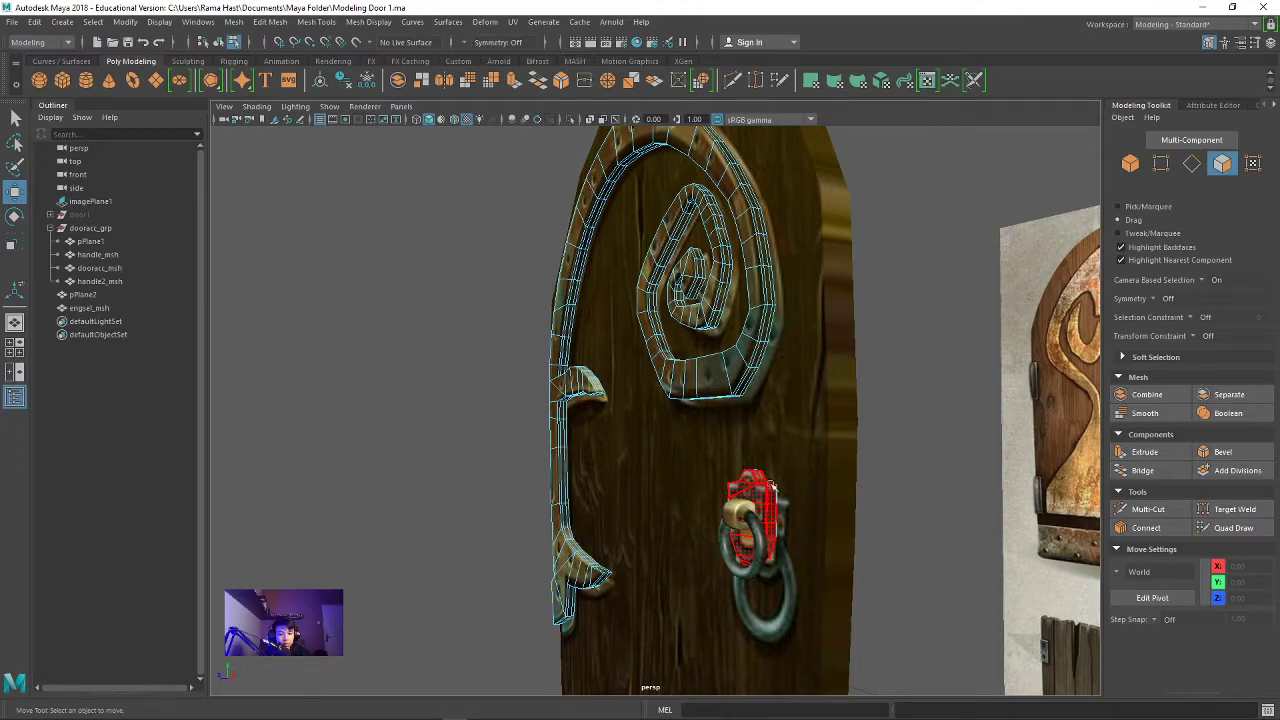
click(783, 497)
alt+drag(783, 497, 843, 463)
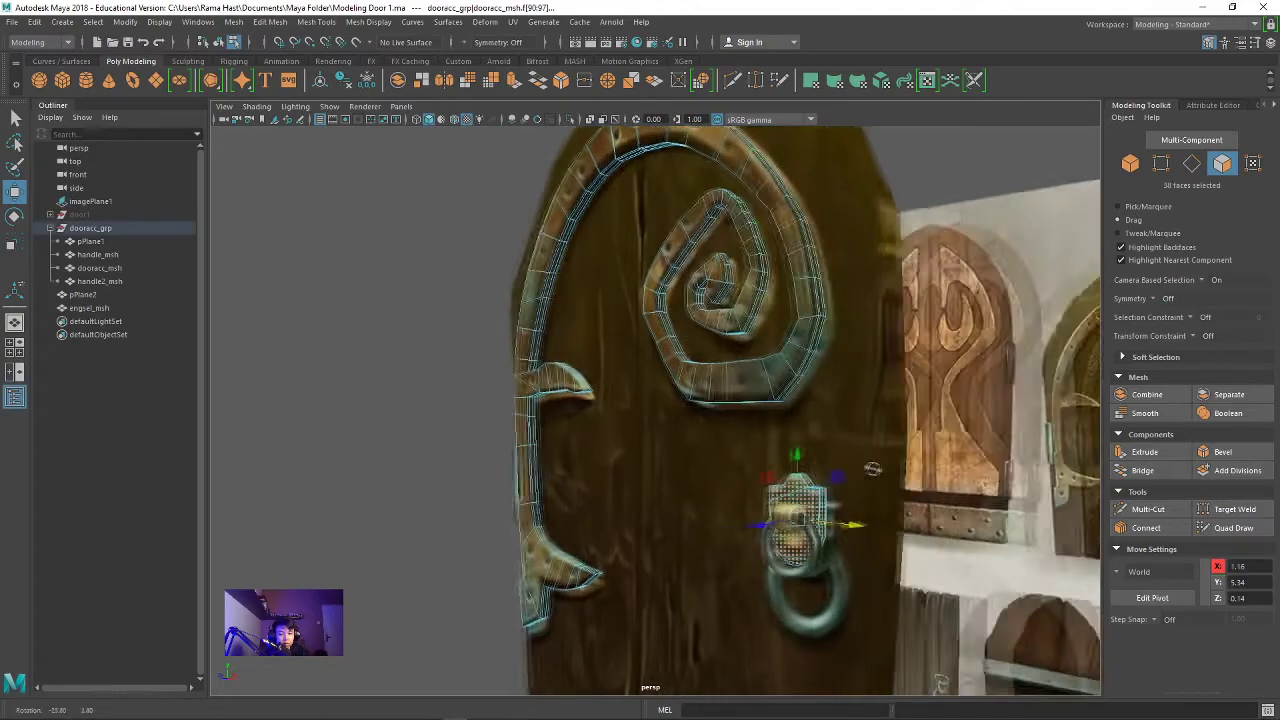
scroll(843, 463, up, 5)
scroll(835, 480, up, 5)
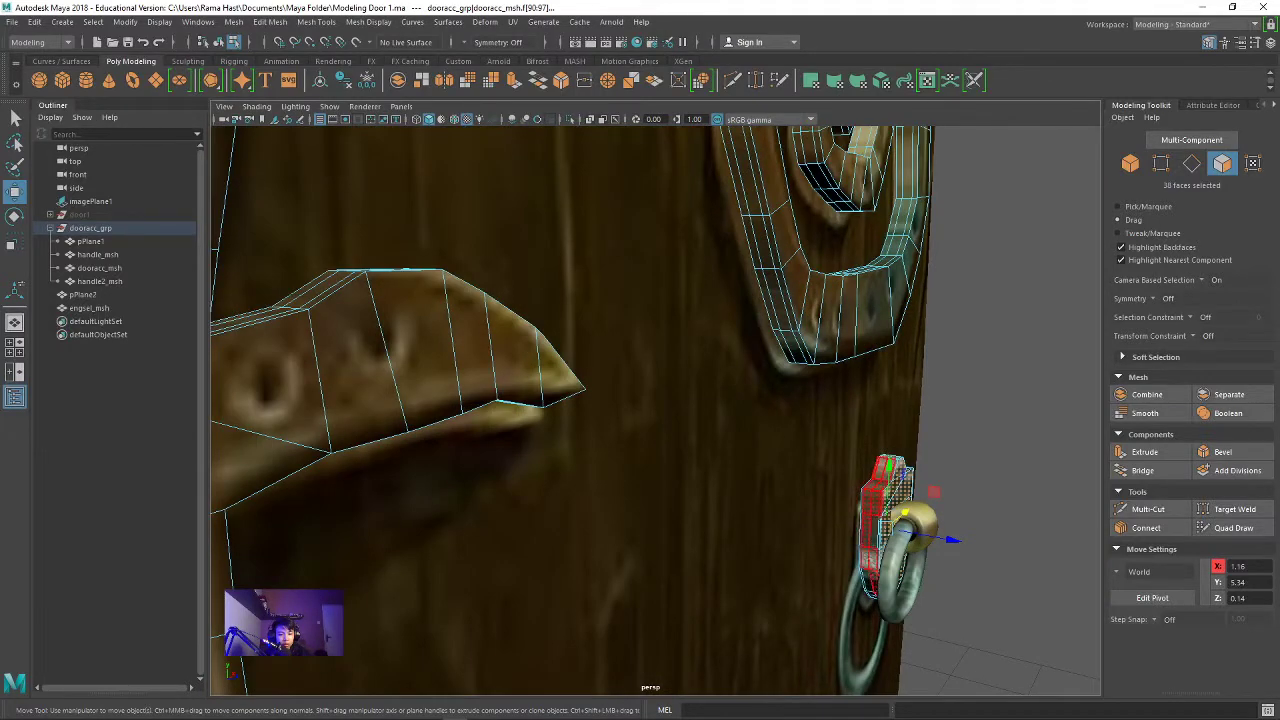
shift+click(880, 520)
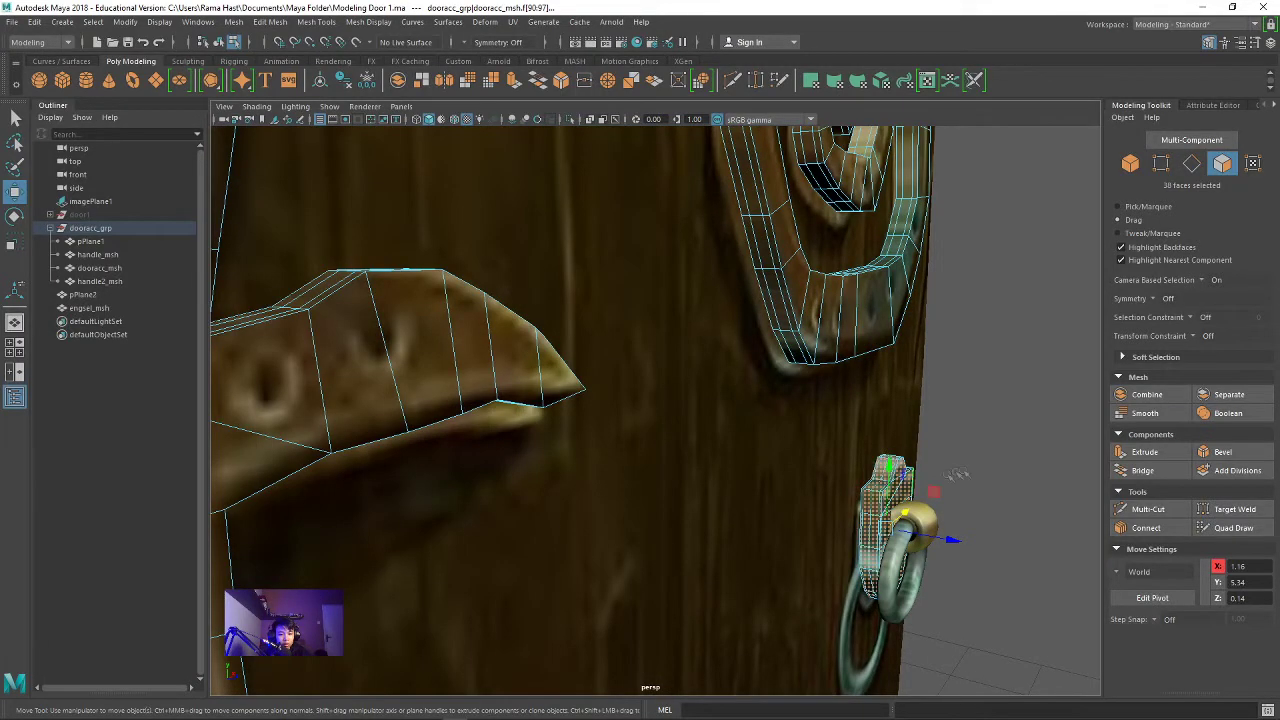
alt+drag(880, 520, 620, 489)
scroll(620, 489, down, 5)
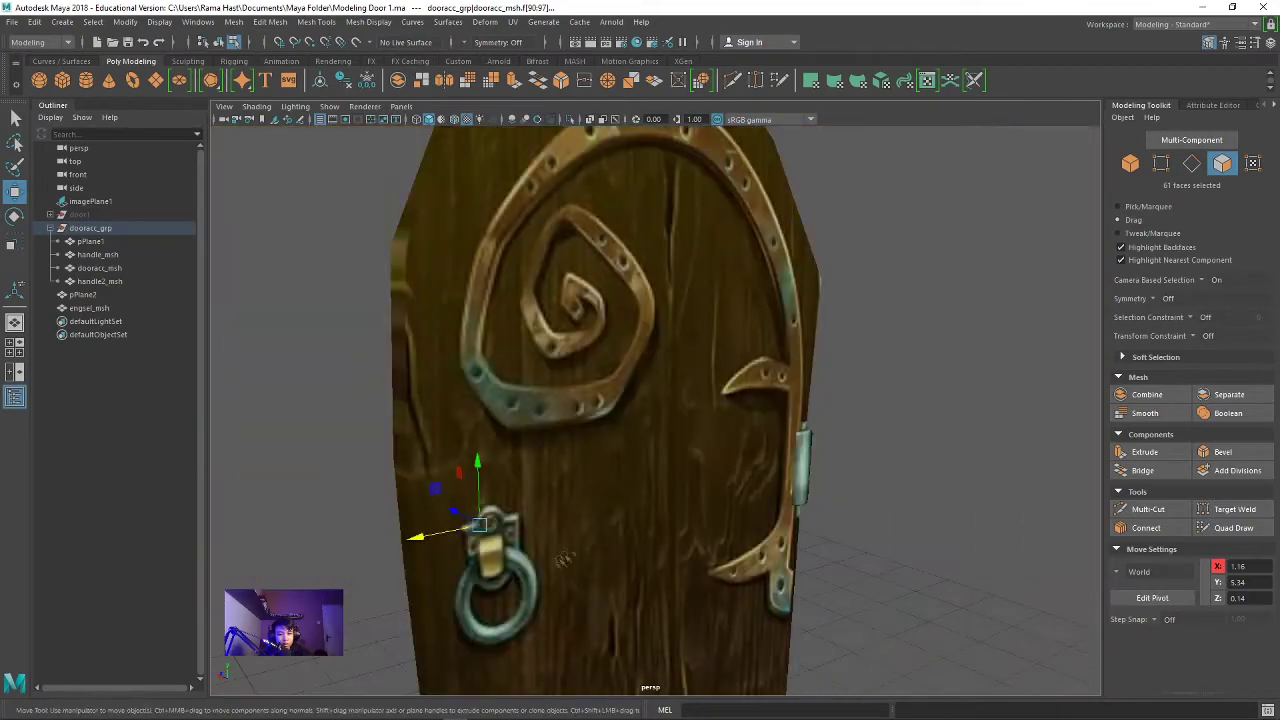
mouse_move(571, 460)
alt+mouse_down()
mouse_move(700, 541)
mouse_move(680, 523)
alt+mouse_up()
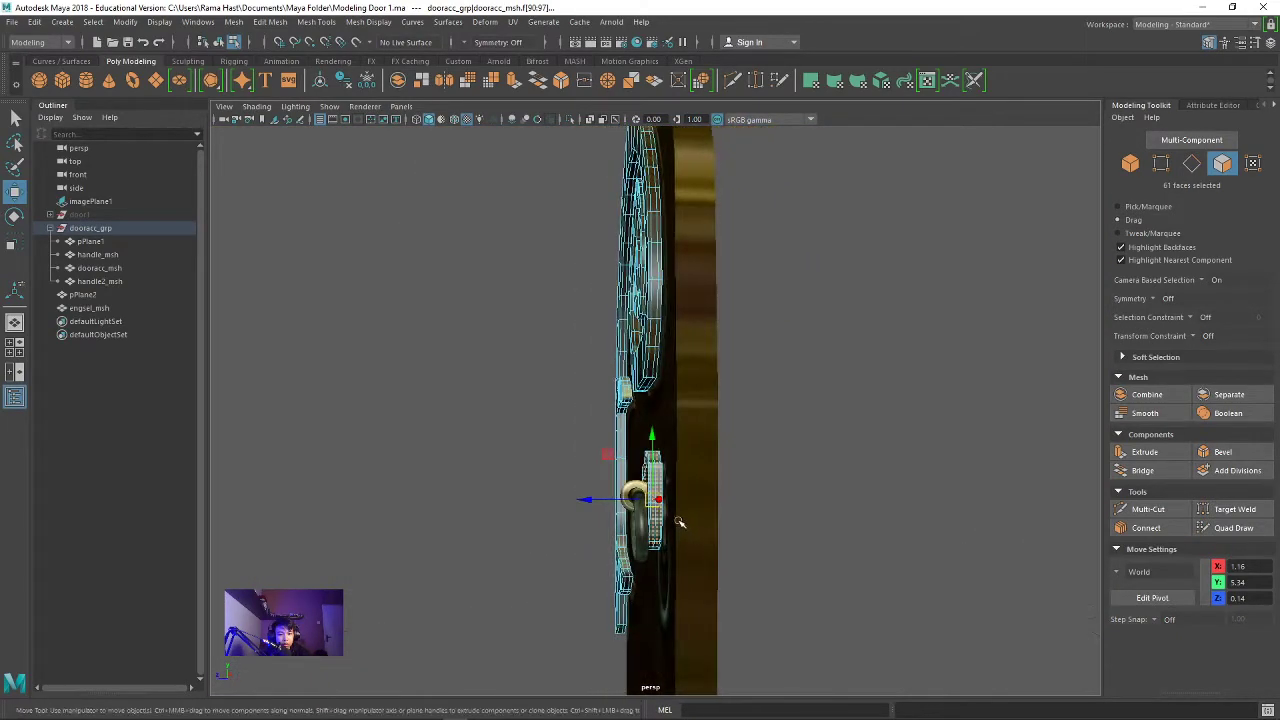
click(80, 296)
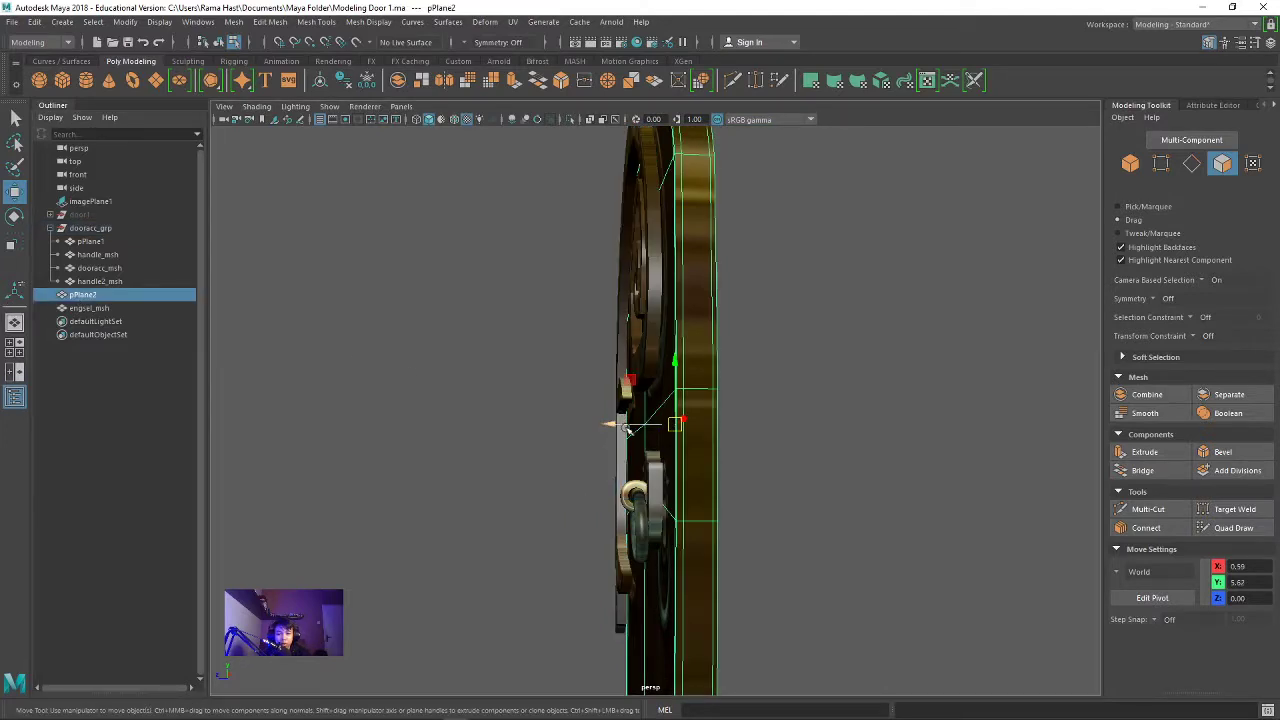
Step: Push the door panel pPlane2 back behind the accessories and reselect the knocker faces
mouse_move(630, 430)
mouse_down()
mouse_move(600, 430)
mouse_move(1060, 462)
mouse_up()
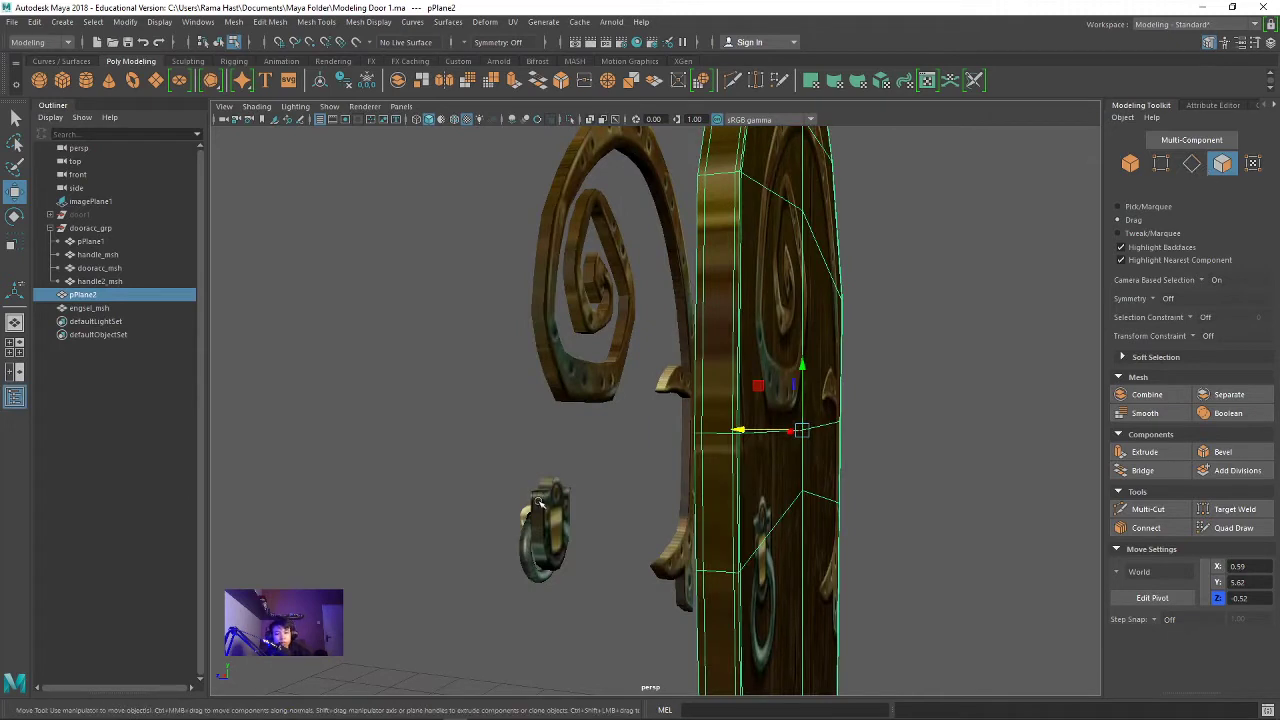
click(541, 503)
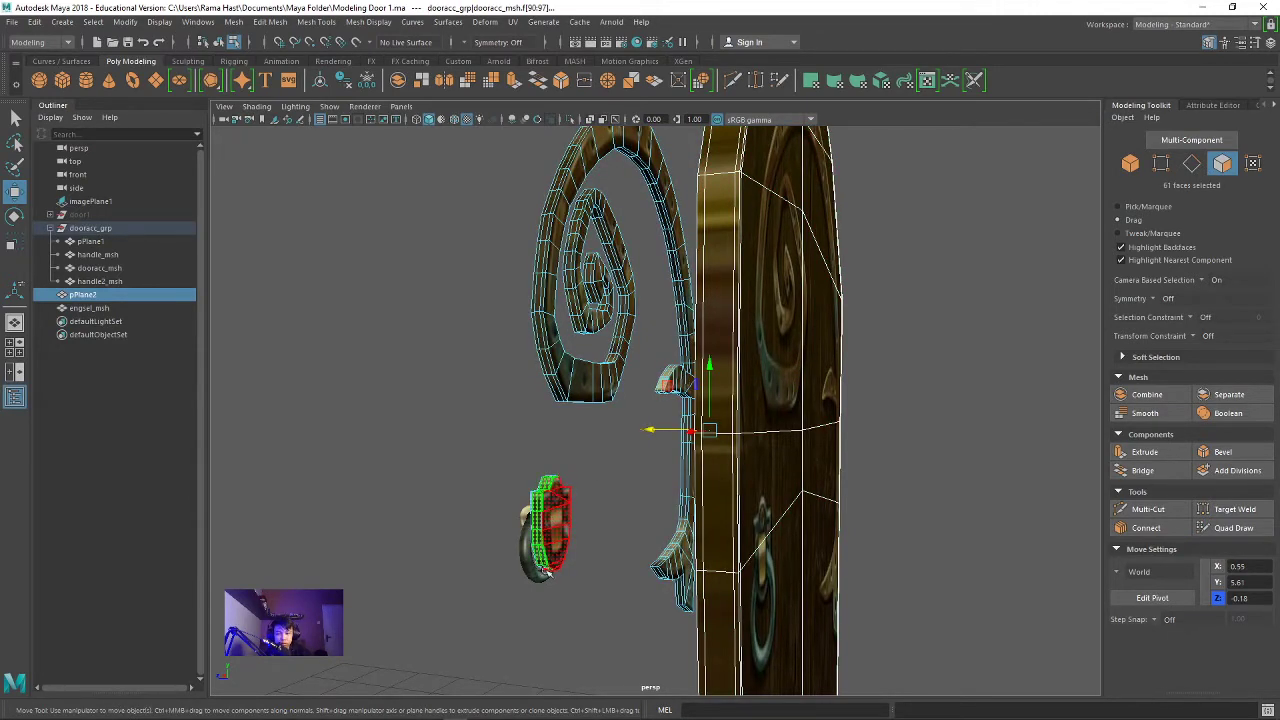
click(547, 570)
alt+drag(584, 545, 820, 542)
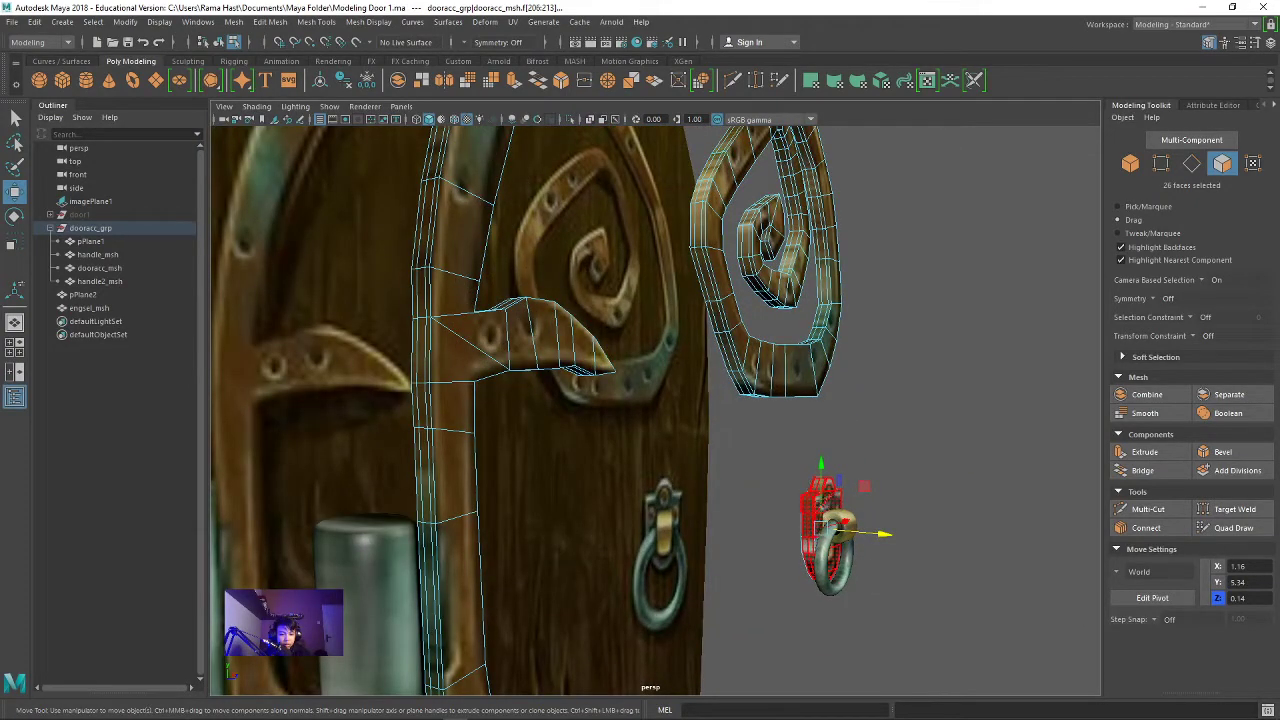
Step: Extend the knocker face selection and scale it up uniformly about 1.43 times
shift+drag(805, 566, 830, 585)
alt+drag(948, 555, 722, 522)
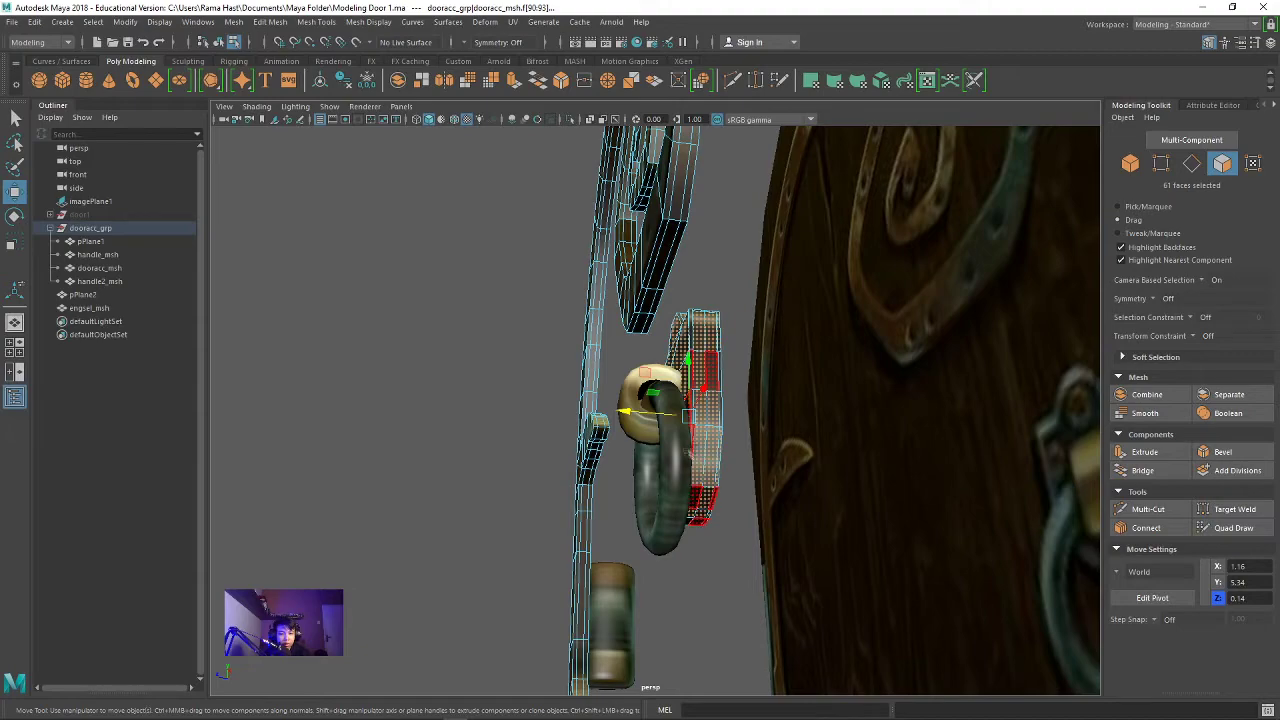
mouse_move(700, 330)
shift+mouse_down()
mouse_move(760, 380)
mouse_move(957, 378)
mouse_move(940, 466)
shift+mouse_up()
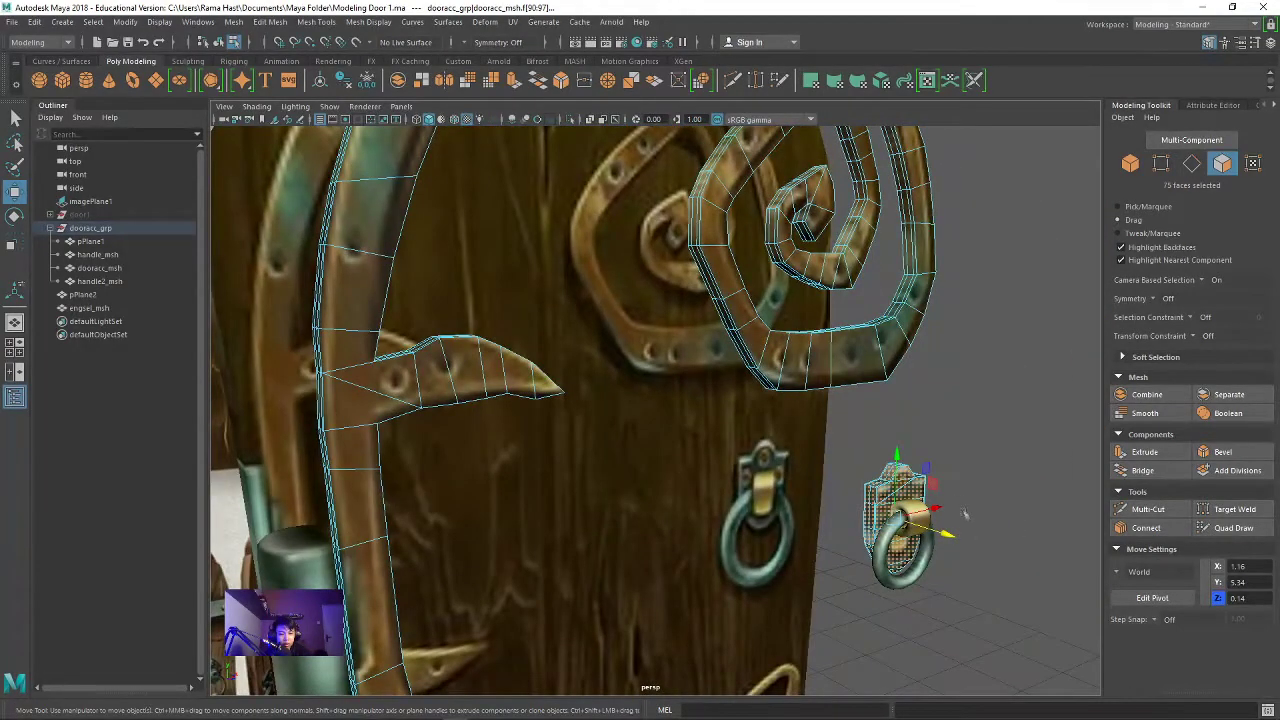
click(959, 494)
key(ctrl+z)
mouse_move(973, 453)
alt+mouse_down()
mouse_move(763, 386)
mouse_move(765, 370)
alt+mouse_up()
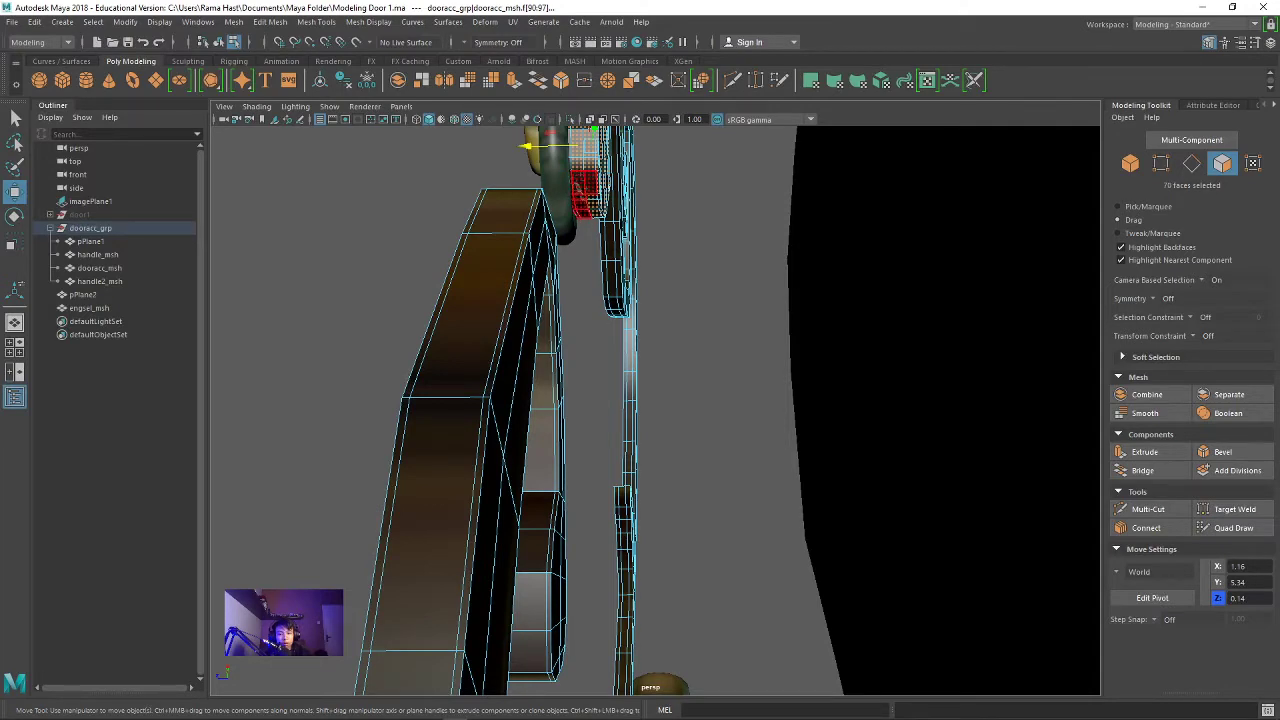
mouse_move(684, 274)
alt+mouse_down()
mouse_move(706, 340)
mouse_move(898, 569)
alt+mouse_up()
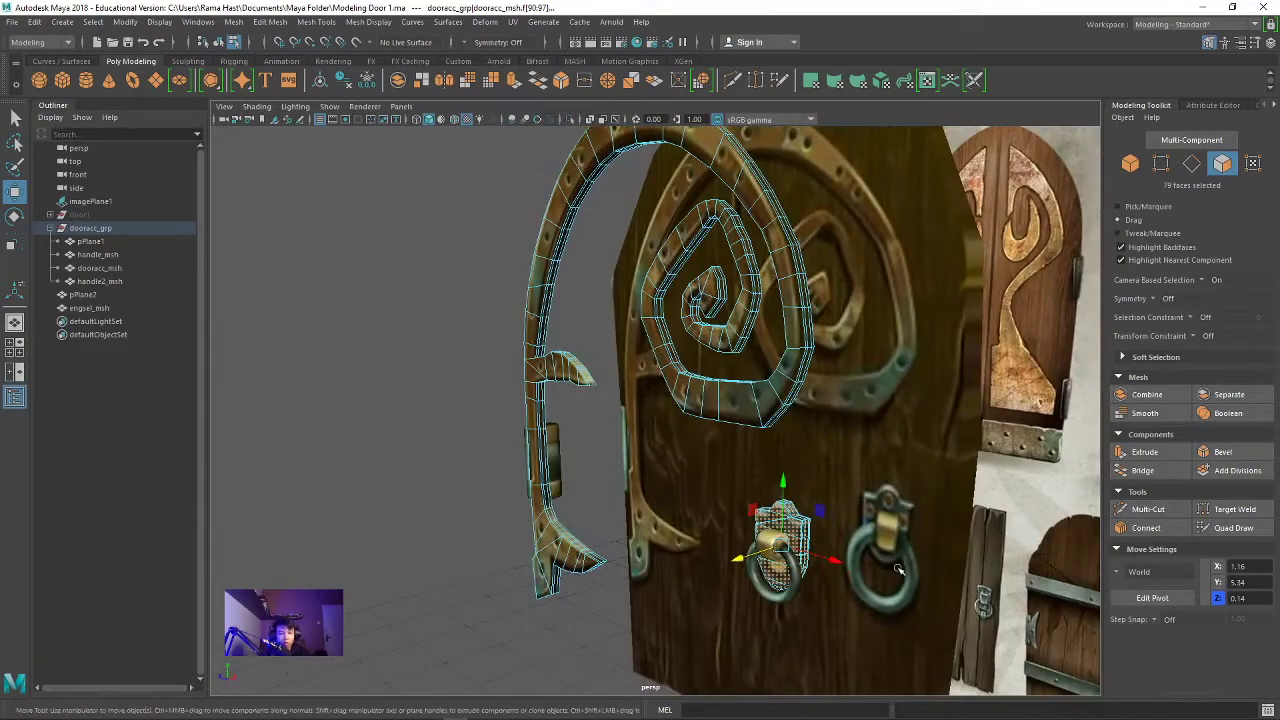
key(r)
mouse_move(782, 546)
mouse_down()
mouse_move(808, 553)
mouse_move(936, 510)
mouse_move(990, 522)
mouse_up()
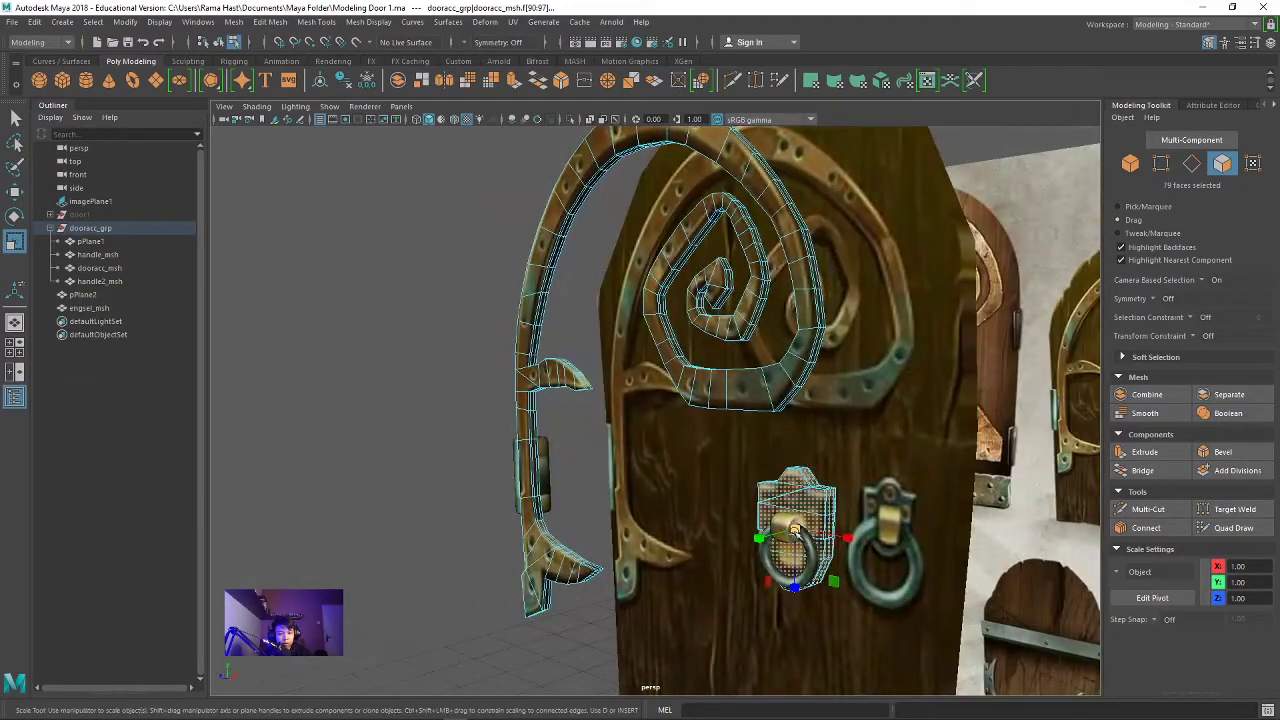
Step: Return to object mode and make handle_msh slightly narrower in X
key(ctrl+z)
key(ctrl+z)
key(F8)
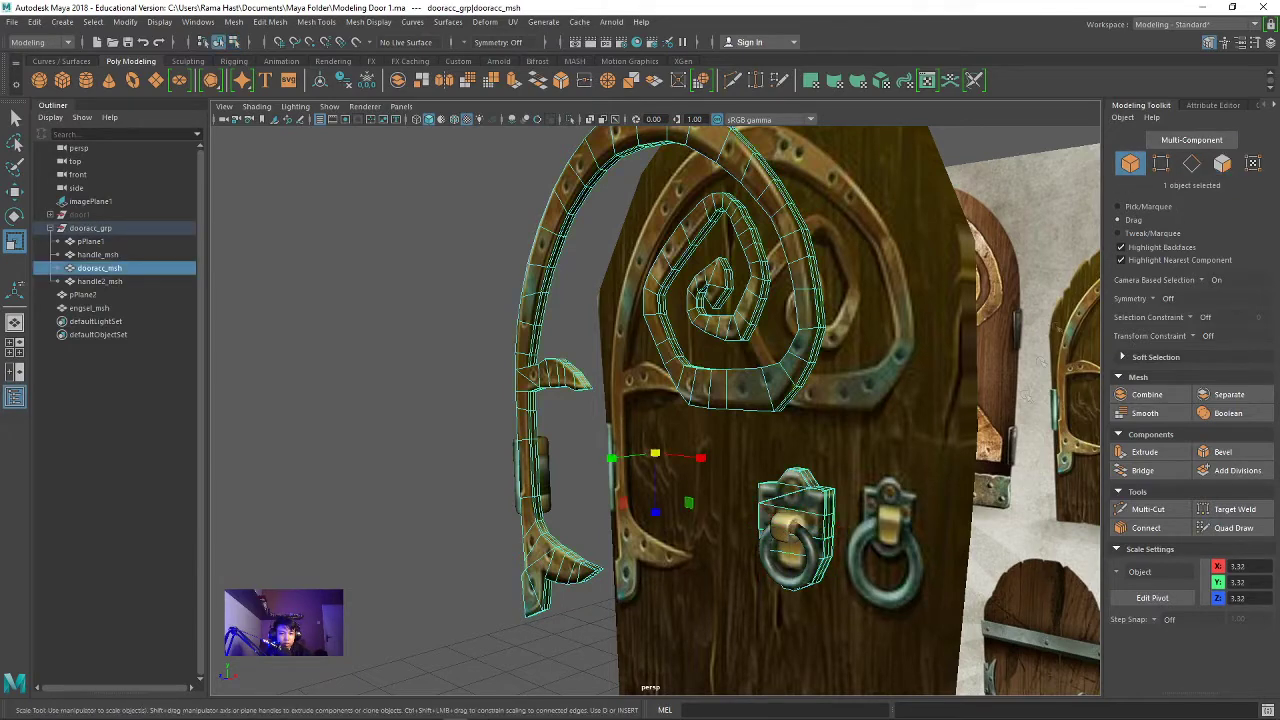
click(788, 530)
drag(820, 521, 812, 528)
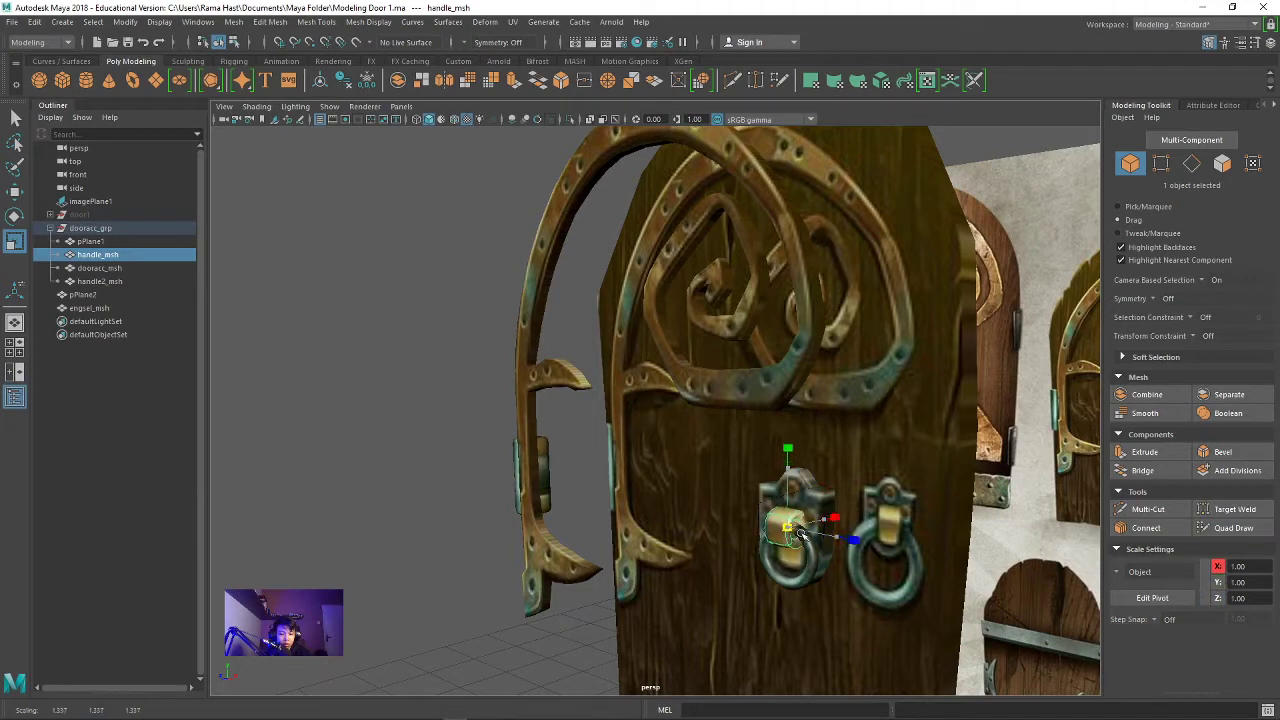
click(808, 575)
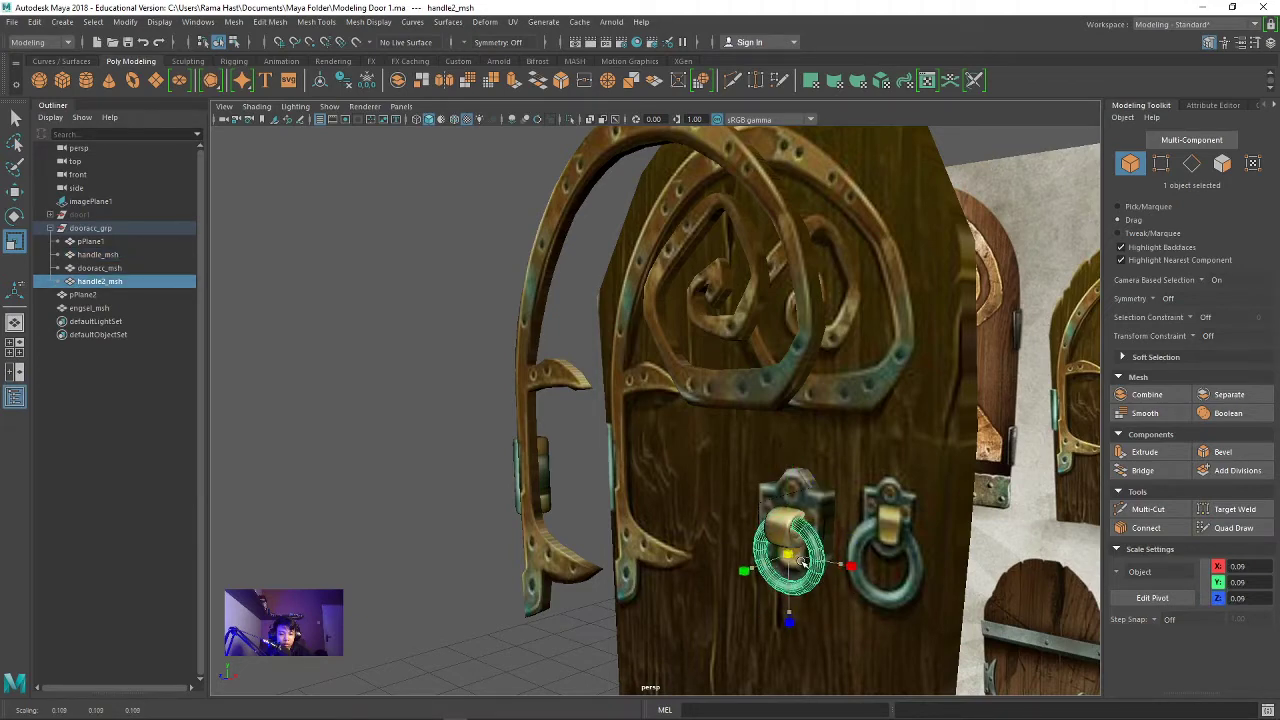
Step: Slide the door body plane pPlane2 back along Z to a depth of 0
click(970, 512)
alt+drag(970, 512, 943, 514)
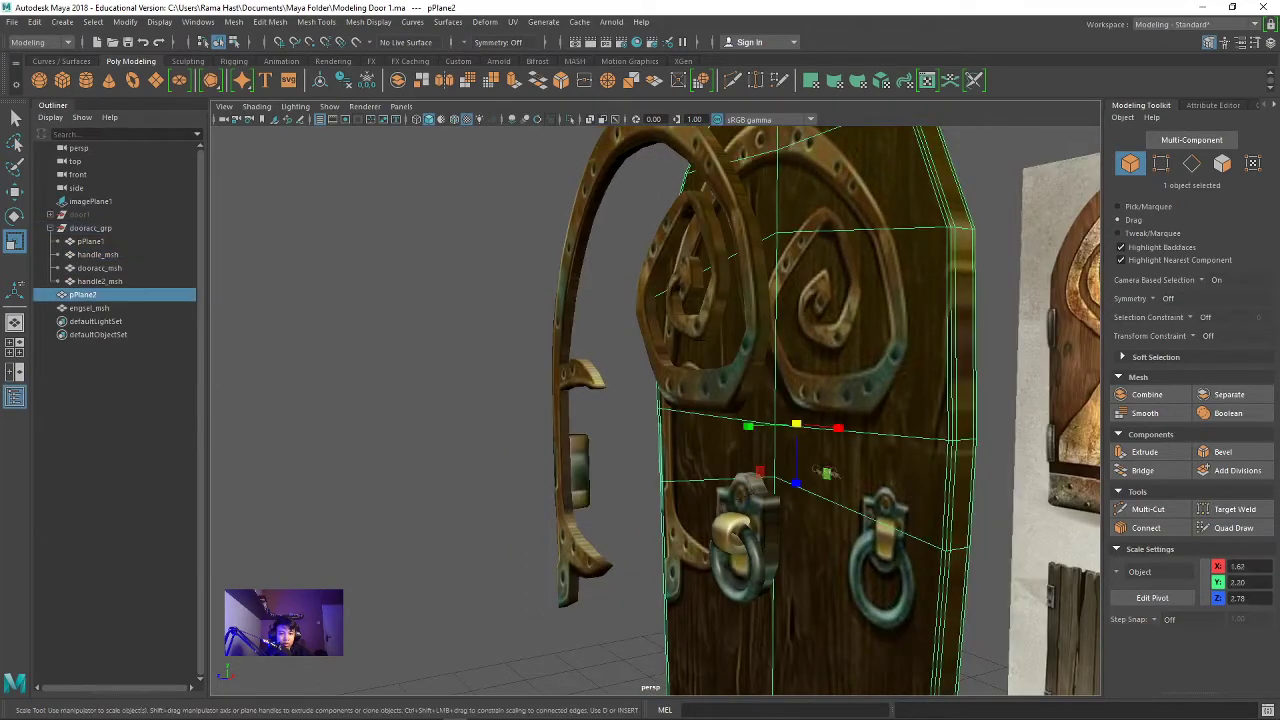
key(w)
alt+drag(768, 430, 645, 430)
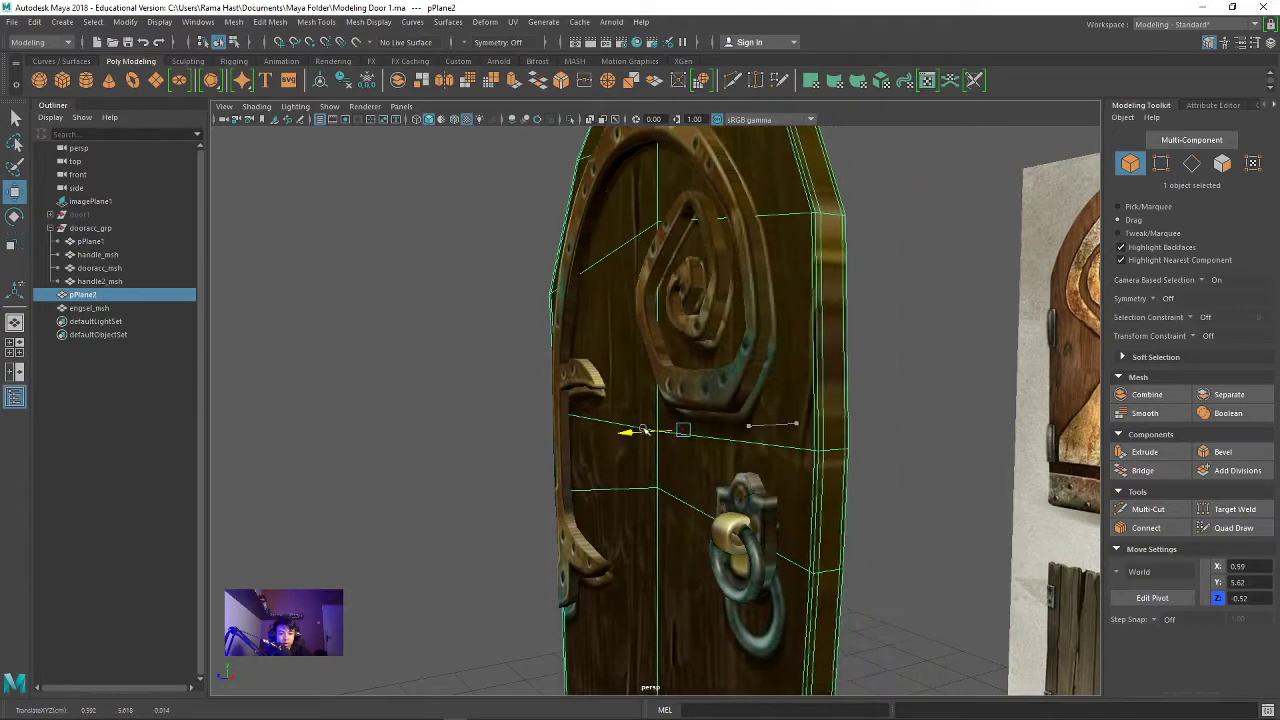
drag(645, 430, 877, 540)
mouse_move(970, 560)
alt+mouse_down()
mouse_move(920, 500)
mouse_move(943, 523)
mouse_move(1014, 480)
mouse_move(934, 521)
mouse_move(960, 520)
alt+mouse_up()
click(968, 522)
Step: Enlarge the ring handle2_msh and nudge it slightly down and right under the handle
click(789, 505)
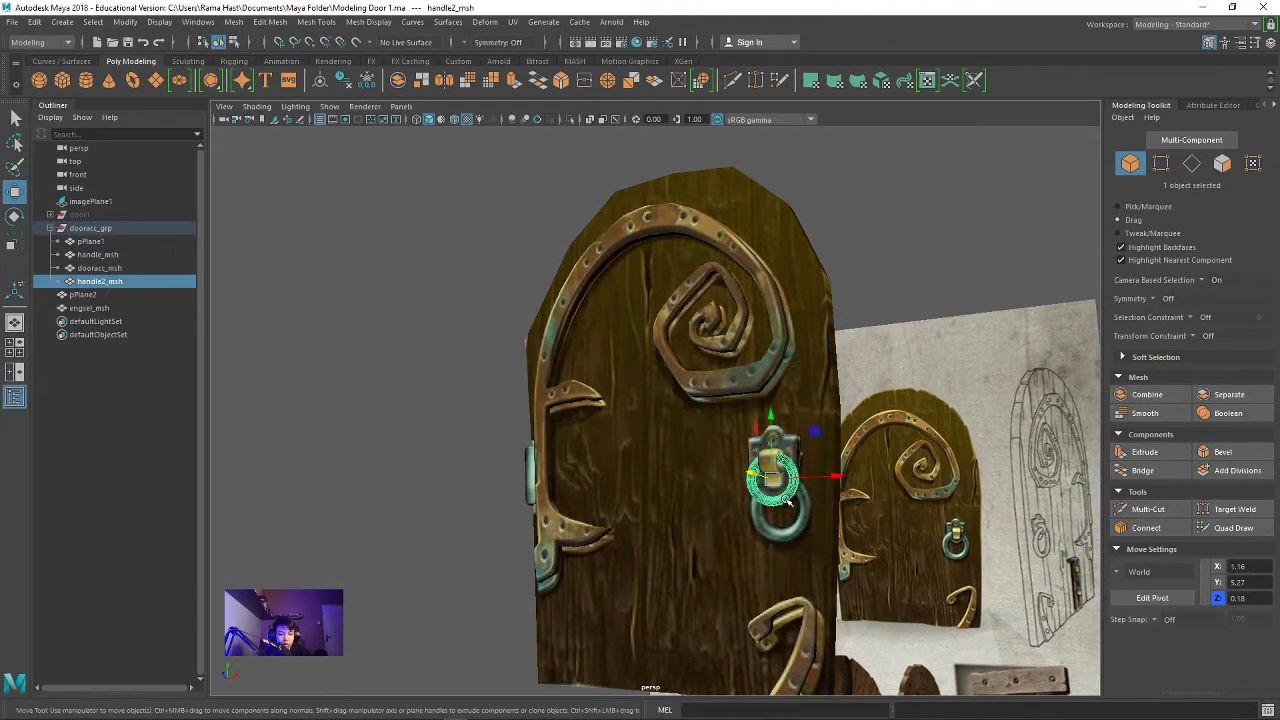
mouse_move(787, 491)
mouse_down()
mouse_move(800, 478)
mouse_move(779, 498)
mouse_up()
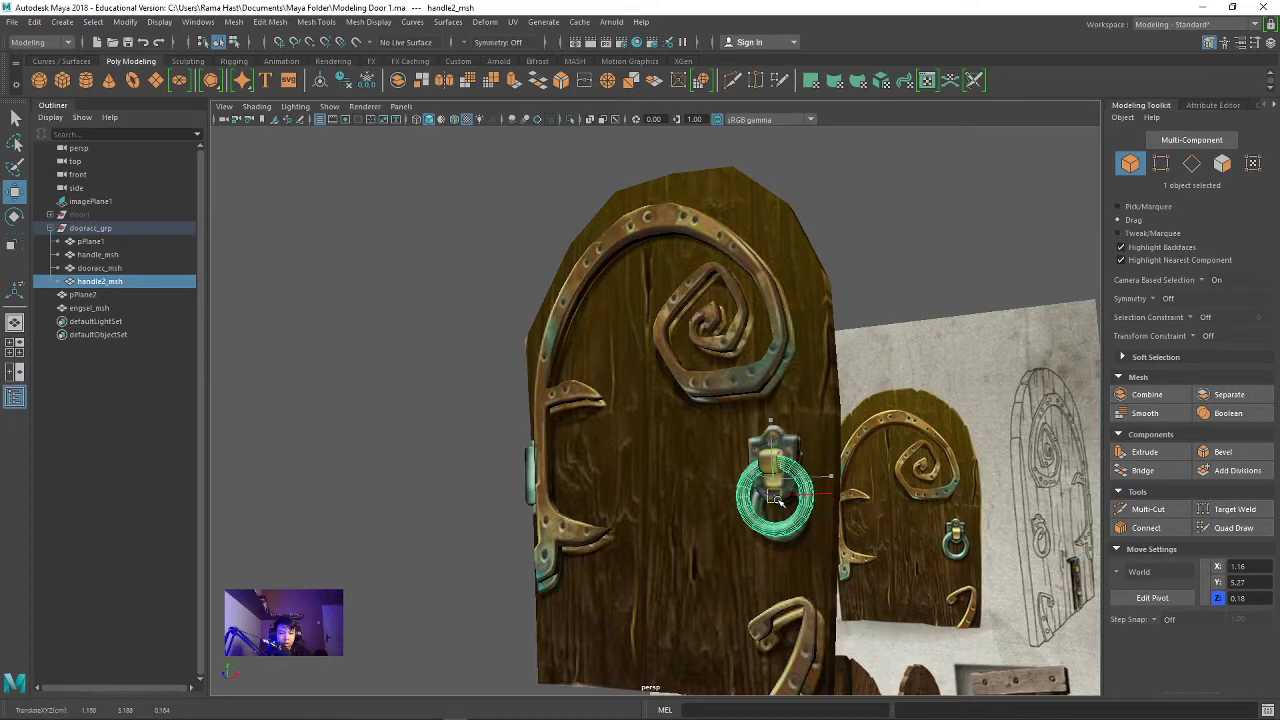
mouse_move(777, 500)
alt+mouse_down()
mouse_move(891, 486)
mouse_move(780, 508)
mouse_move(790, 517)
alt+mouse_up()
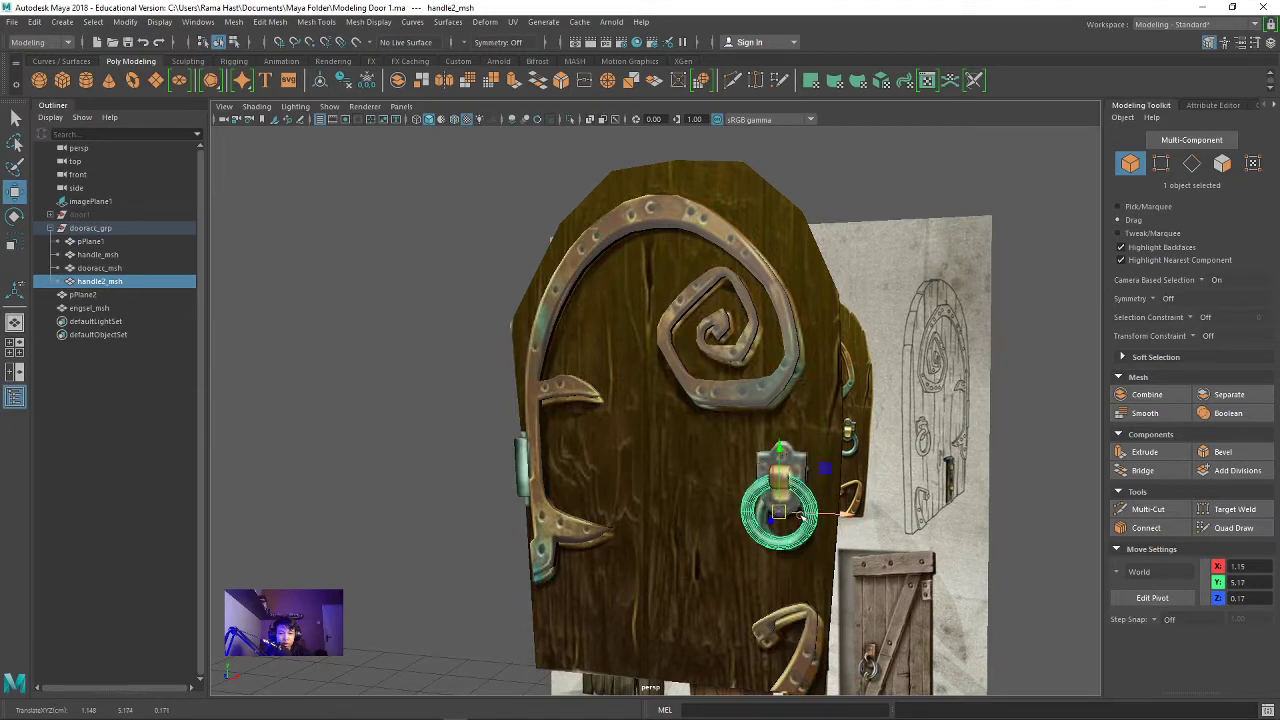
drag(795, 515, 848, 469)
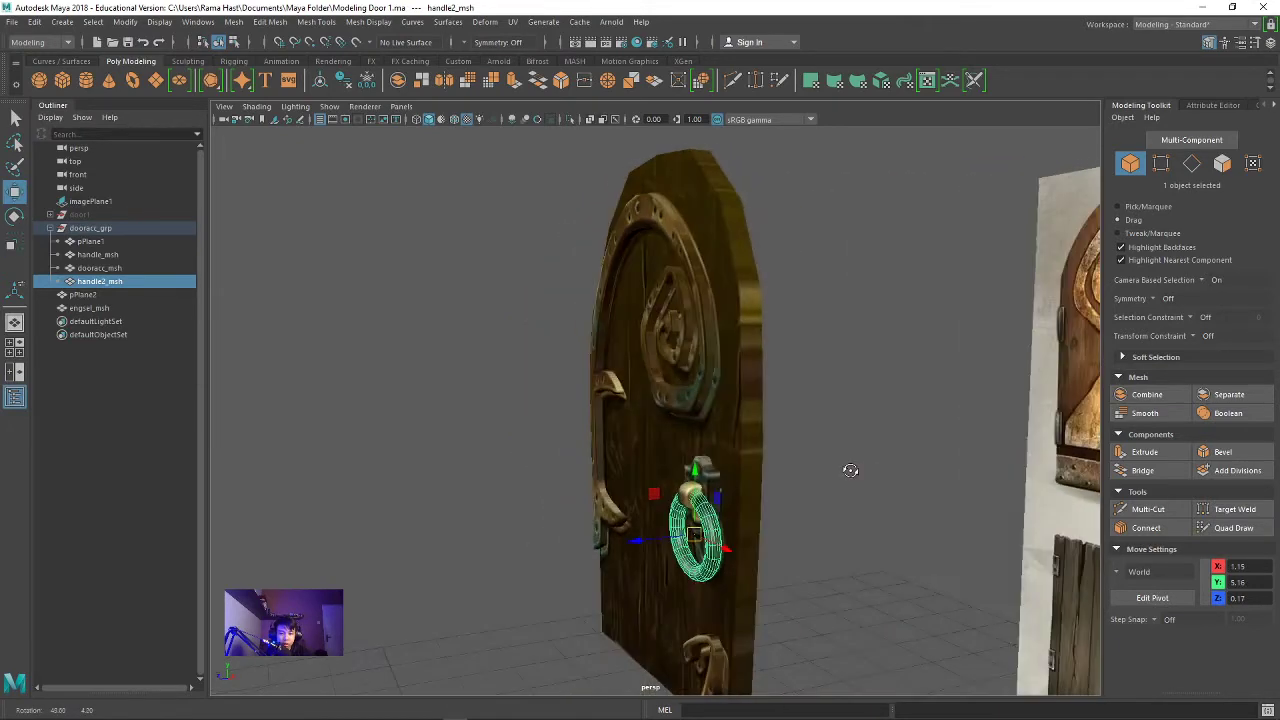
Step: Review the handle and ring from the front, then select the whole dooracc_grp group
click(688, 495)
key(r)
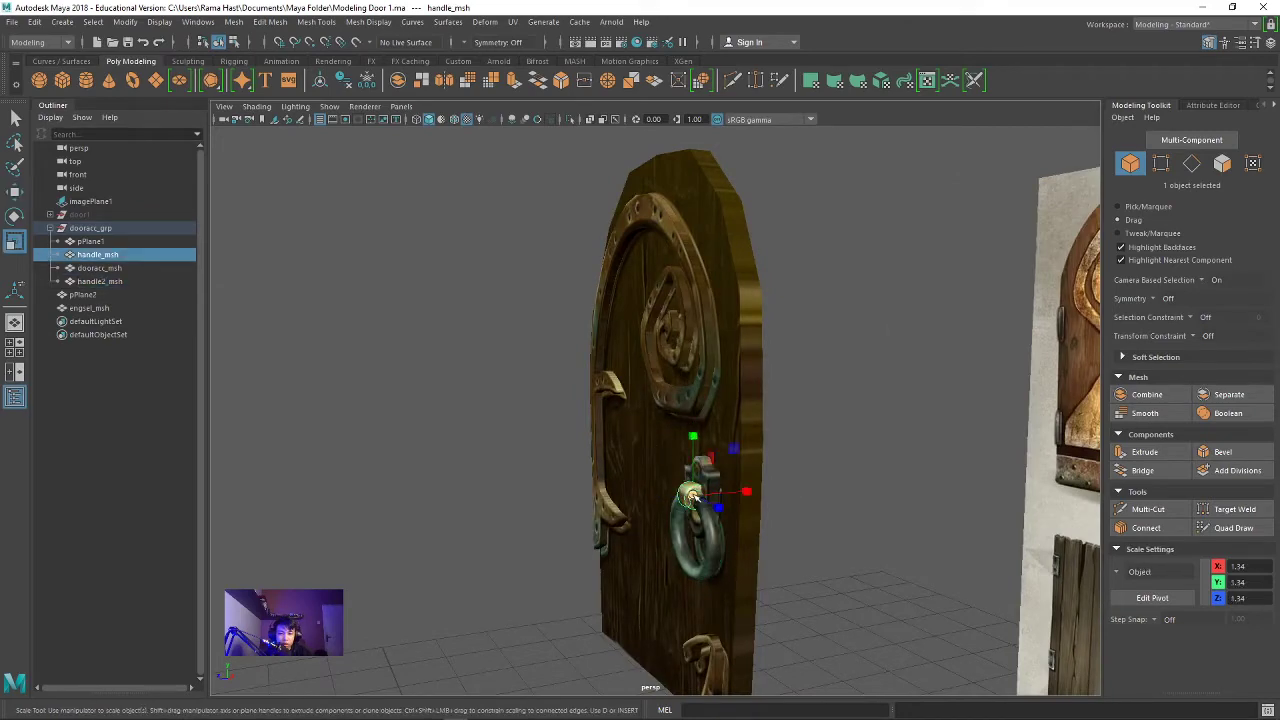
click(838, 495)
mouse_move(838, 495)
alt+mouse_down()
mouse_move(977, 494)
mouse_move(829, 506)
mouse_move(777, 491)
mouse_move(786, 466)
mouse_move(868, 474)
mouse_move(806, 522)
alt+mouse_up()
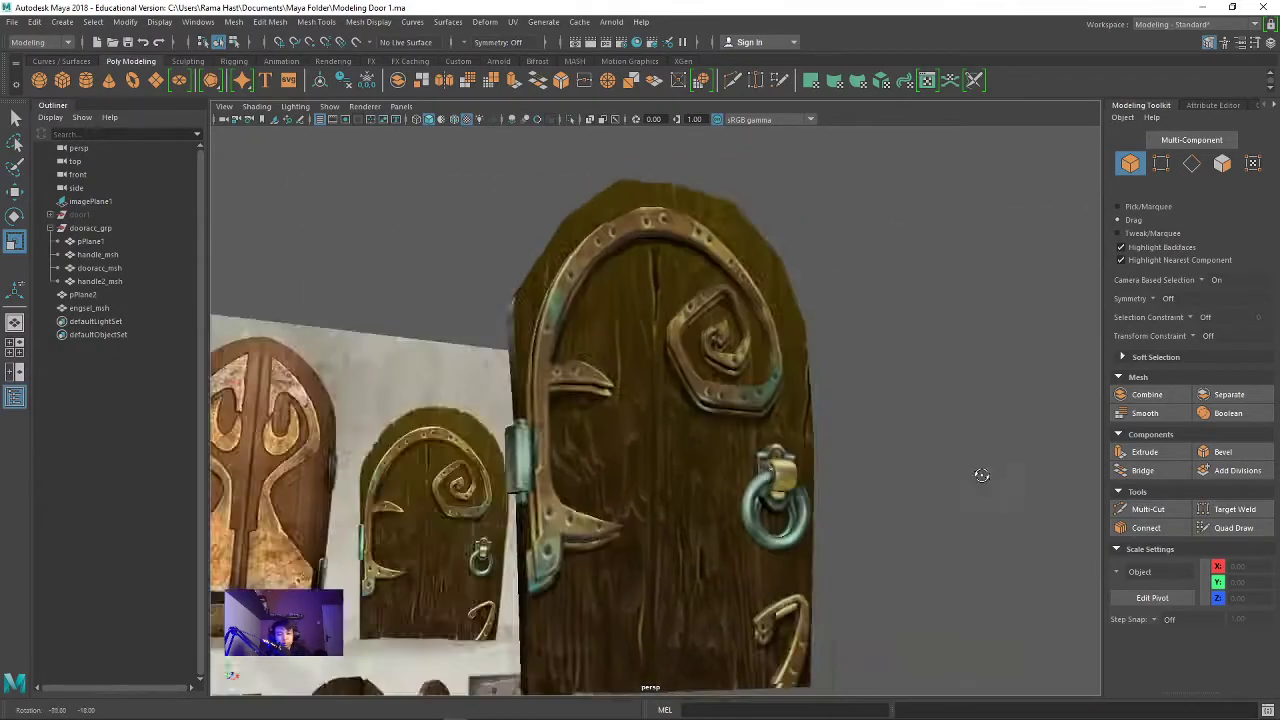
click(806, 522)
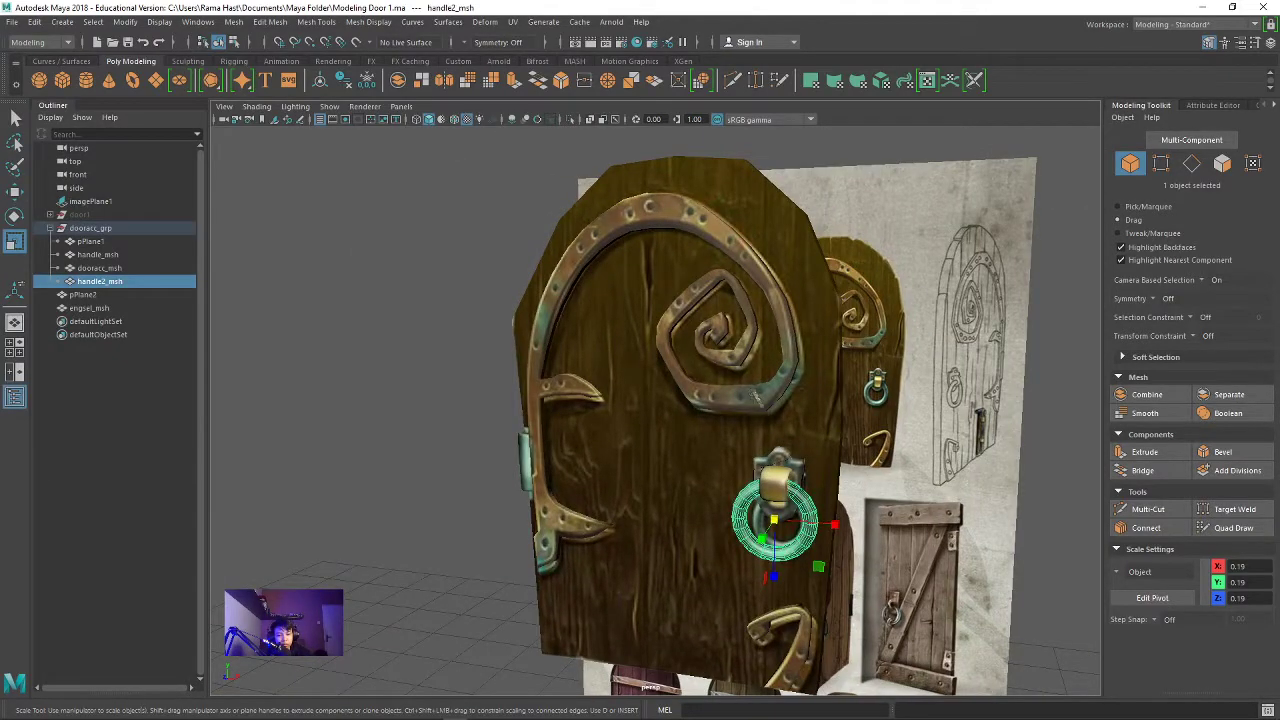
click(872, 445)
click(75, 229)
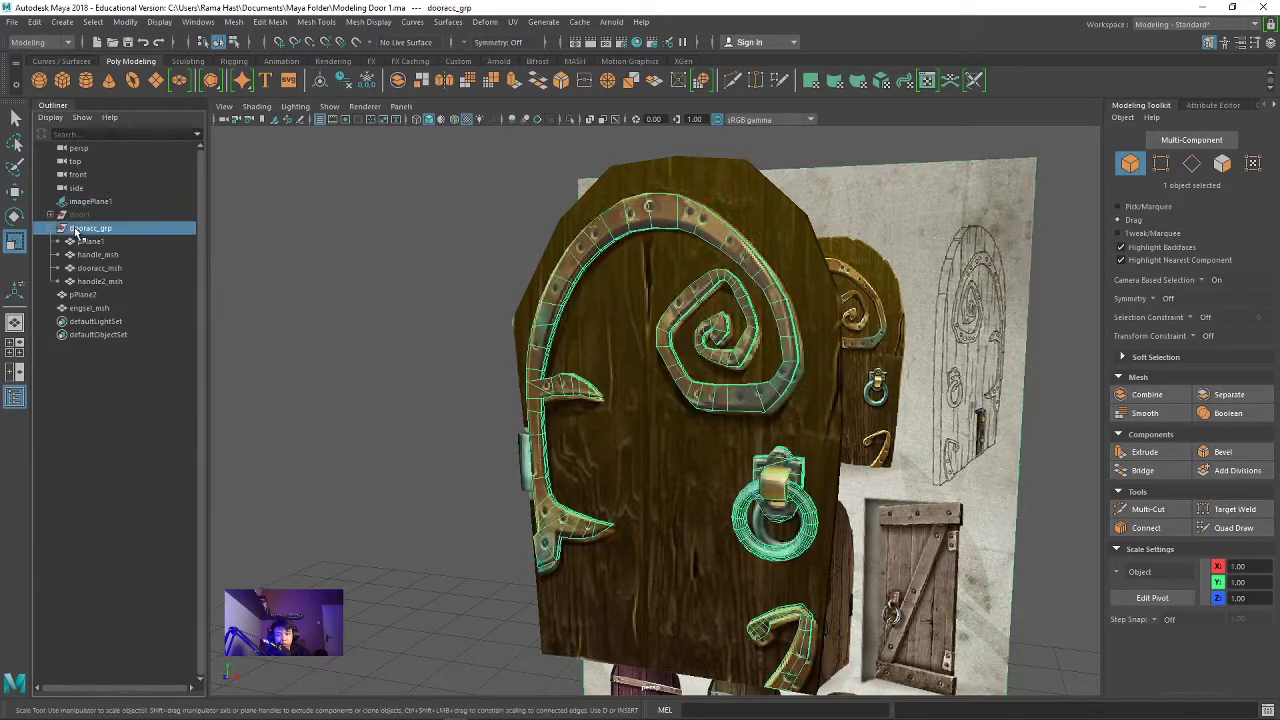
Step: Adjust dooracc_grp's pivot via the Modify menu and move the group slightly
click(15, 190)
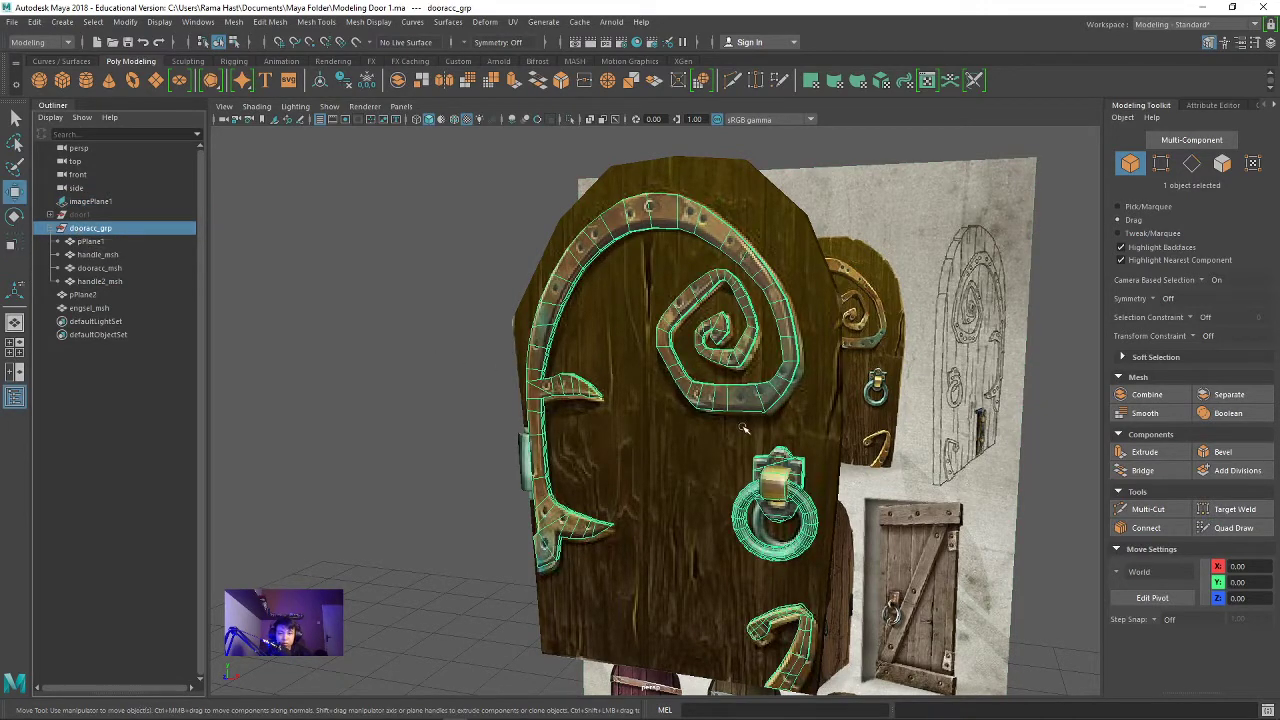
key(f)
key(r)
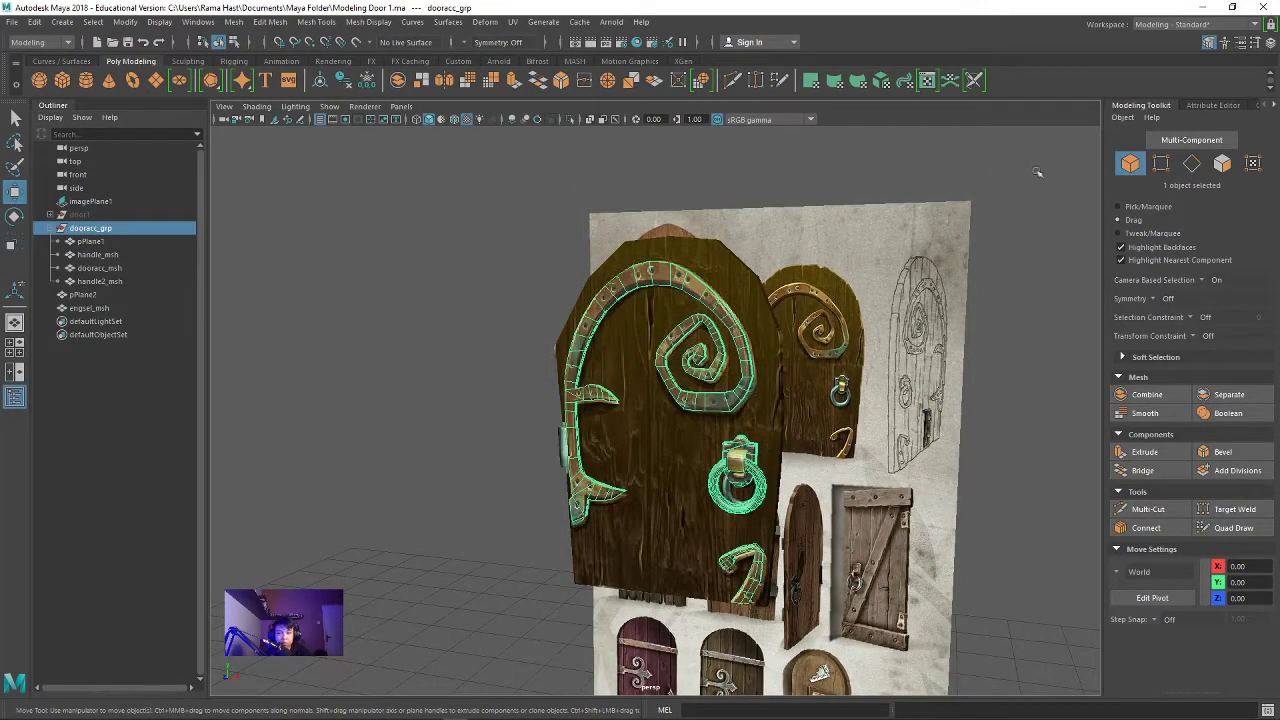
alt+drag(700, 452, 611, 627)
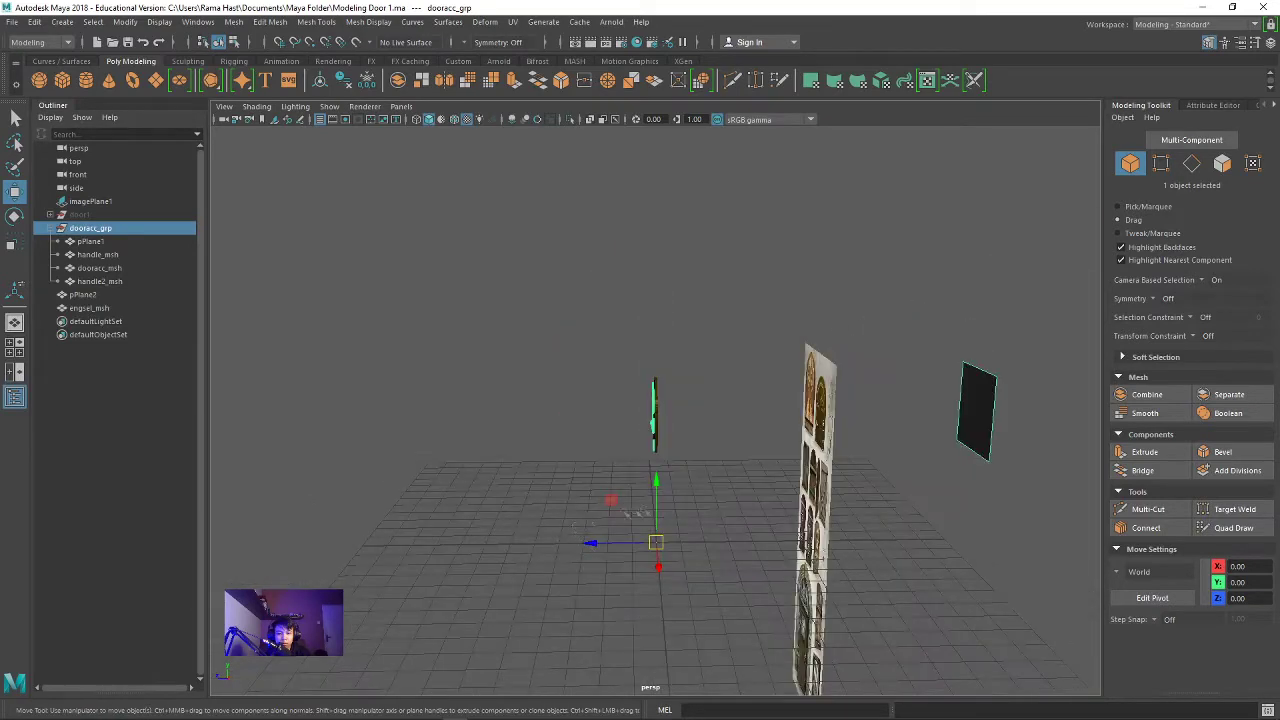
click(125, 22)
click(178, 134)
mouse_move(760, 330)
alt+mouse_down()
mouse_move(824, 318)
mouse_move(780, 336)
alt+mouse_up()
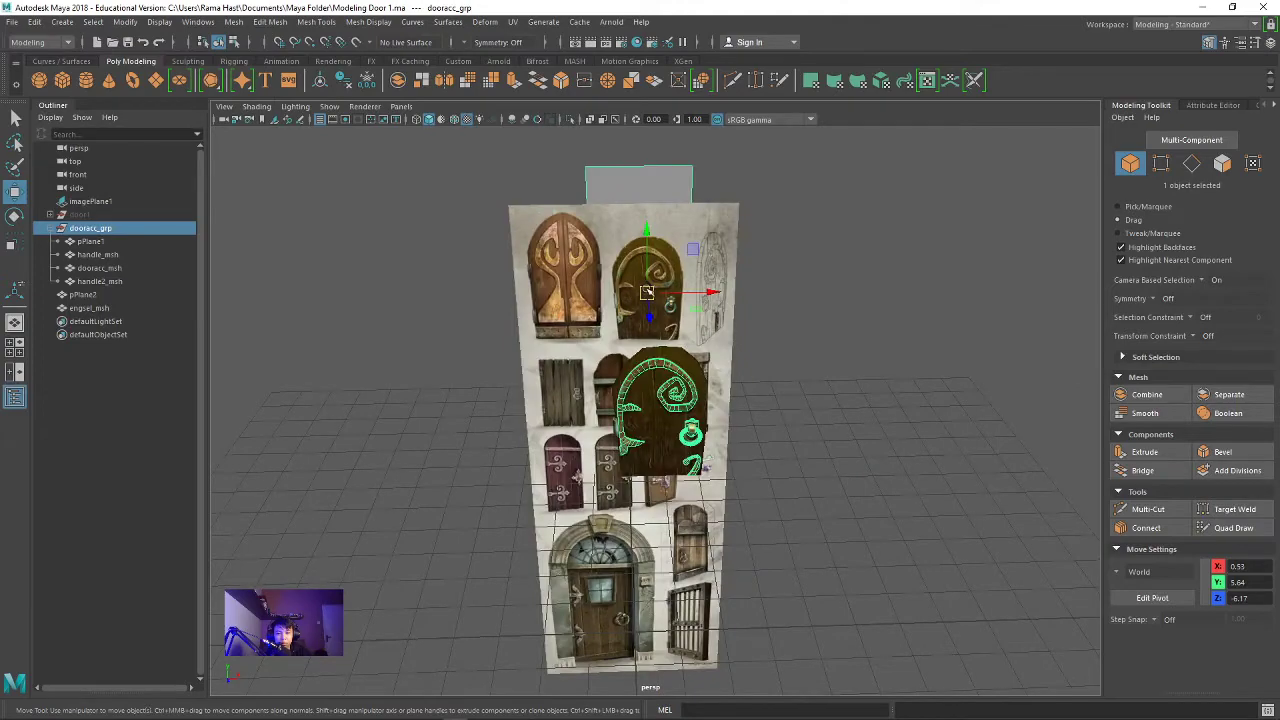
drag(647, 291, 649, 290)
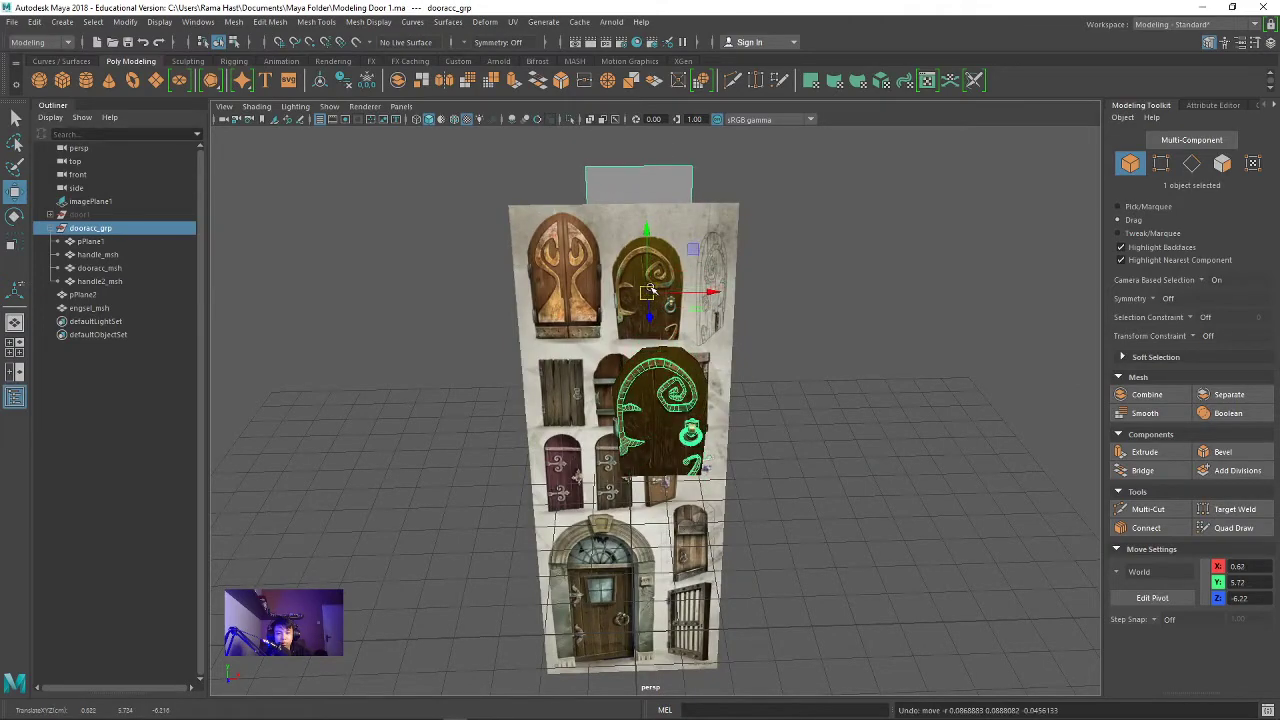
Step: Select the door pieces and nudge the door trim slightly along its height
drag(602, 342, 737, 497)
key(f)
mouse_move(771, 414)
alt+mouse_down()
mouse_move(851, 433)
mouse_move(766, 437)
mouse_move(800, 440)
alt+mouse_up()
click(655, 430)
click(920, 500)
mouse_move(920, 500)
alt+mouse_down()
mouse_move(936, 513)
mouse_move(726, 308)
alt+mouse_up()
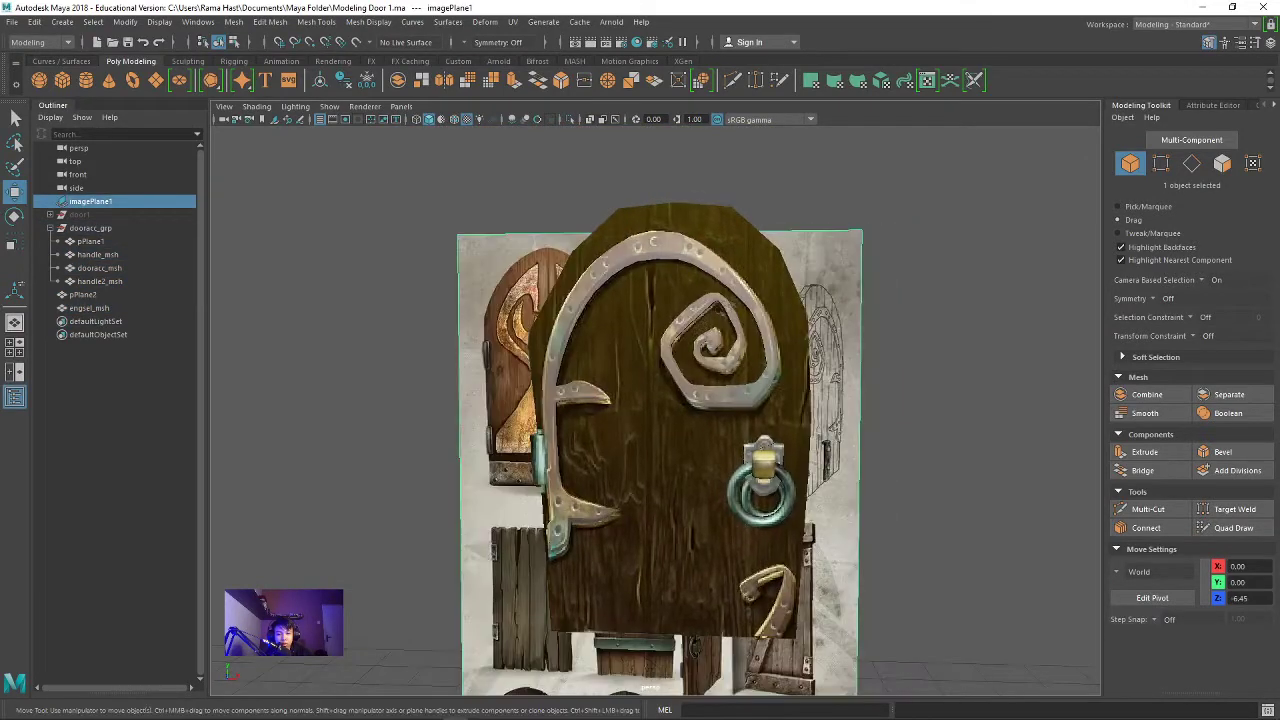
click(736, 300)
drag(660, 412, 668, 410)
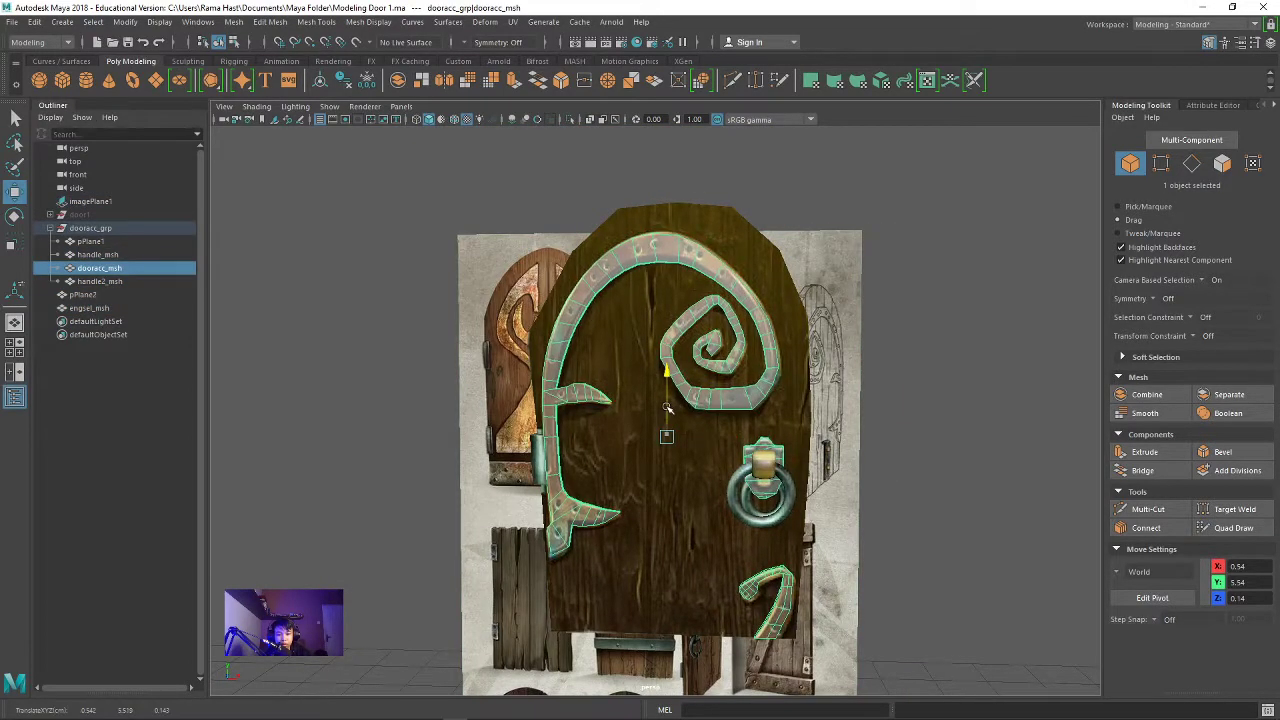
Step: Lower the handle and ring knocker together and shift them slightly right
click(758, 462)
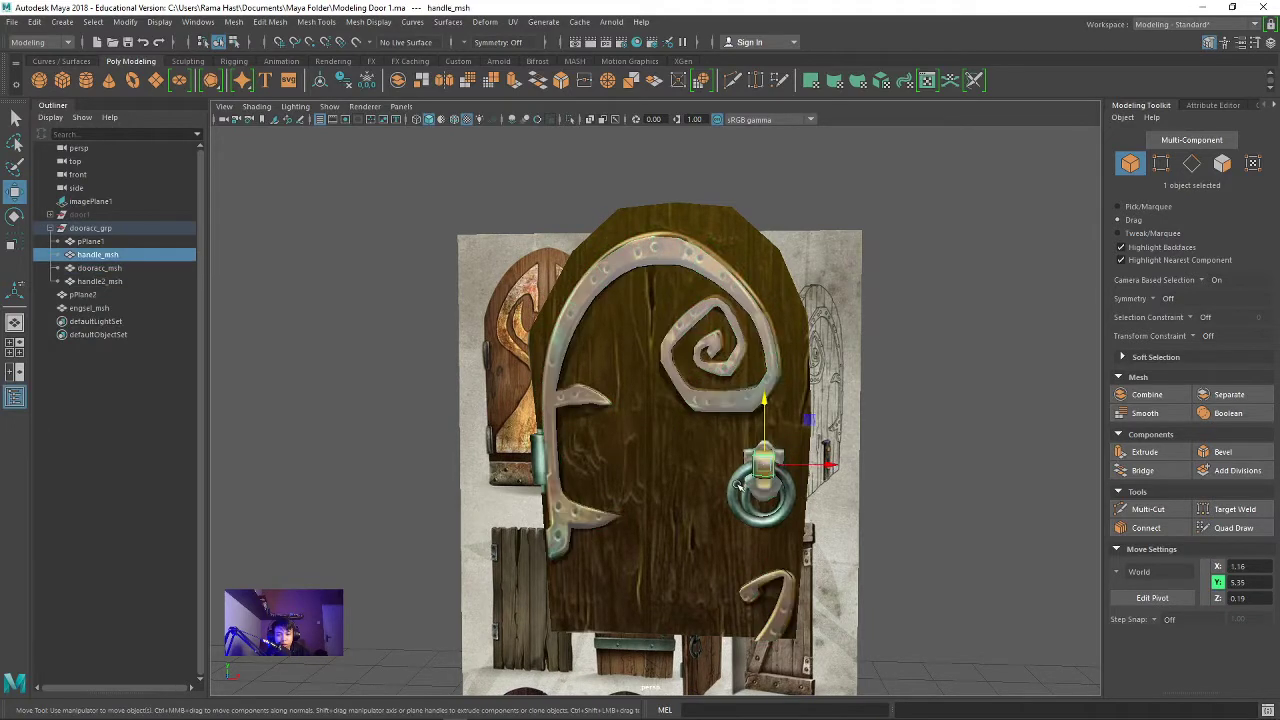
shift+click(740, 482)
drag(763, 446, 764, 452)
drag(792, 500, 797, 499)
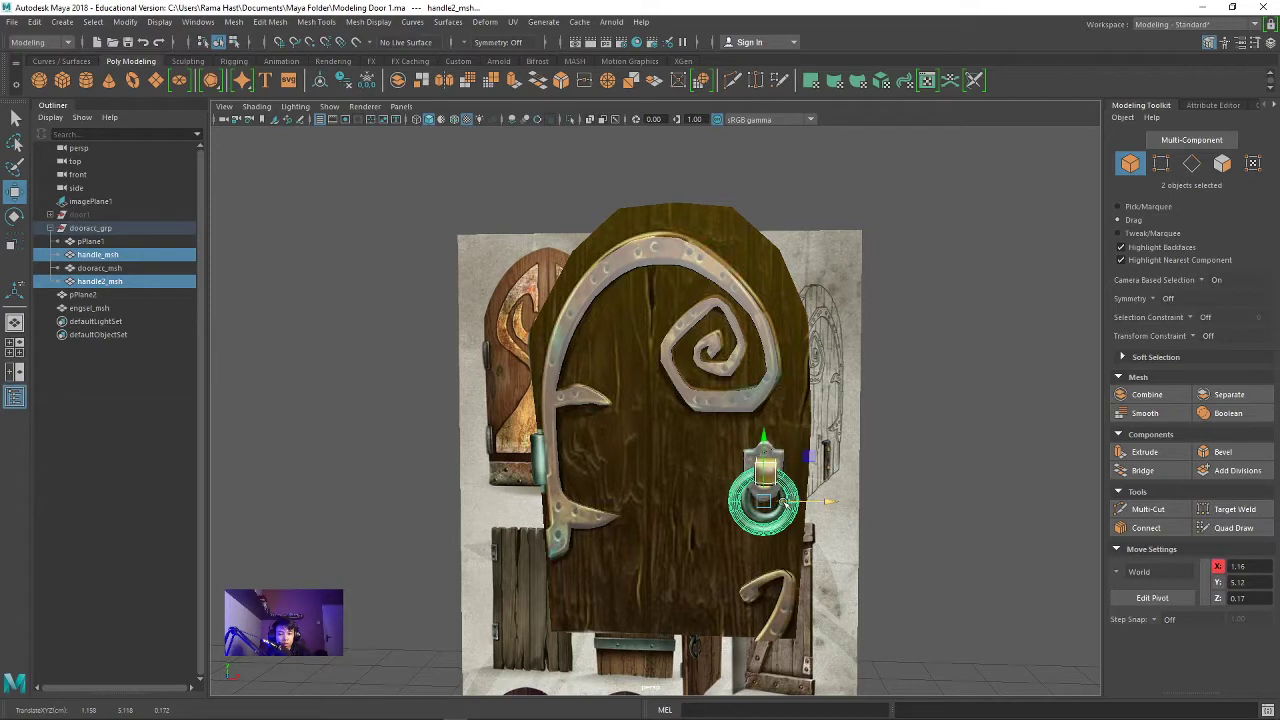
Step: Shrink the ring knocker slightly and lower it to about Y 5.12
click(876, 553)
click(783, 528)
key(r)
drag(764, 498, 752, 485)
key(w)
scroll(752, 485, up, 3)
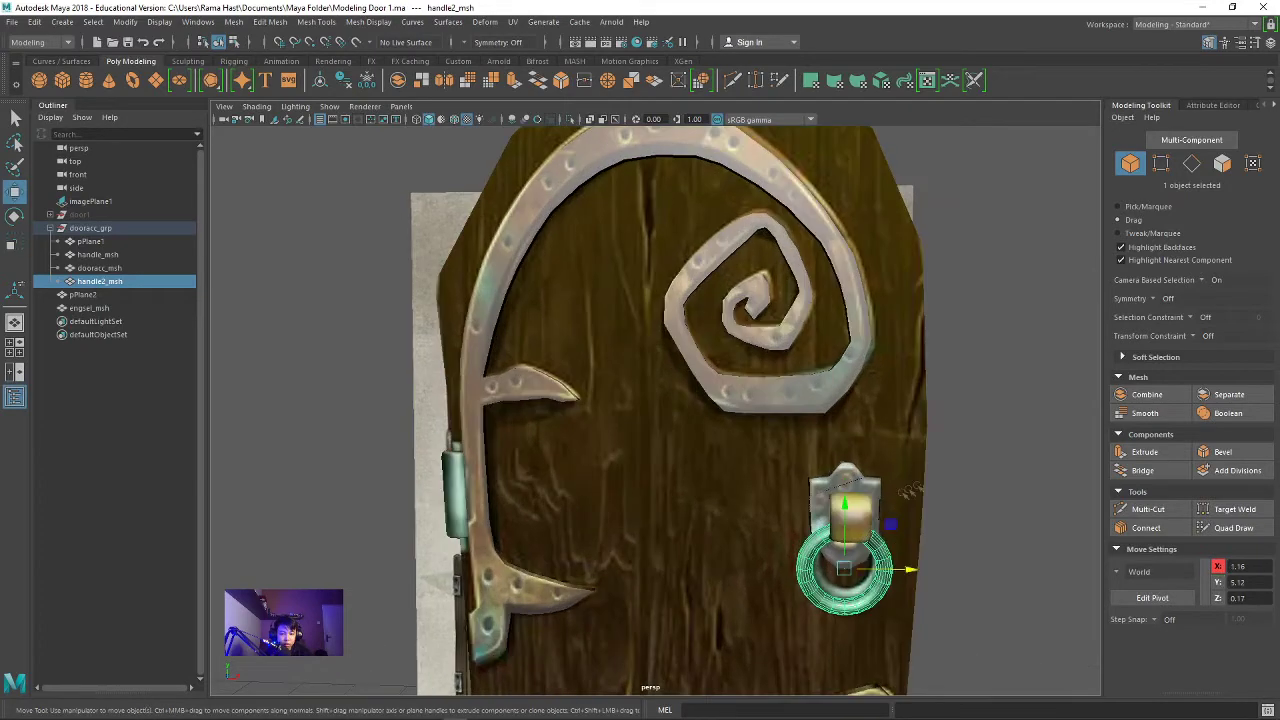
scroll(720, 480, up, 3)
scroll(626, 474, up, 3)
drag(588, 530, 590, 537)
Step: Lower the handle to about Y 5.31, then clear the selection and view the door's side
click(586, 455)
drag(590, 440, 593, 458)
click(800, 430)
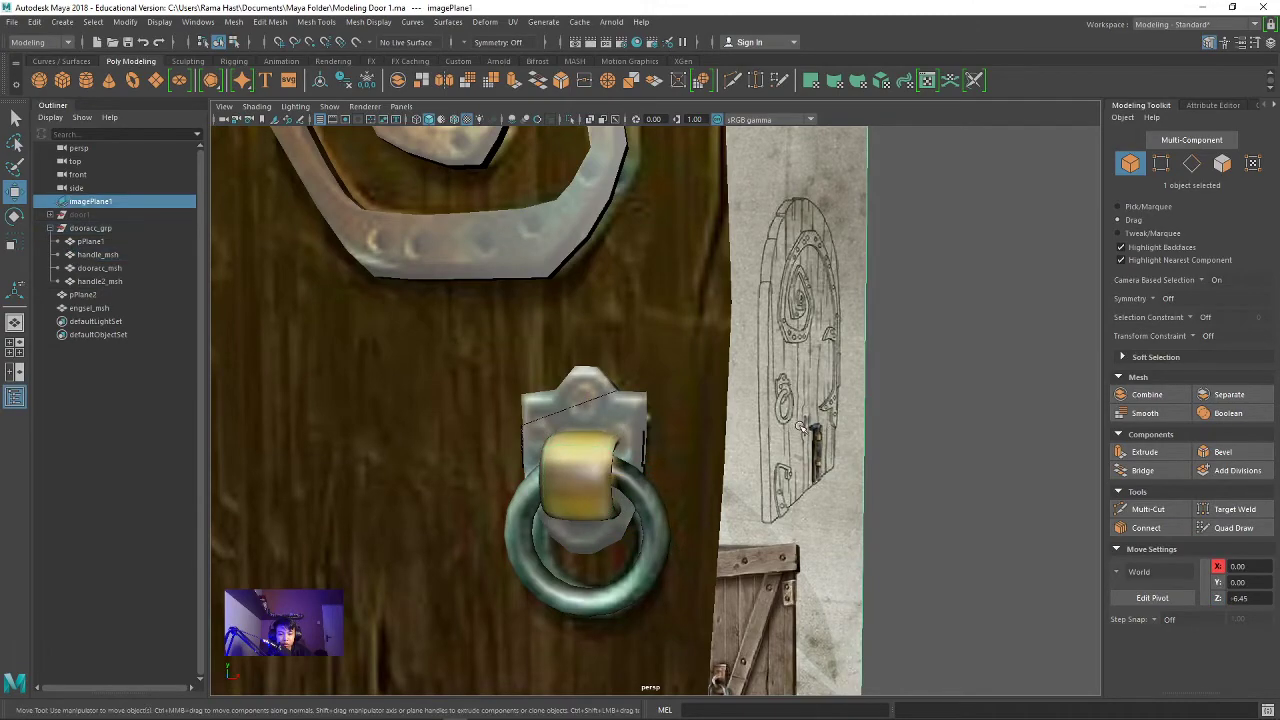
scroll(880, 420, down, 5)
click(906, 416)
mouse_move(906, 416)
alt+mouse_down()
mouse_move(984, 411)
mouse_move(920, 397)
mouse_move(848, 407)
alt+mouse_up()
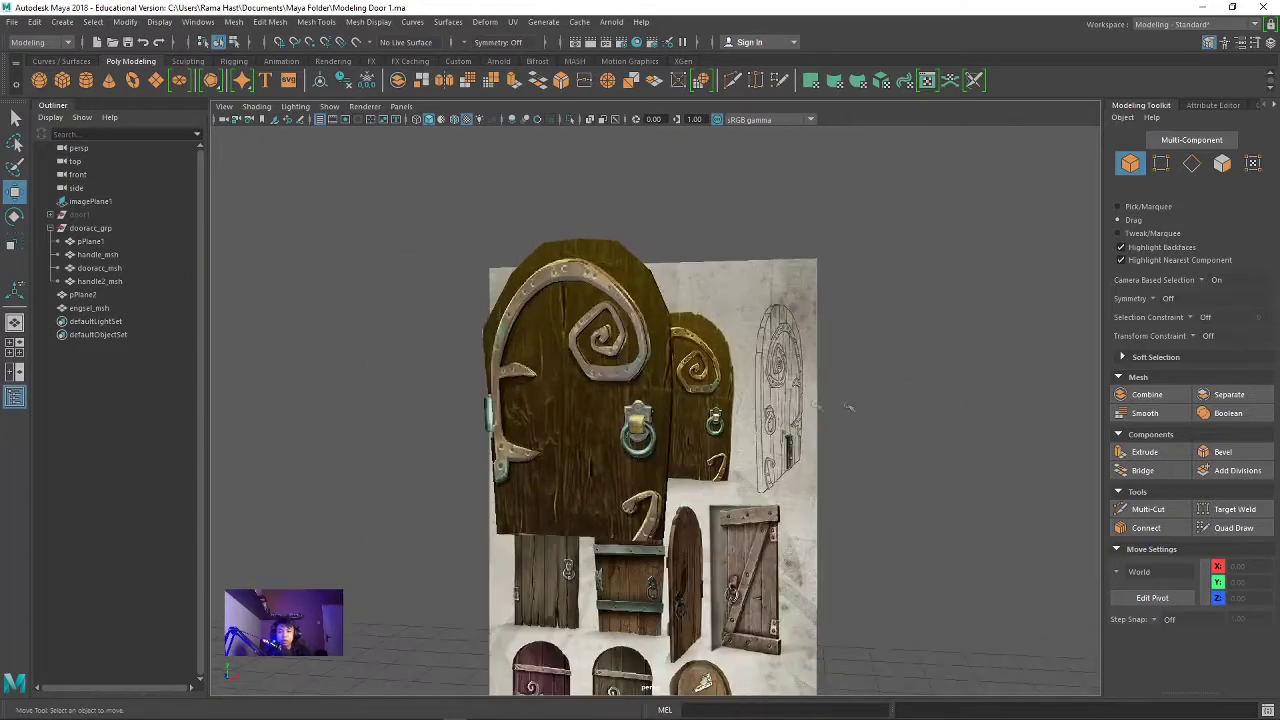
Step: Rename the door body plane pPlane2 in the Outliner
click(97, 296)
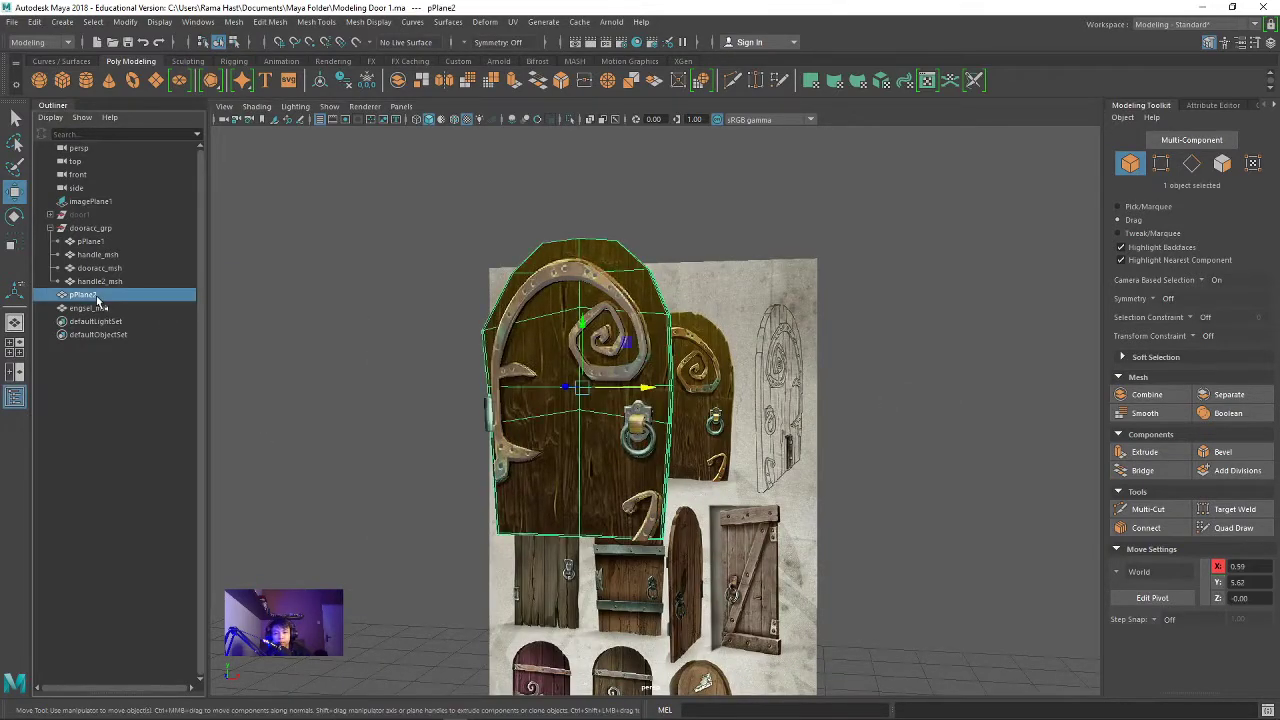
double_click(95, 297)
text(doorbody_msh)
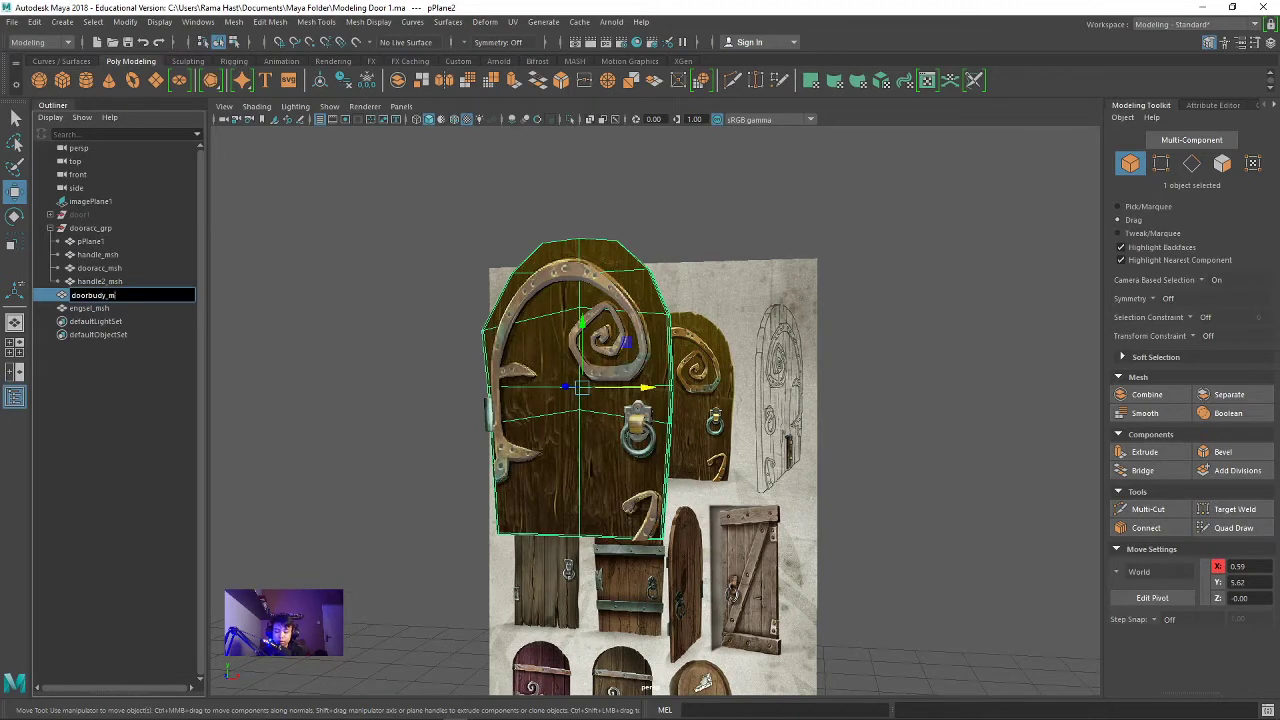
click(91, 309)
Step: Parent the hinge mesh engsel_msh under dooracc_grp in the Outliner
click(92, 296)
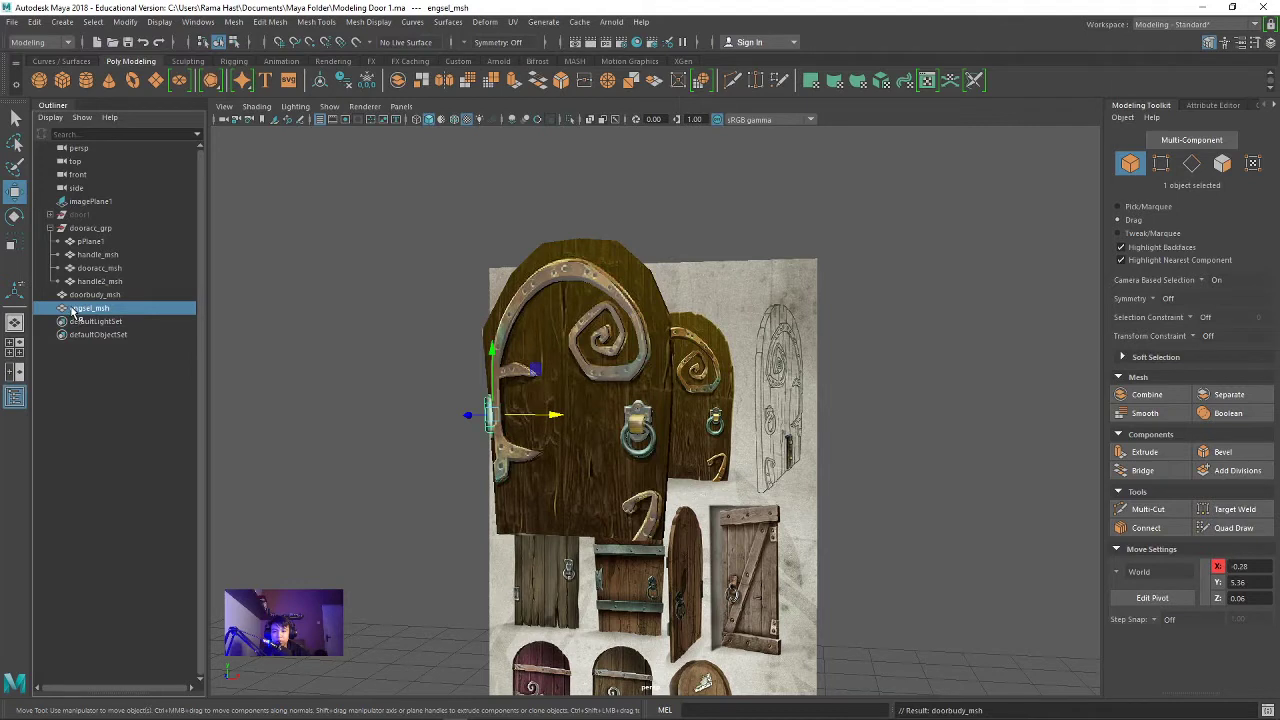
middle_drag(63, 313, 71, 230)
middle_drag(74, 236, 76, 238)
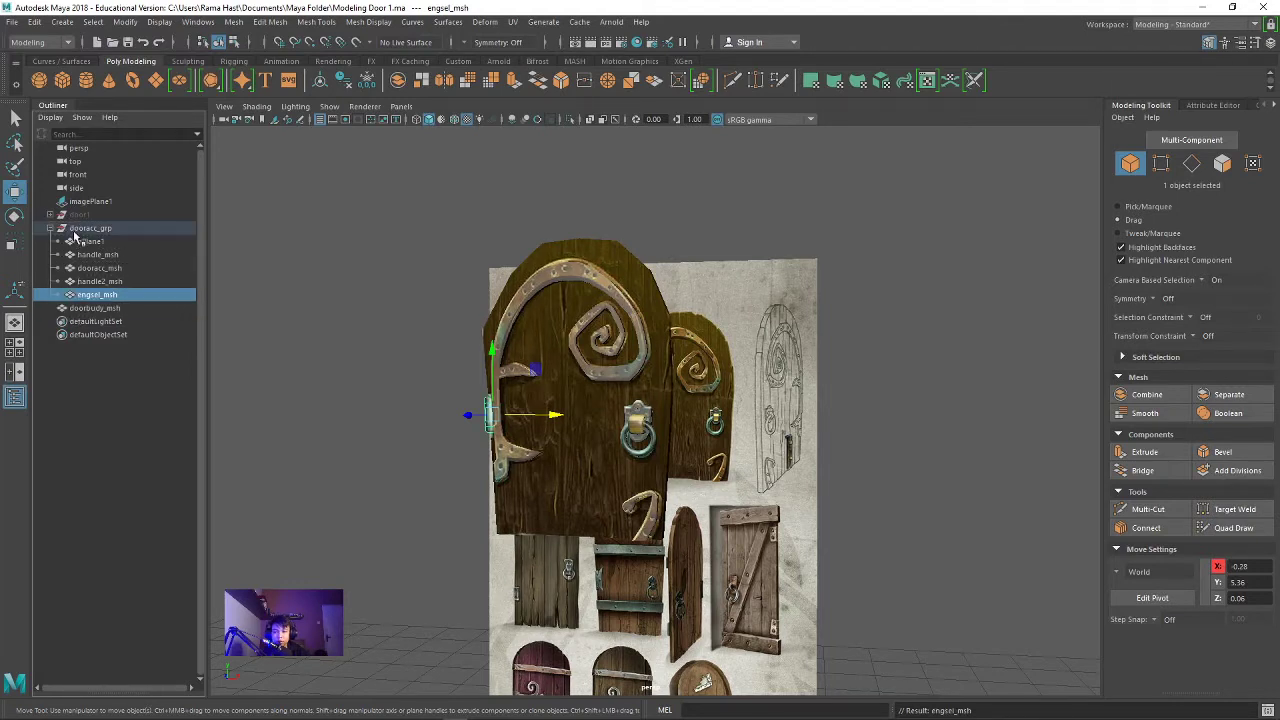
click(200, 345)
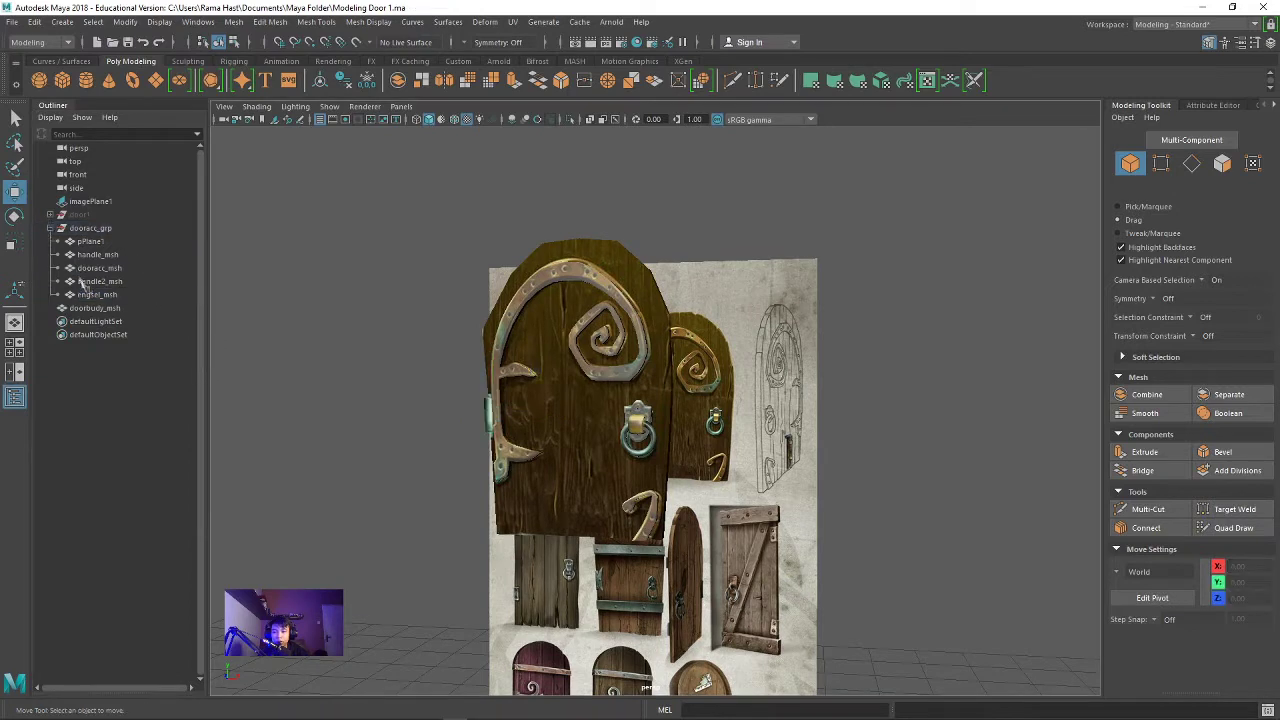
click(96, 294)
click(50, 228)
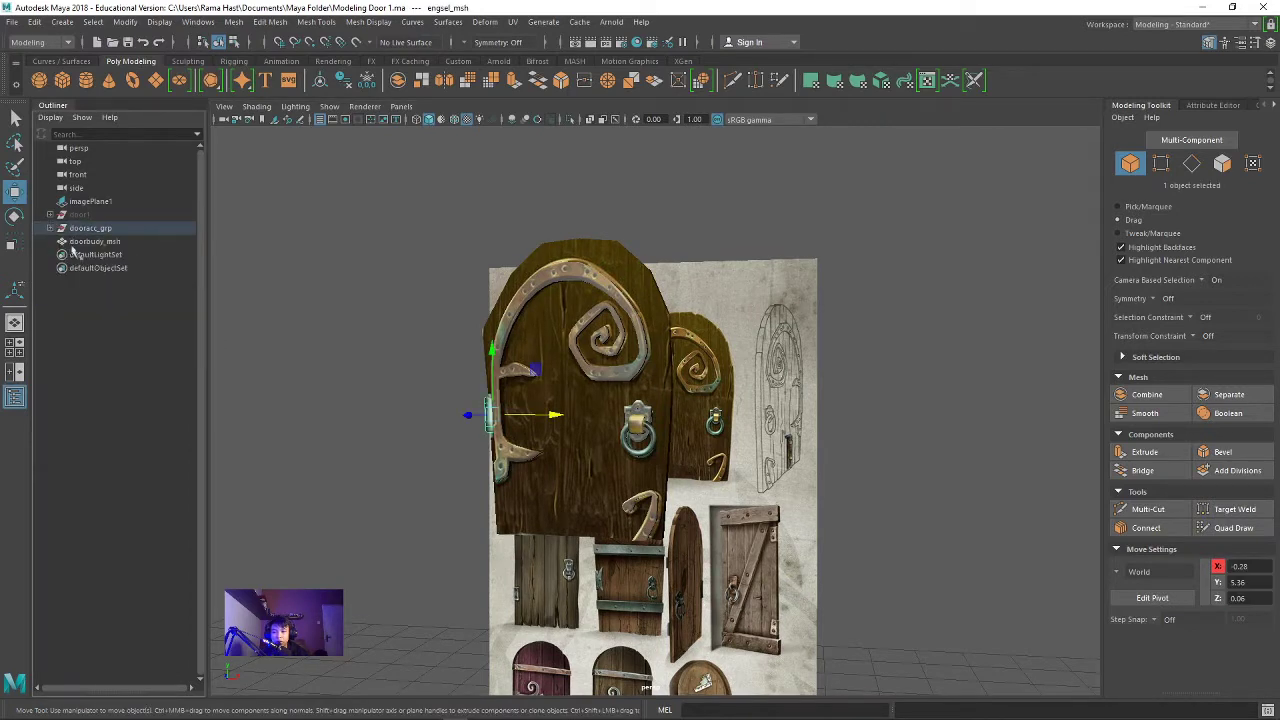
Step: Group the door body mesh into group1 and begin renaming it Door
click(90, 242)
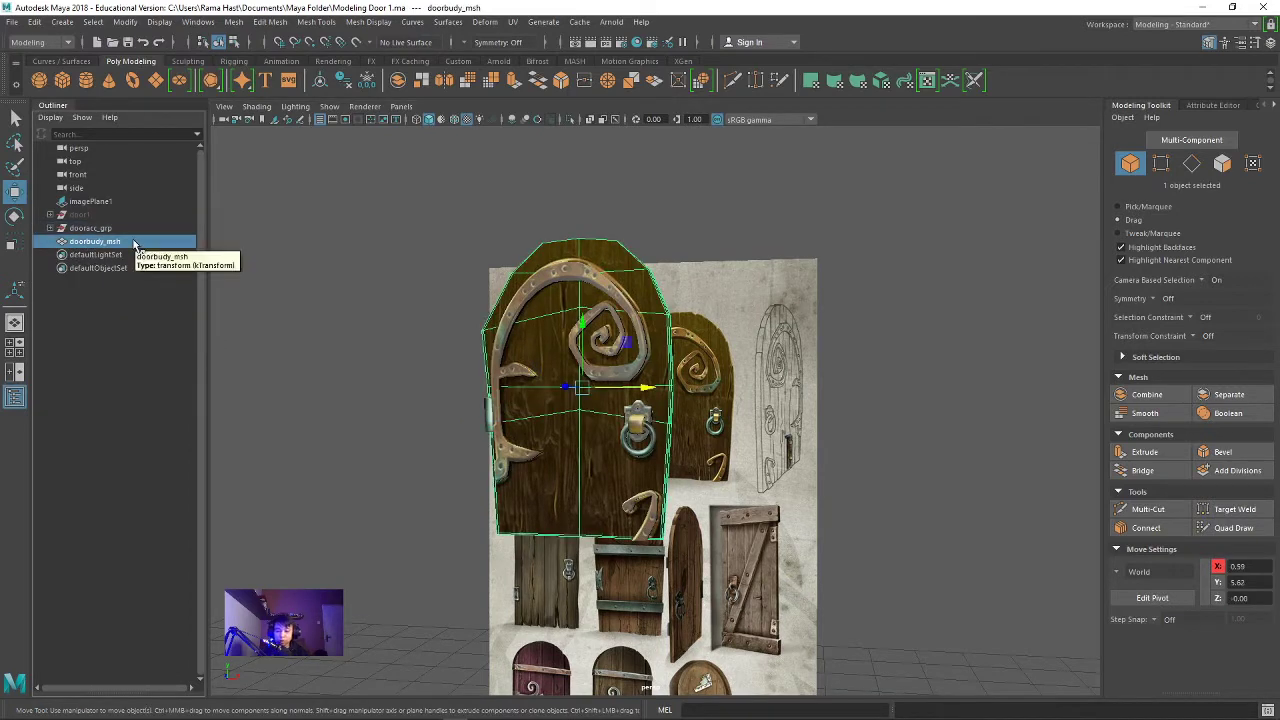
key(ctrl+g)
double_click(82, 242)
text(Dorr)
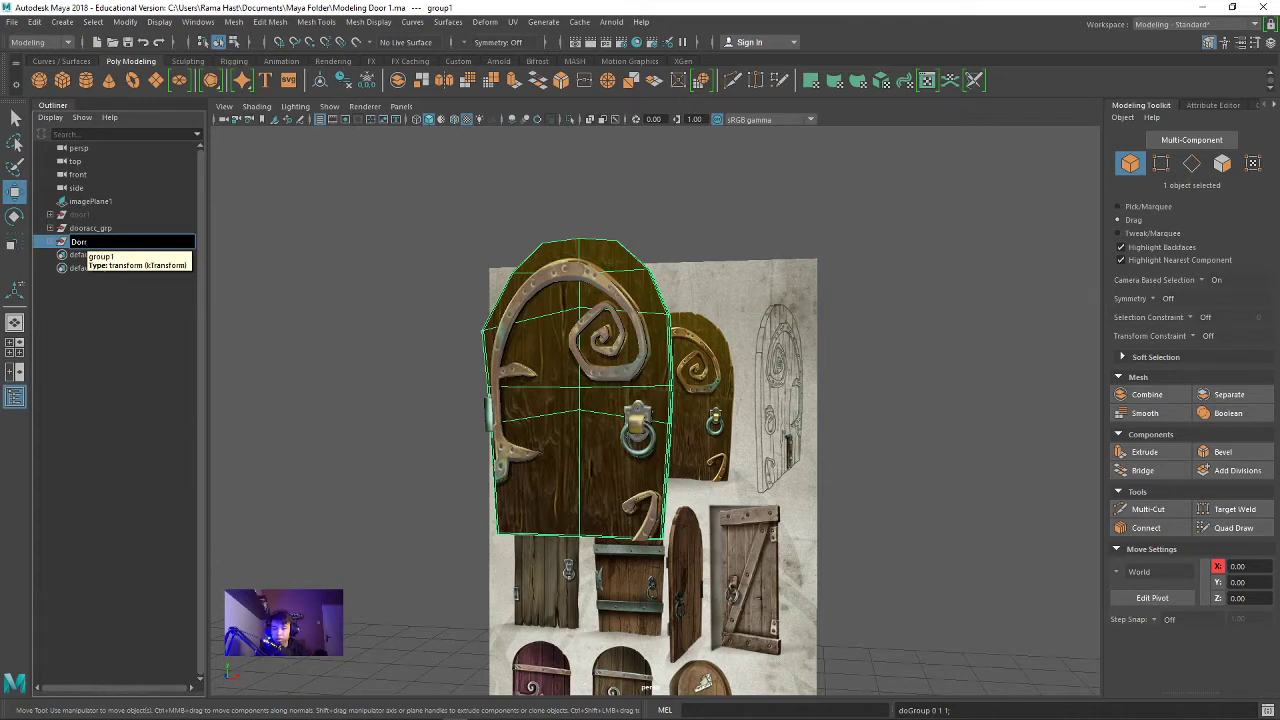
Step: Undo the Door rename and rename group1 to doorbody instead
key(ctrl+z)
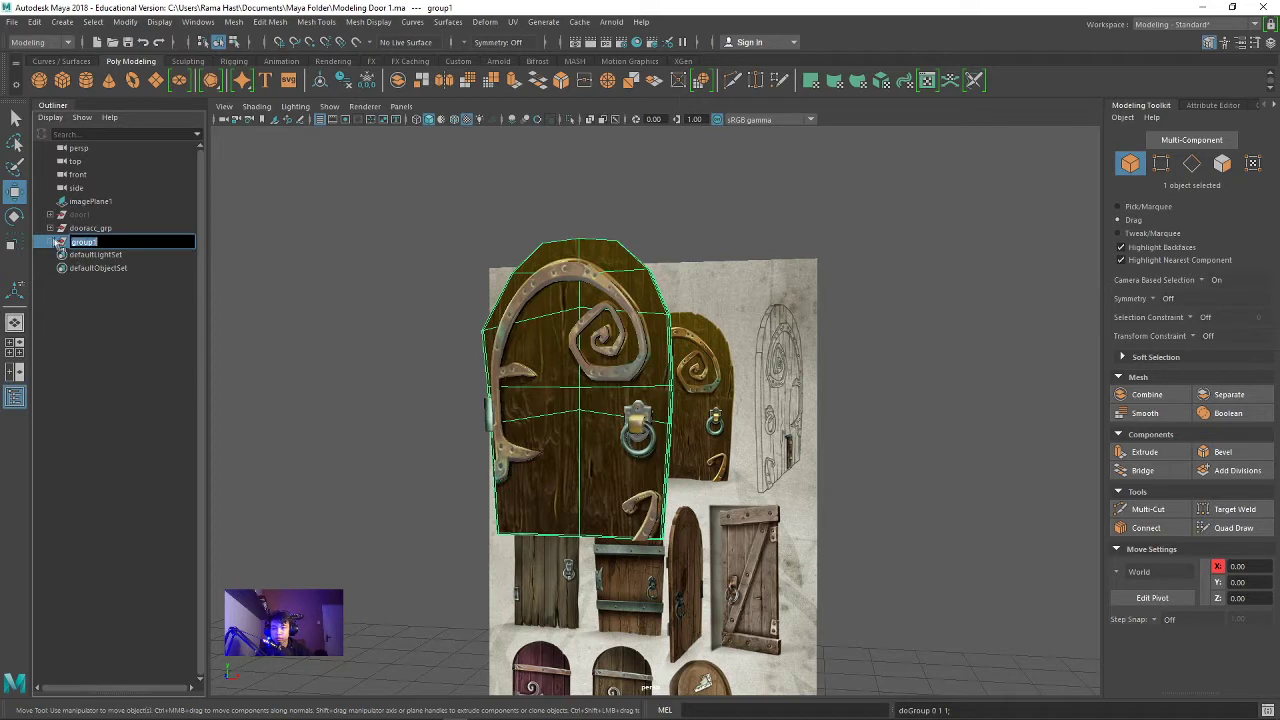
click(52, 242)
click(52, 242)
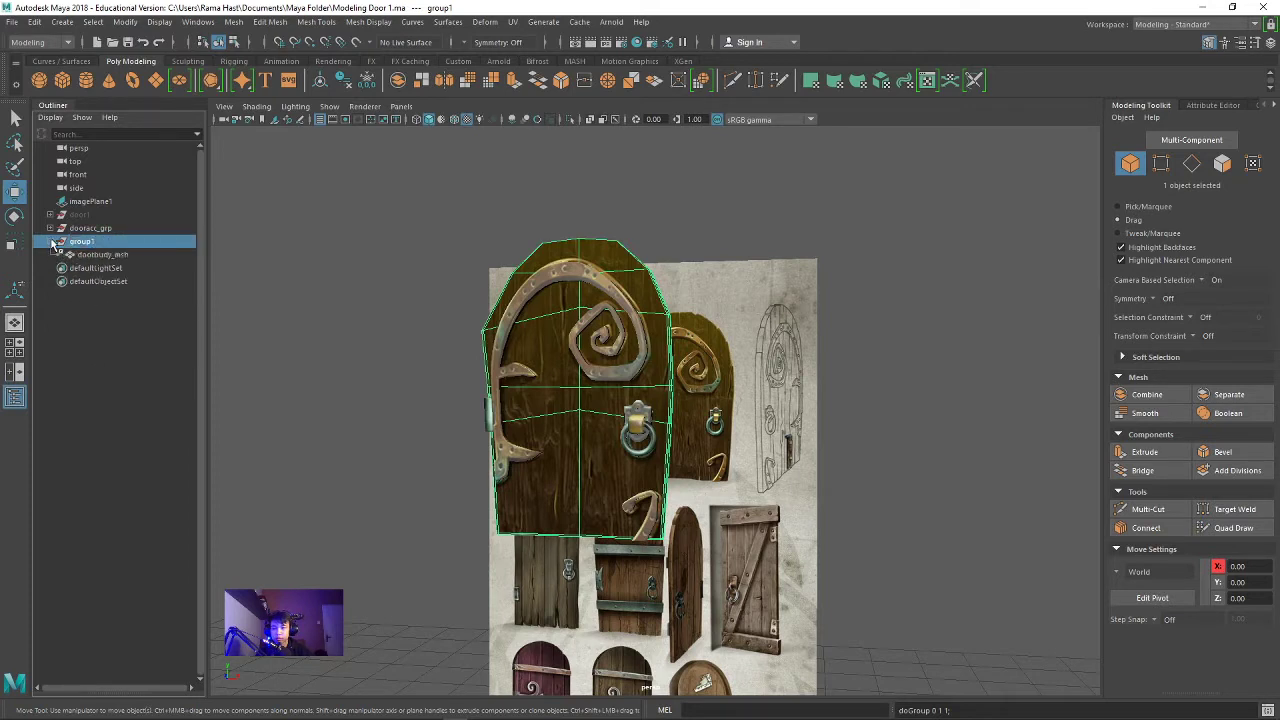
click(112, 255)
click(115, 243)
click(121, 228)
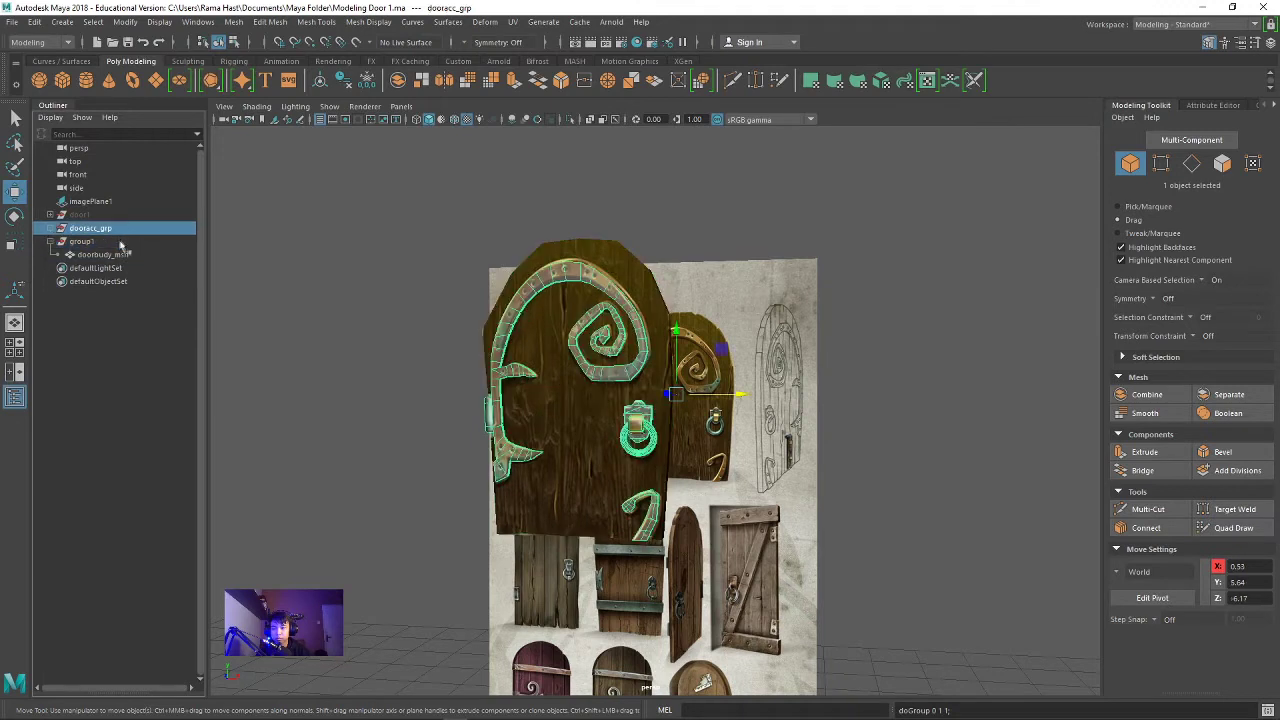
ctrl+click(118, 242)
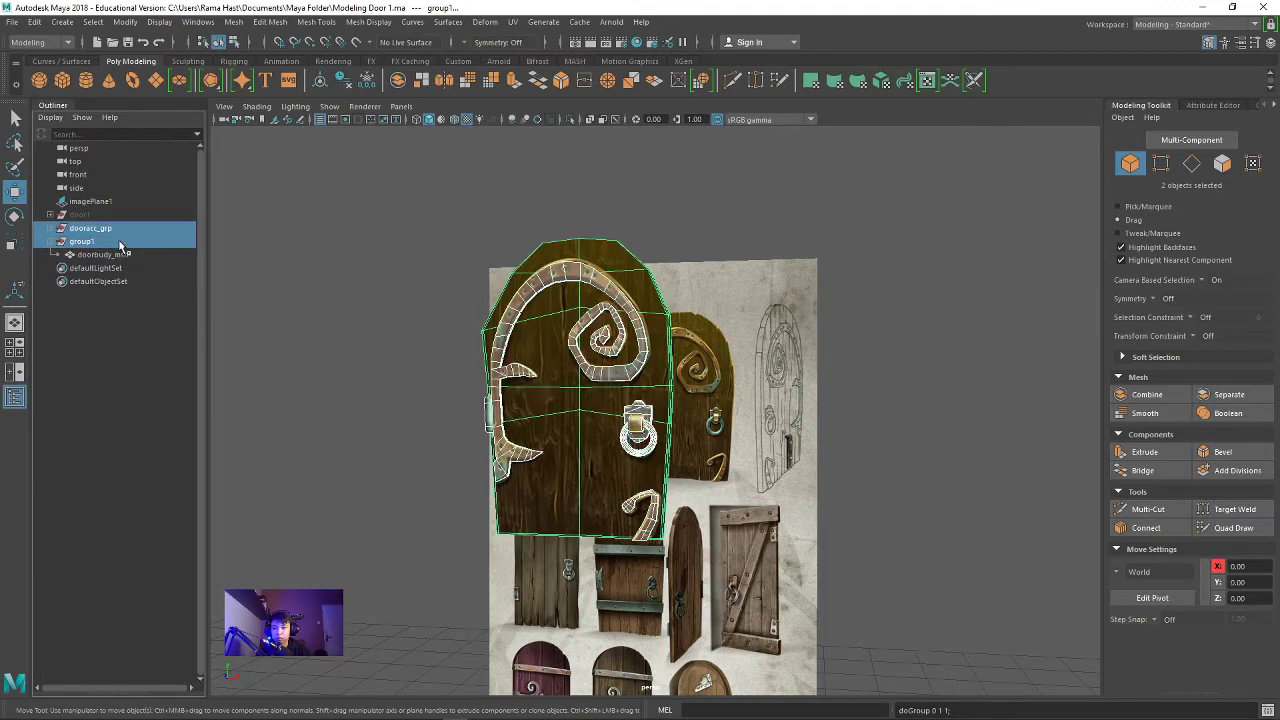
double_click(92, 242)
text(doorbody)
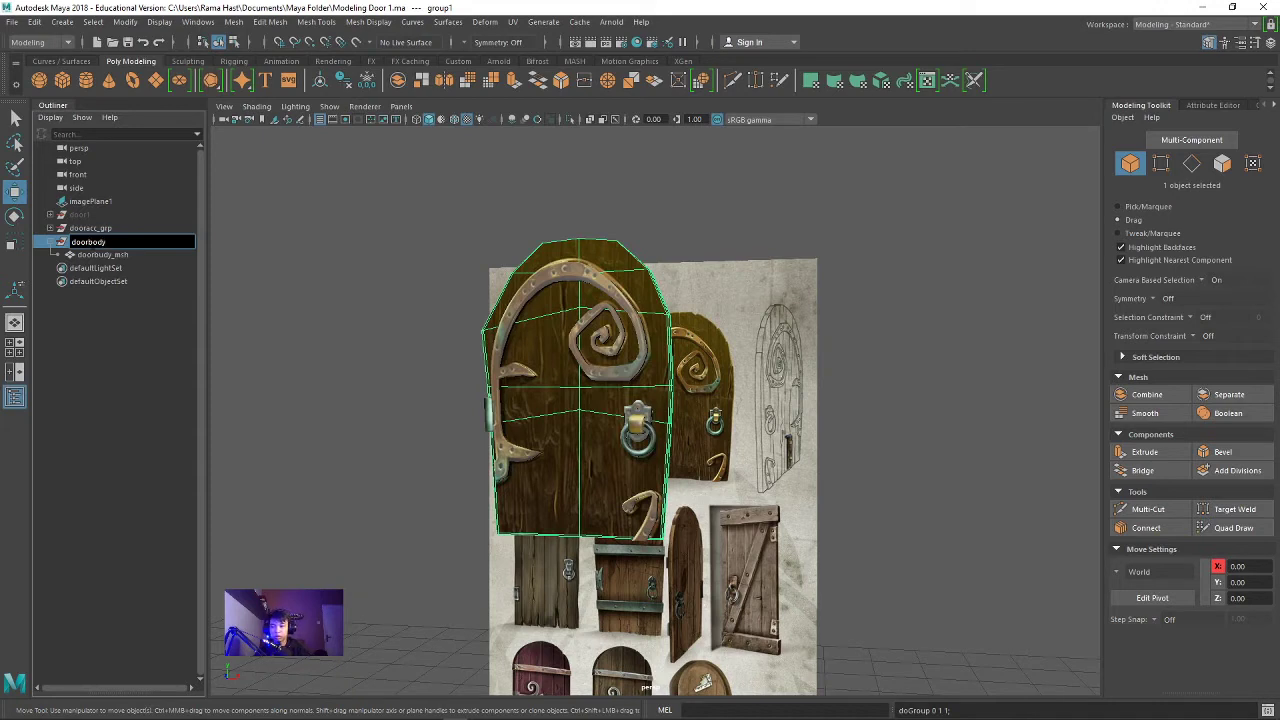
click(84, 337)
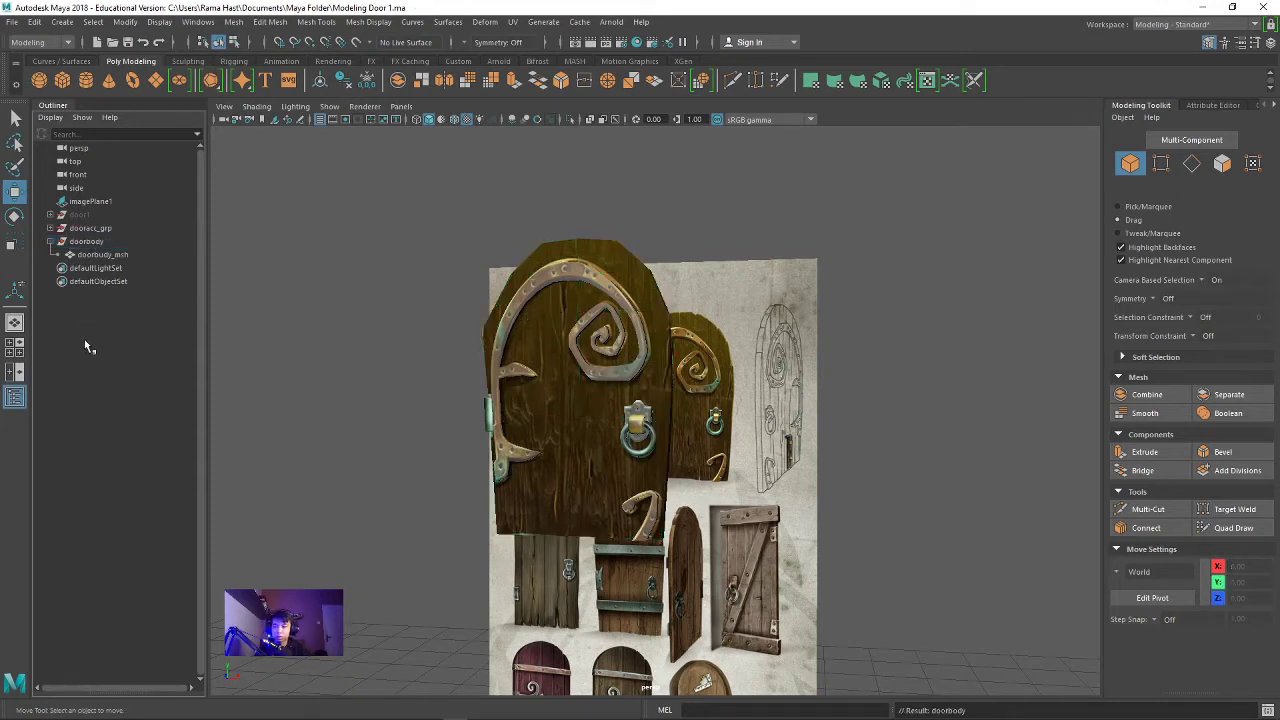
Step: Group doorbody and dooracc_grp under a new parent named door2
click(95, 242)
ctrl+click(105, 229)
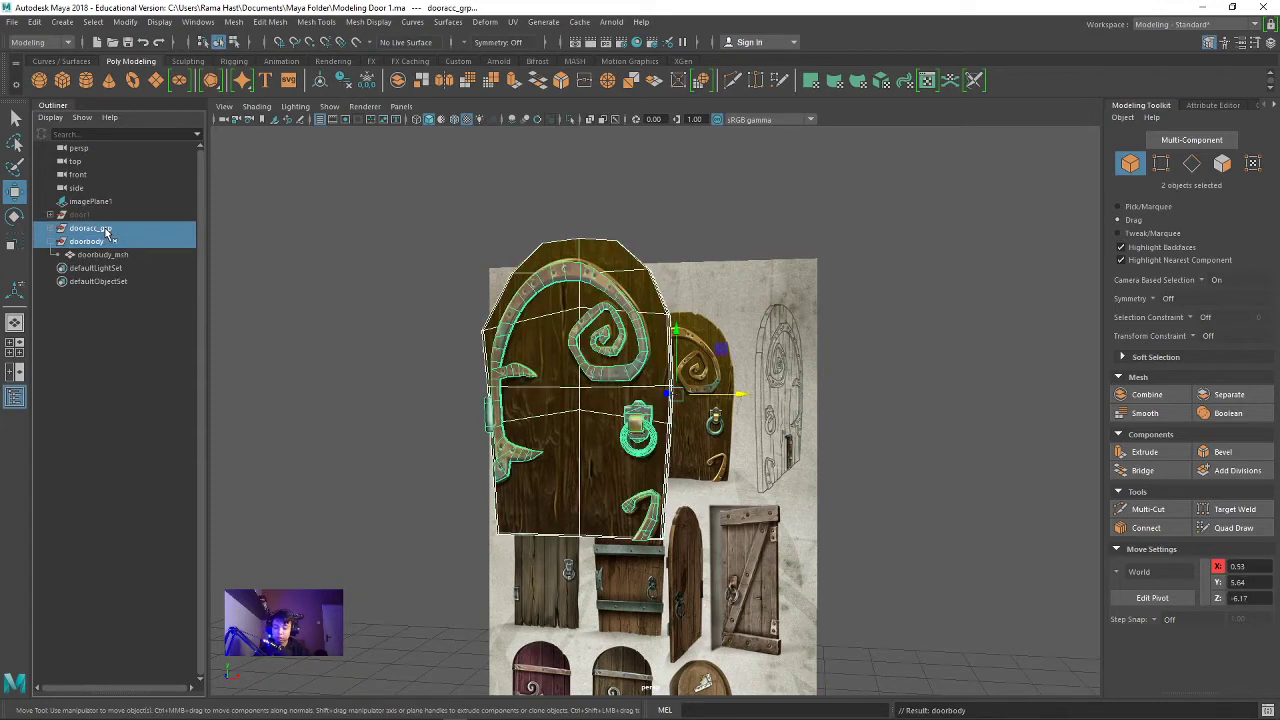
key(ctrl+g)
click(52, 229)
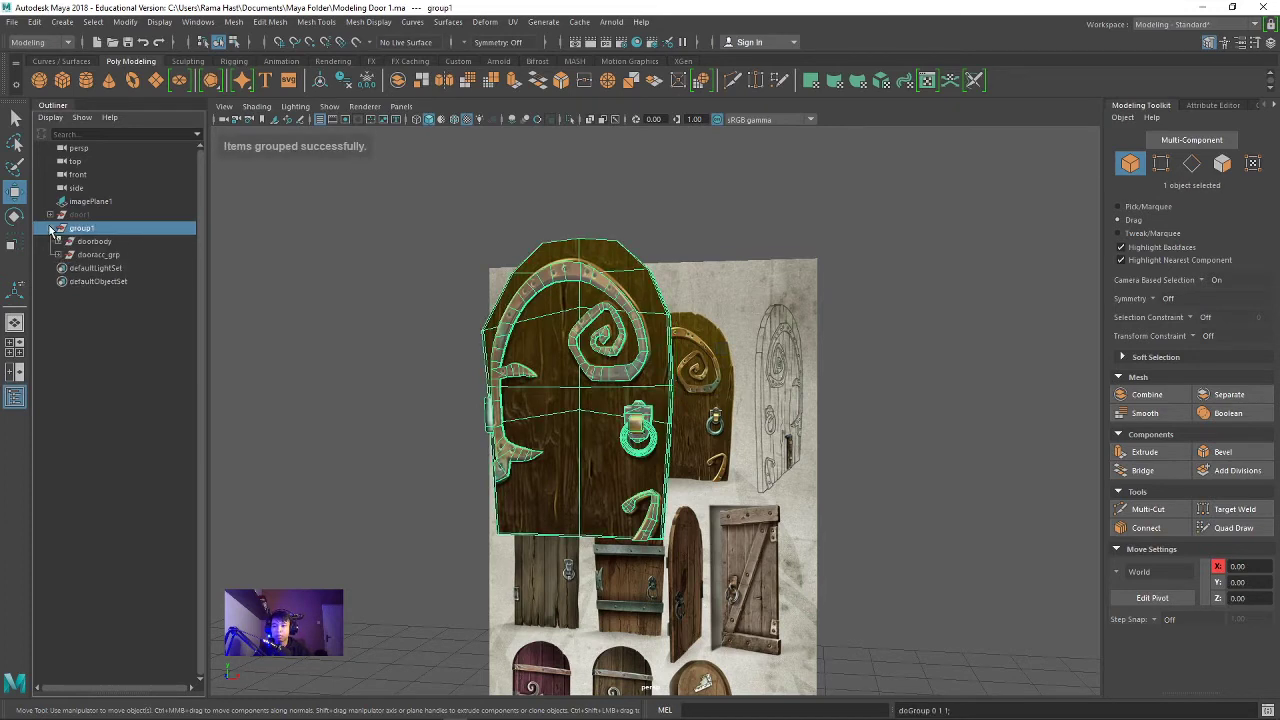
double_click(80, 230)
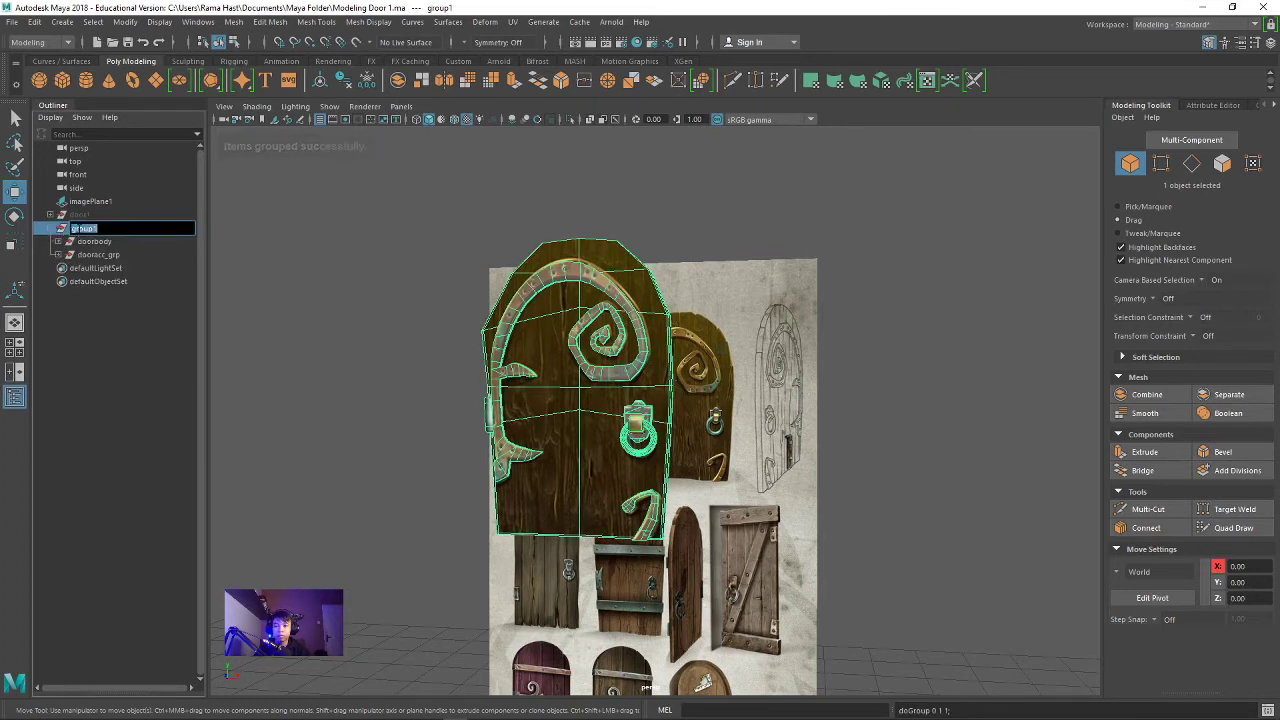
text(dco)
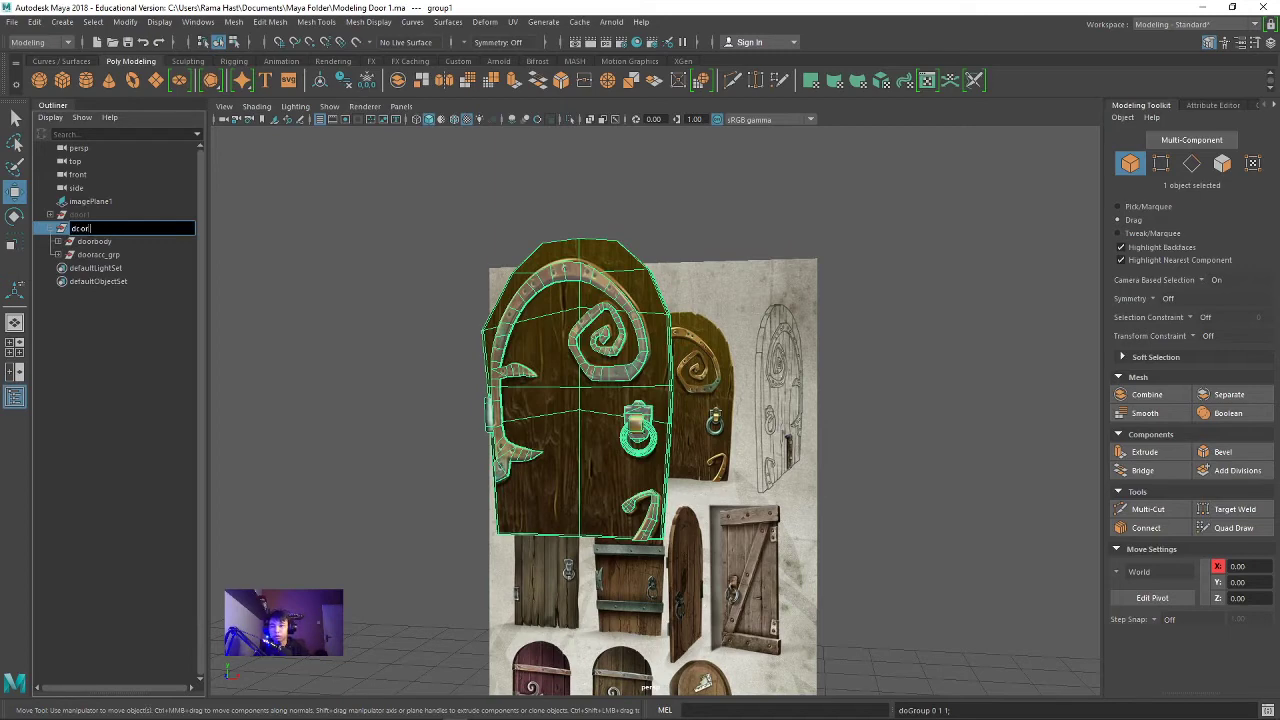
key(Return)
click(52, 229)
alt+drag(788, 391, 836, 508)
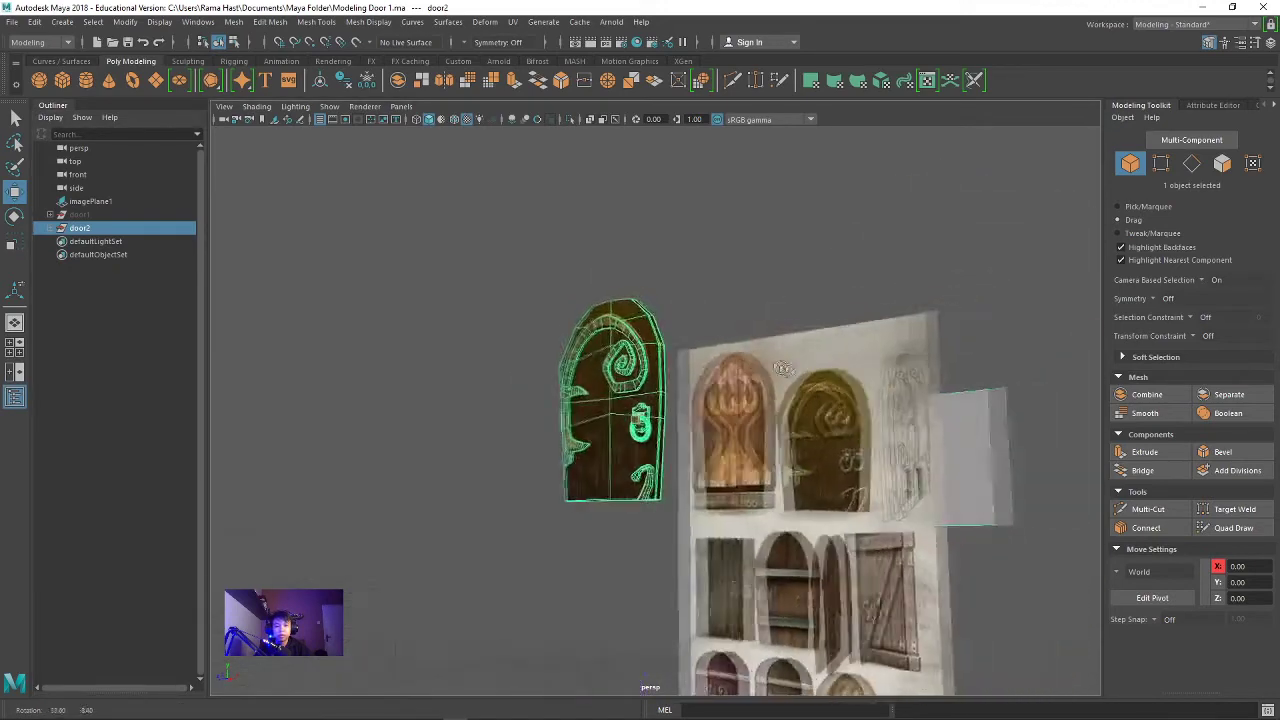
click(872, 425)
mouse_move(872, 425)
alt+mouse_down()
mouse_move(928, 477)
mouse_move(829, 571)
alt+mouse_up()
click(928, 477)
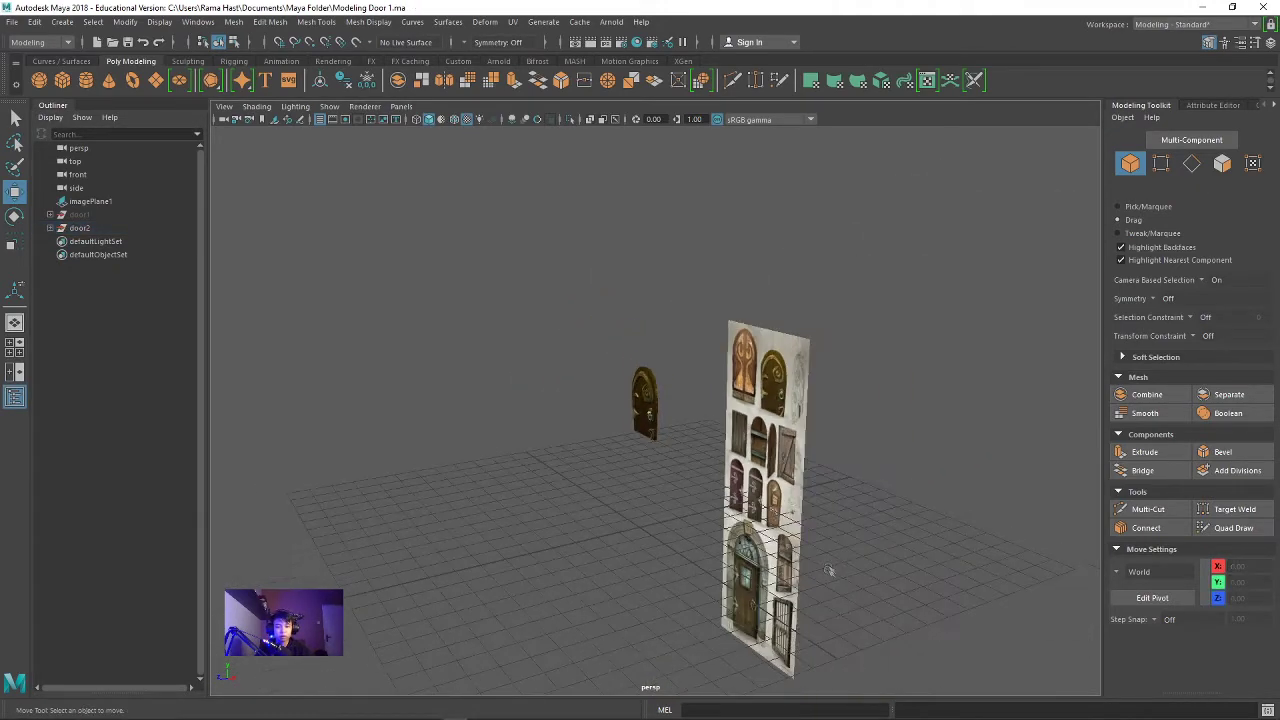
alt+drag(702, 503, 711, 436)
scroll(711, 436, up, 3)
scroll(711, 436, up, 3)
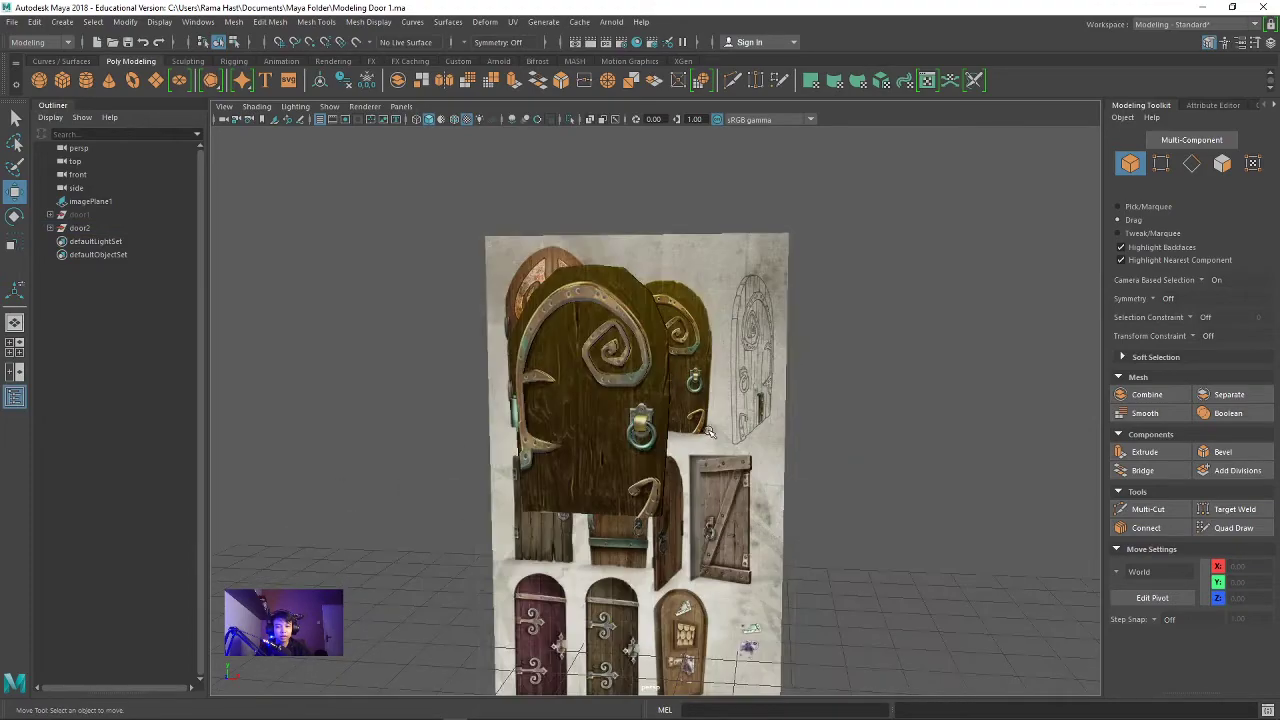
scroll(711, 436, up, 4)
mouse_move(711, 436)
alt+mouse_down()
mouse_move(645, 443)
mouse_move(787, 424)
mouse_move(750, 413)
mouse_move(658, 338)
mouse_move(719, 344)
alt+mouse_up()
click(629, 320)
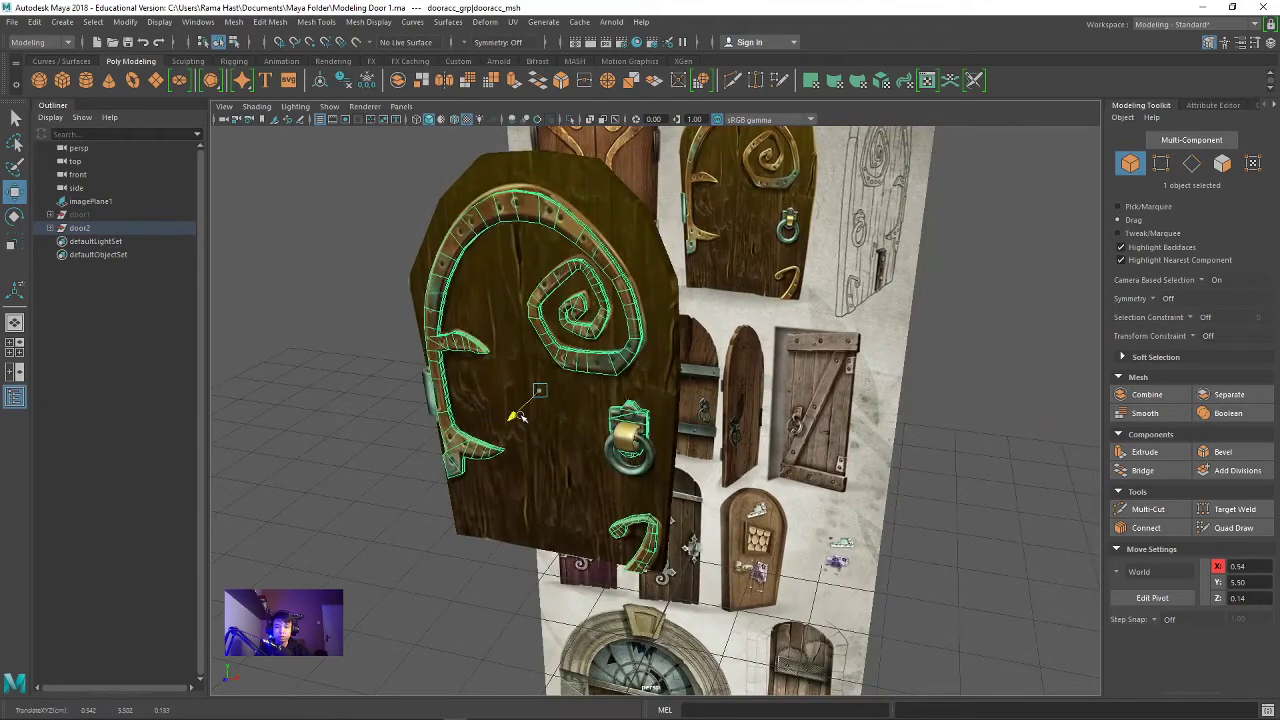
key(r)
click(541, 393)
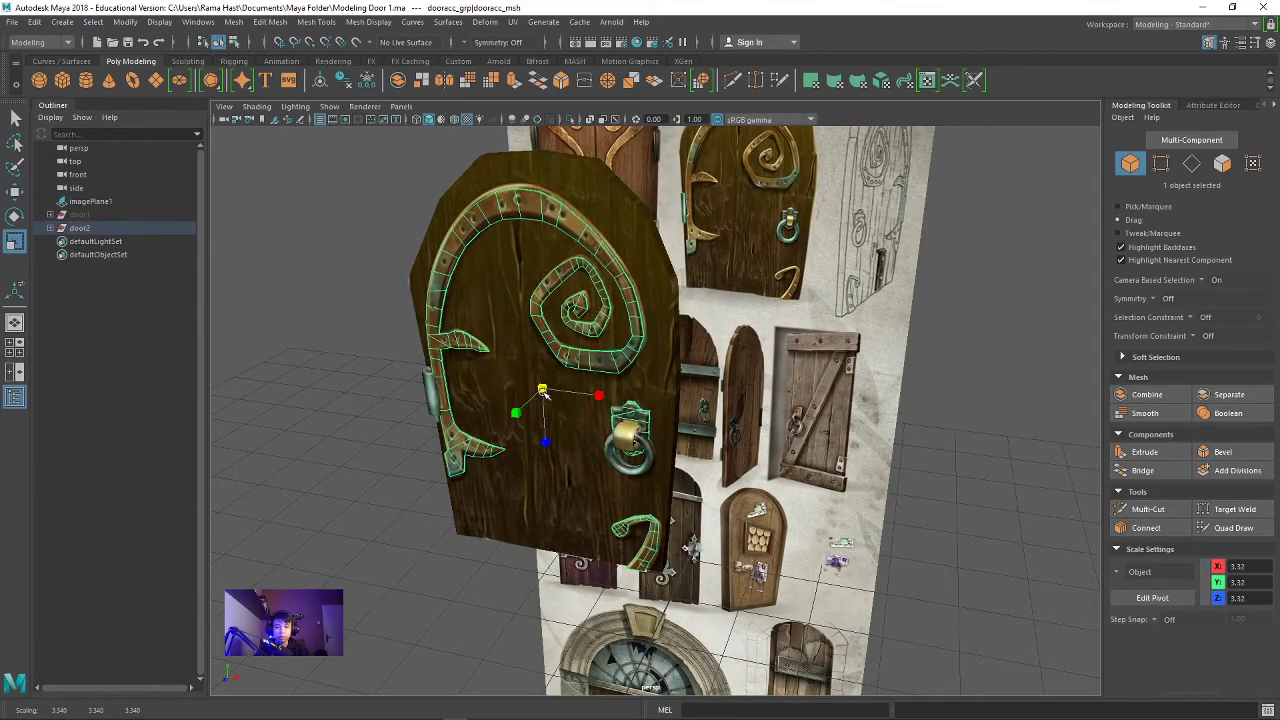
mouse_move(541, 393)
alt+mouse_down()
mouse_move(775, 362)
mouse_move(793, 376)
mouse_move(565, 362)
alt+mouse_up()
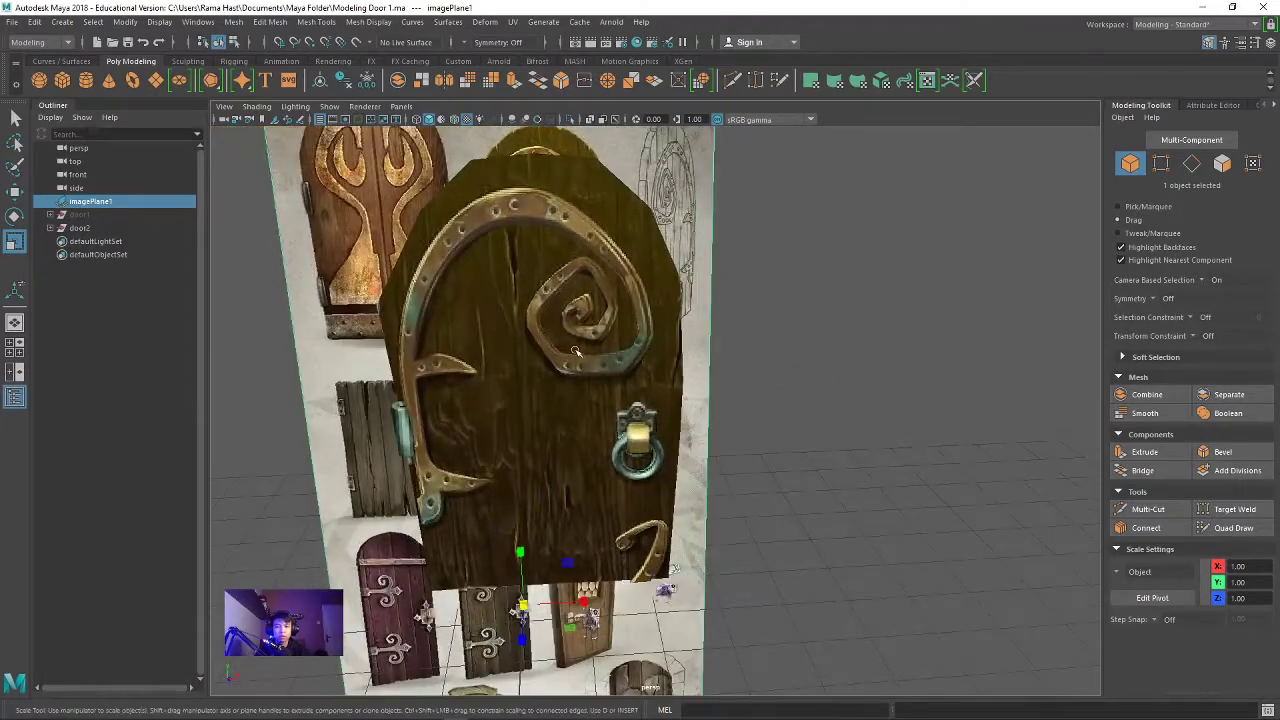
click(565, 362)
key(e)
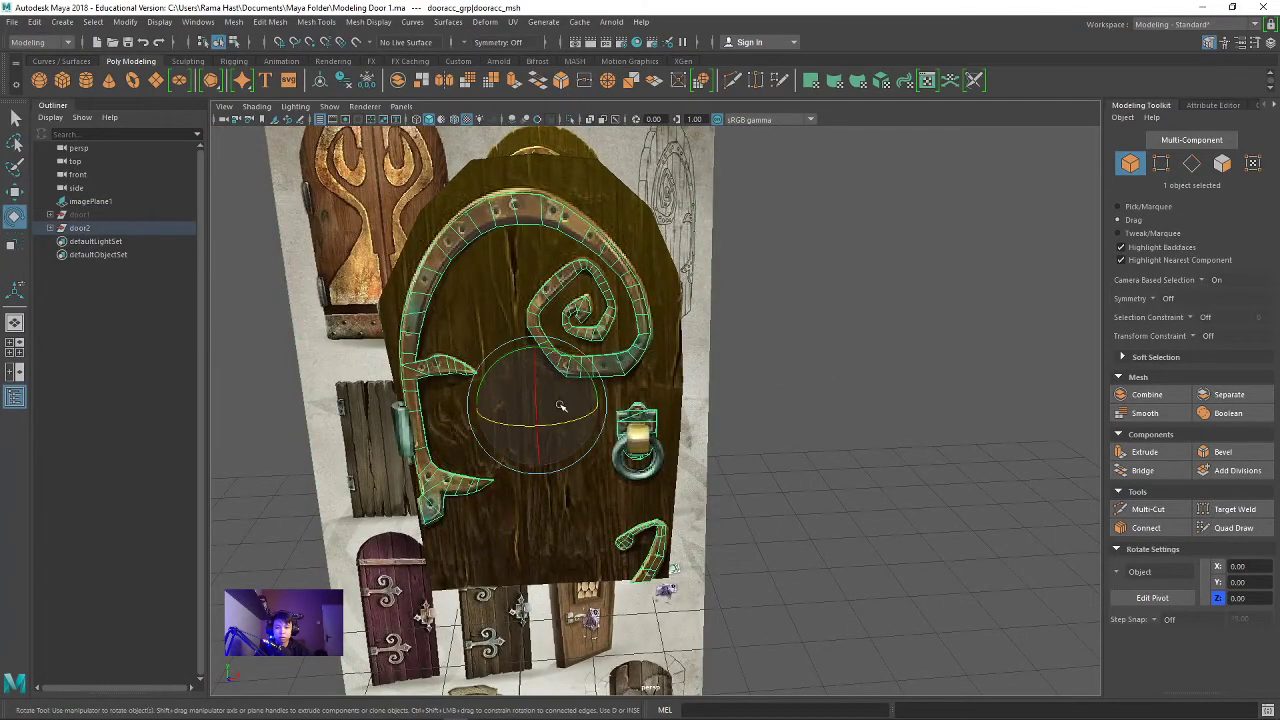
key(w)
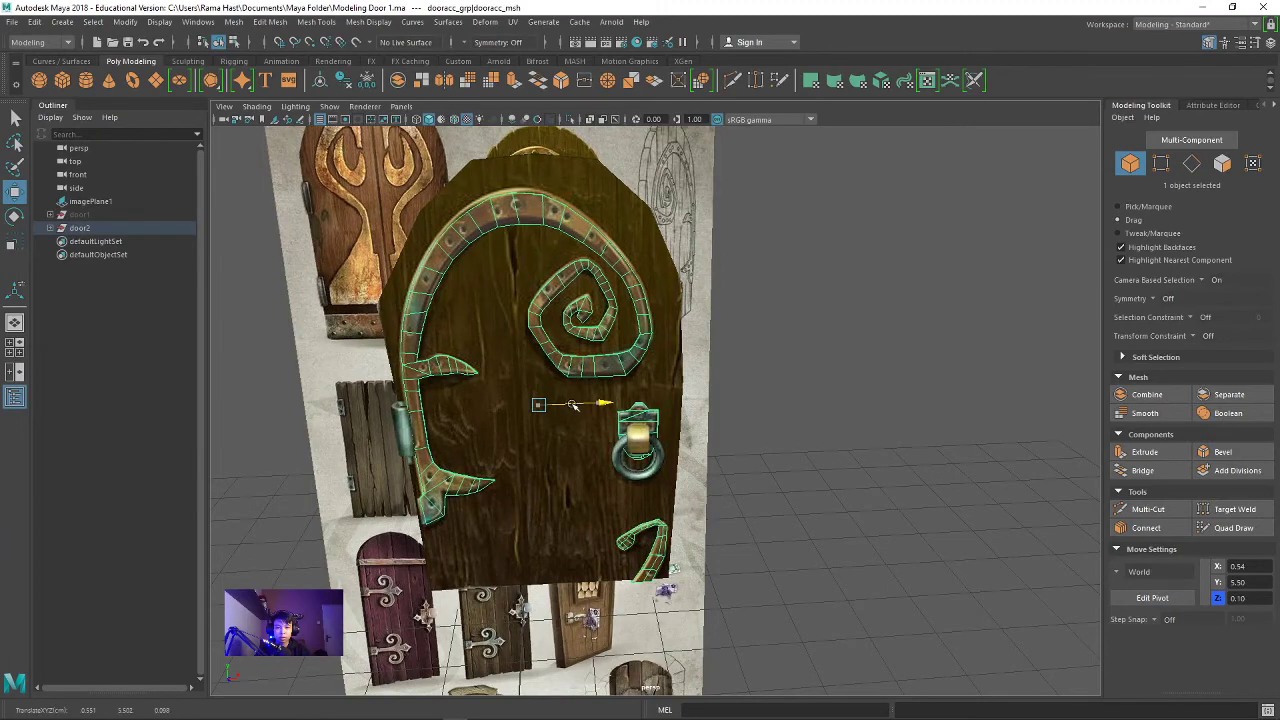
click(851, 380)
scroll(812, 400, down, 3)
mouse_move(809, 405)
alt+mouse_down()
mouse_move(720, 357)
mouse_move(671, 397)
mouse_move(800, 366)
mouse_move(808, 420)
mouse_move(860, 408)
mouse_move(766, 449)
mouse_move(806, 394)
mouse_move(791, 387)
alt+mouse_up()
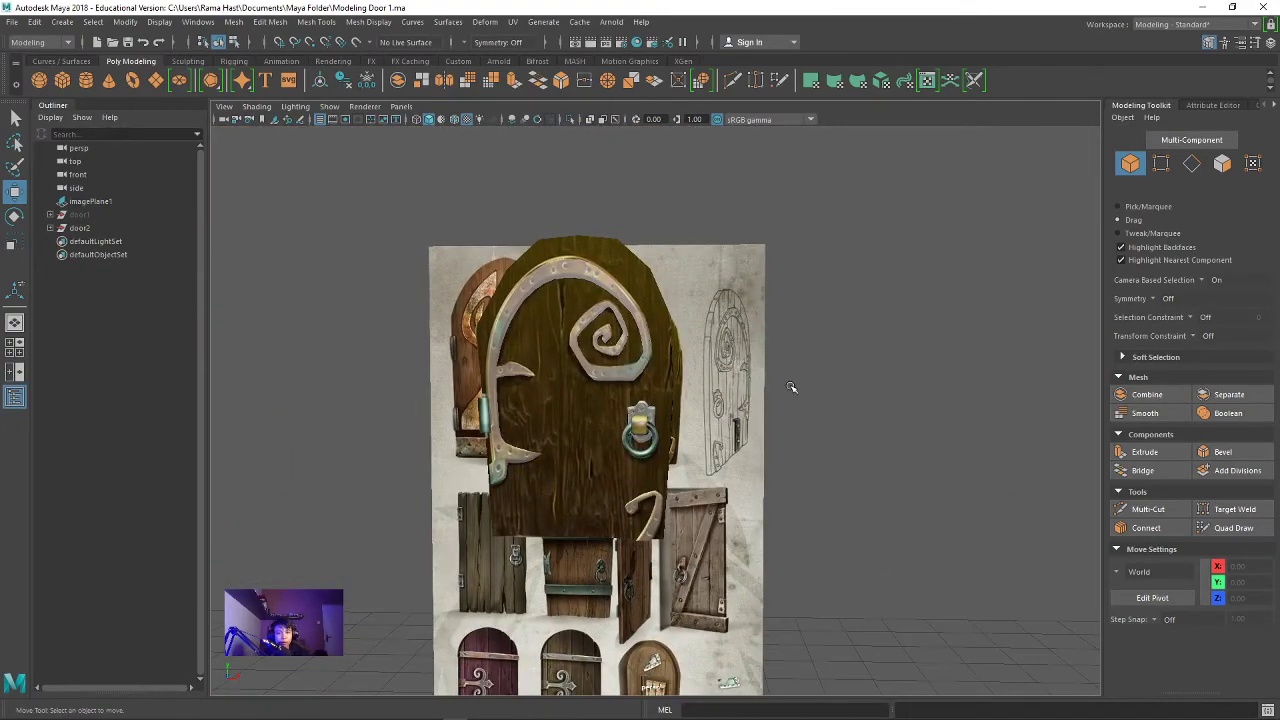